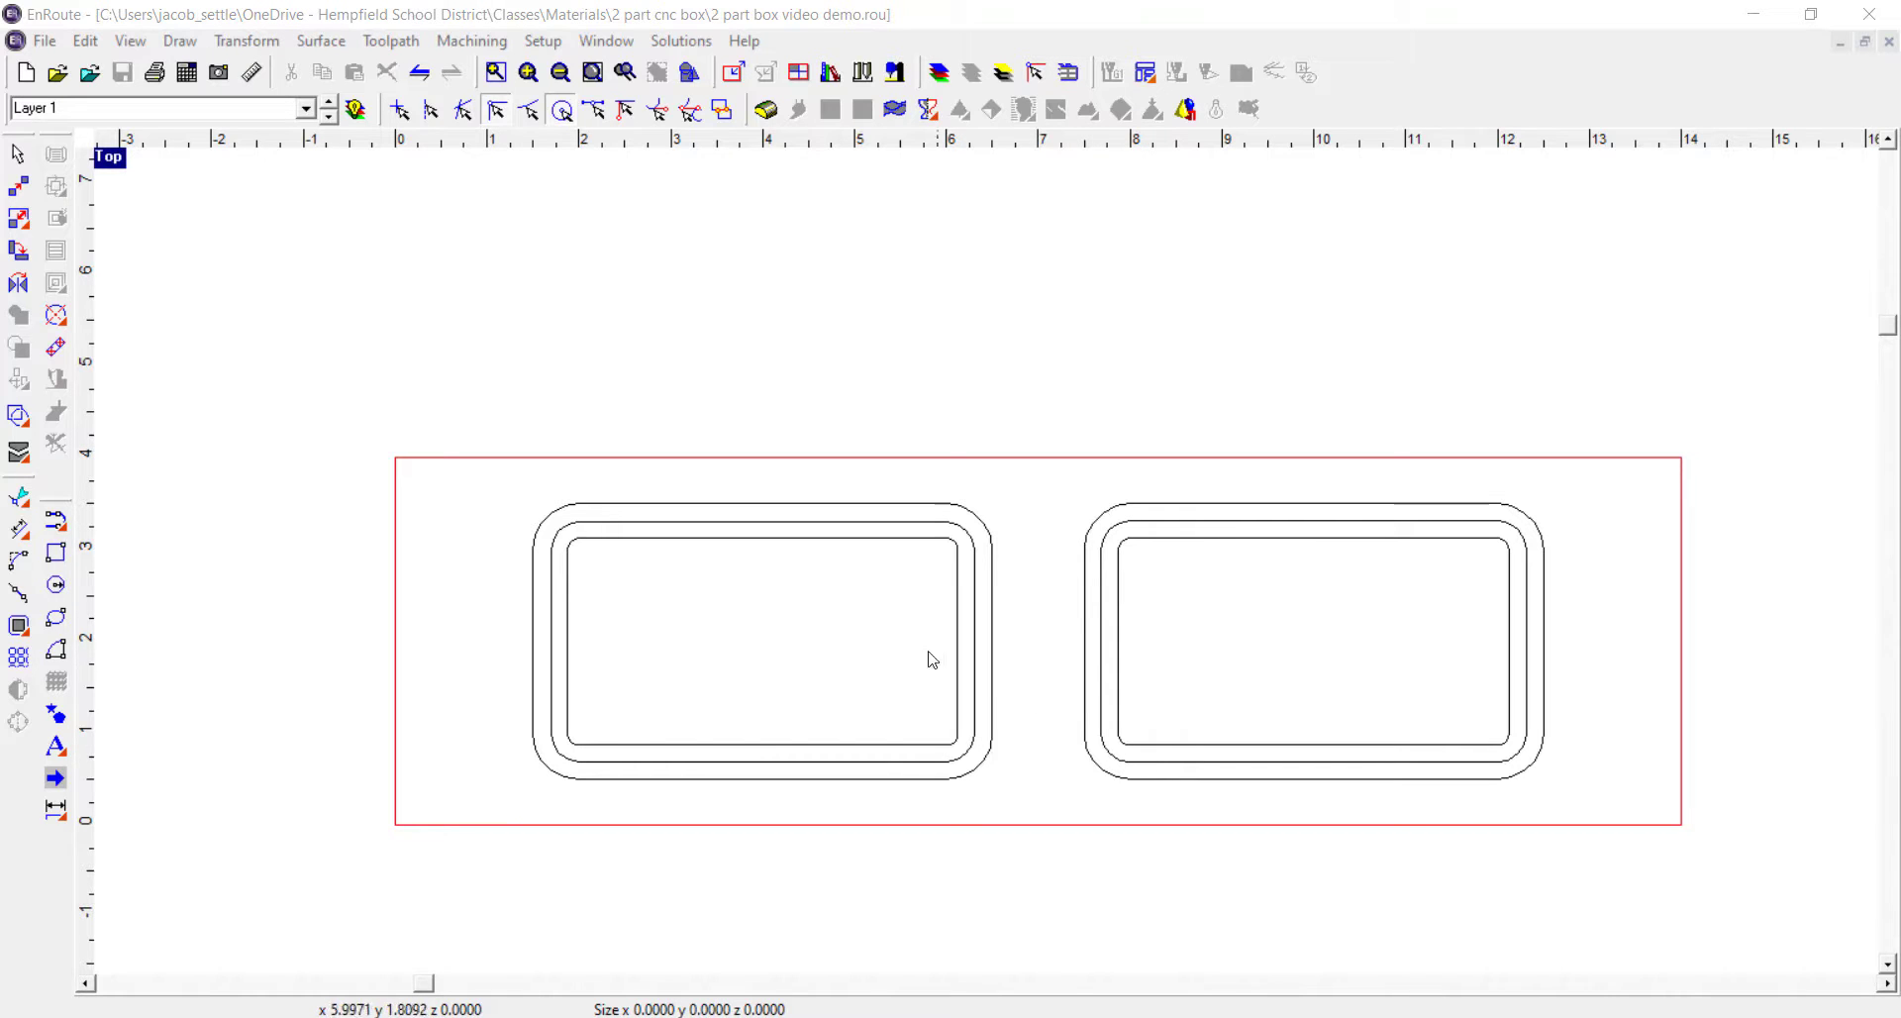
Step: Select the innermost rounded rectangles of both box halves and start a Hatch Fill toolpath for them
click(650, 540)
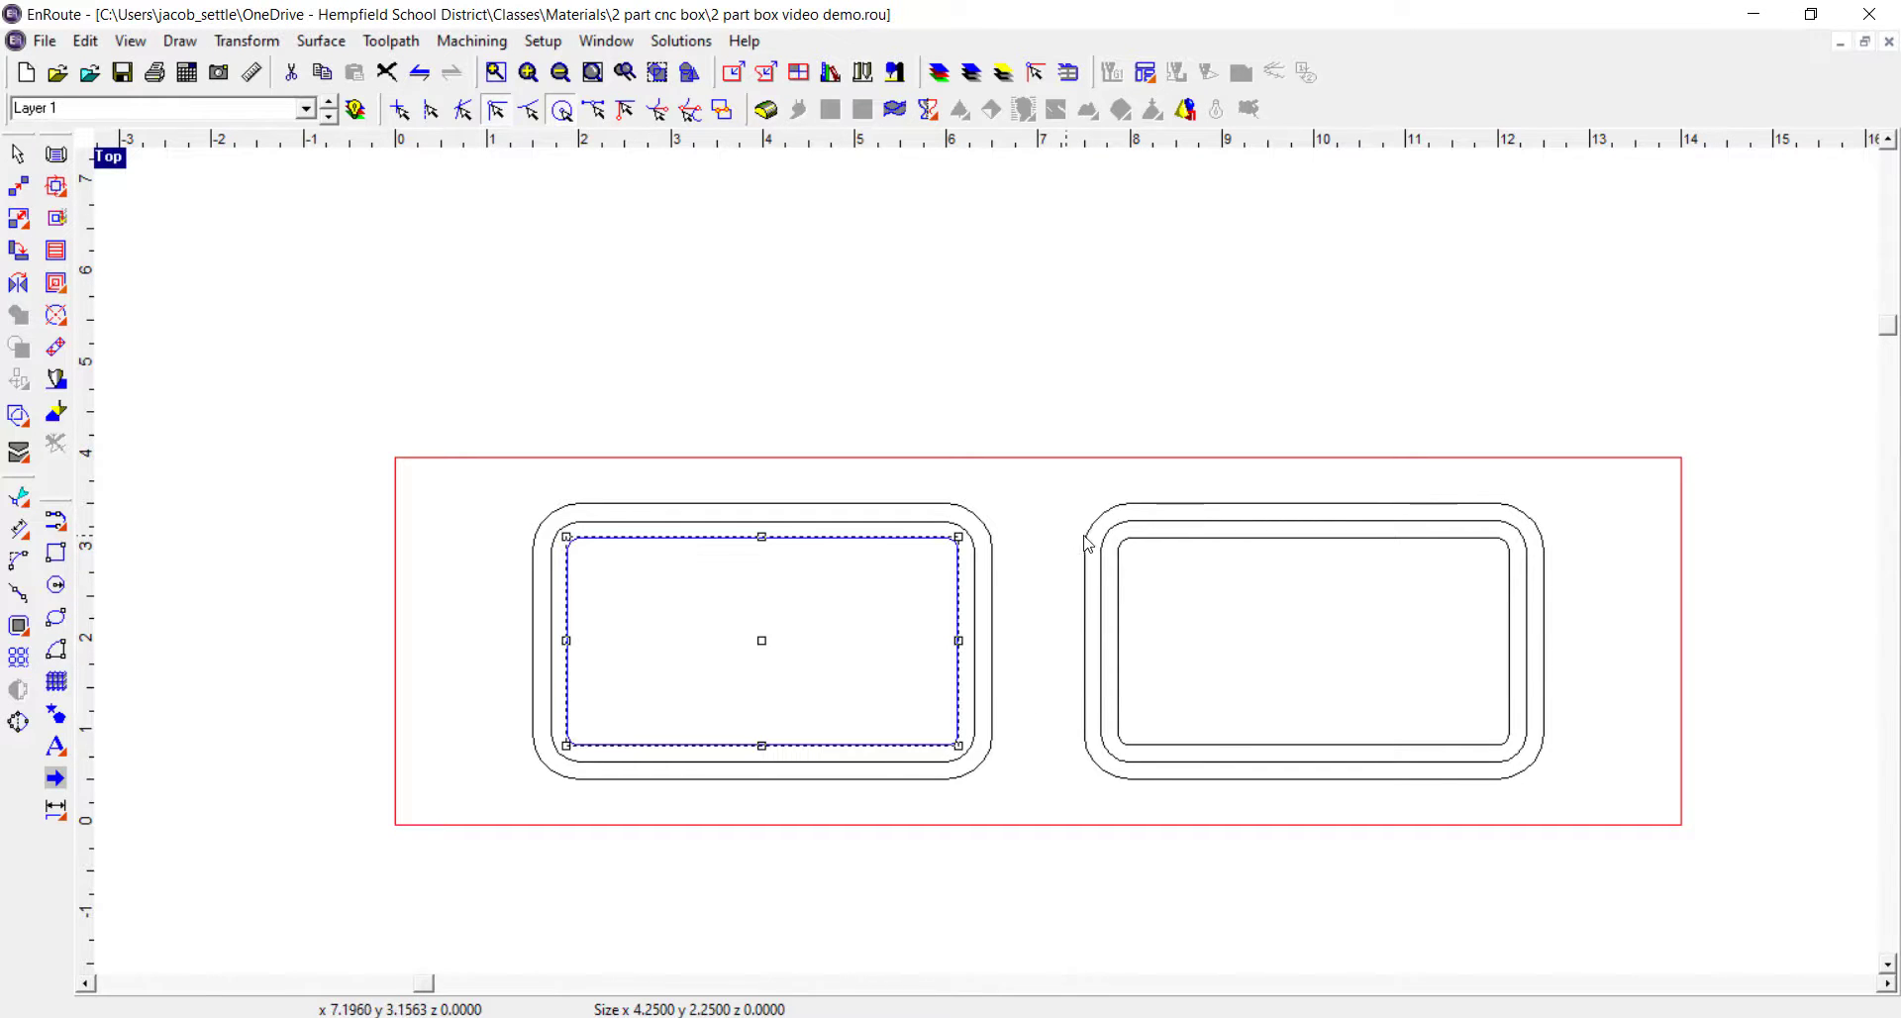
click(1172, 539)
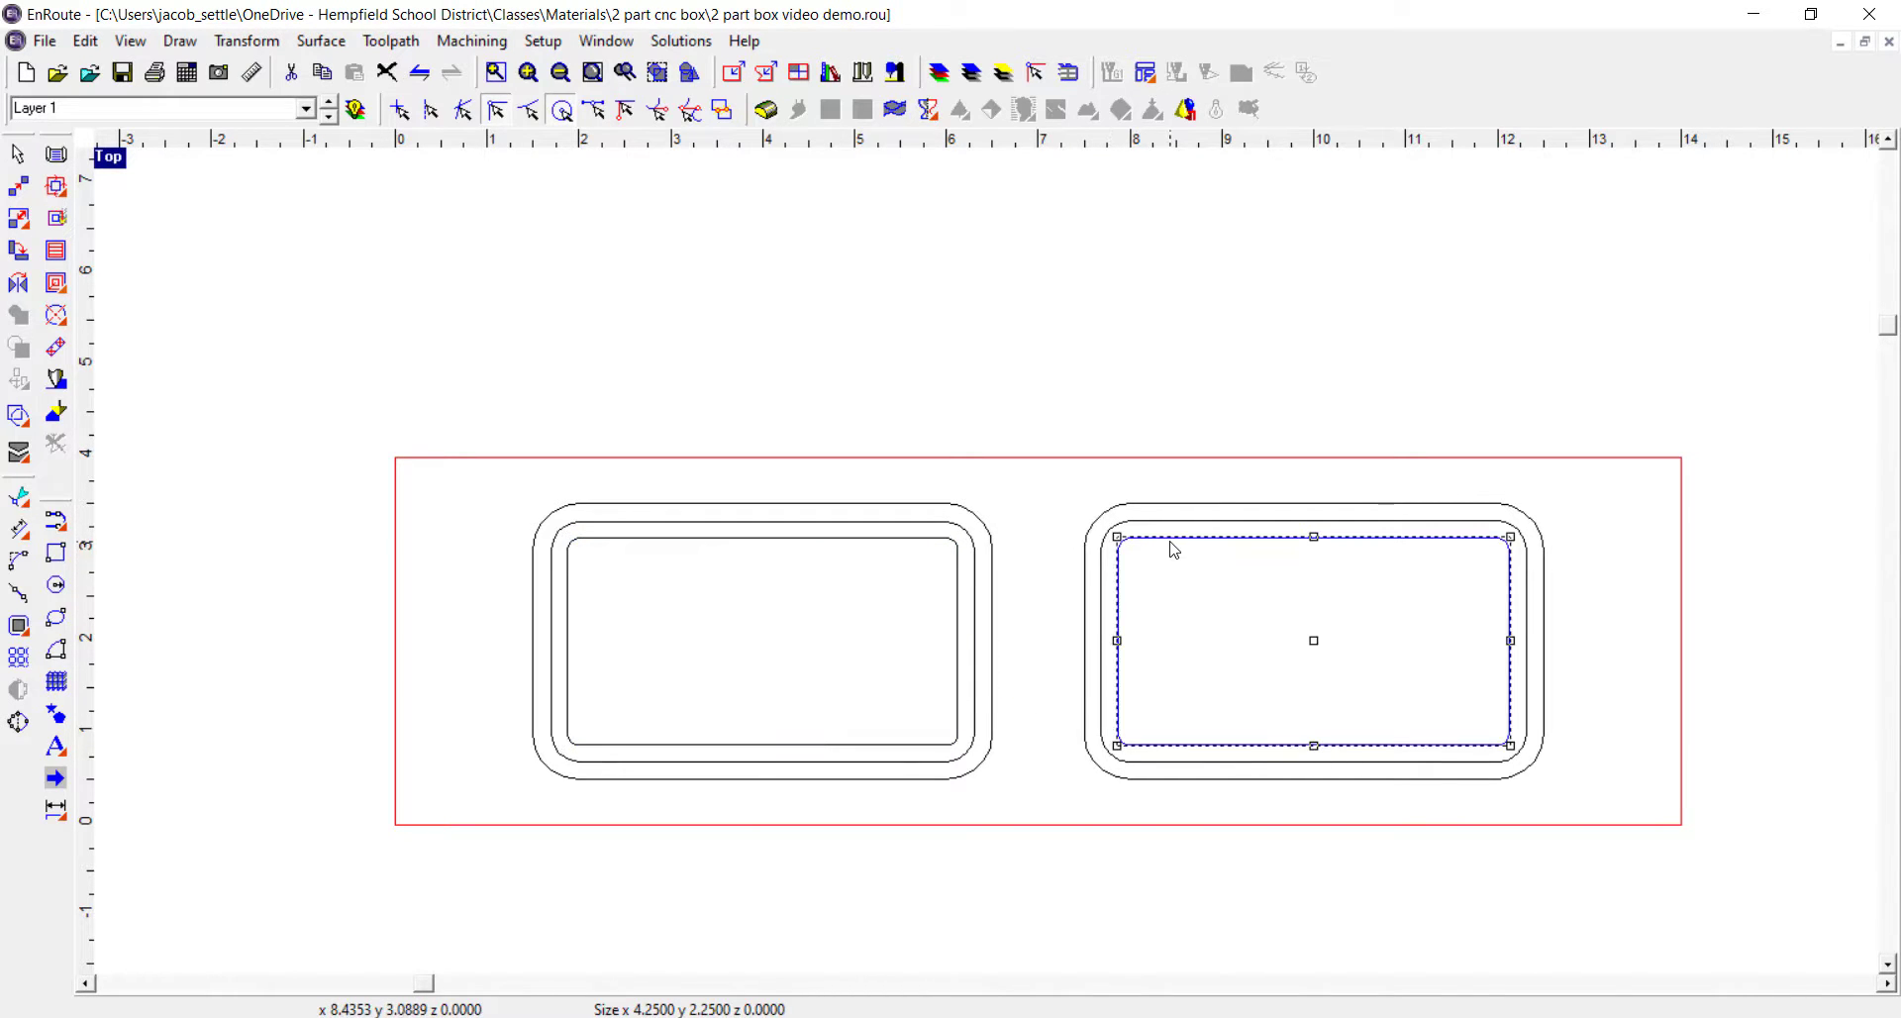
shift+click(911, 539)
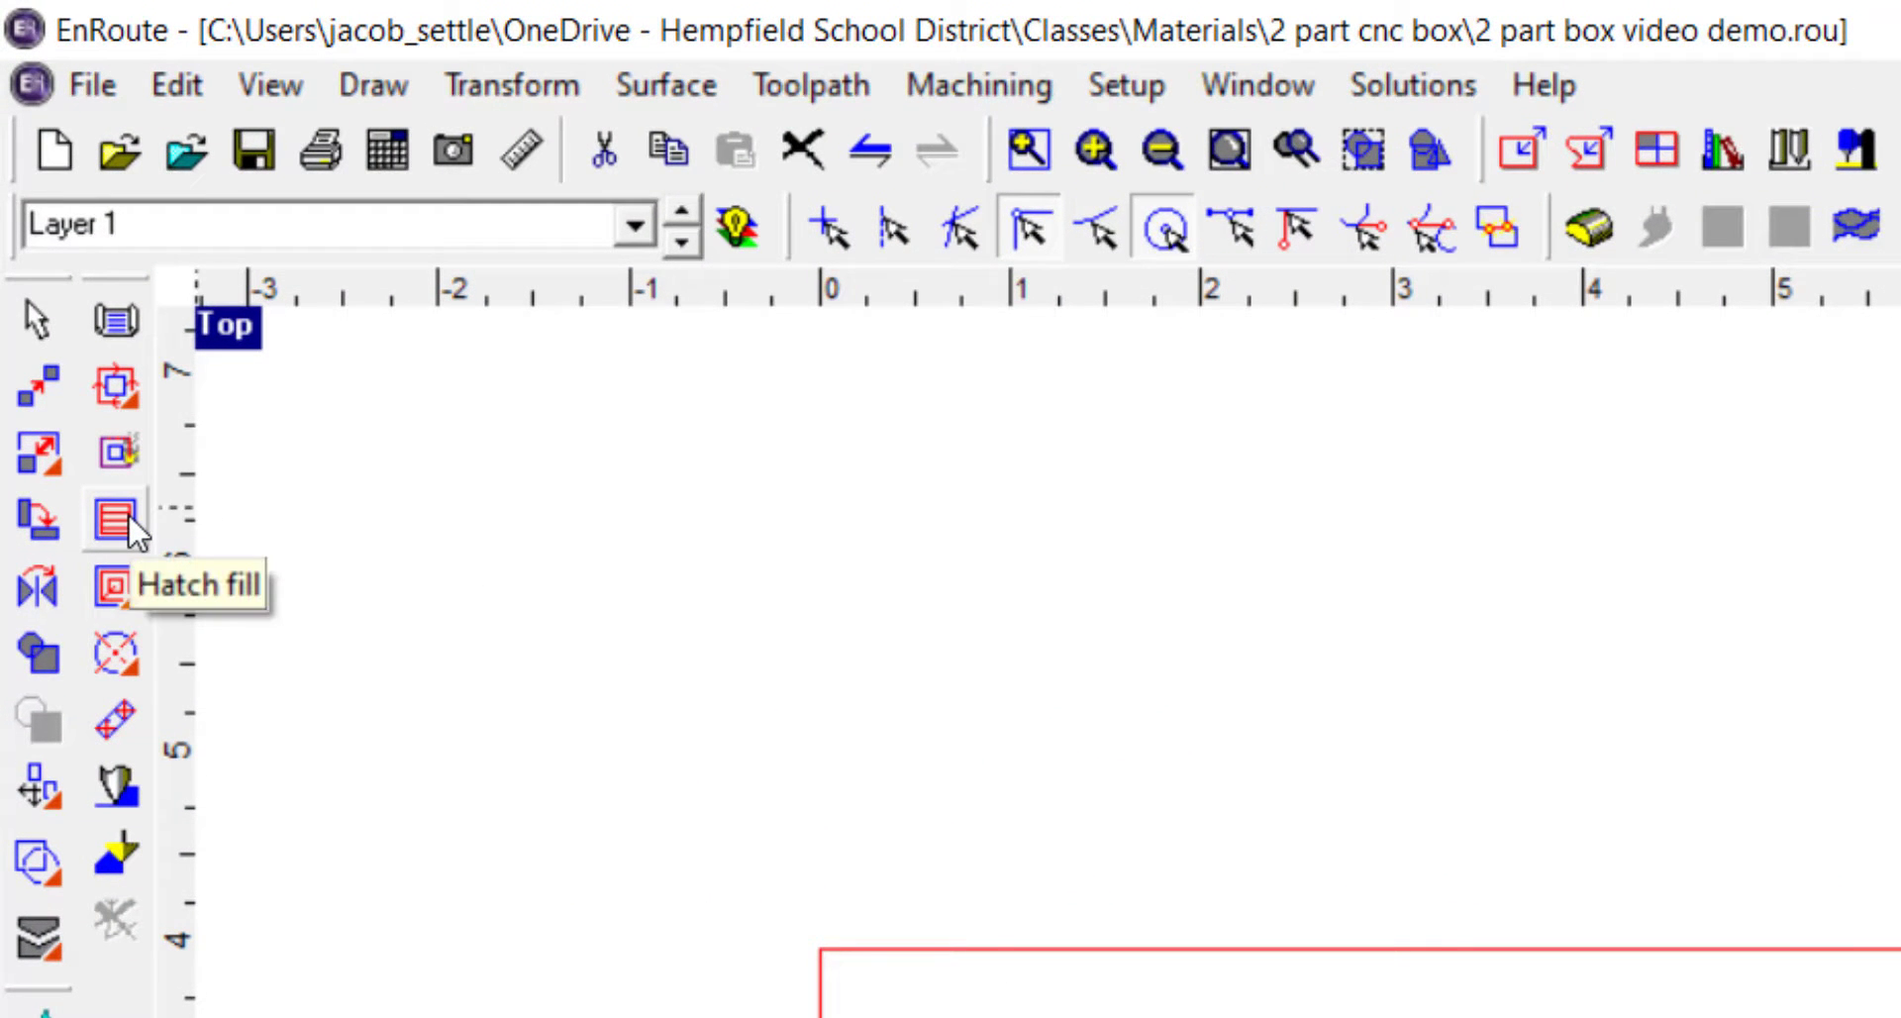
click(127, 527)
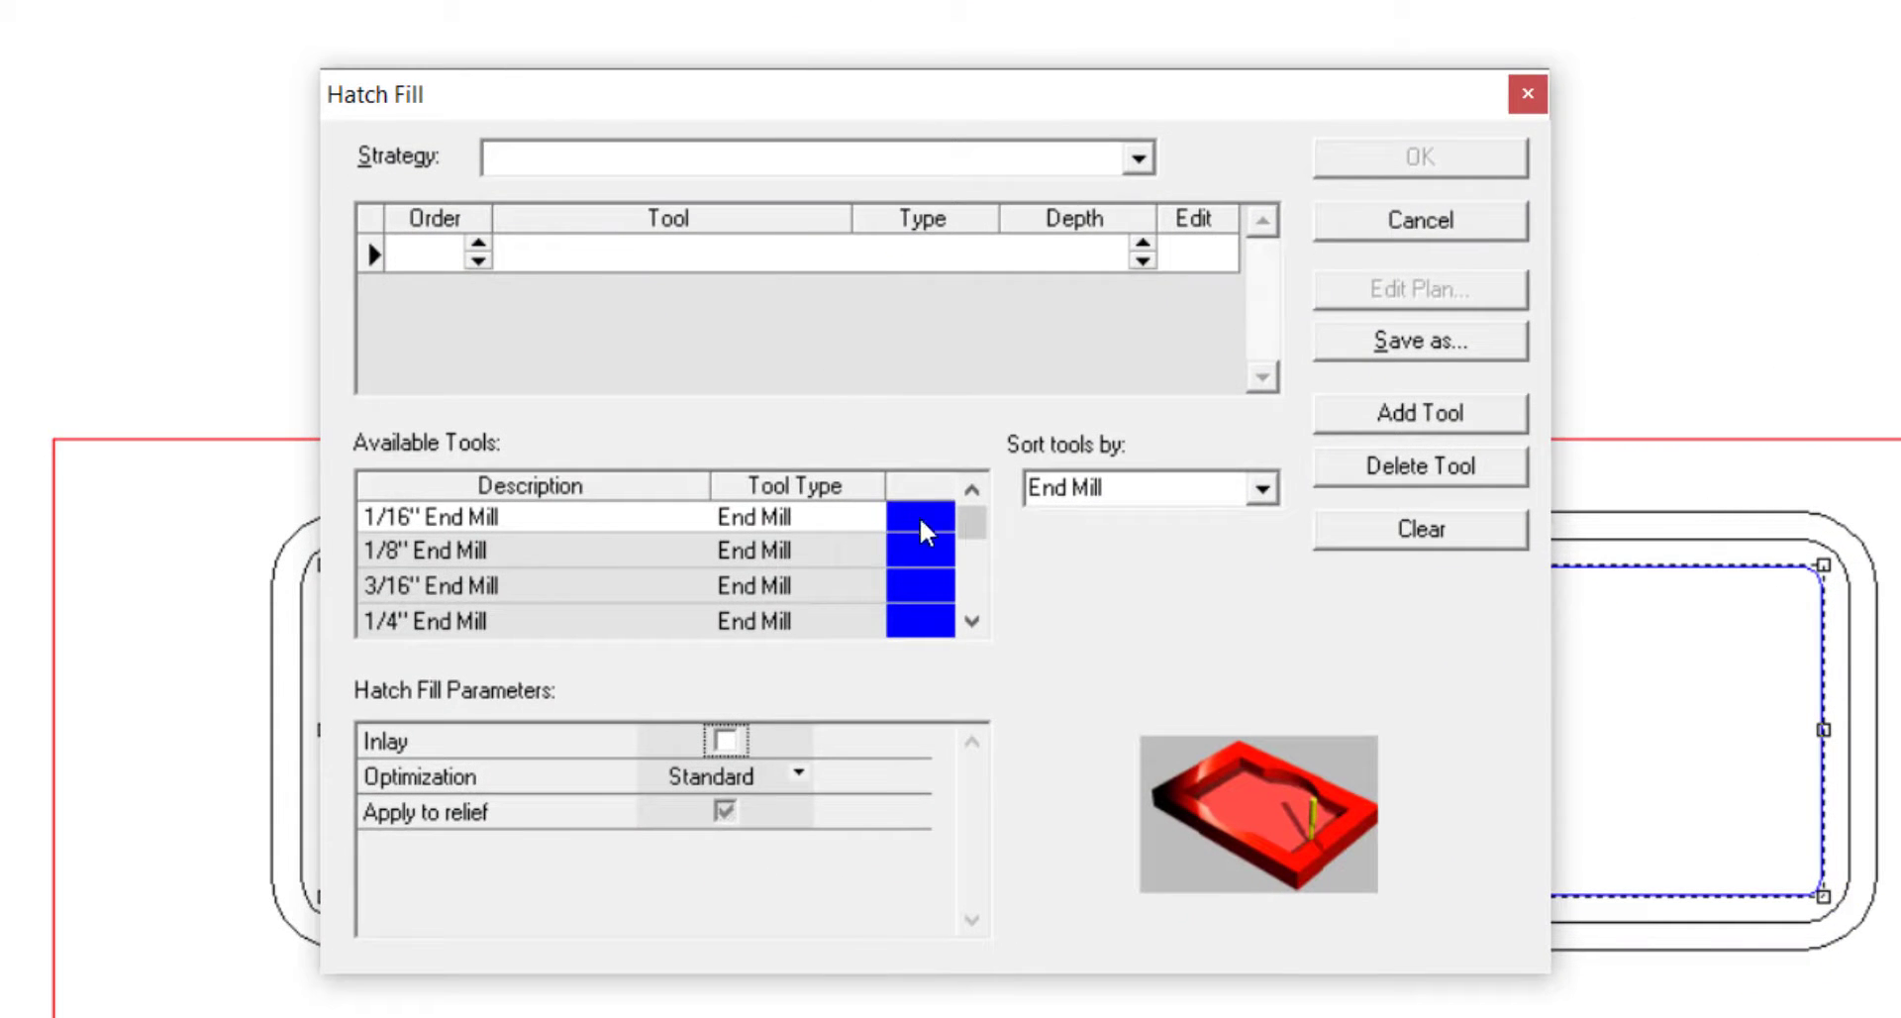
Step: Sort the hatch fill's available tools by Bull Nose and add the 1/4" End Mill to the strategy
click(1105, 498)
click(1260, 490)
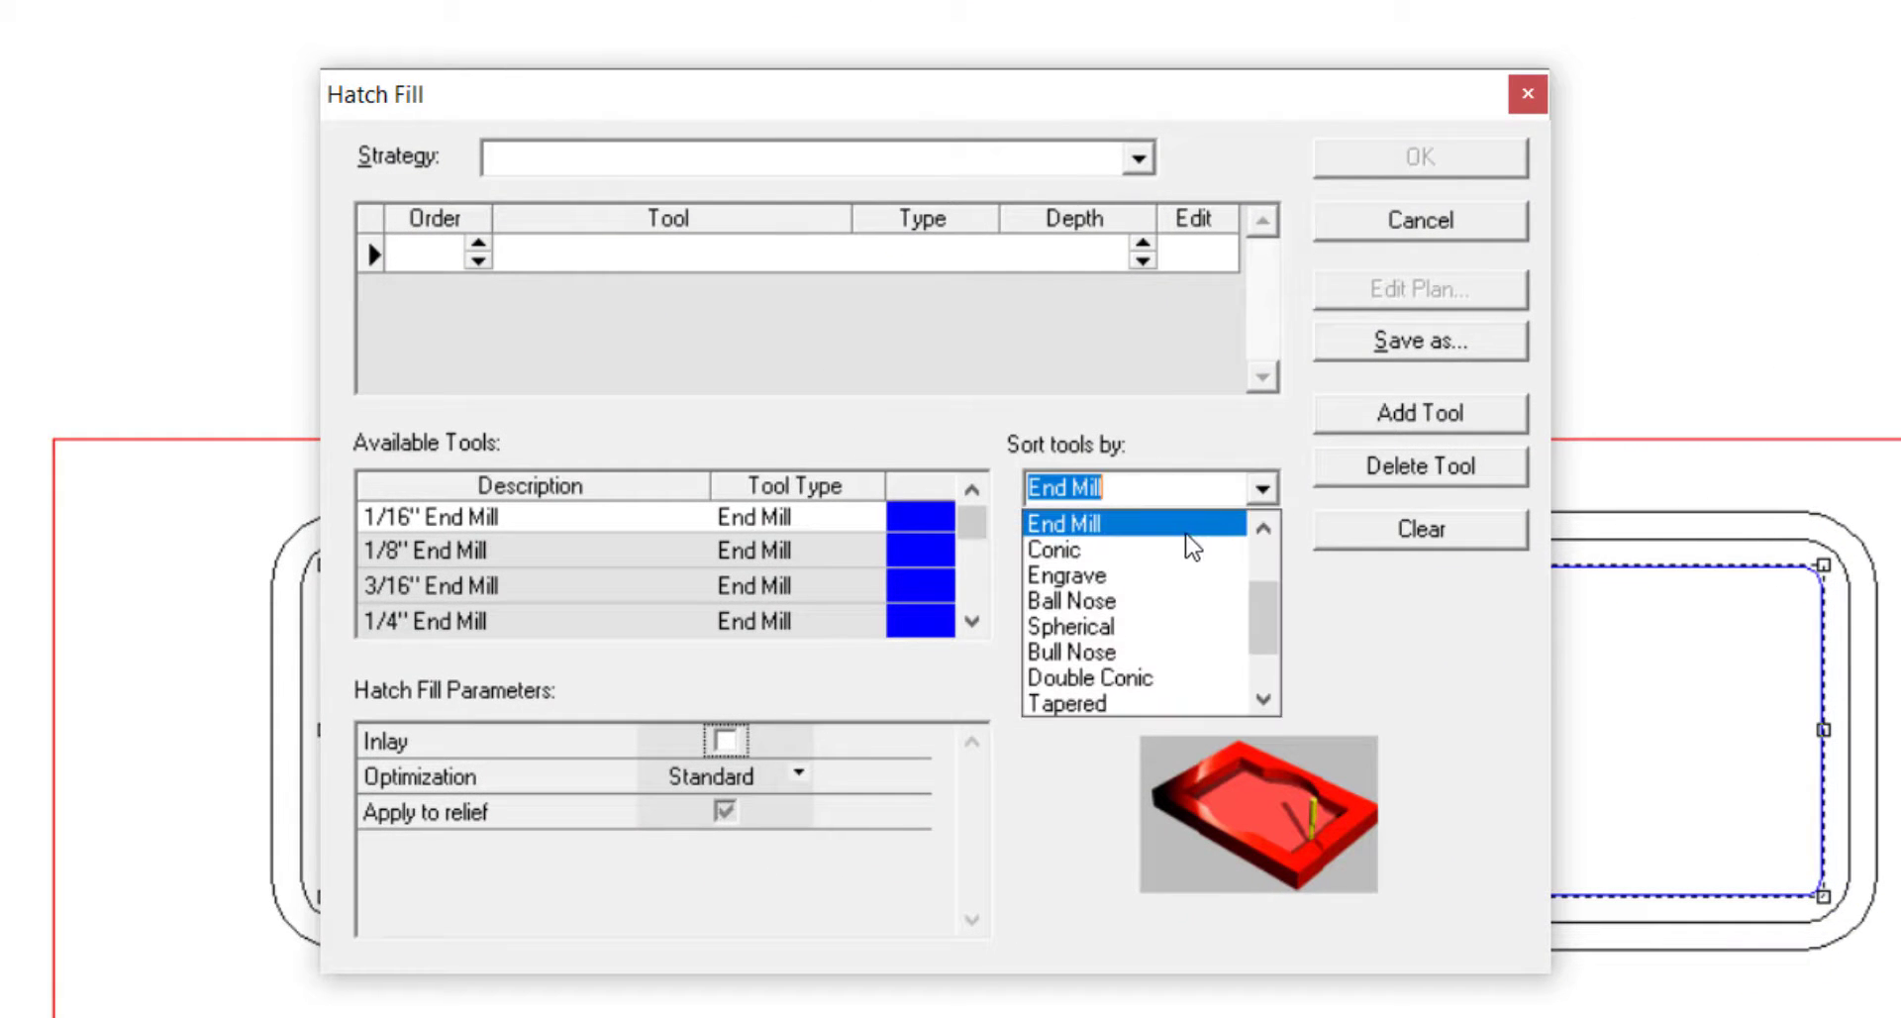
click(1089, 695)
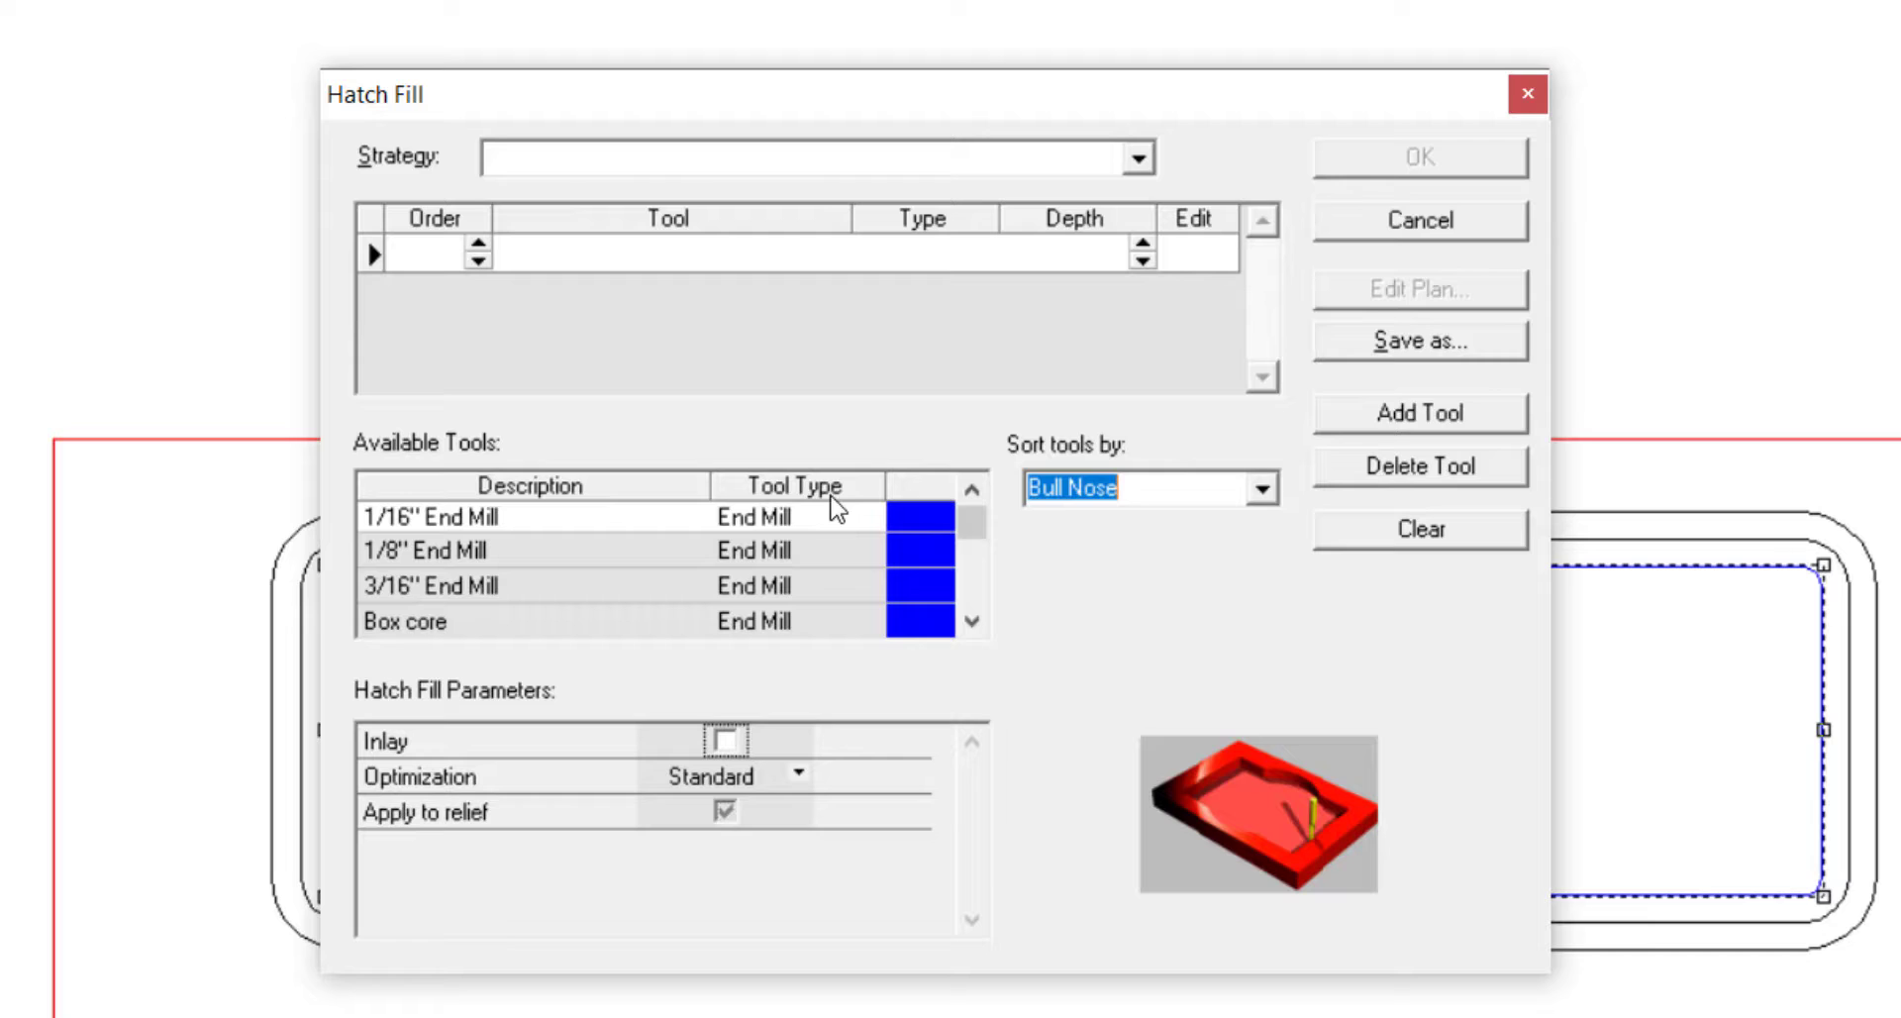
click(972, 621)
double_click(649, 631)
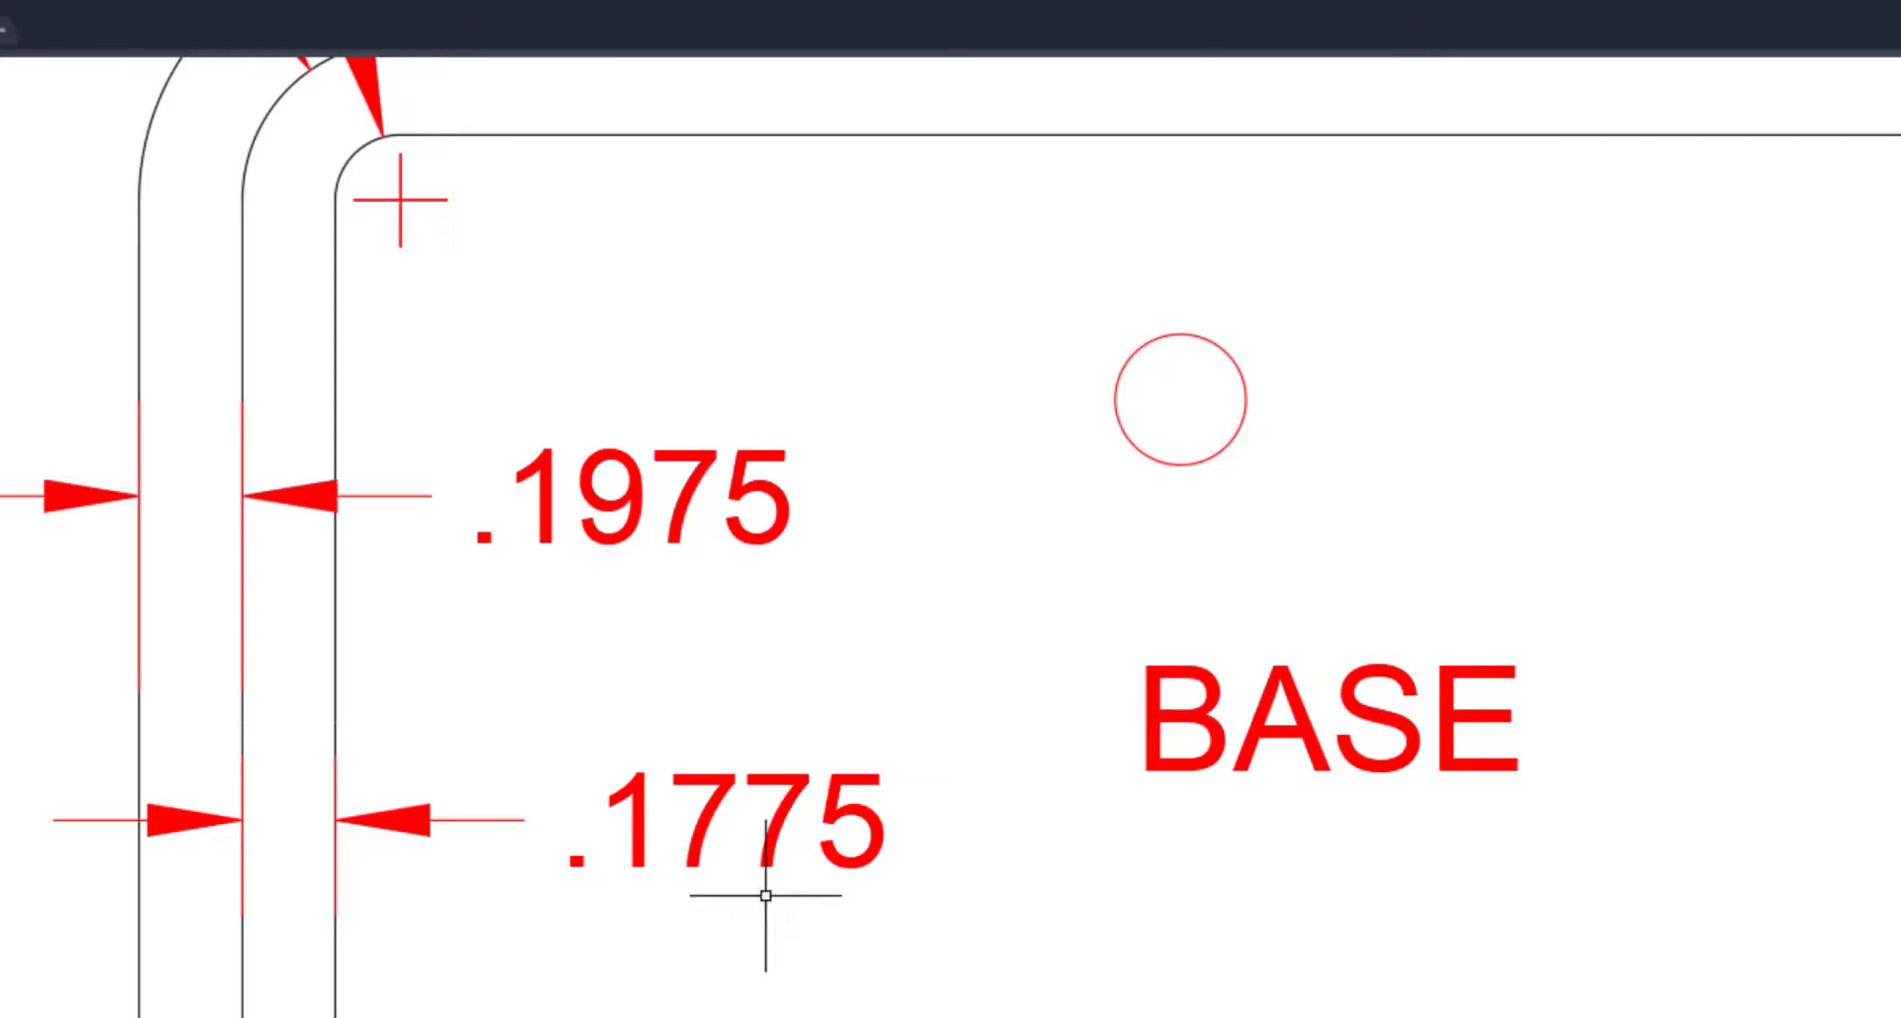
Step: Check the pocket depth in the box's dimensioned CAD drawing and set the hatch fill depth to .625
scroll(763, 892, down, 5)
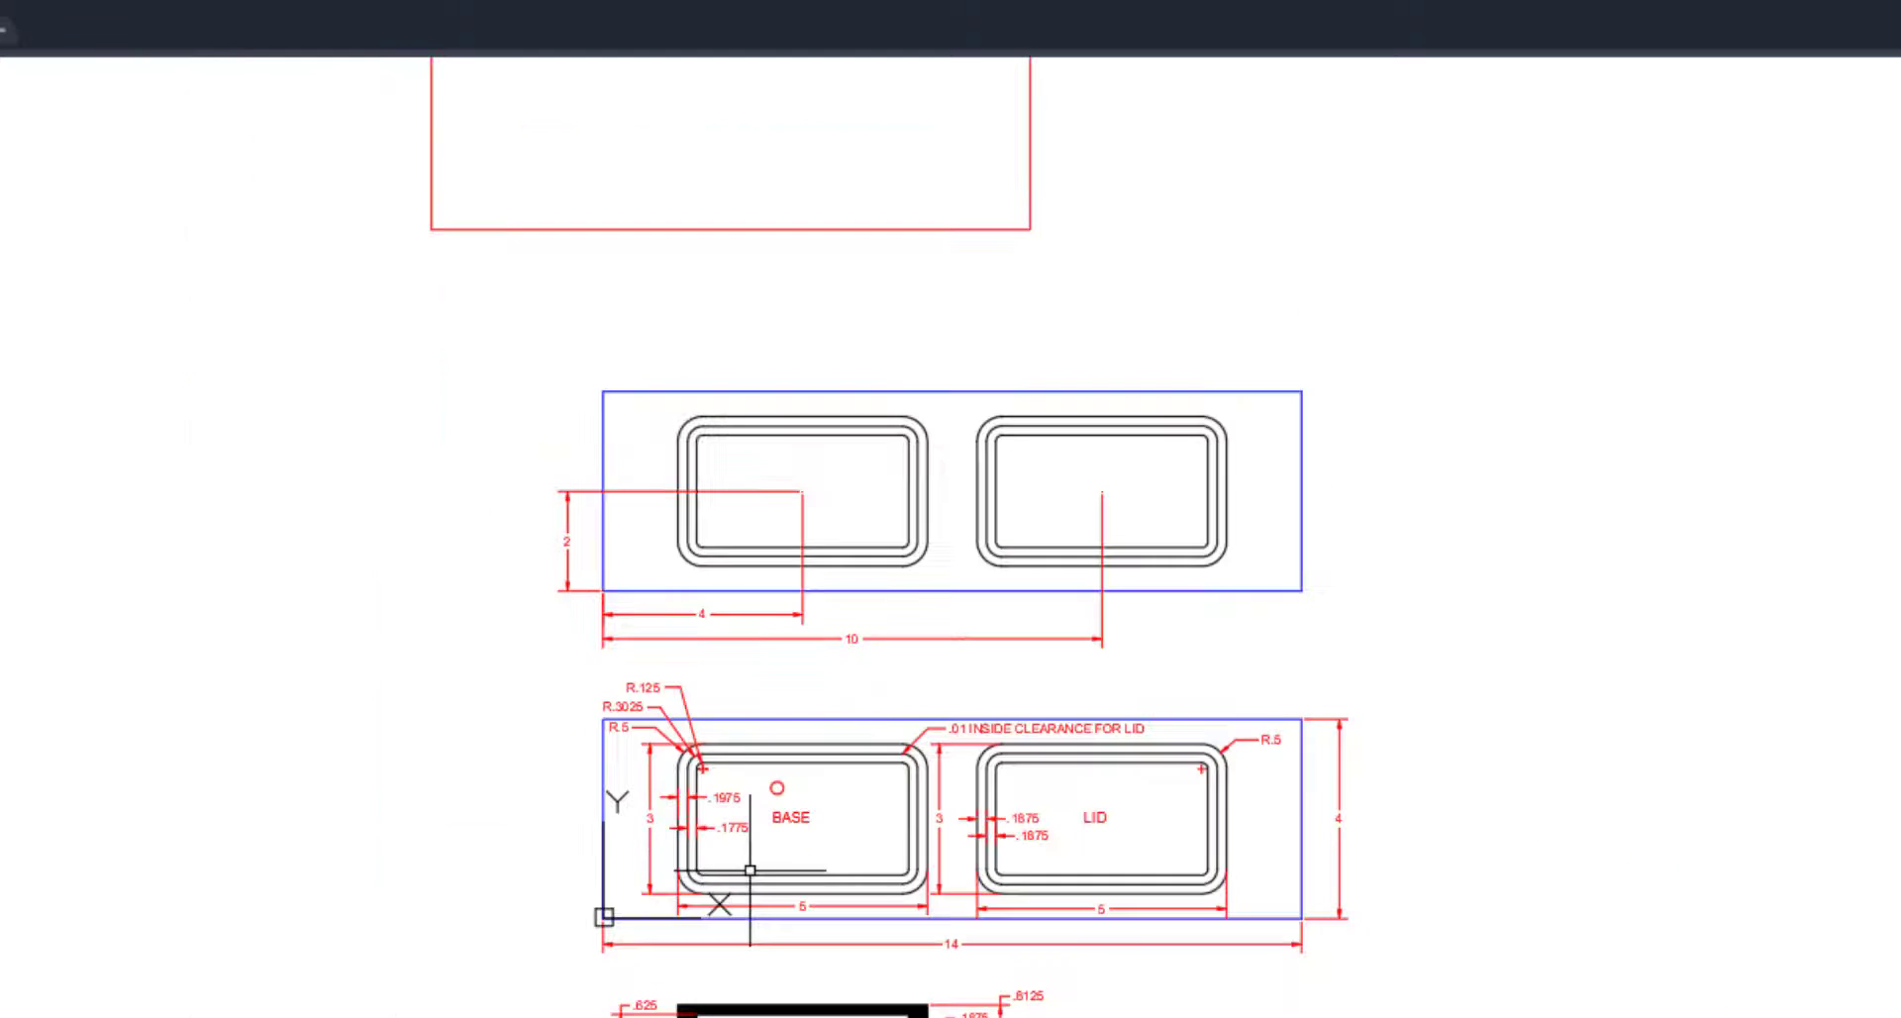
middle_drag(763, 891, 710, 693)
scroll(677, 871, up, 6)
scroll(614, 842, up, 2)
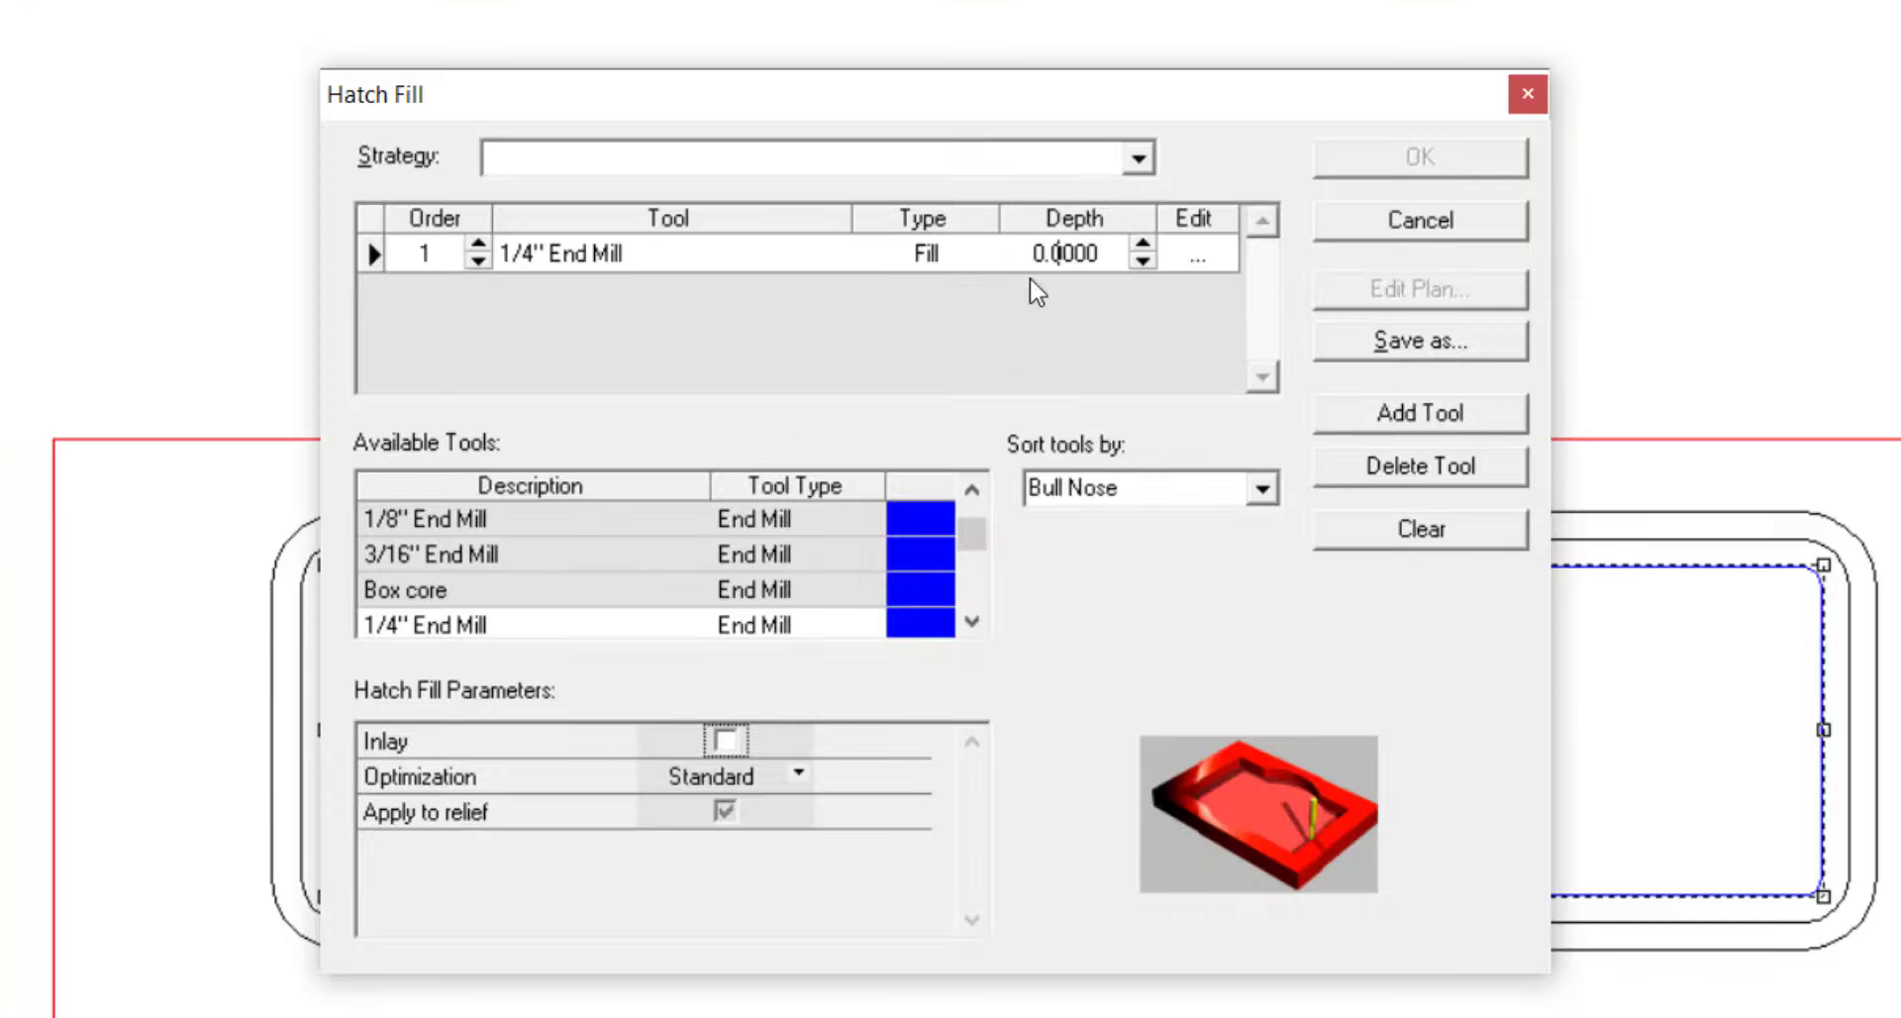
drag(1109, 252, 1028, 252)
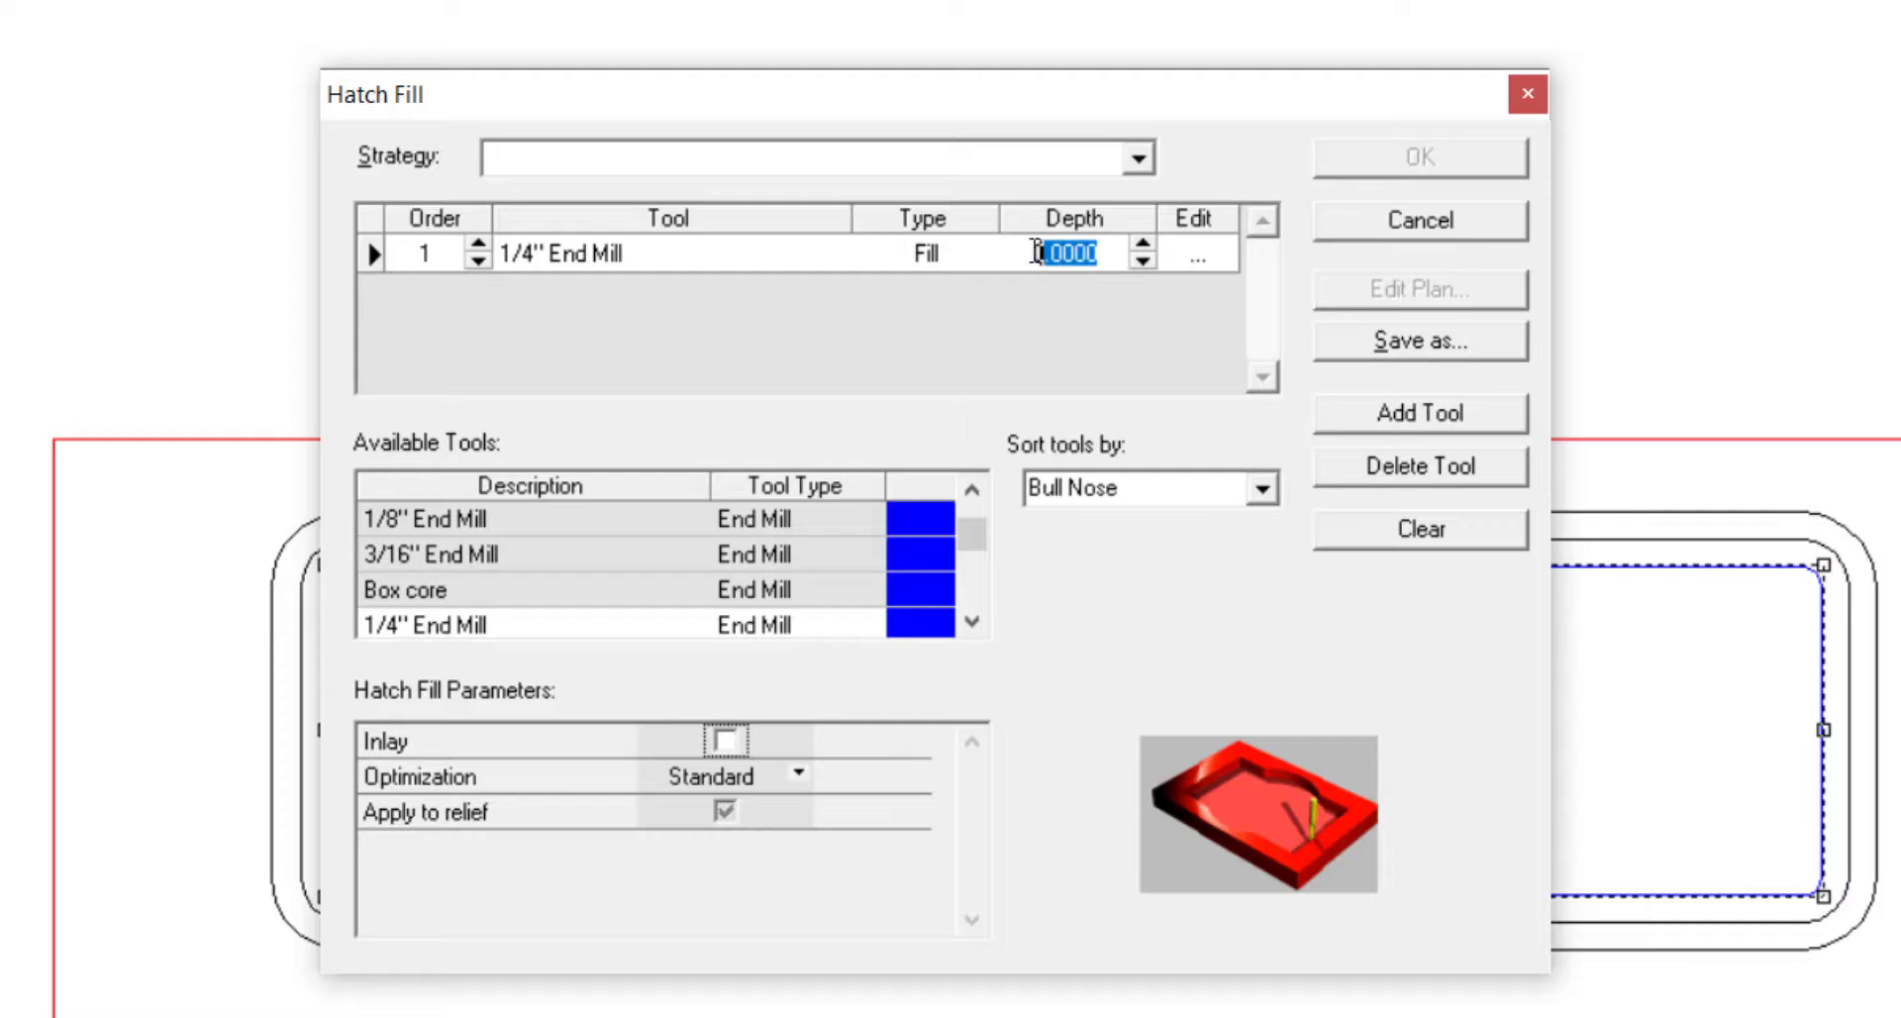
text(.625)
Step: Set the number of passes to 5 in the 1/4" End Mill's fill cut definition
click(1200, 259)
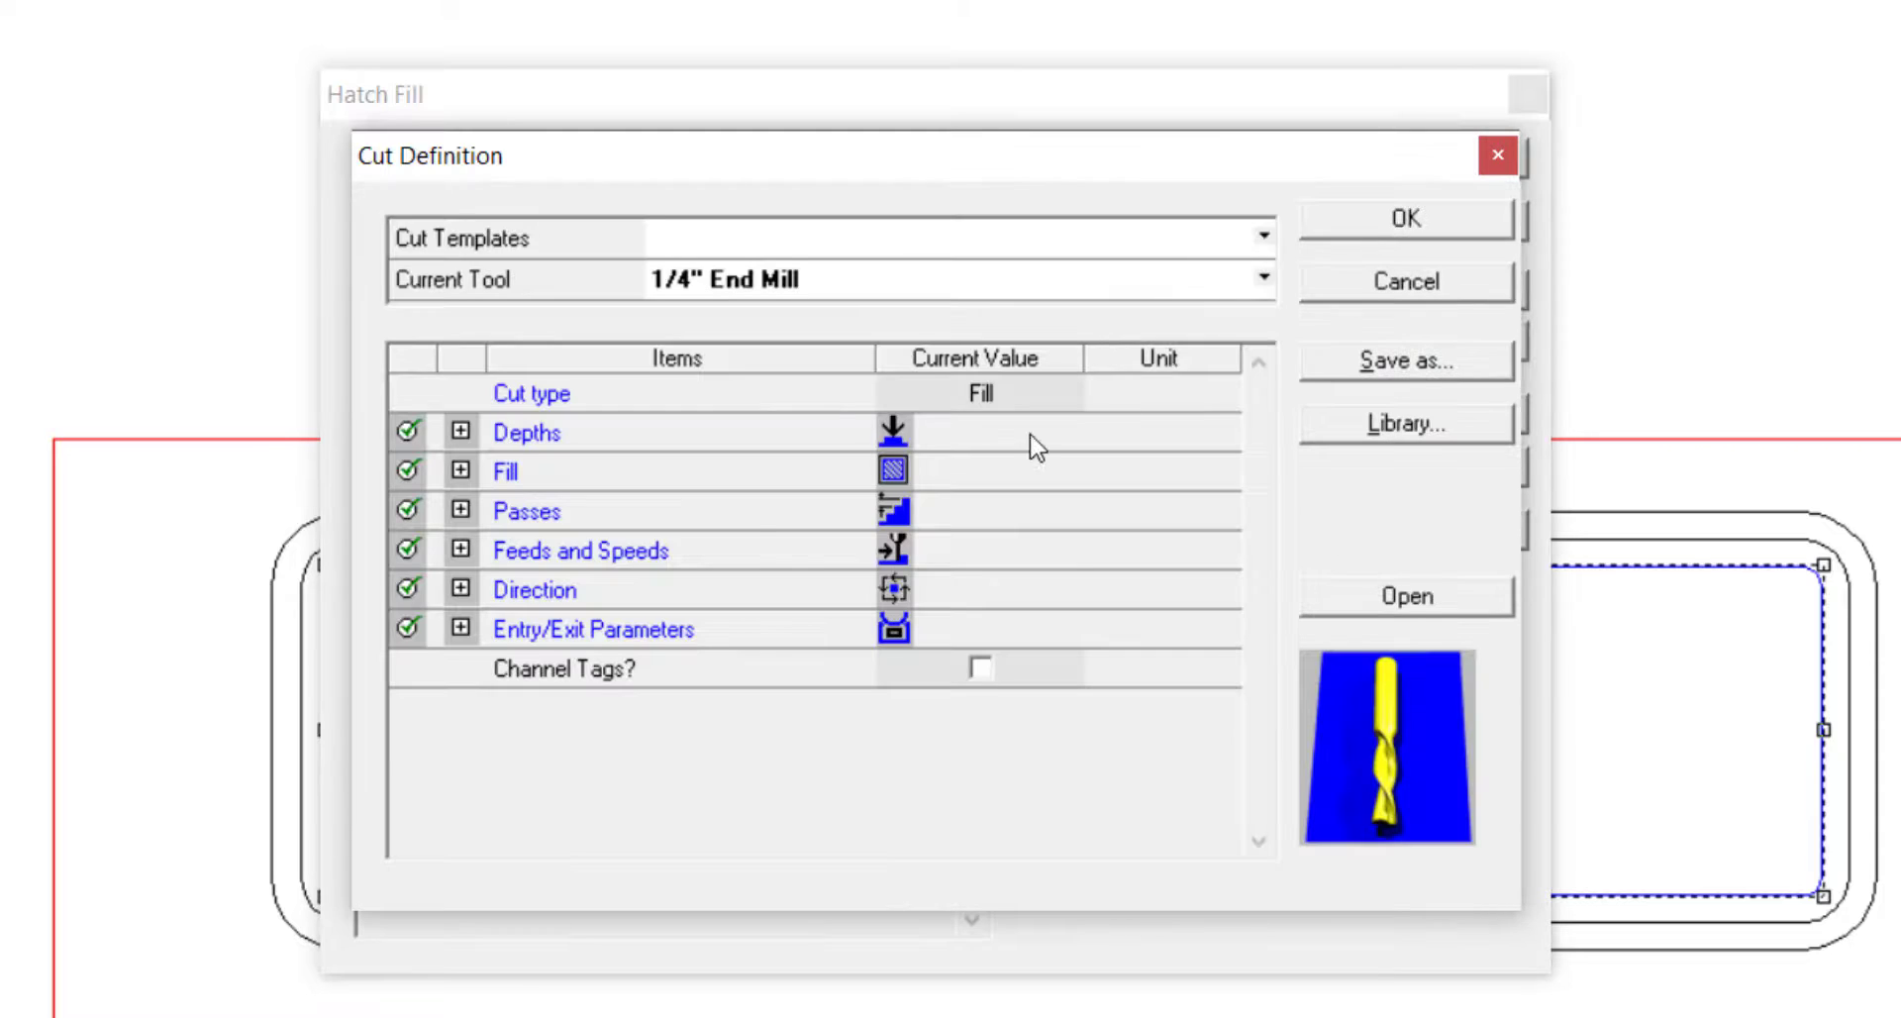
click(460, 509)
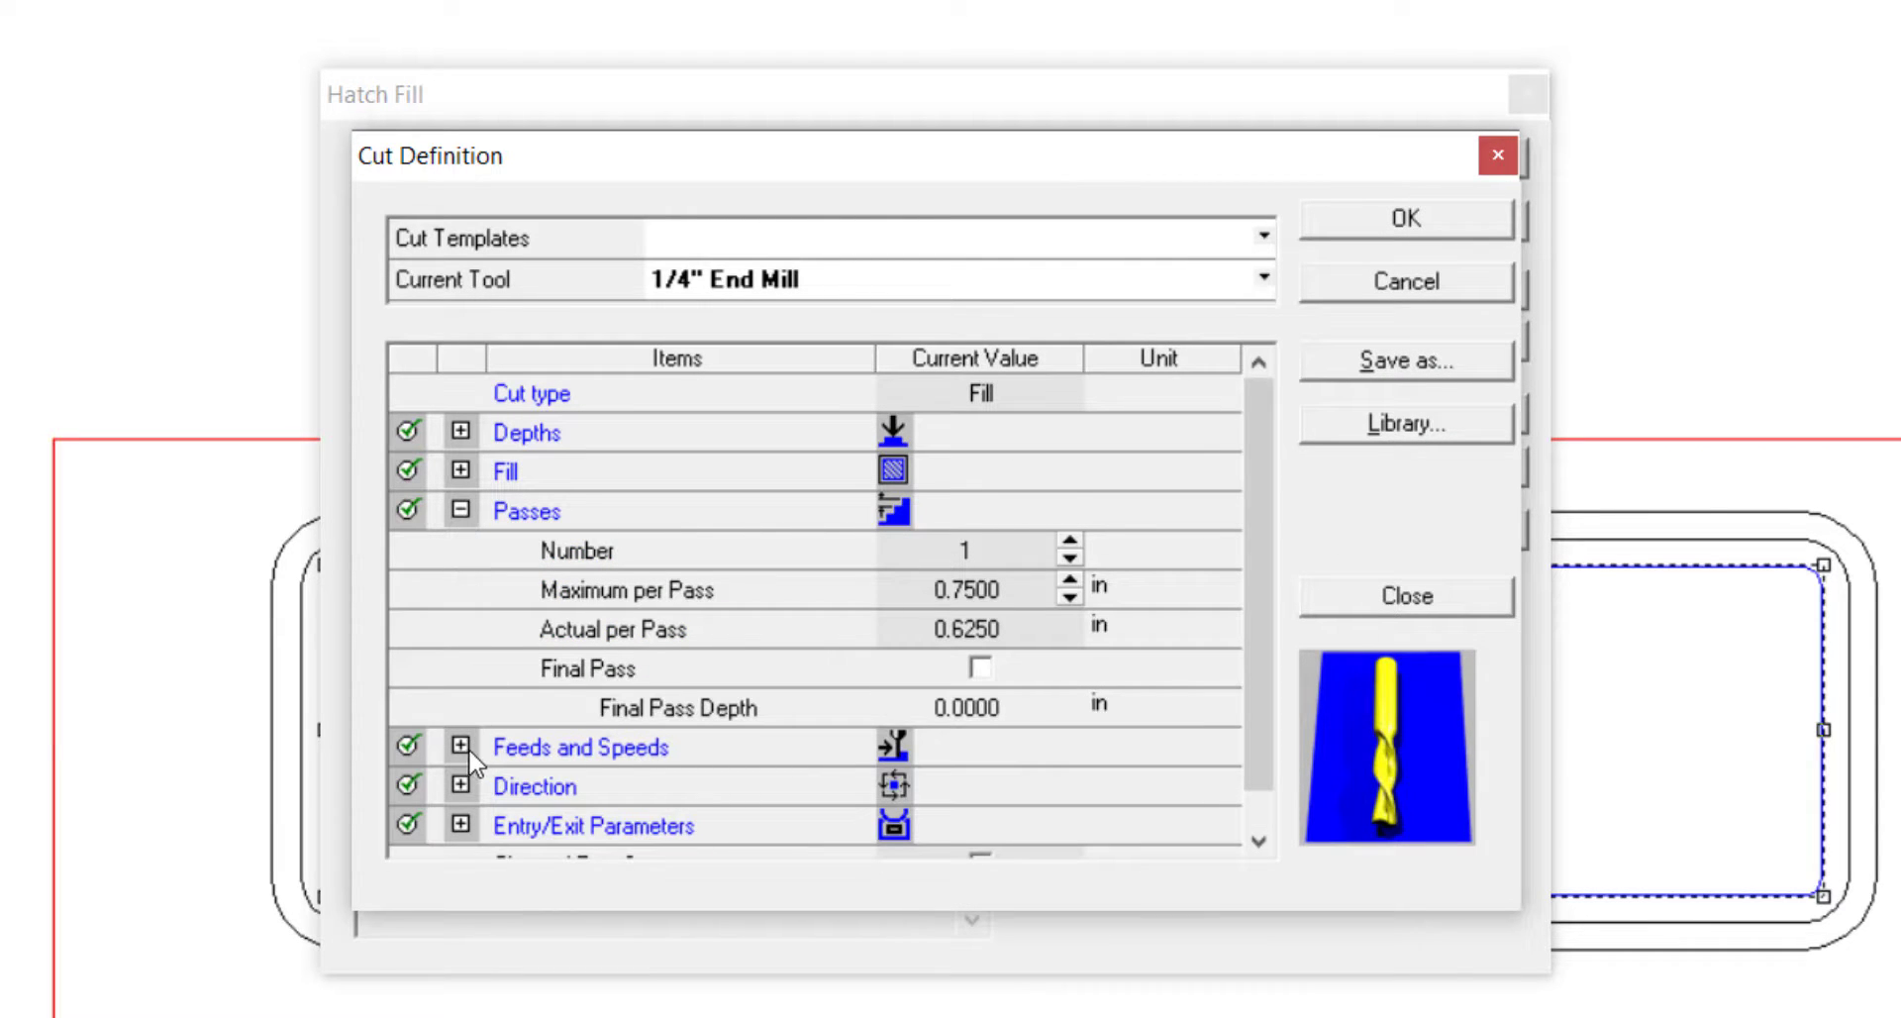
scroll(472, 763, down, 1)
click(459, 705)
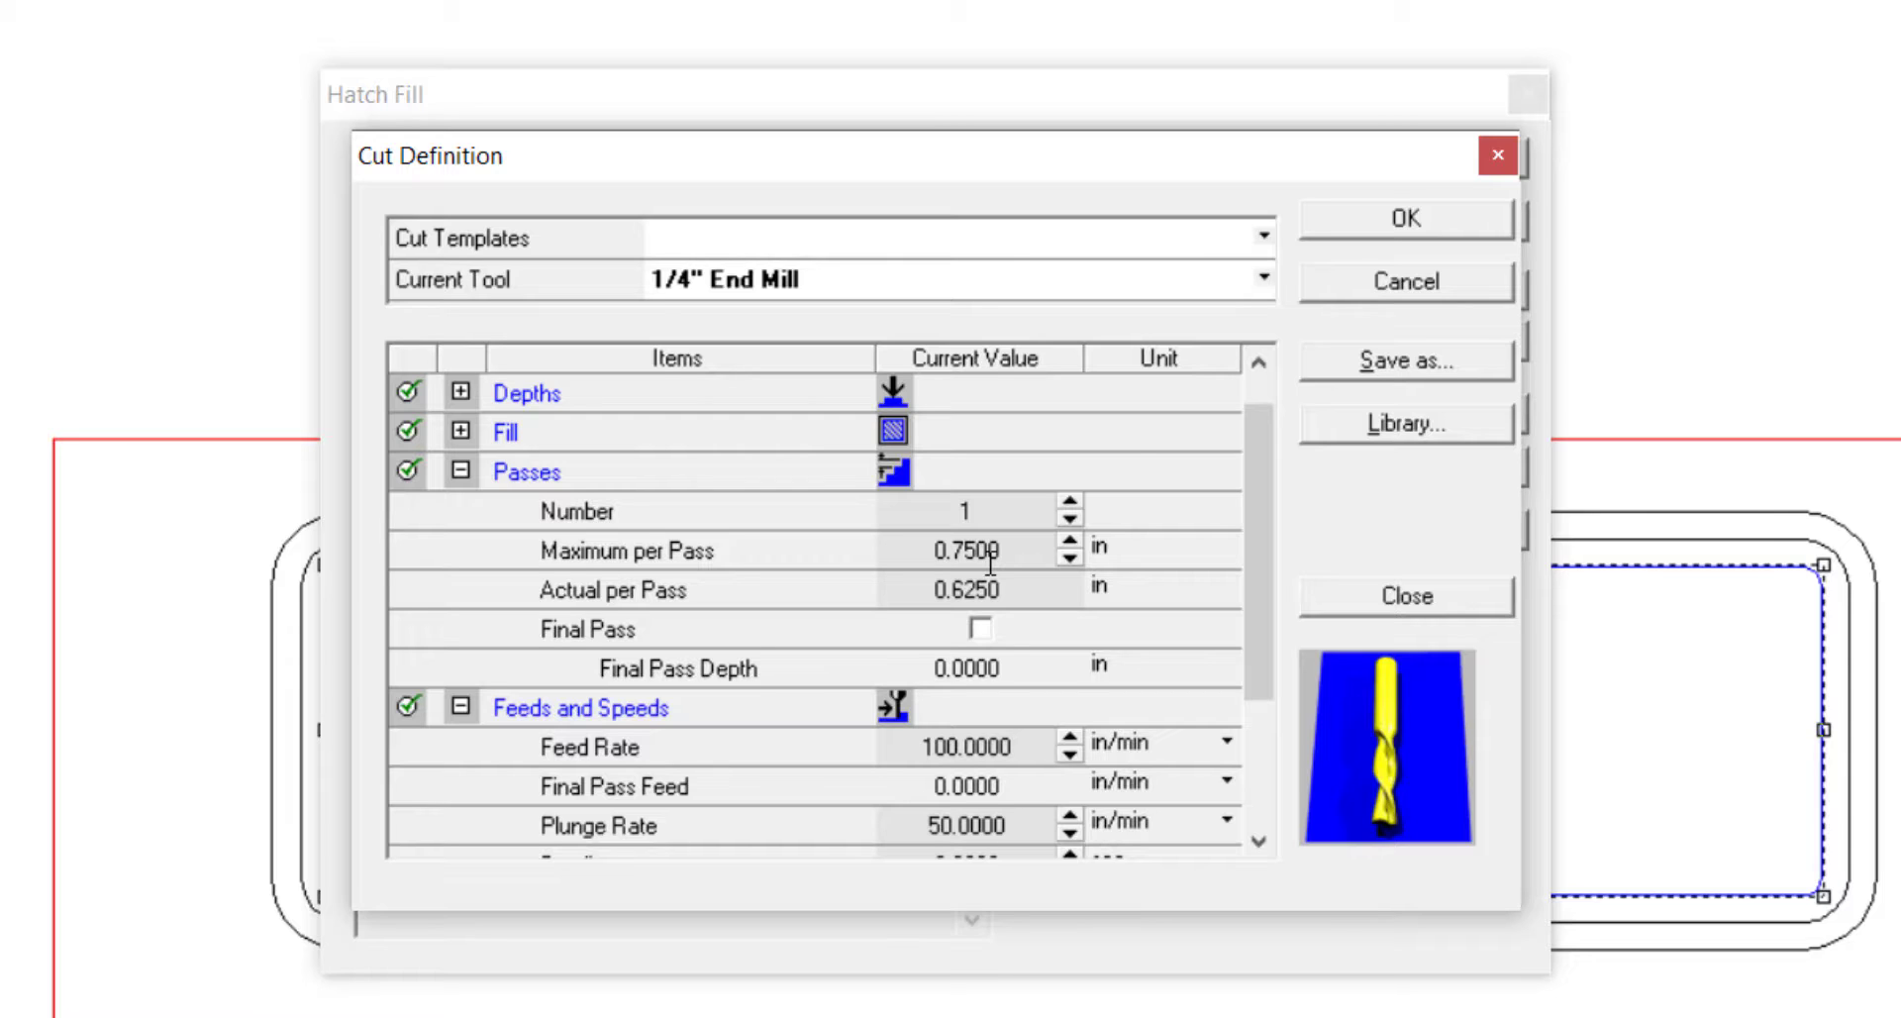
click(1070, 502)
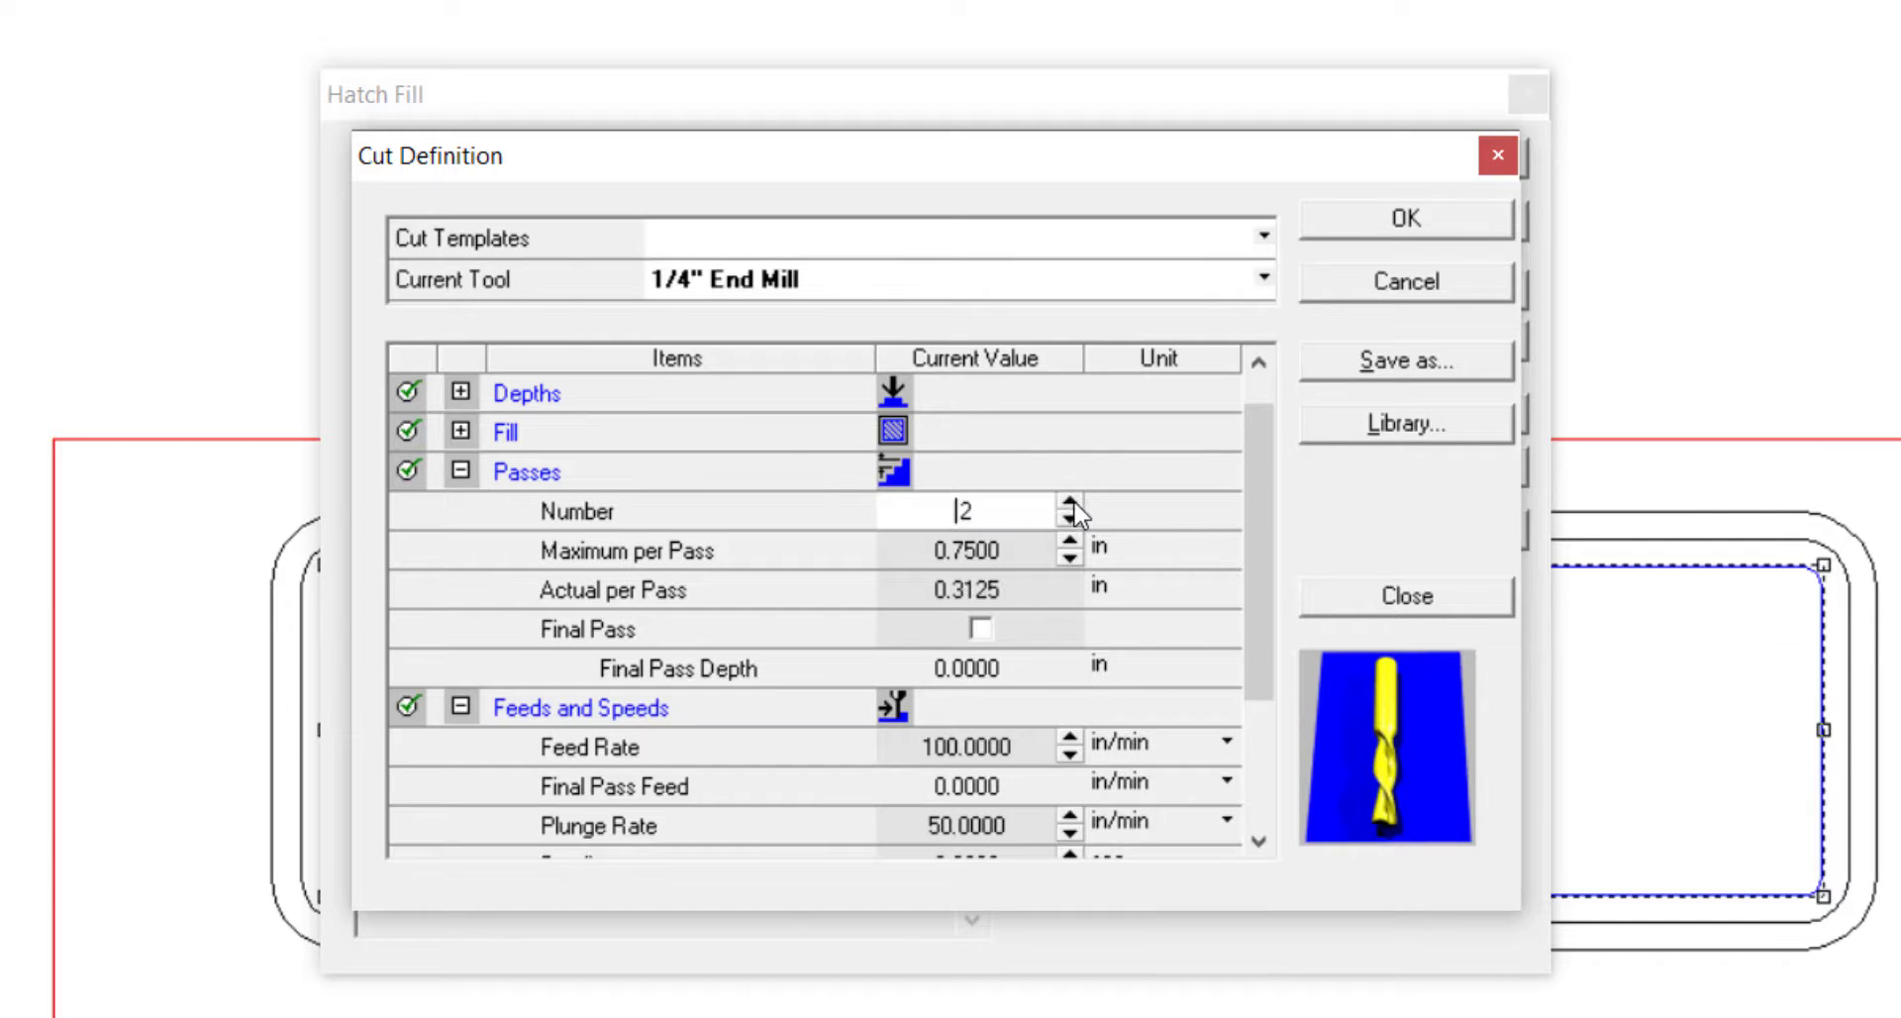
click(1069, 502)
click(1069, 502)
click(1069, 502)
Step: Review the fill, feed and speed settings, and generate the hatch fill toolpaths in both inner rectangles
click(459, 431)
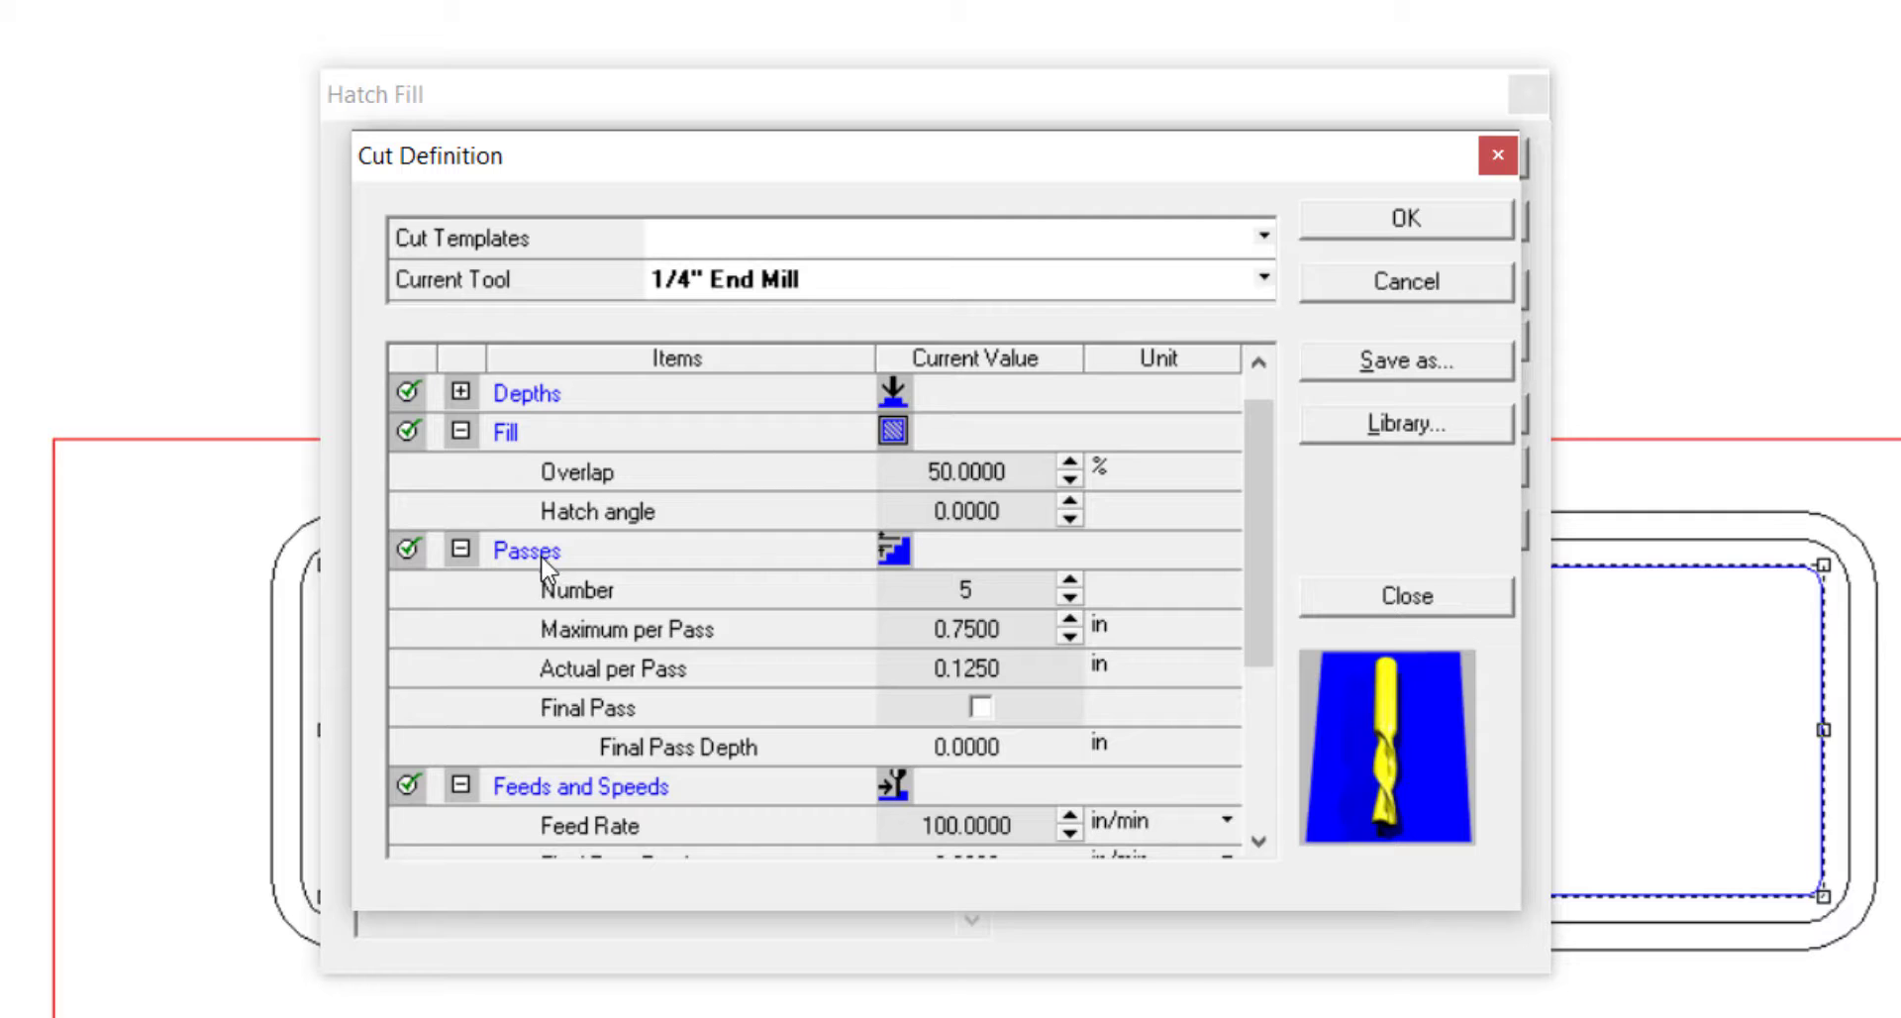
click(460, 433)
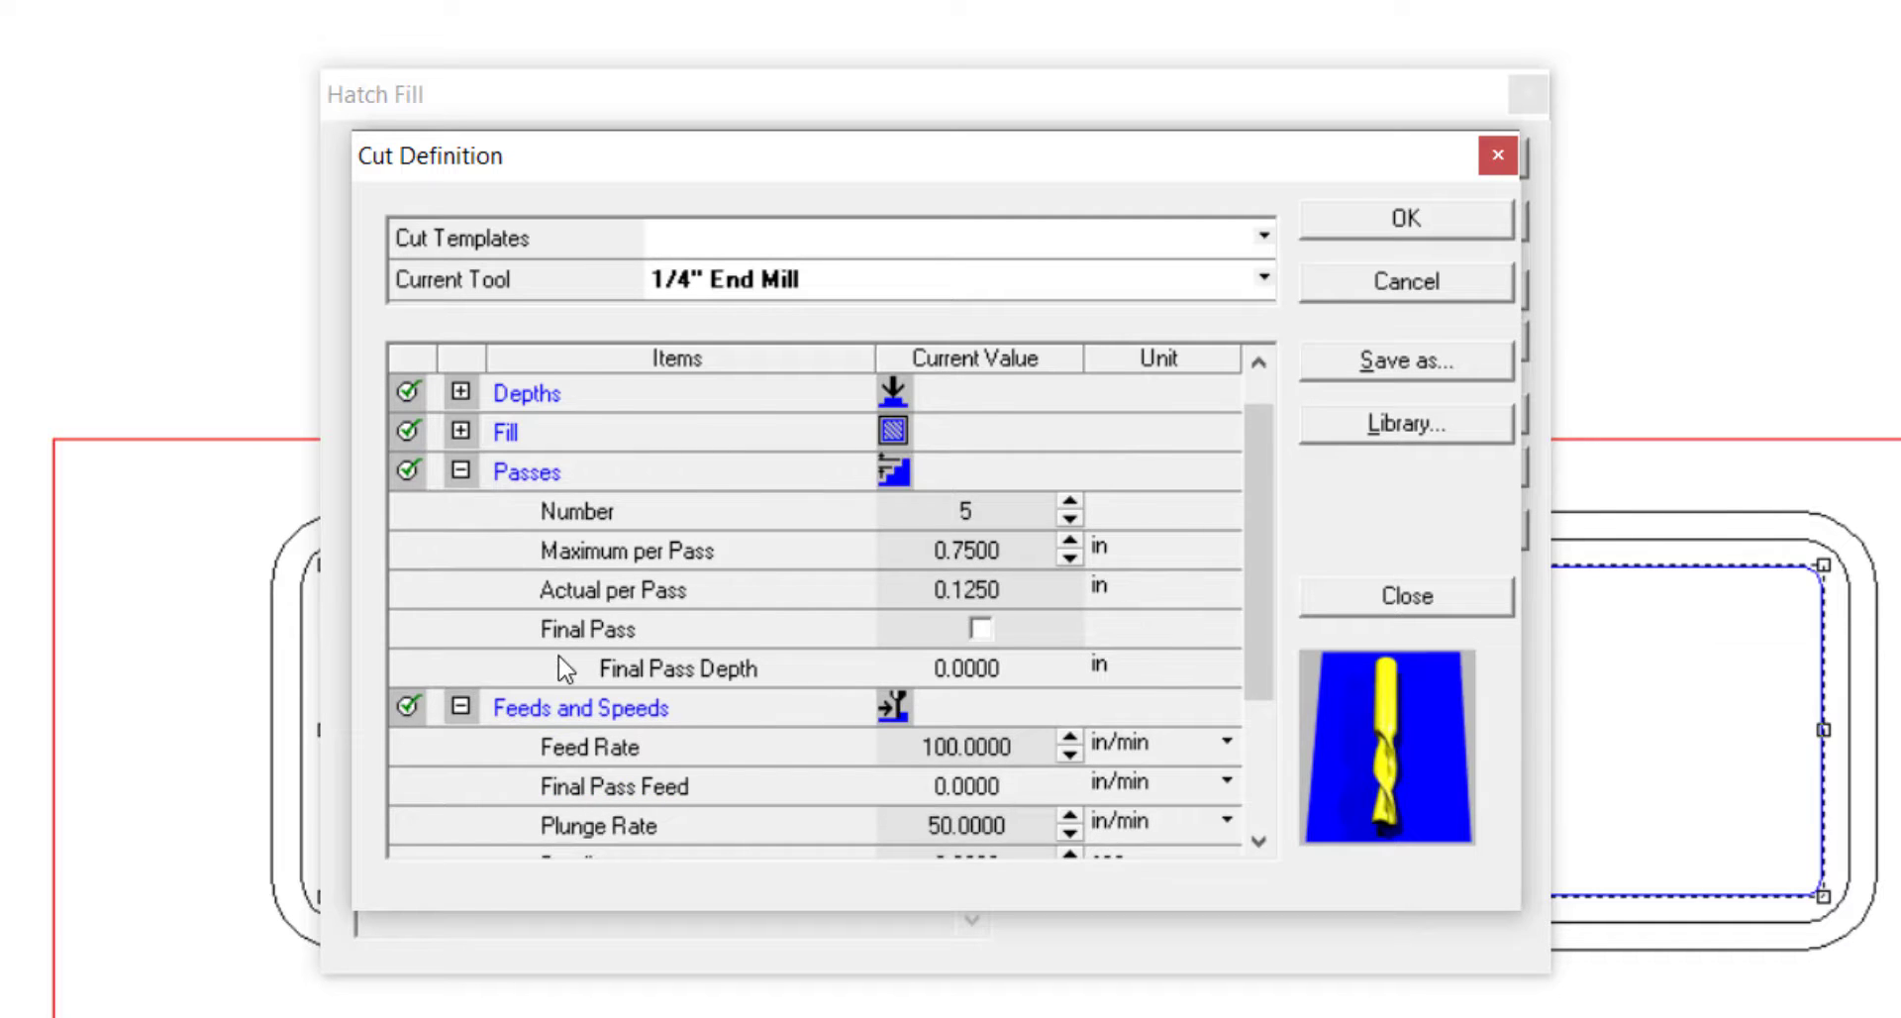
scroll(560, 666, down, 1)
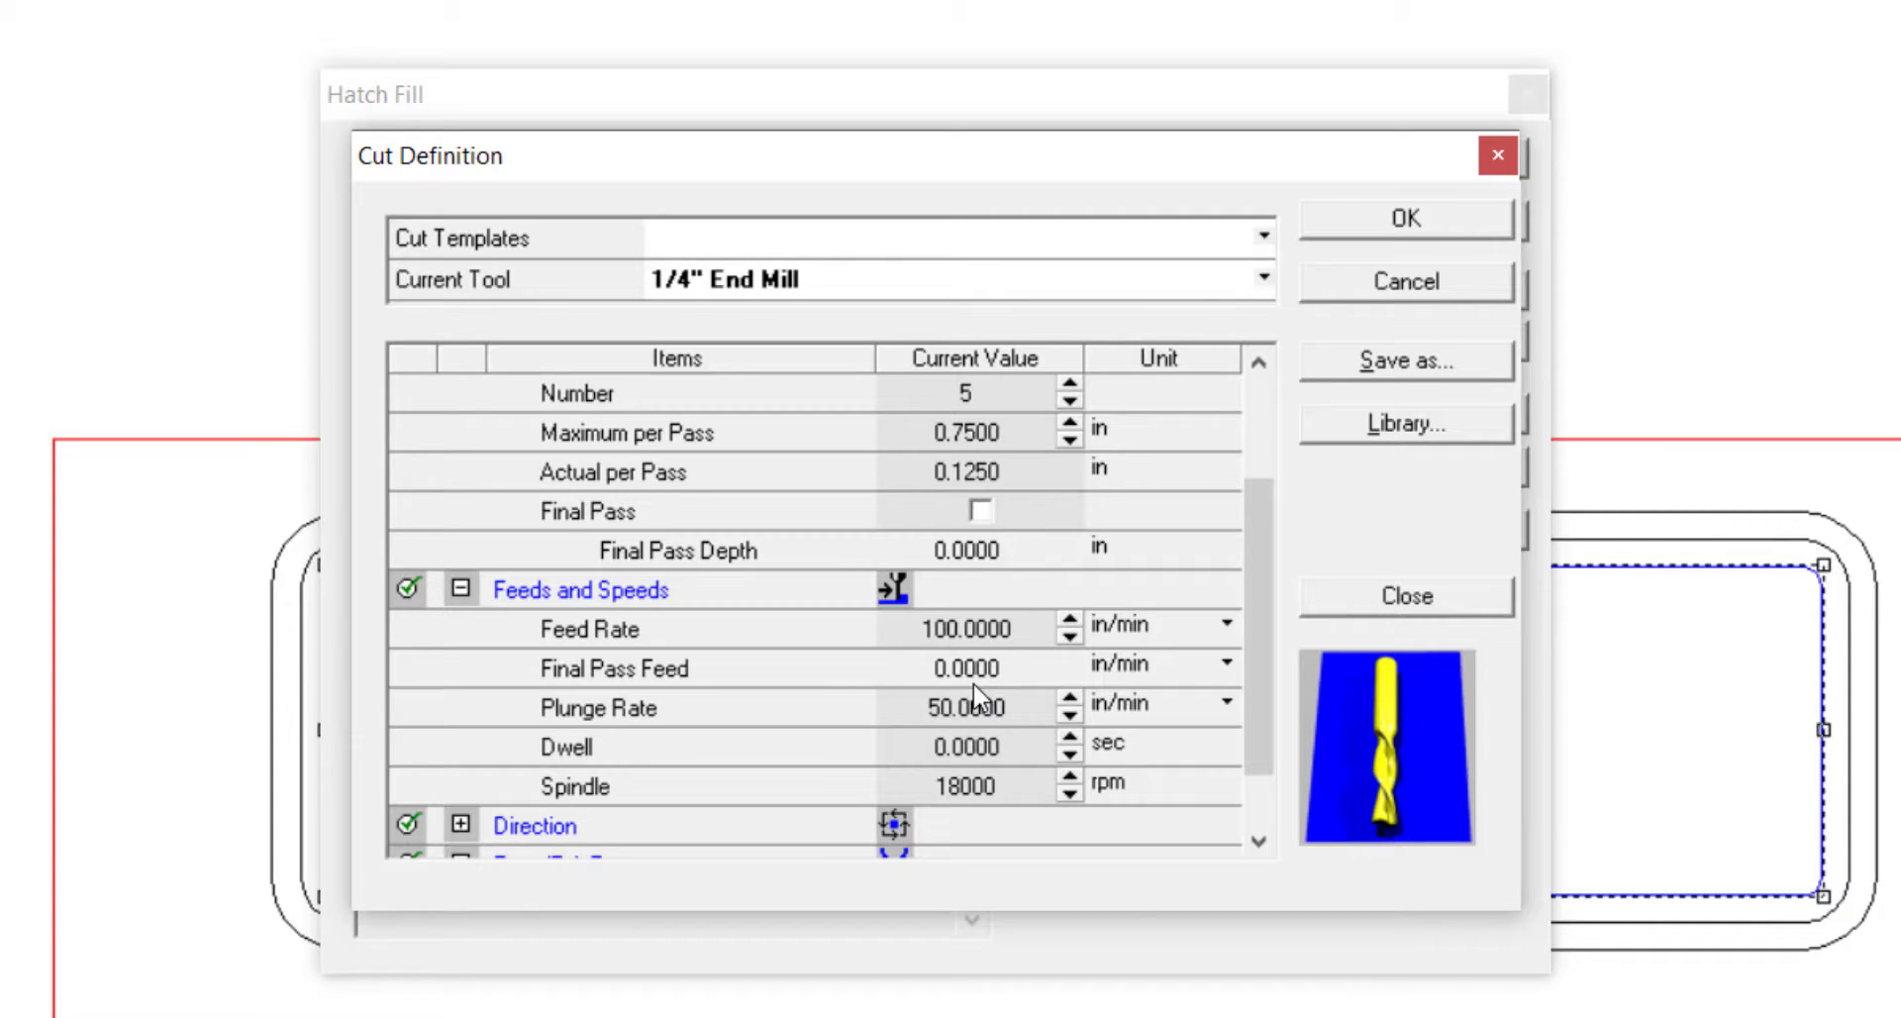
scroll(966, 653, down, 1)
scroll(968, 620, up, 2)
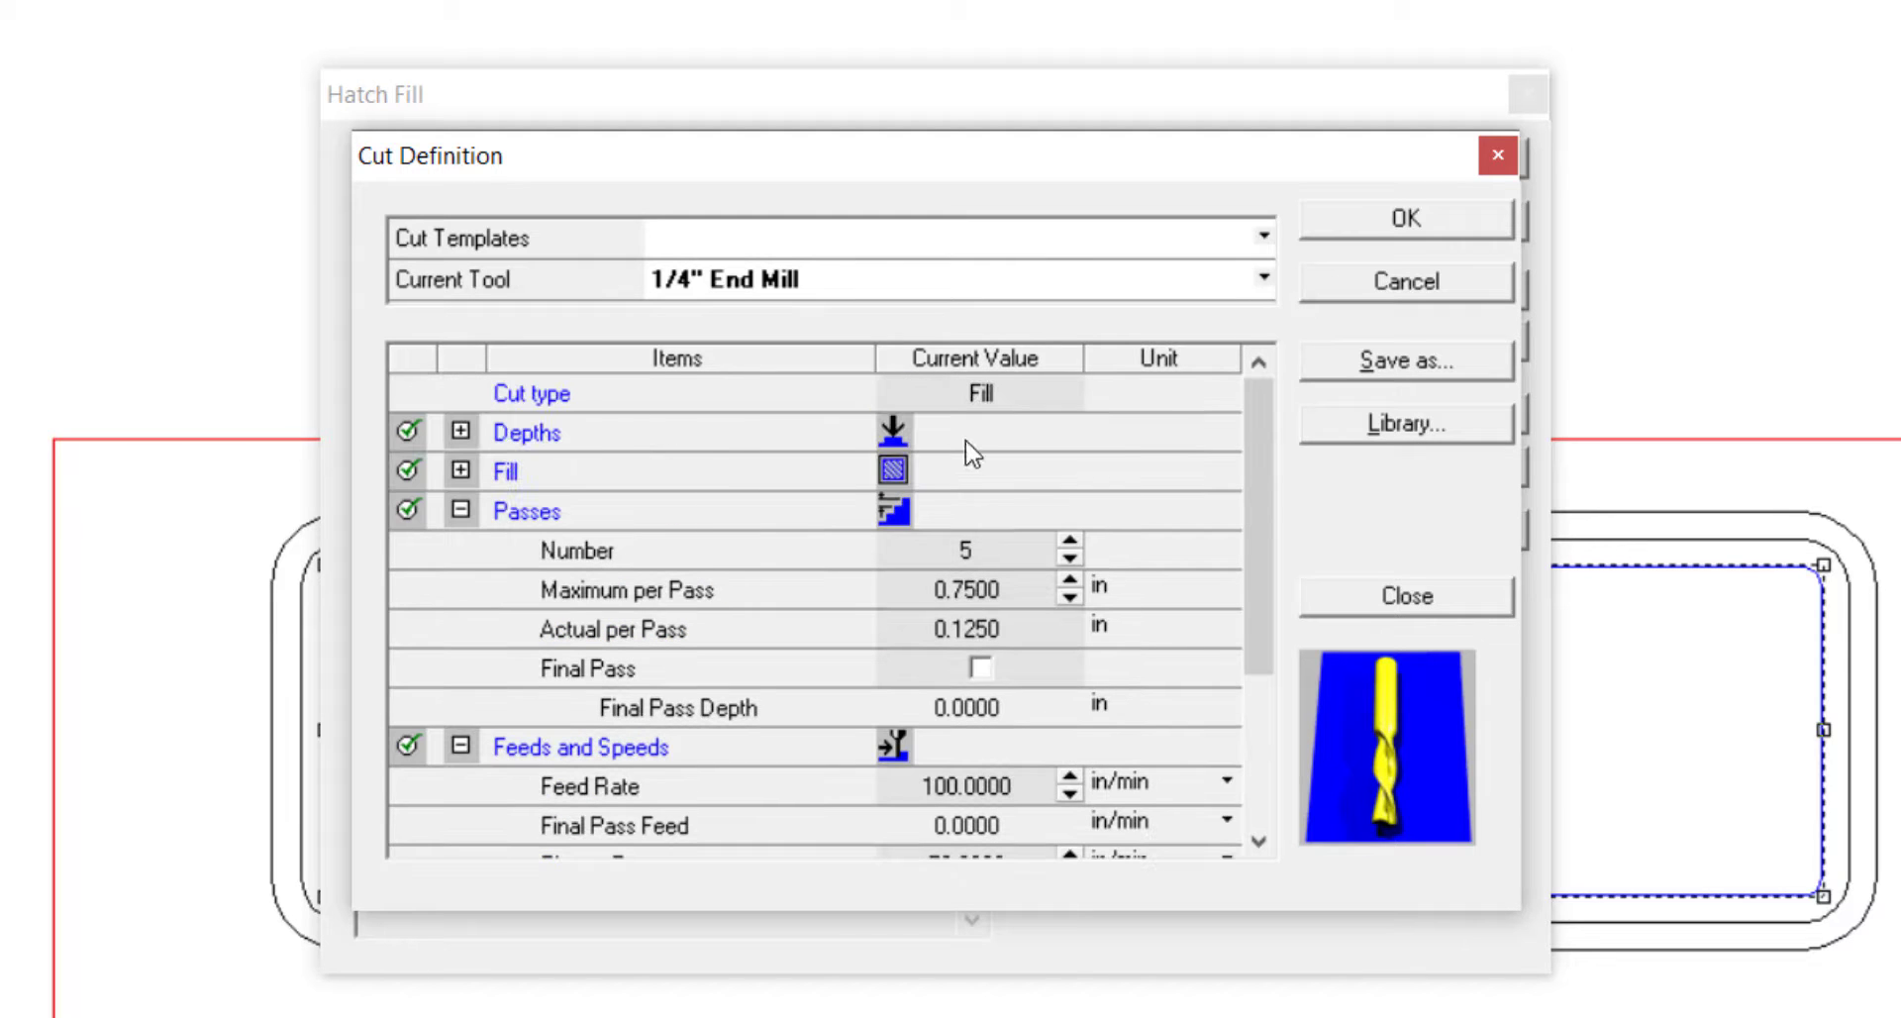
click(1355, 222)
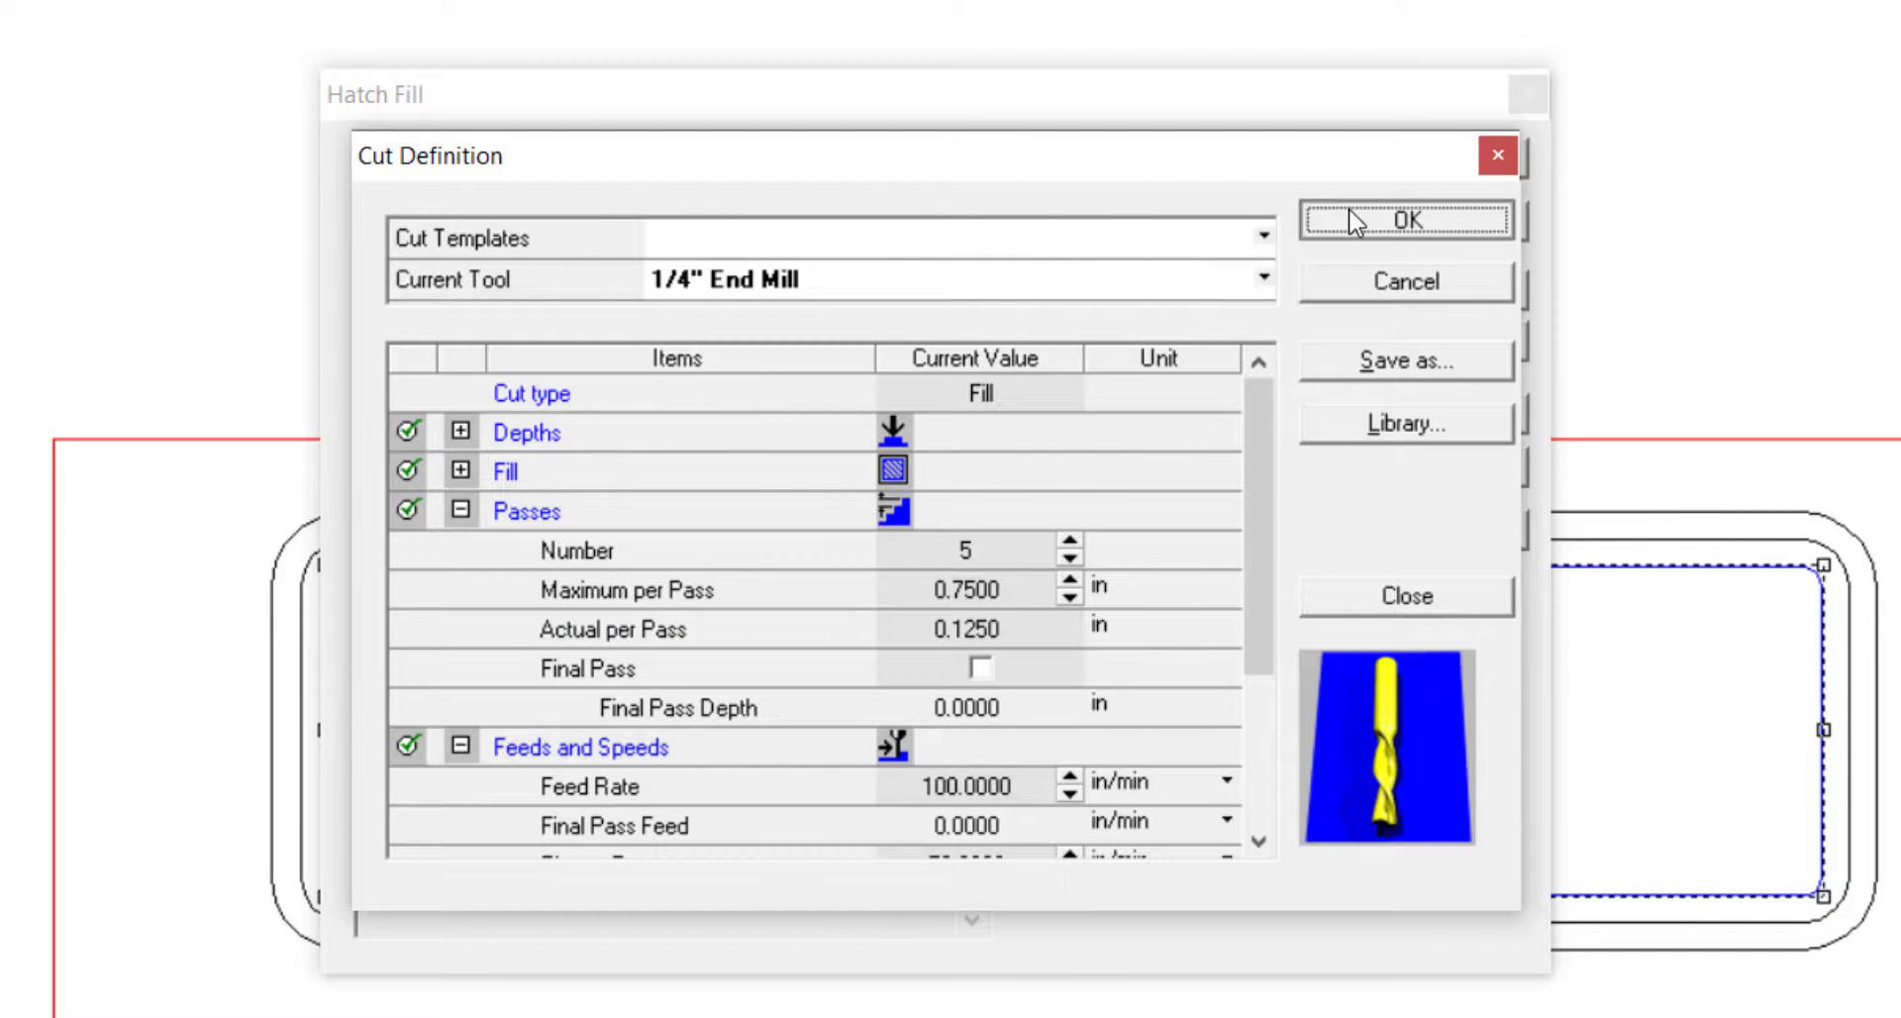
click(1373, 164)
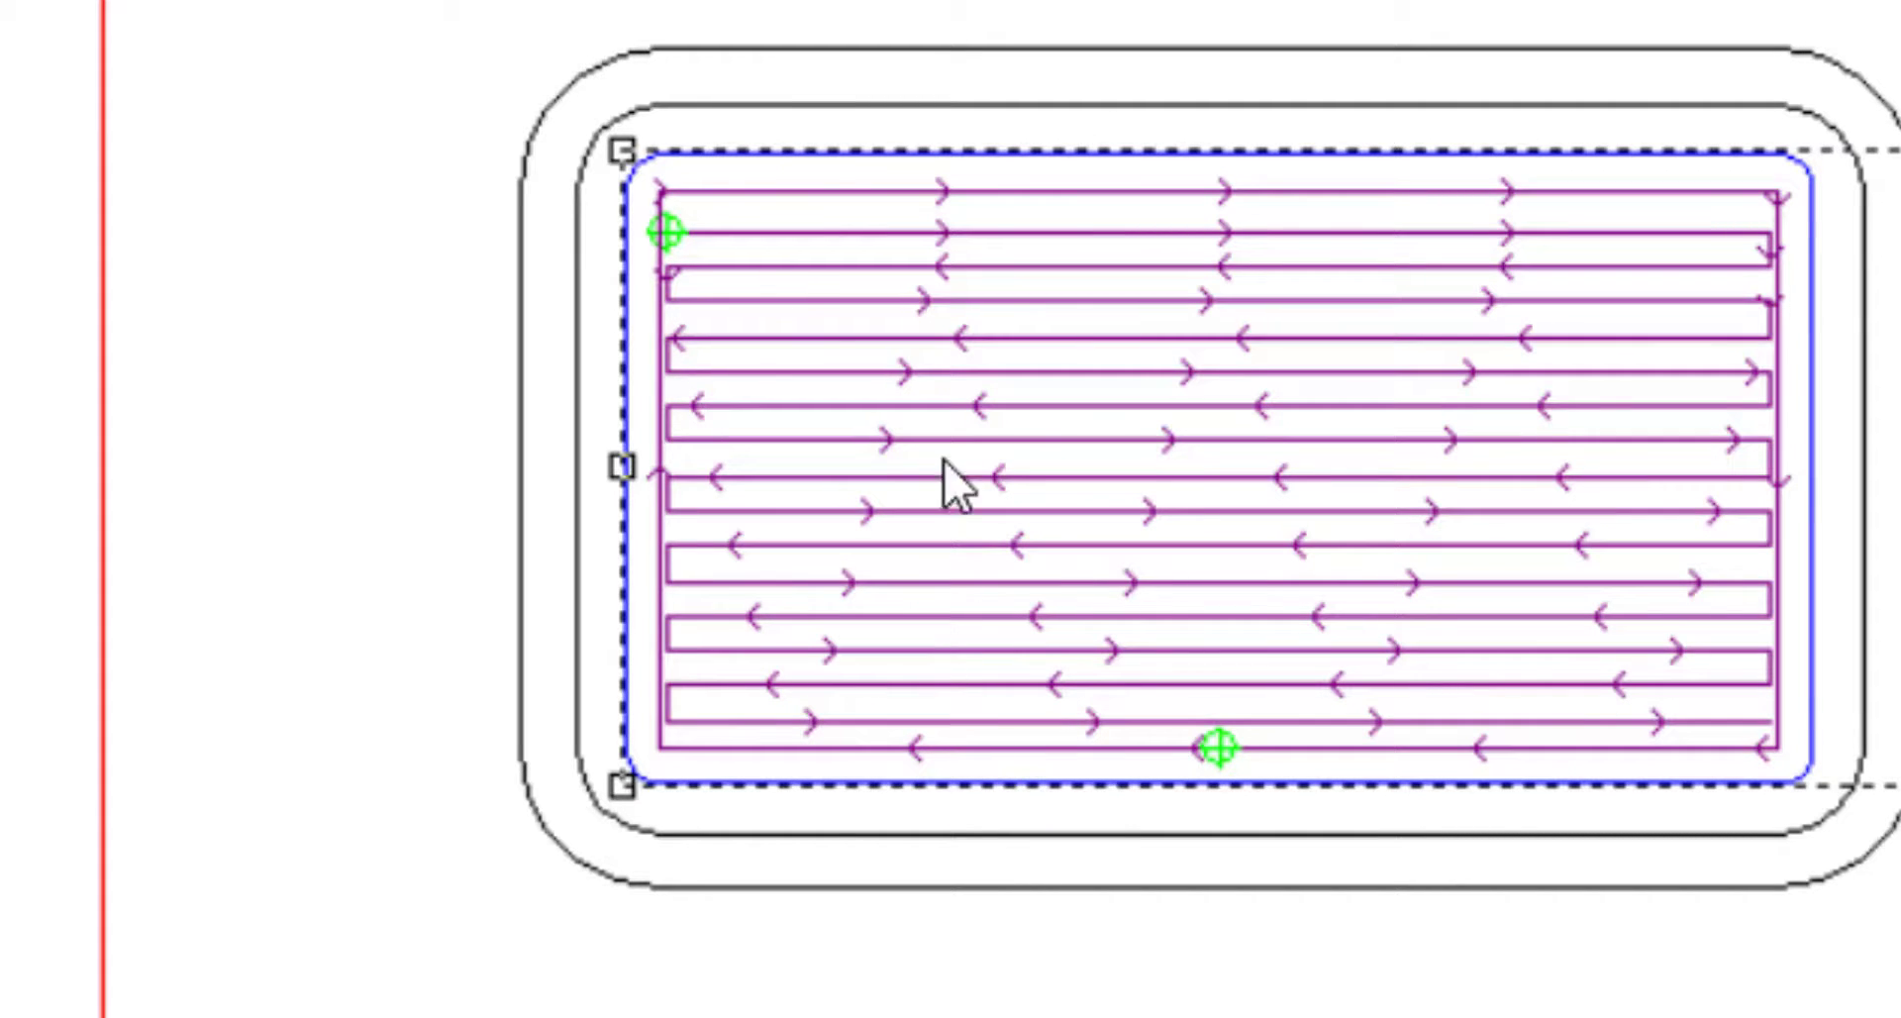
scroll(769, 264, up, 6)
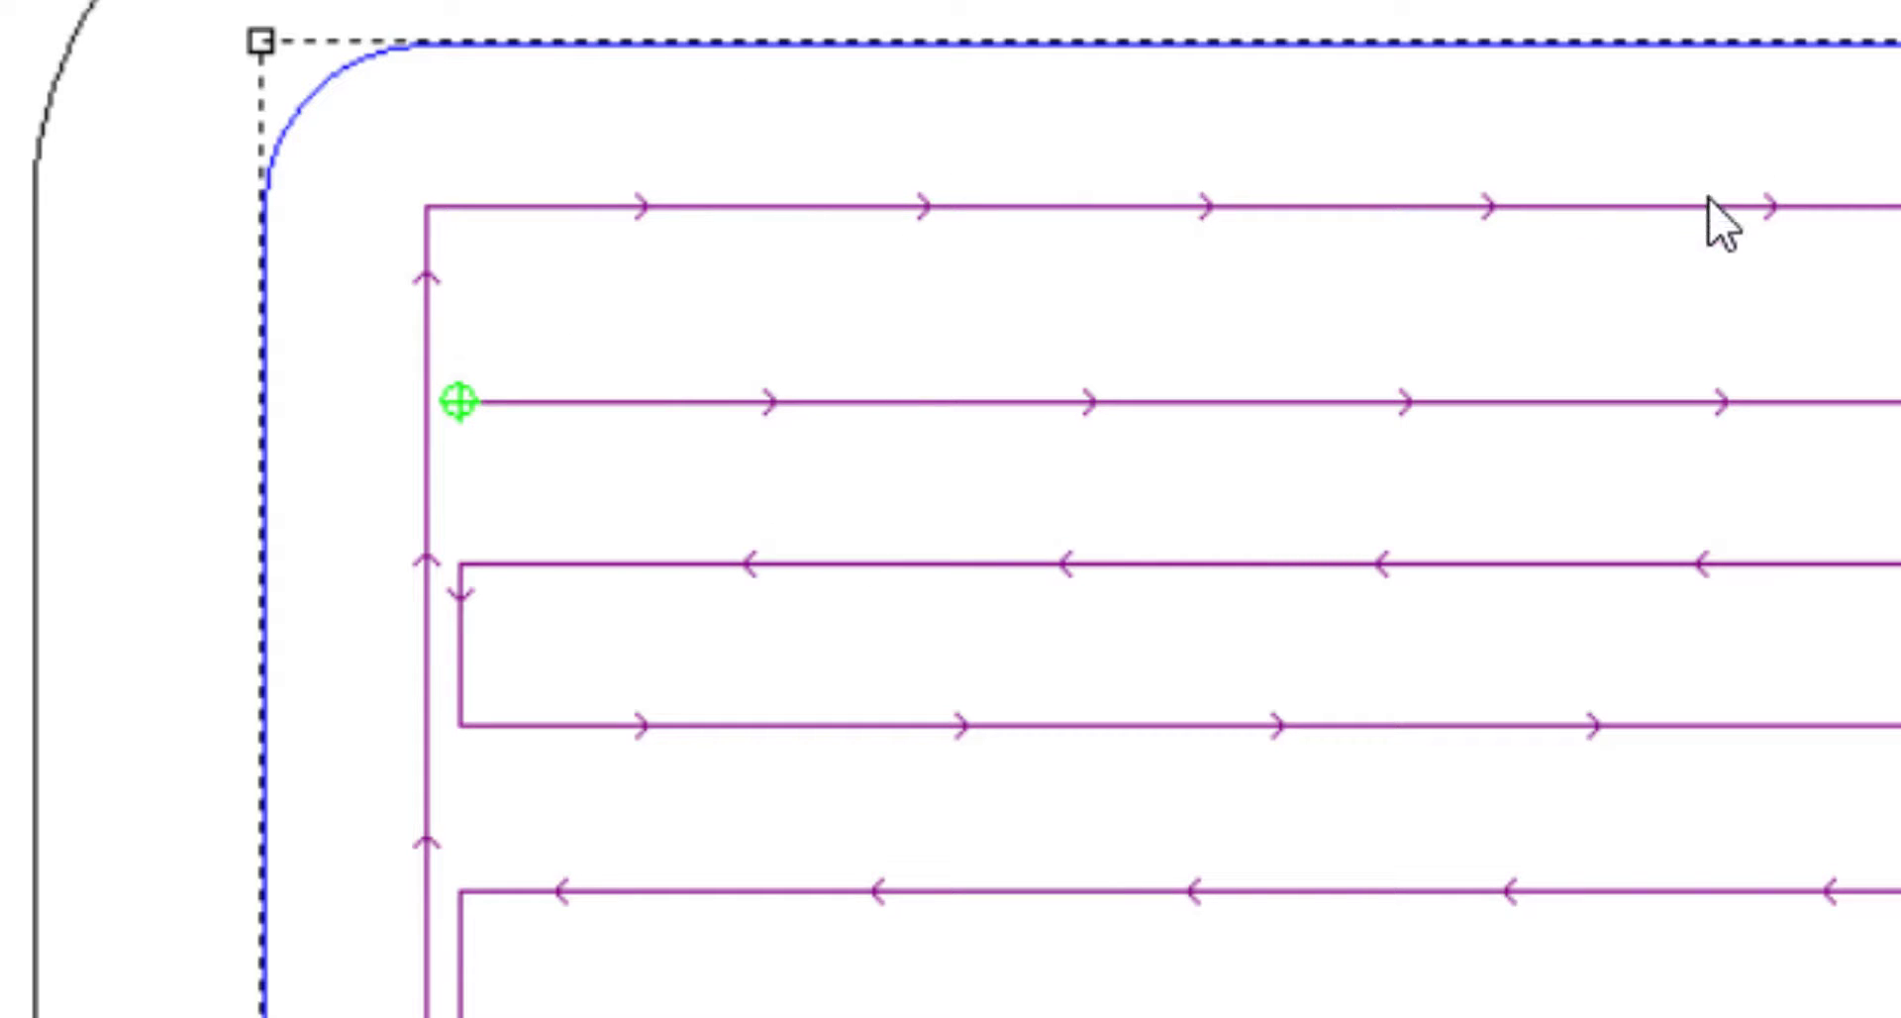
scroll(1376, 149, down, 6)
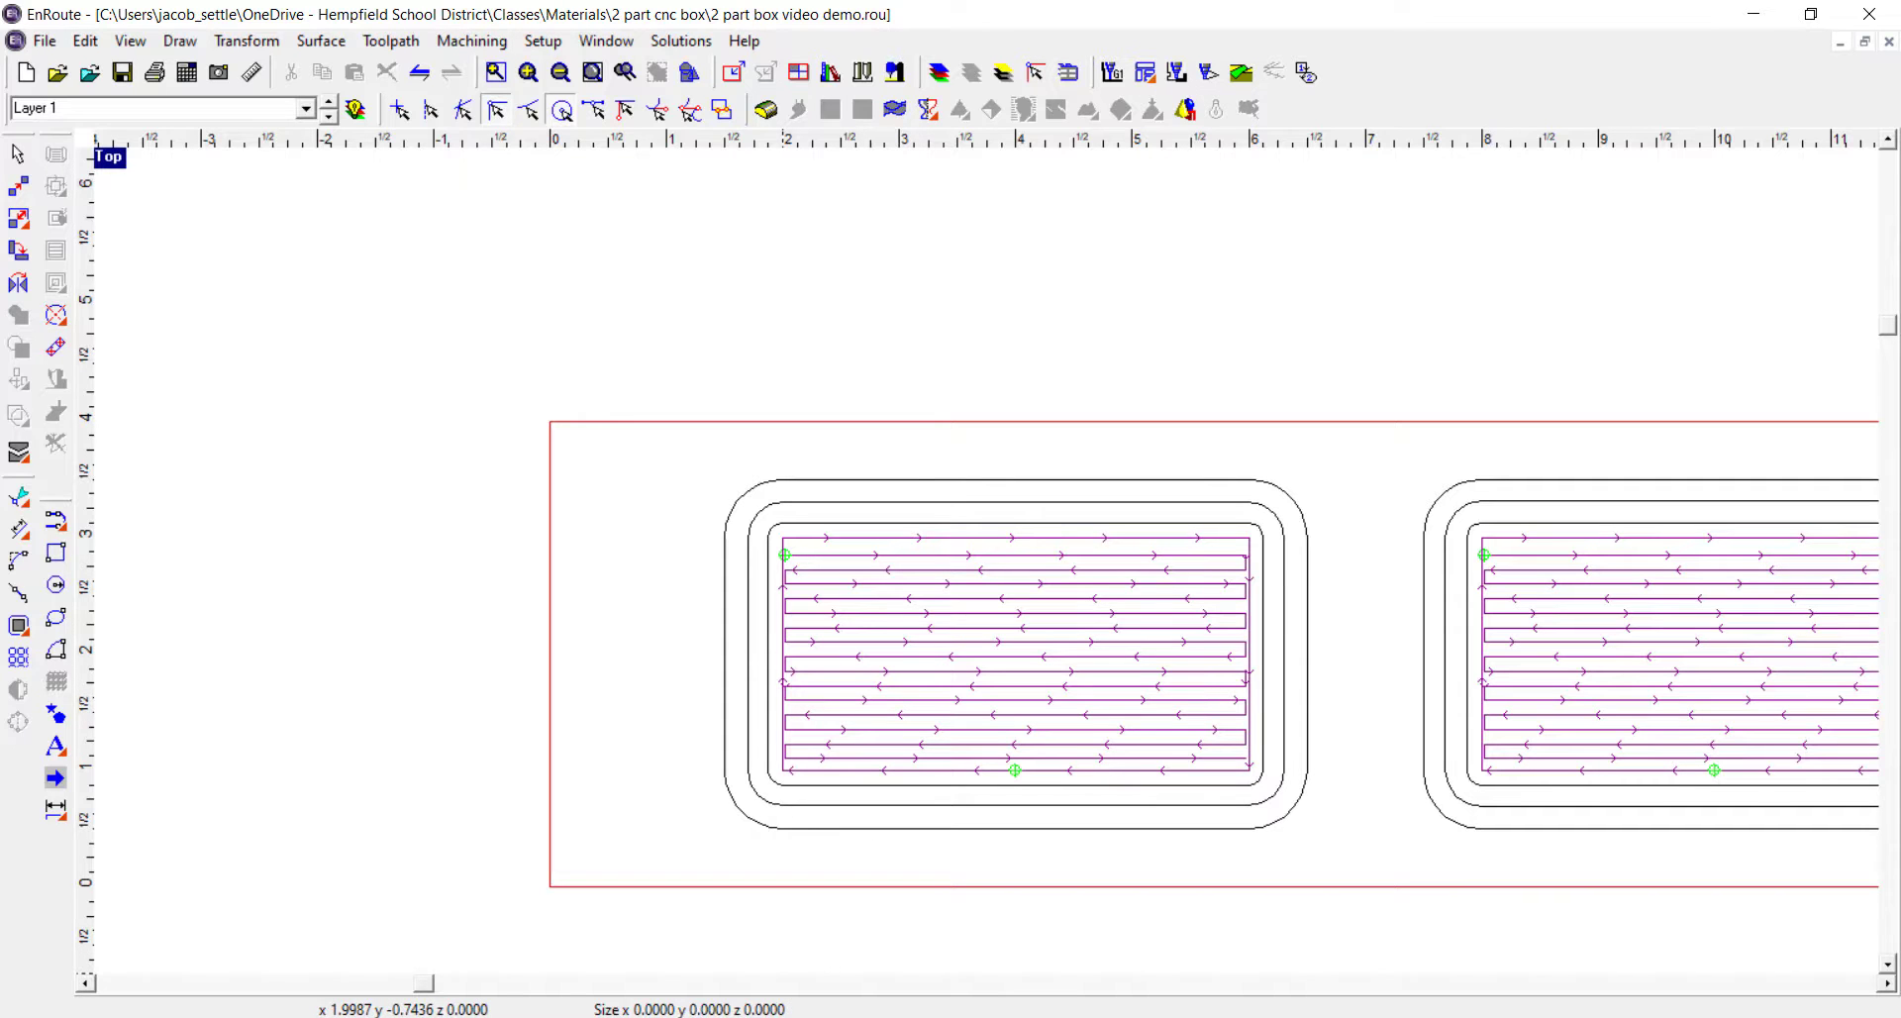
Step: Switch to AutoCAD and examine the lid and base section depths in the 2 PART BOX drawing
click(822, 1017)
scroll(815, 709, down, 10)
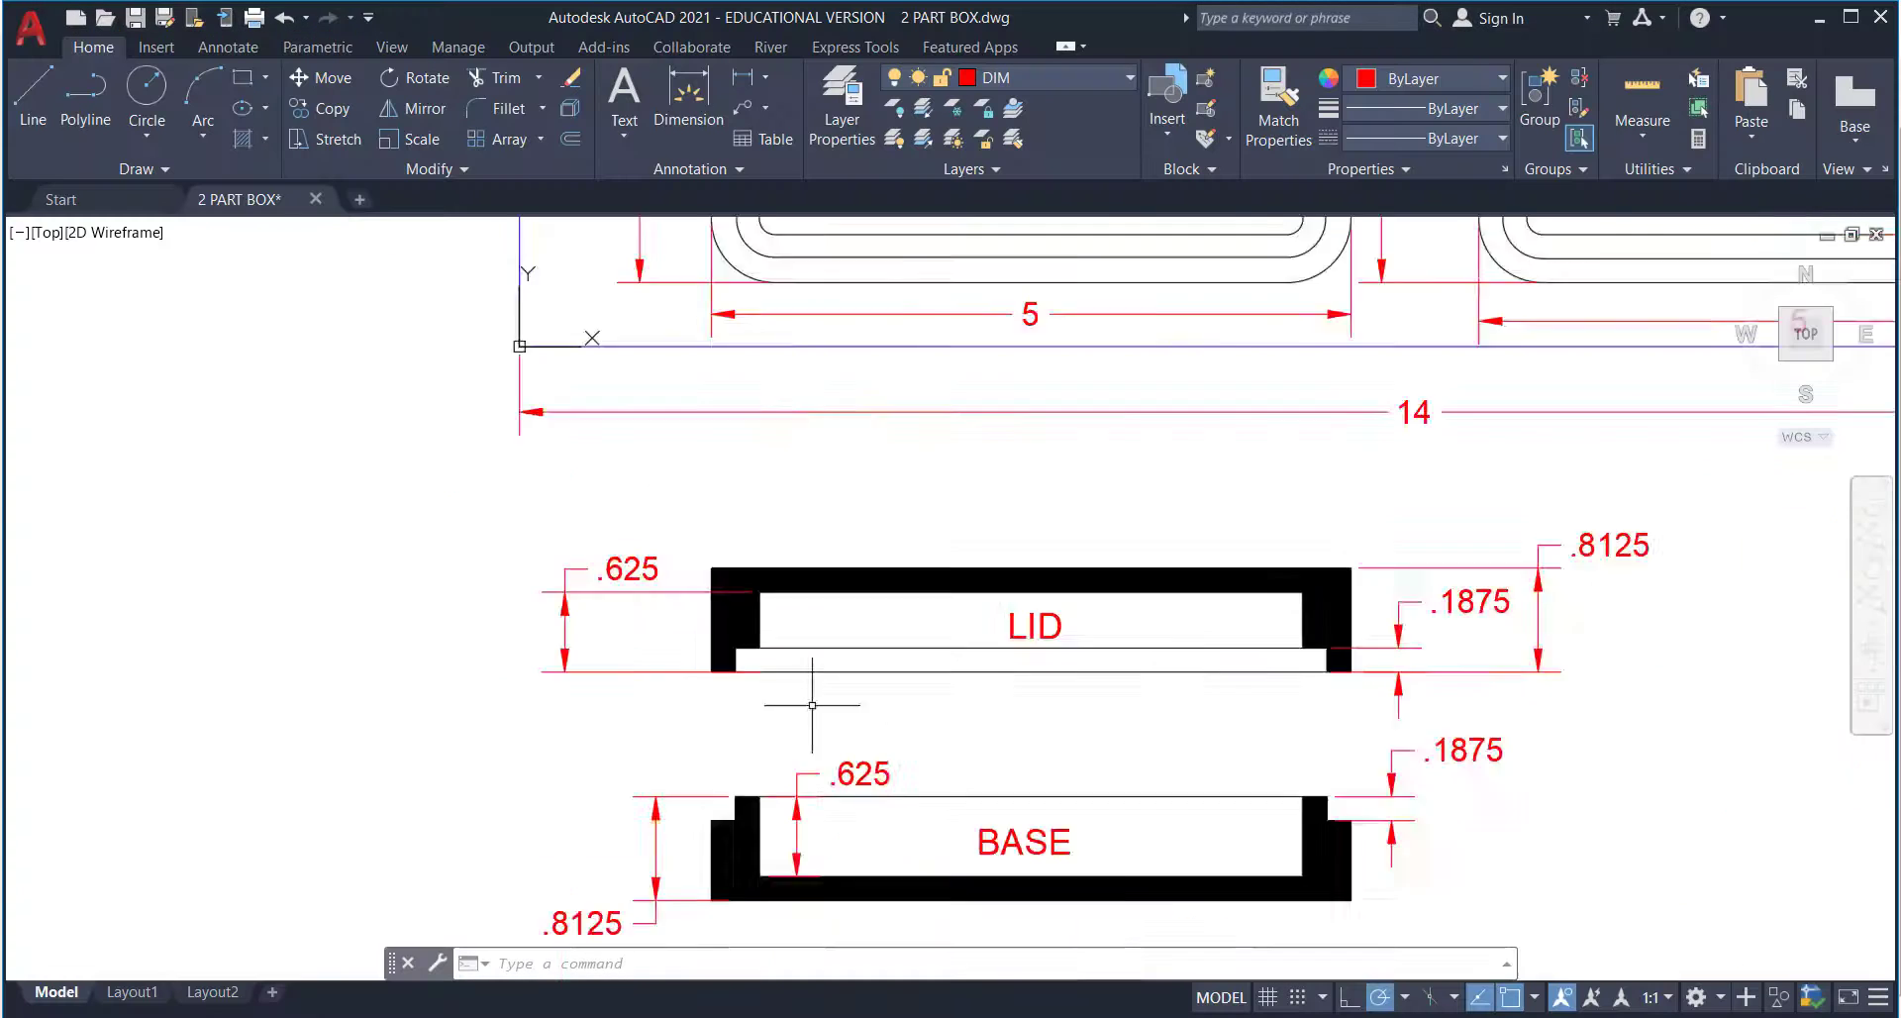
scroll(901, 634, up, 6)
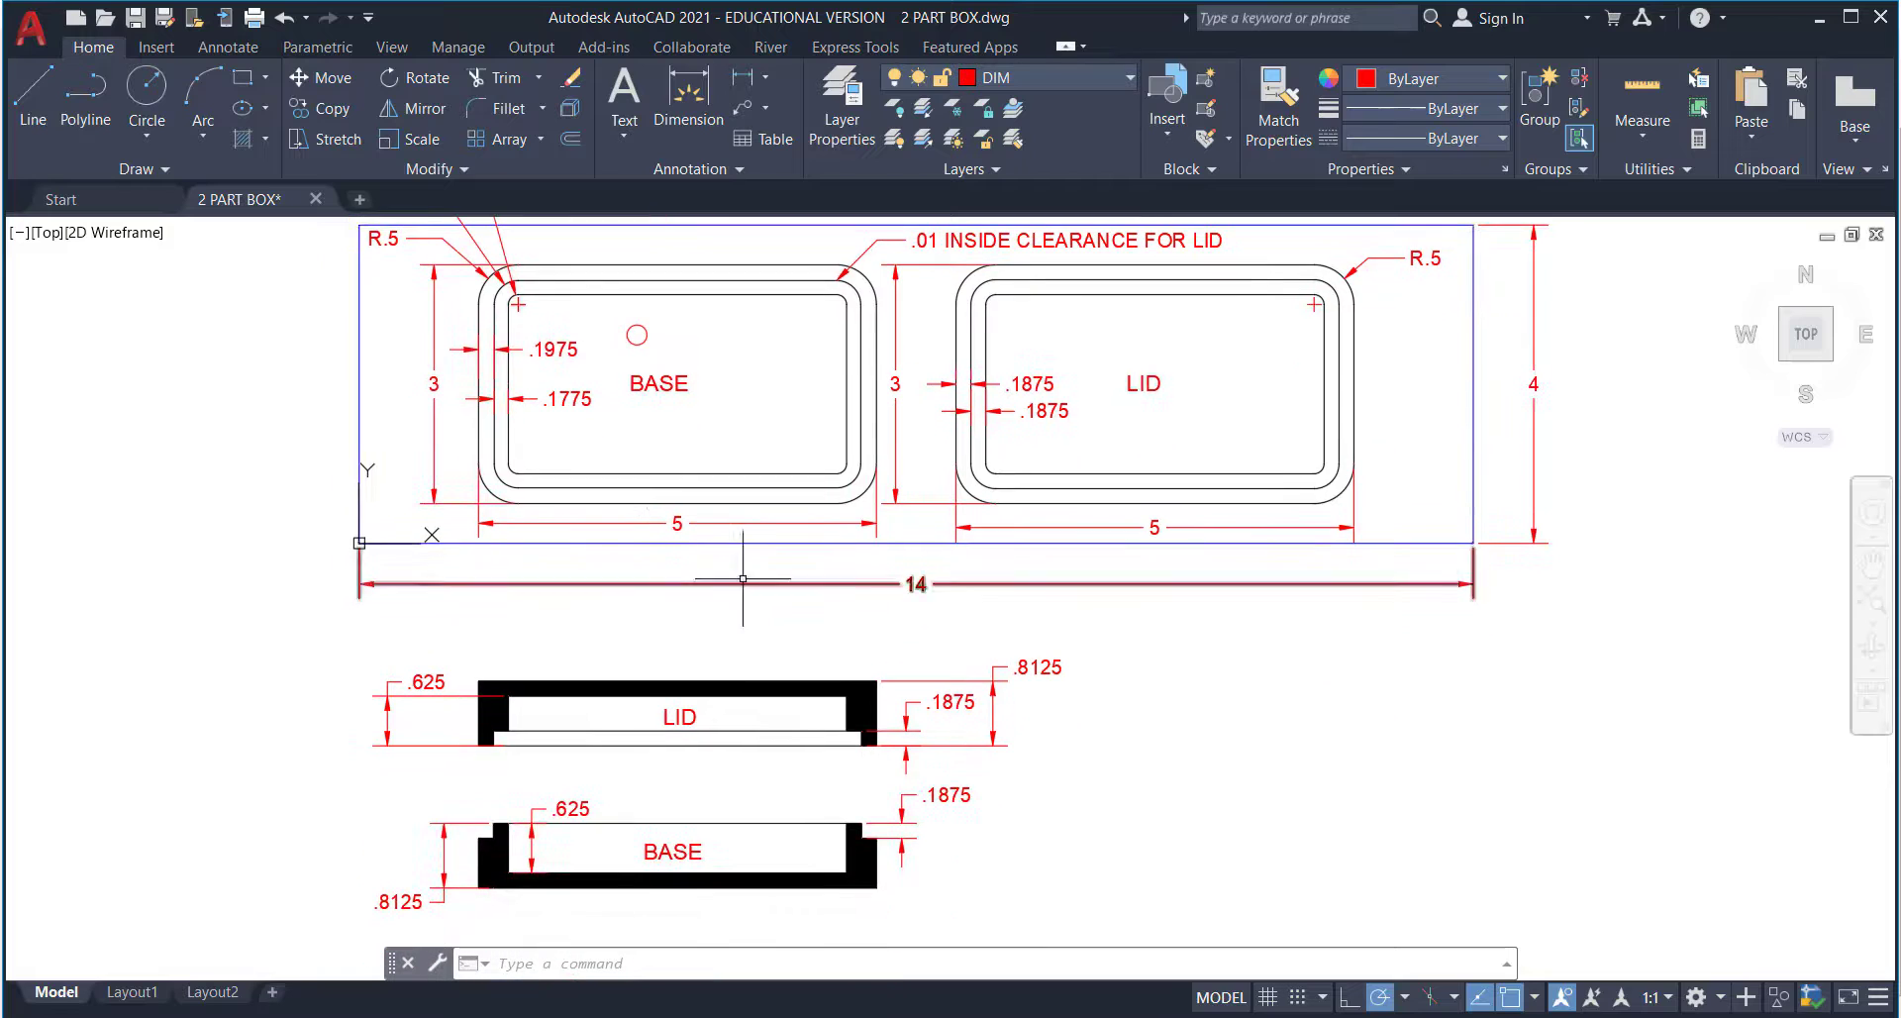
scroll(555, 495, up, 5)
scroll(569, 516, down, 7)
scroll(452, 656, up, 8)
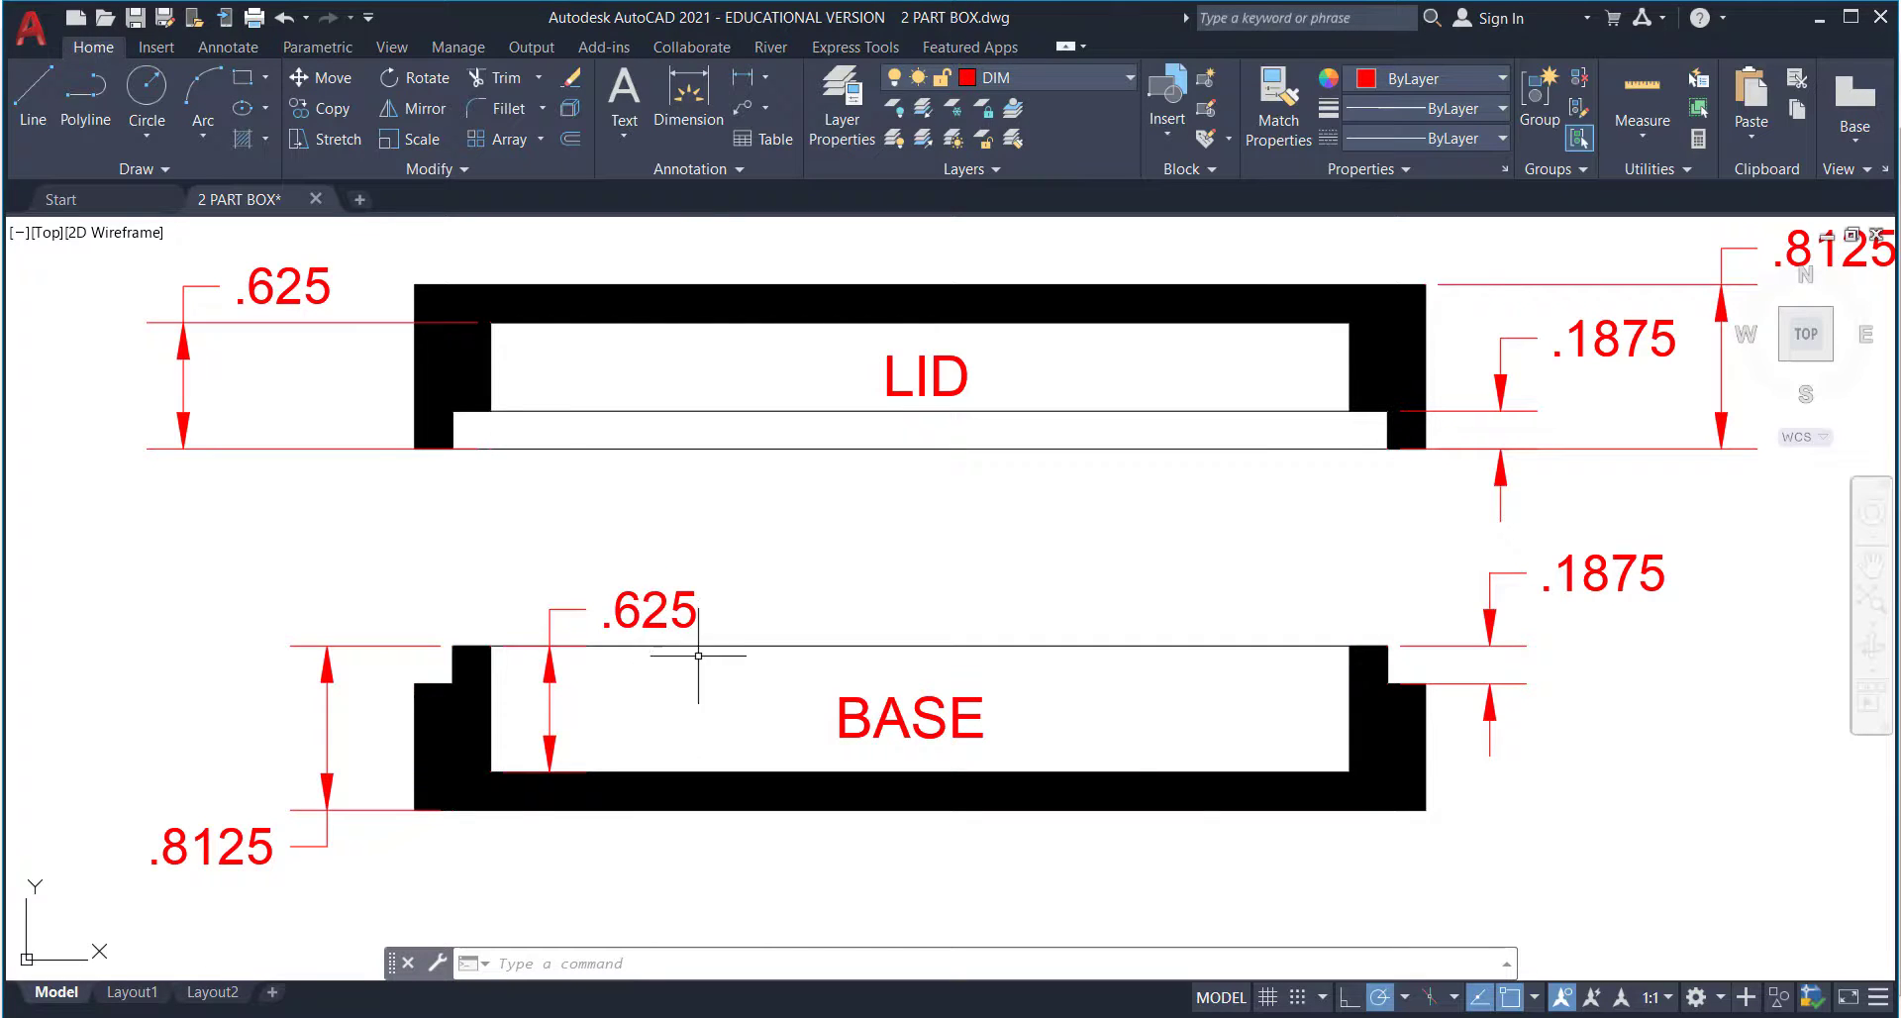
scroll(712, 644, down, 2)
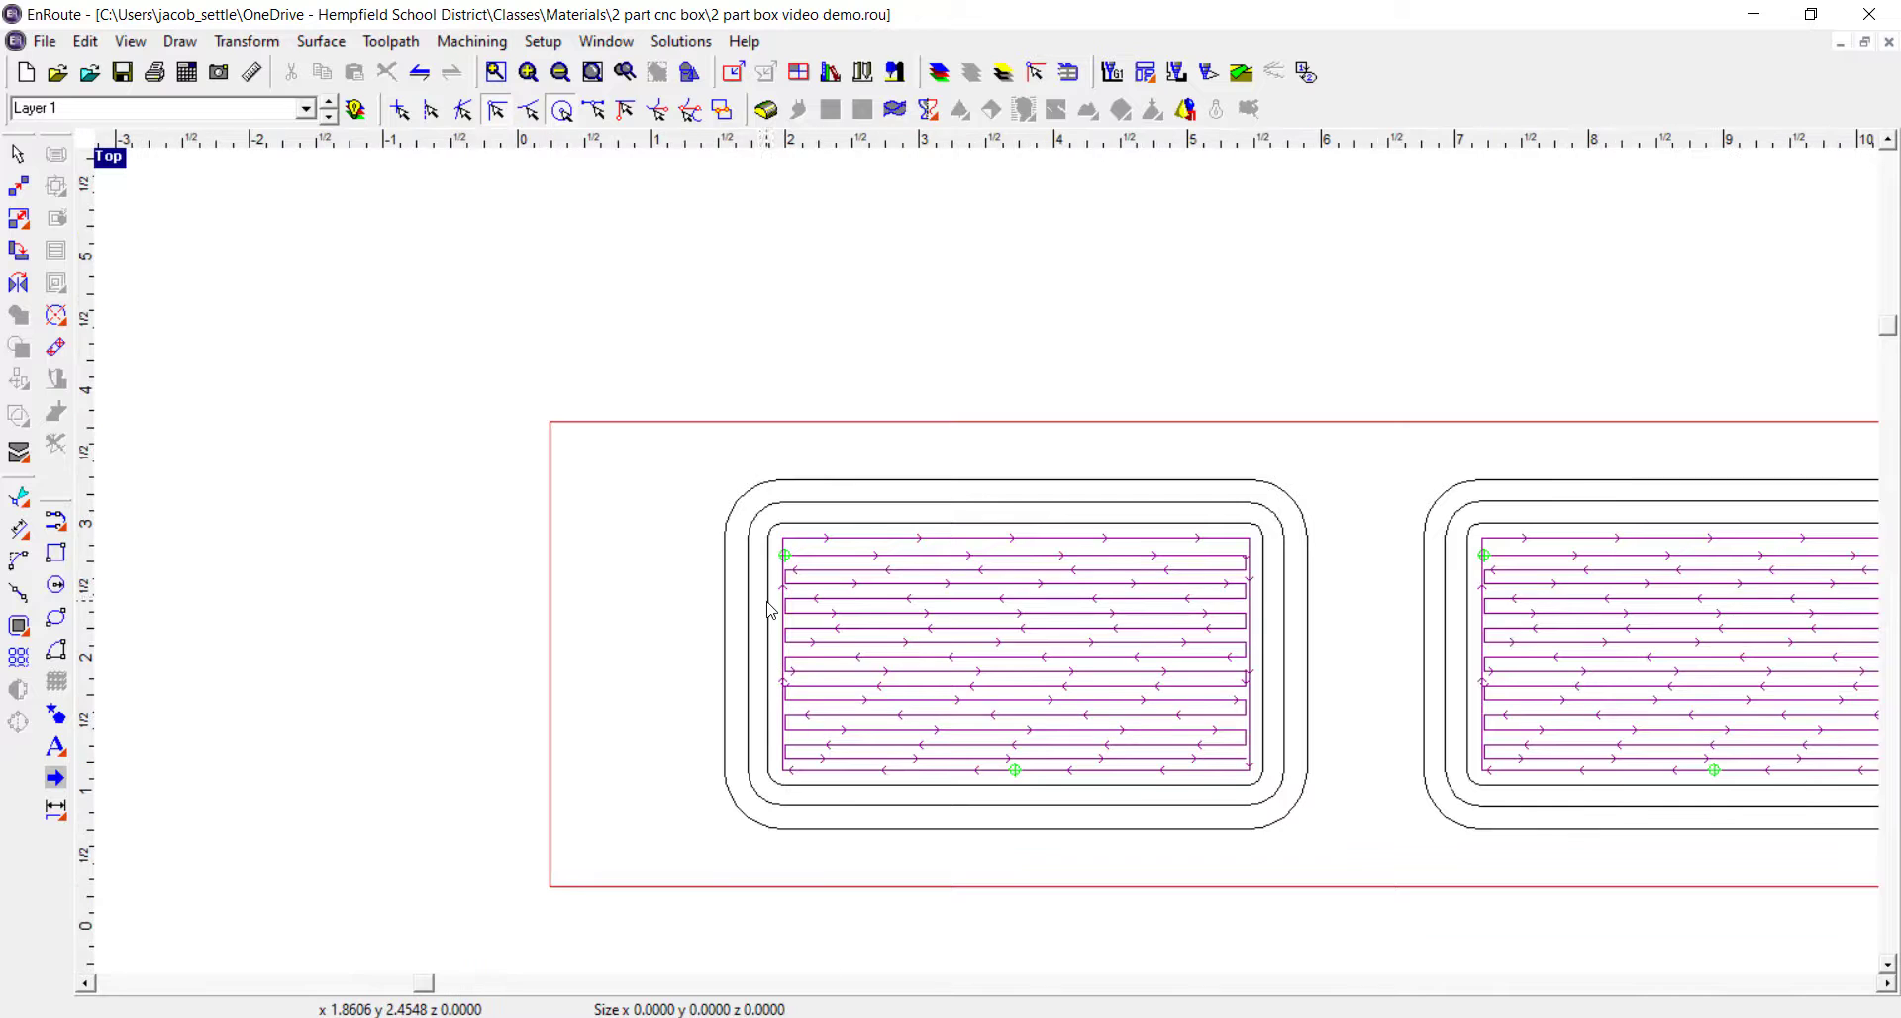
Step: Switch to EnRoute, select the middle rounded rectangle of the base, and start a Router Offset toolpath for it
scroll(771, 609, up, 1)
click(748, 594)
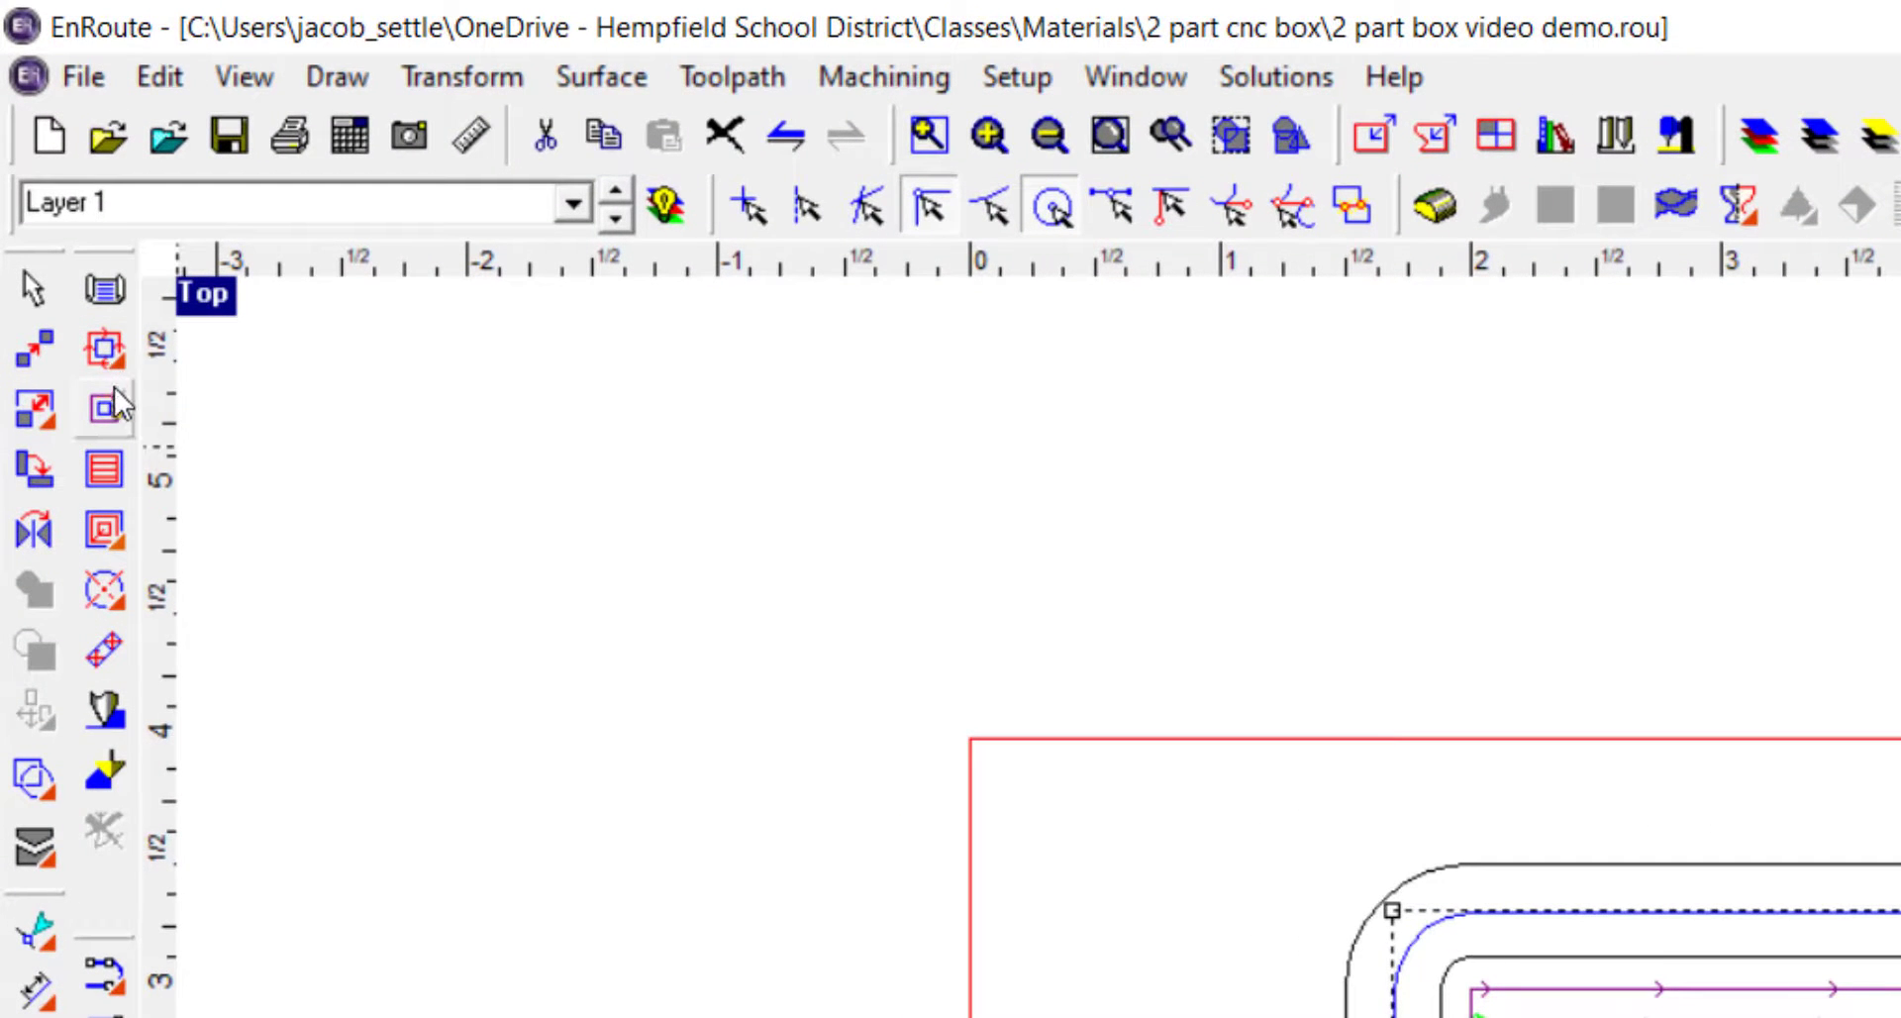
click(105, 350)
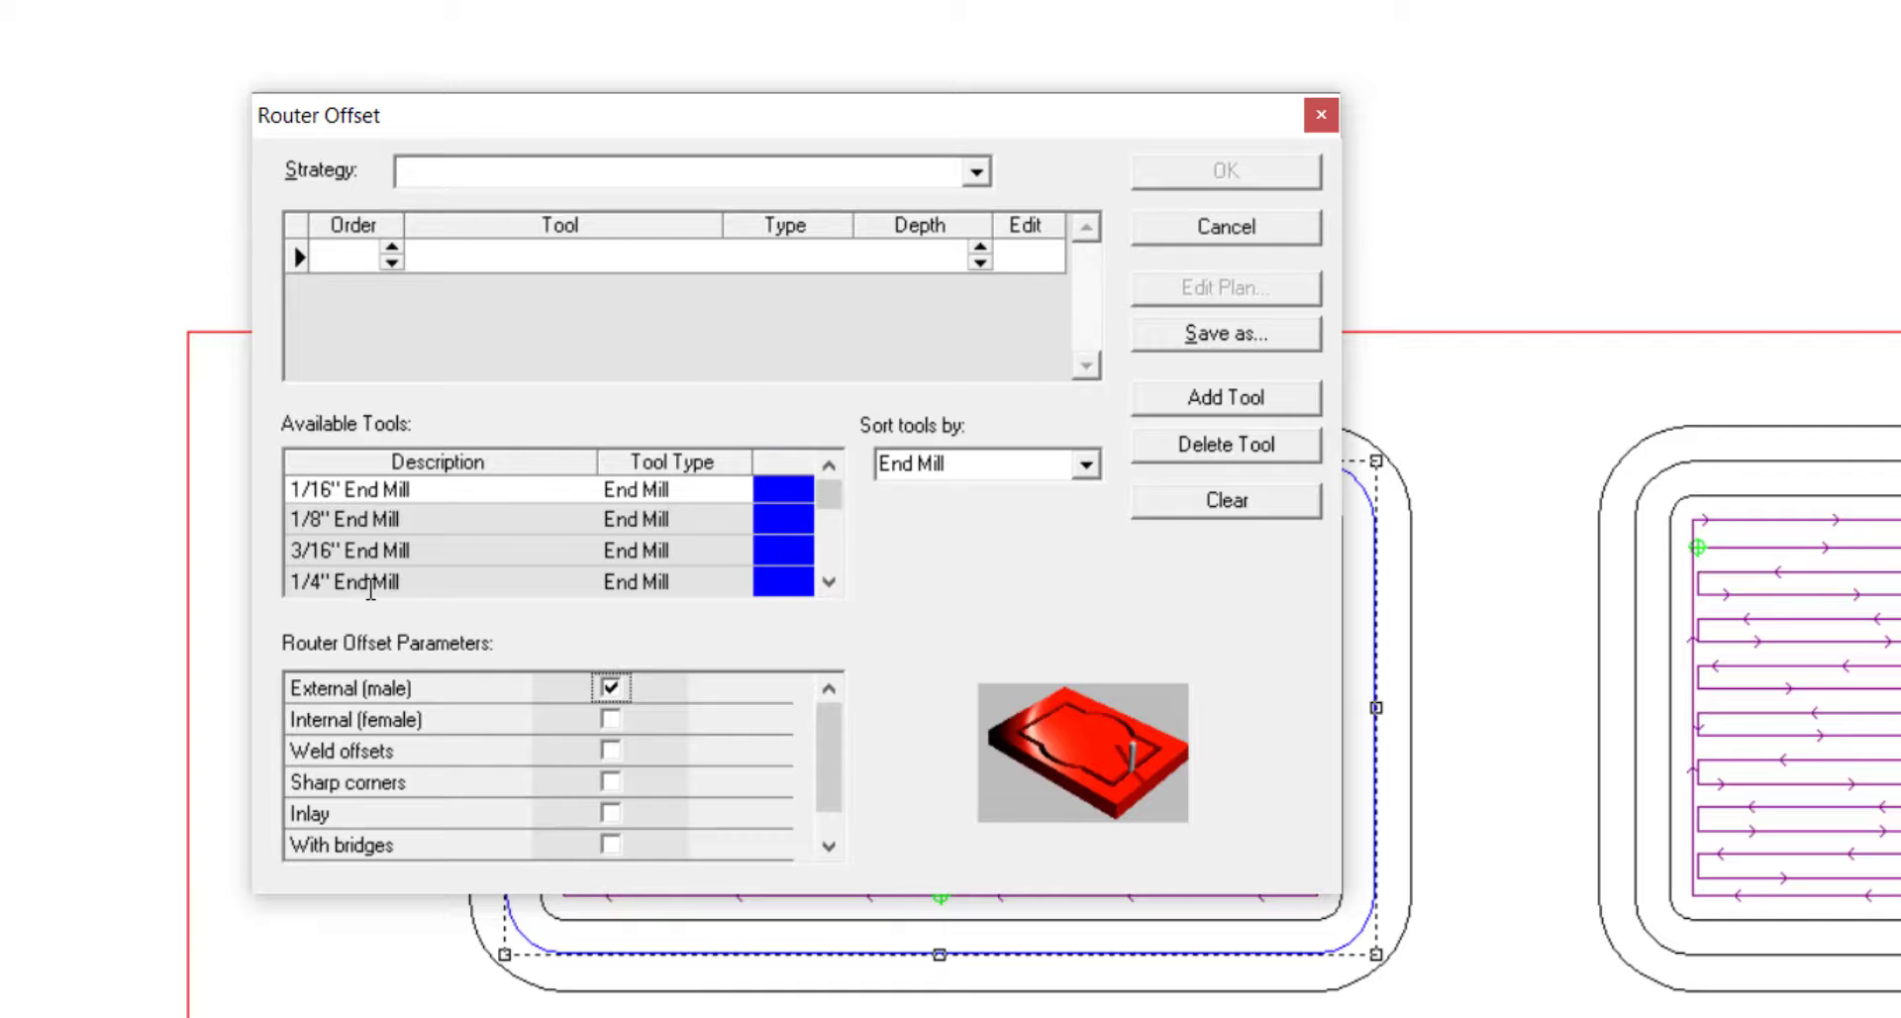
Step: Sort the router offset's available tools by Bull Nose and add the 1/4" End Mill
click(998, 470)
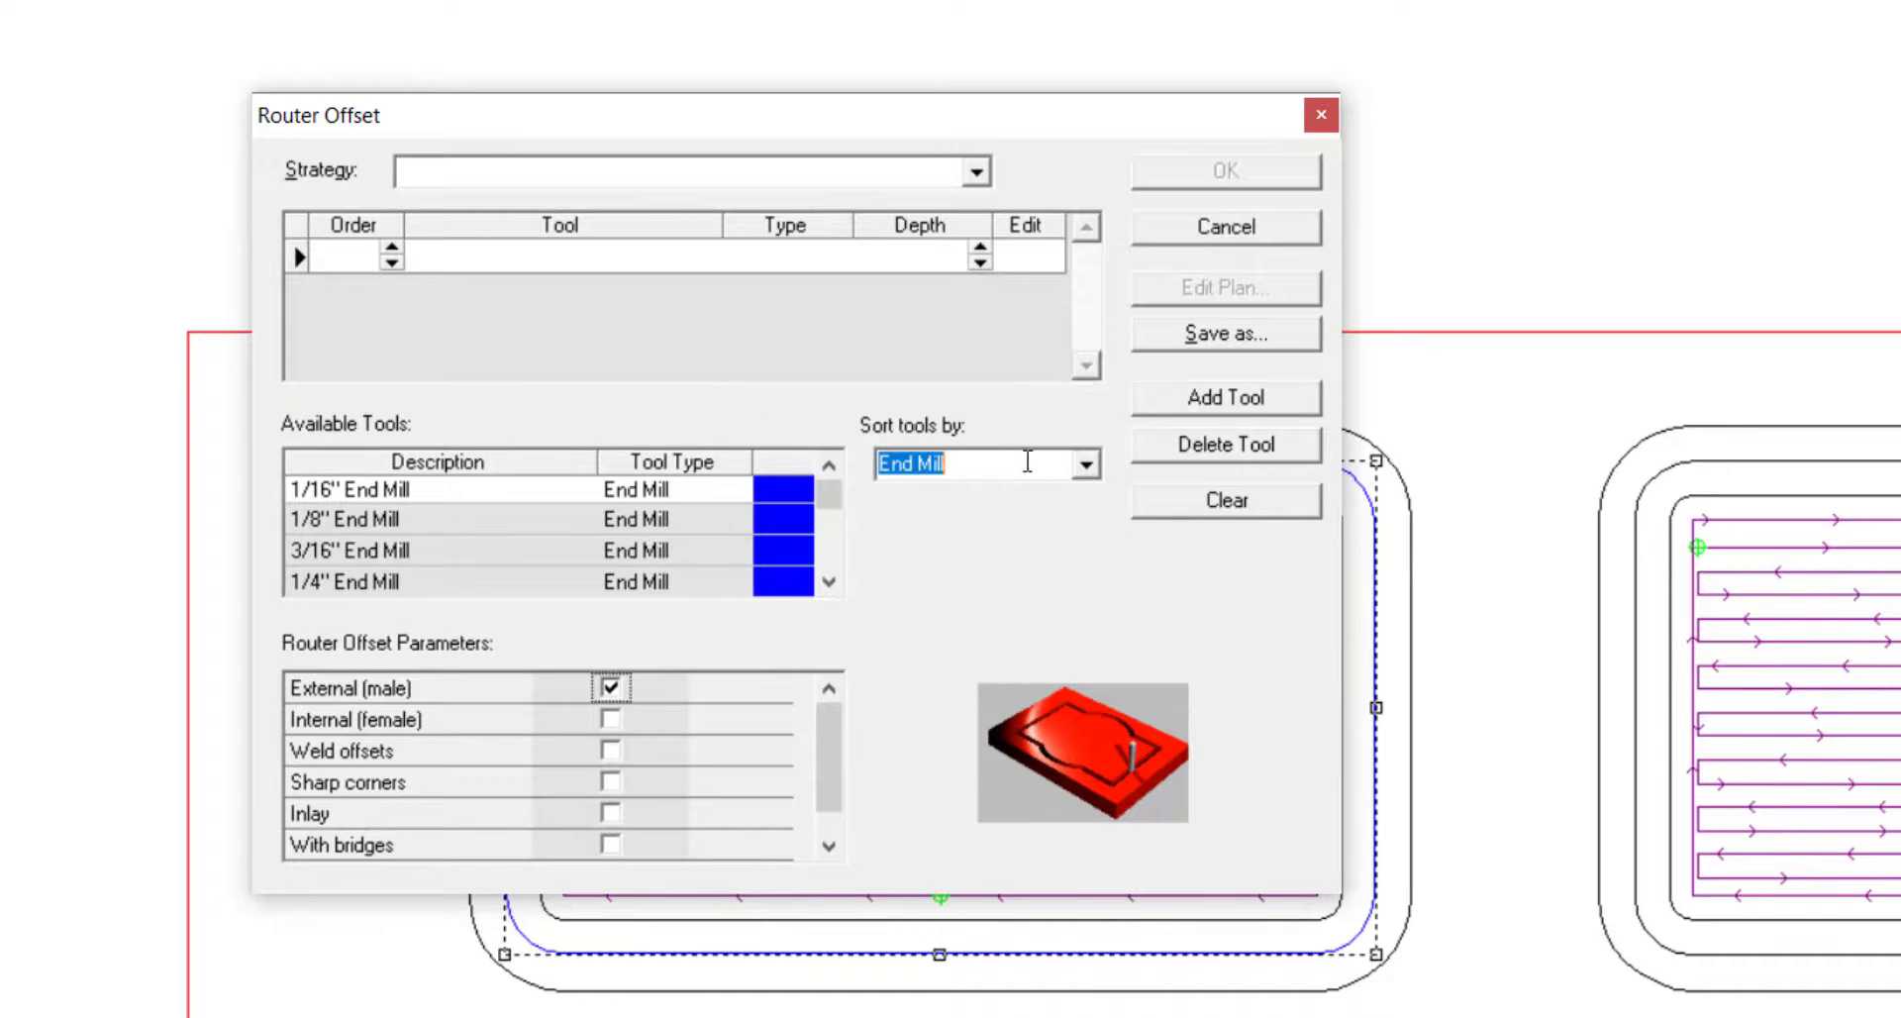
click(1087, 466)
click(916, 609)
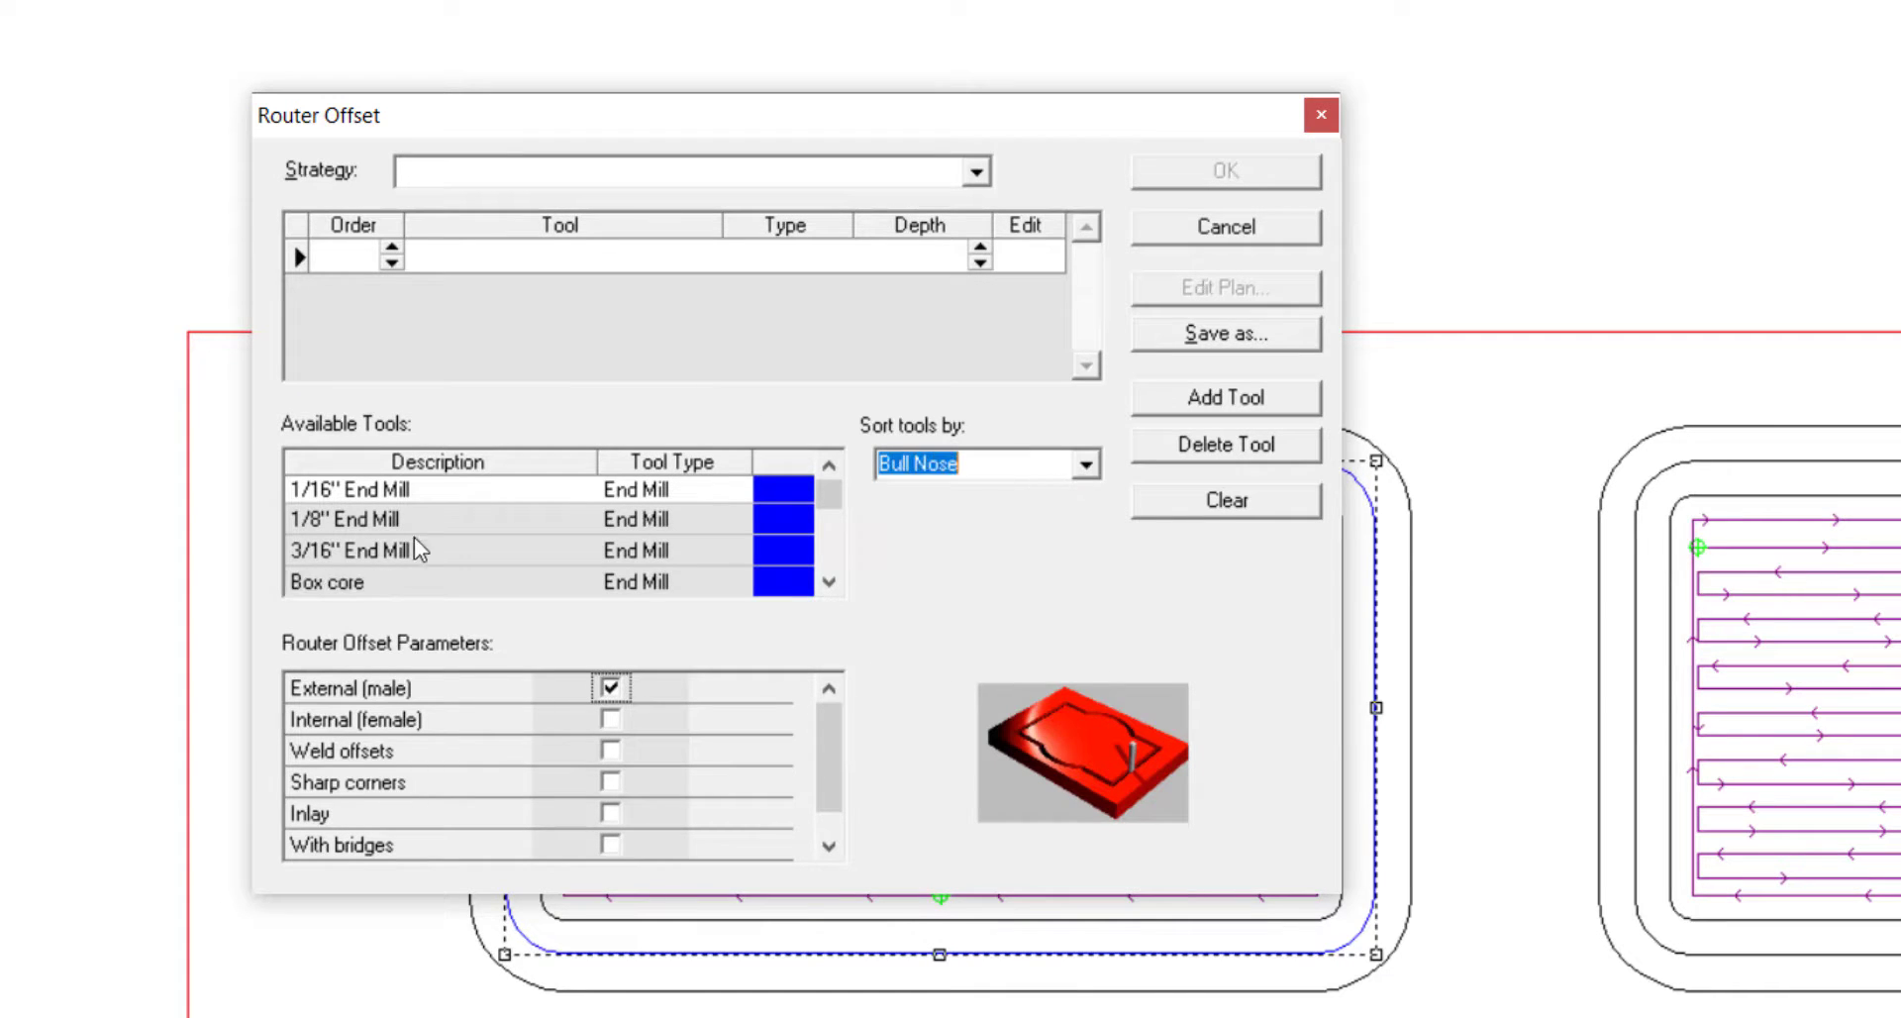
click(829, 582)
double_click(582, 590)
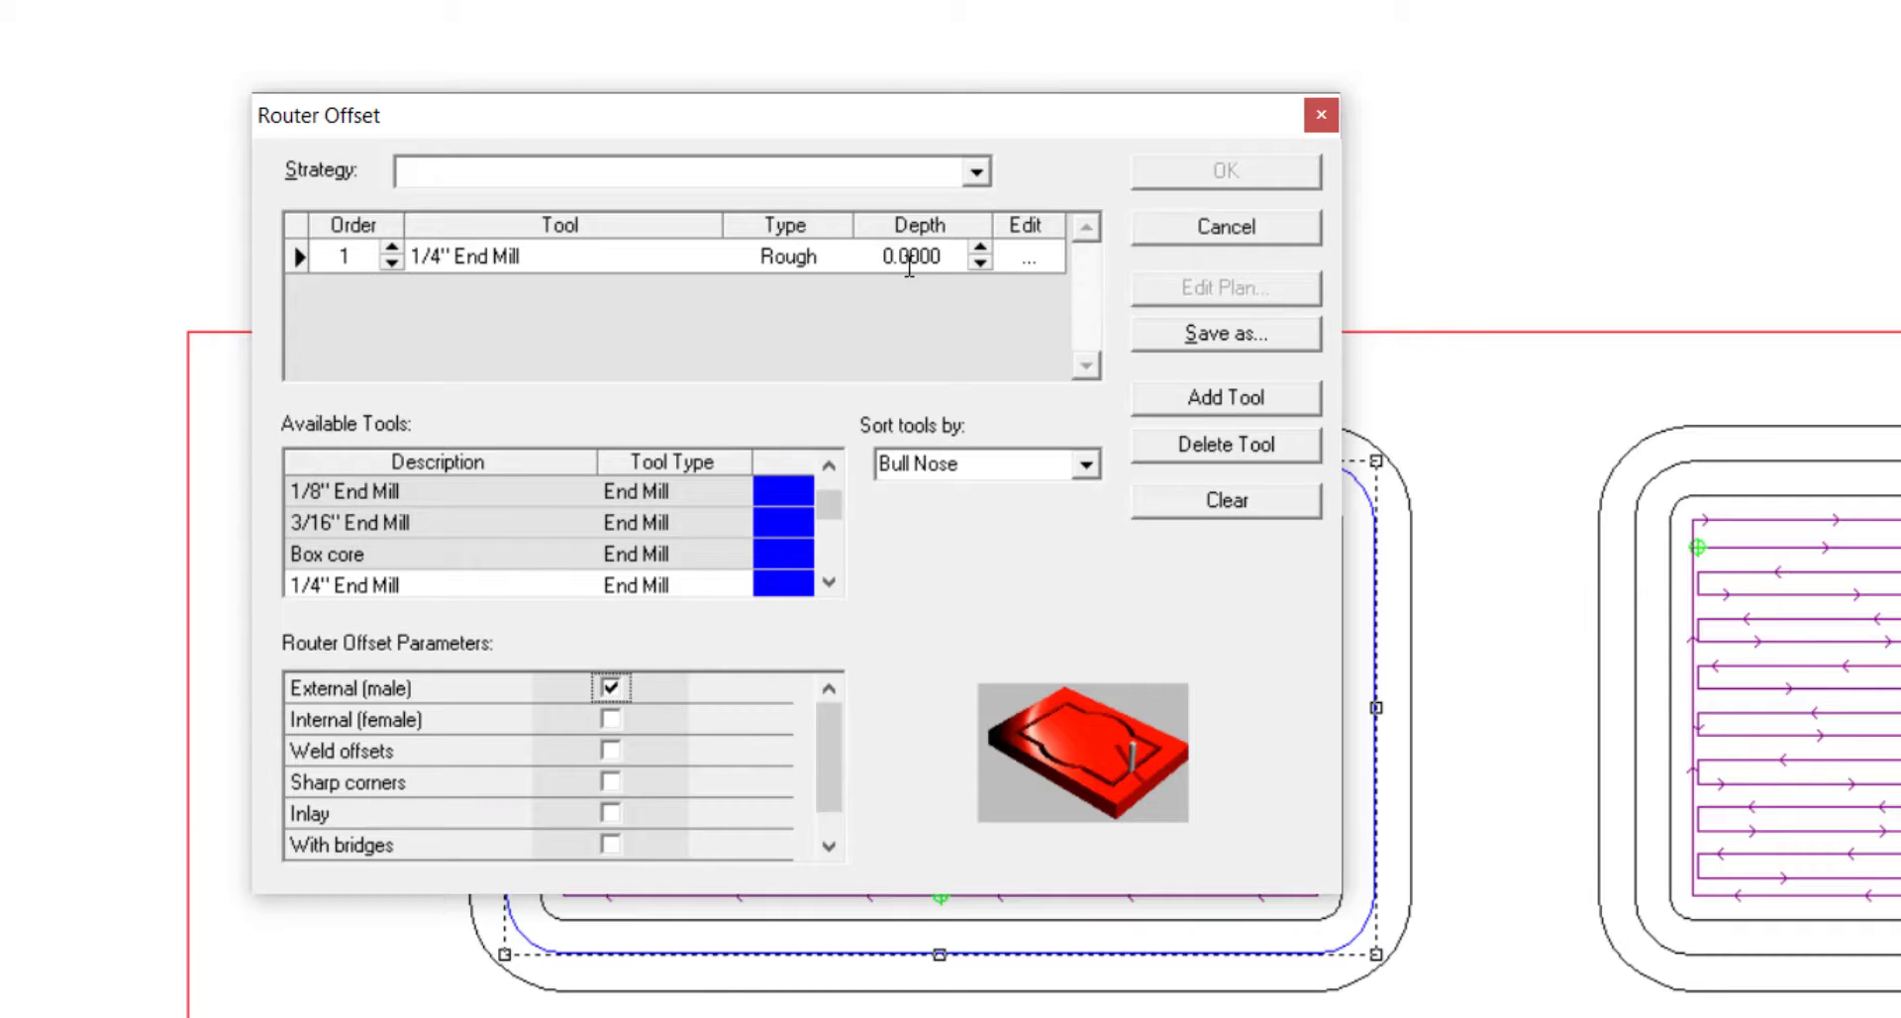
Step: Set the router offset's rough cut depth to .1875
drag(947, 256, 884, 259)
key(BackSpace)
text(.1875)
Step: Review the rough cut's feeds and speeds, and set its number of passes to 2 in the cut definition
click(1039, 261)
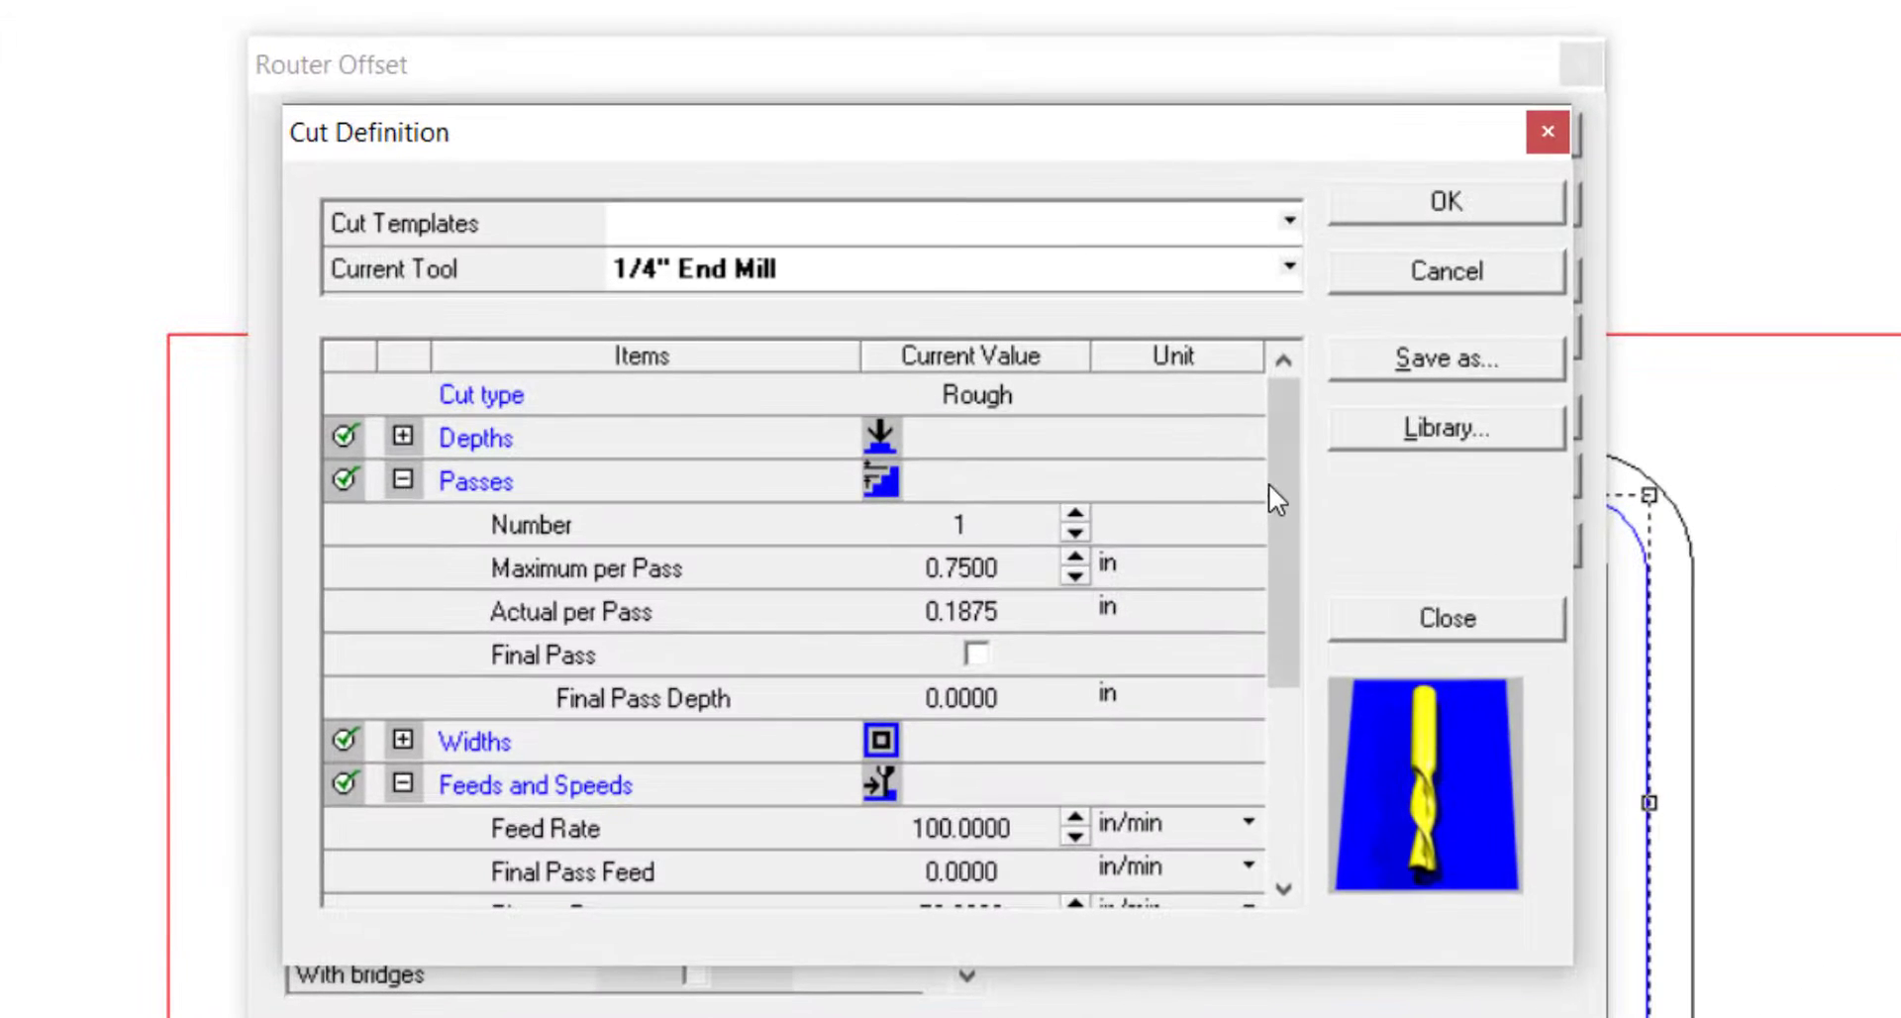
drag(1277, 500, 1281, 626)
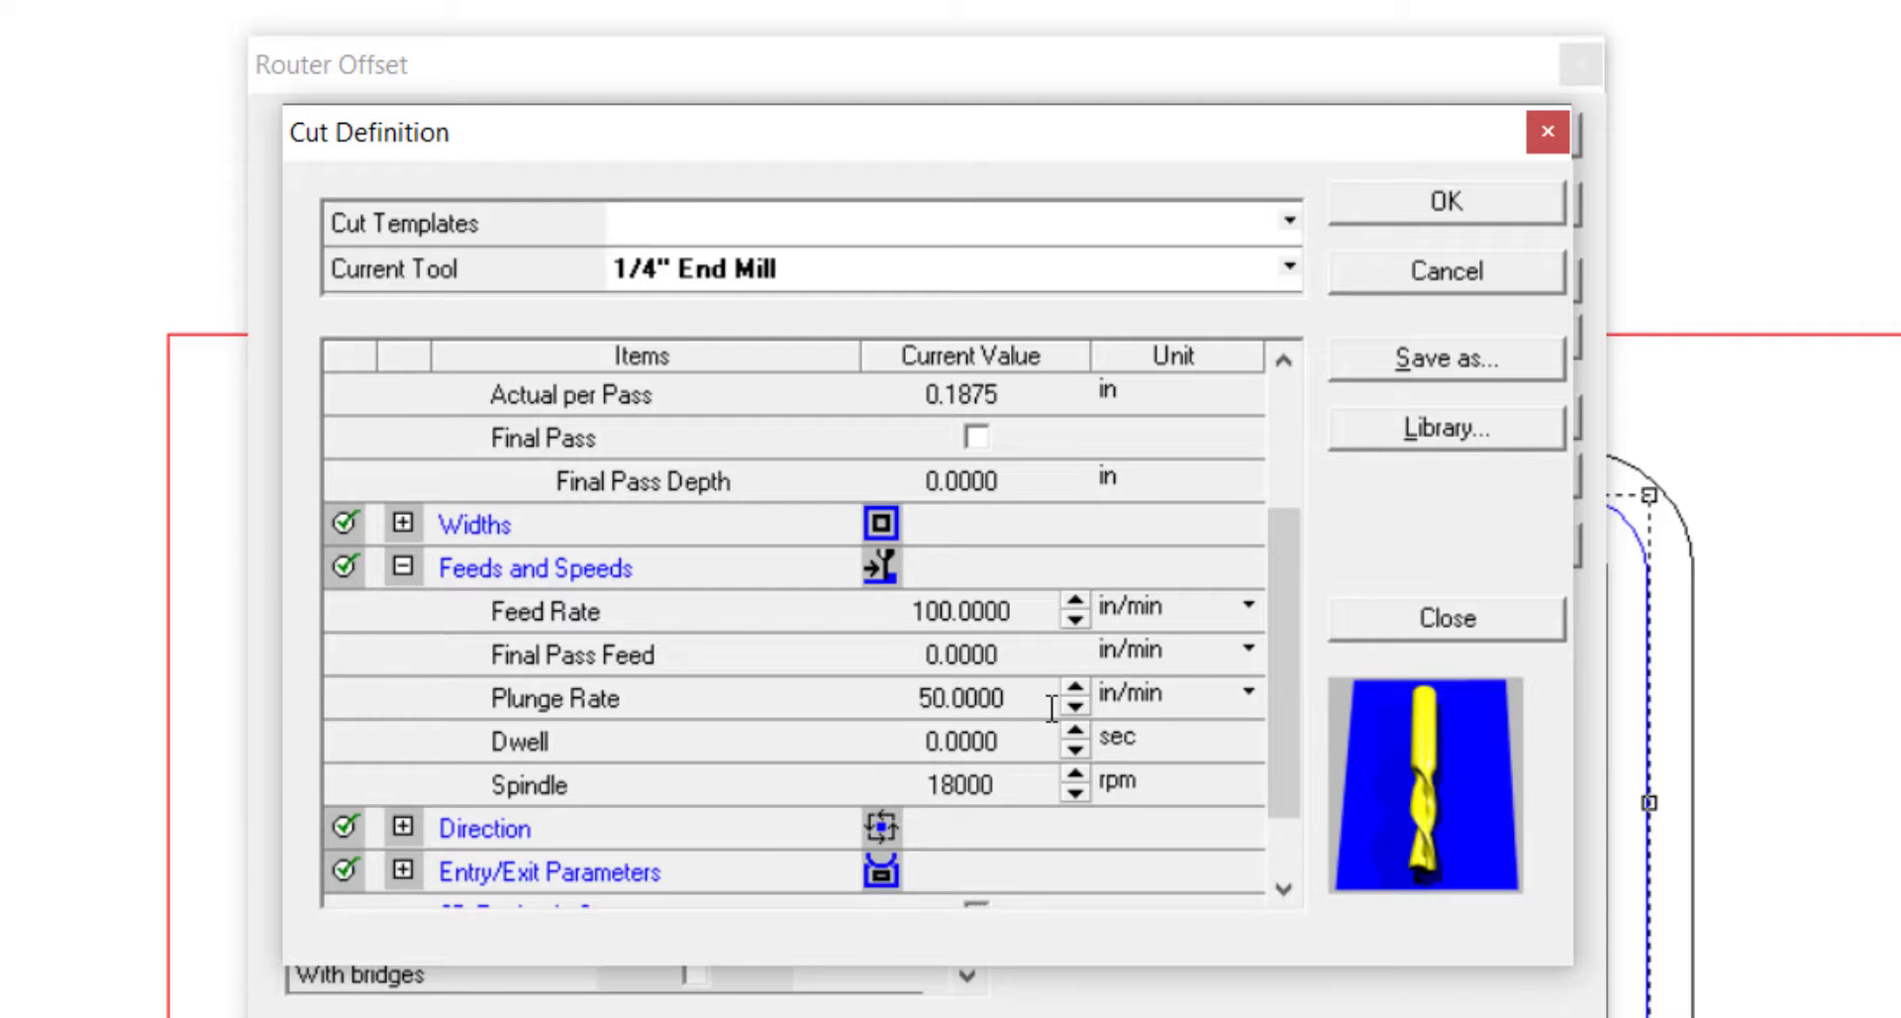
drag(1281, 656, 1273, 525)
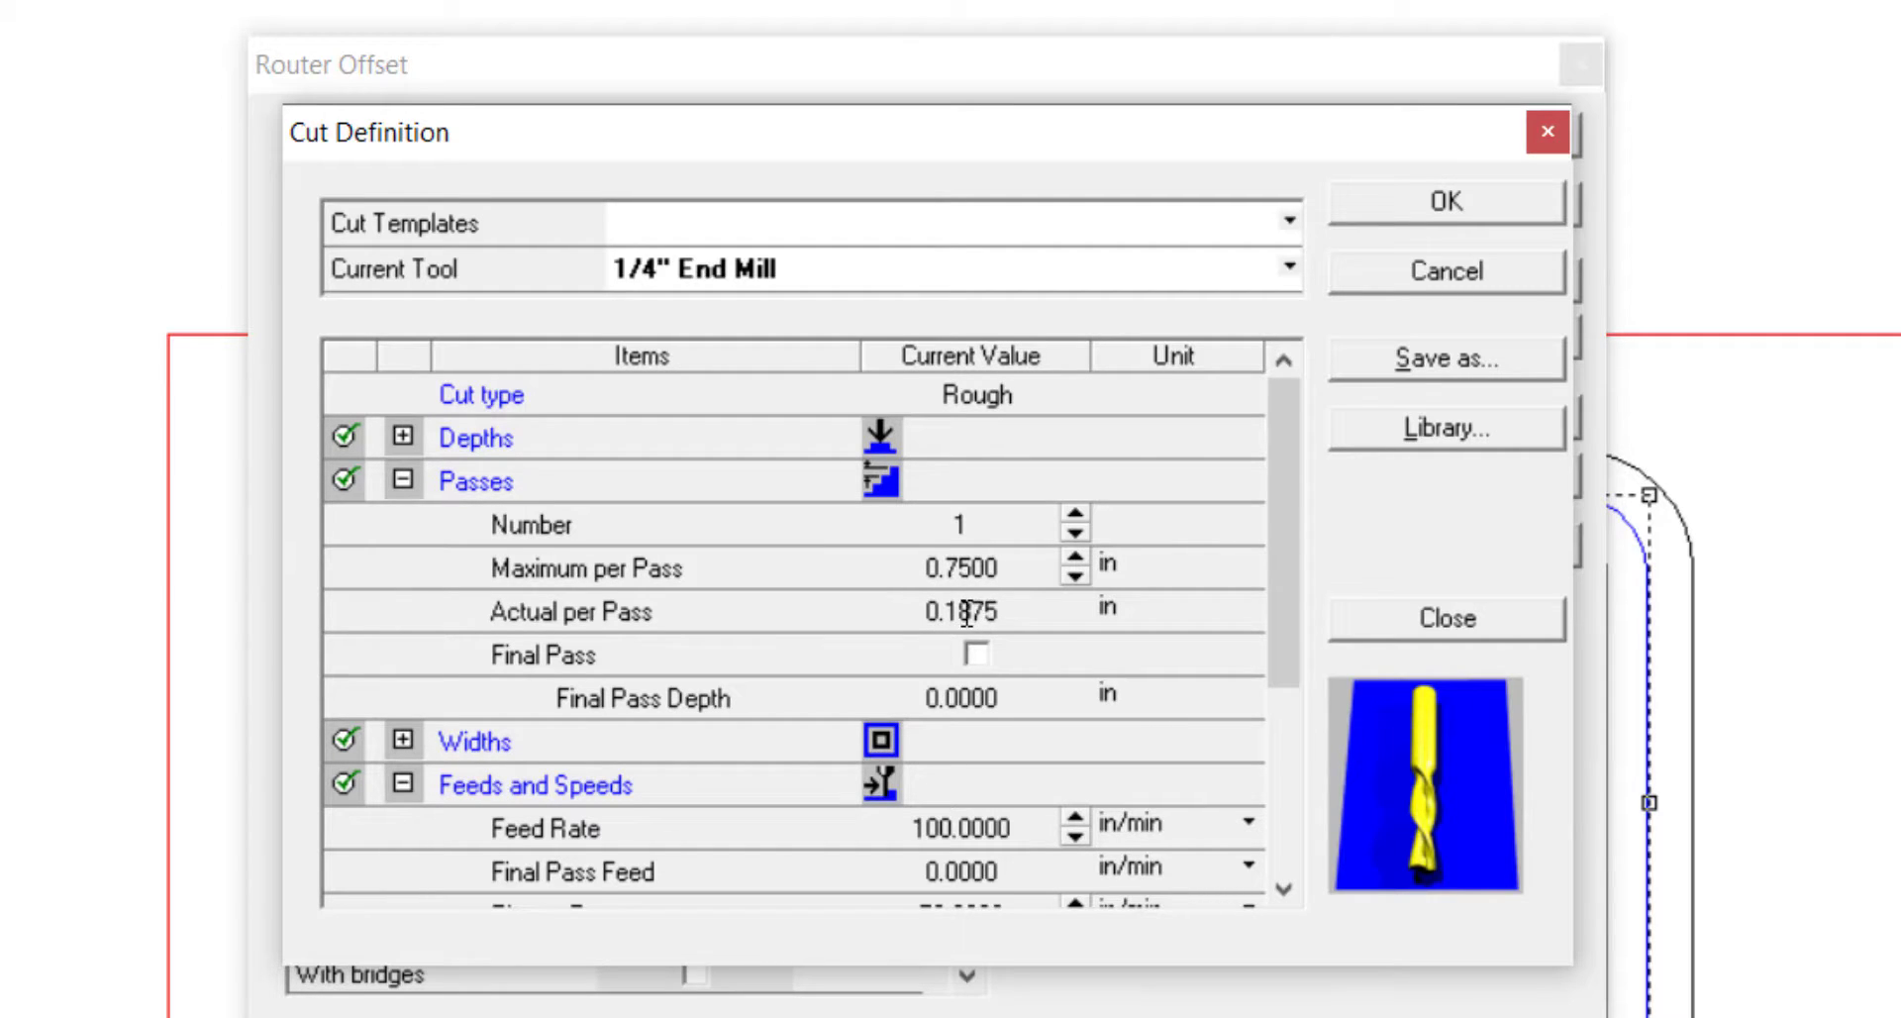
click(1074, 515)
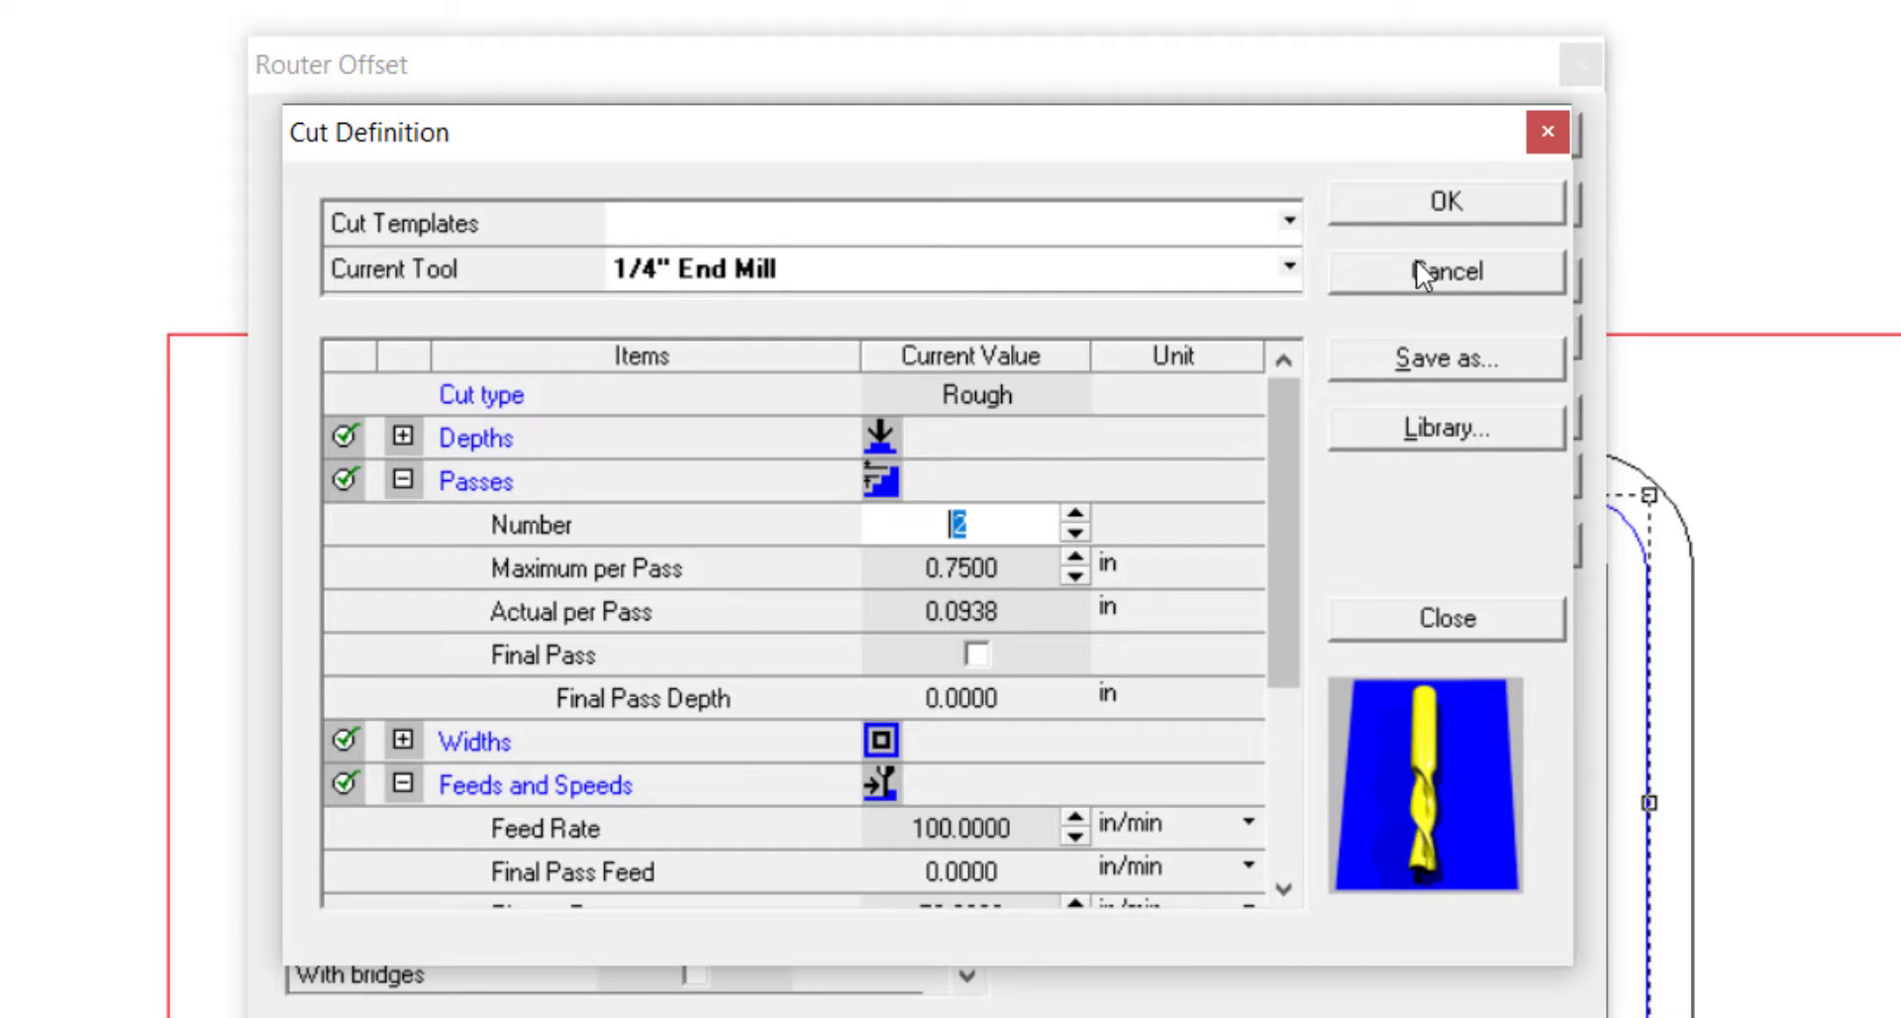
Step: Accept the cut definition and create the external (male) router offset around the base's middle rounded rectangle
click(1444, 206)
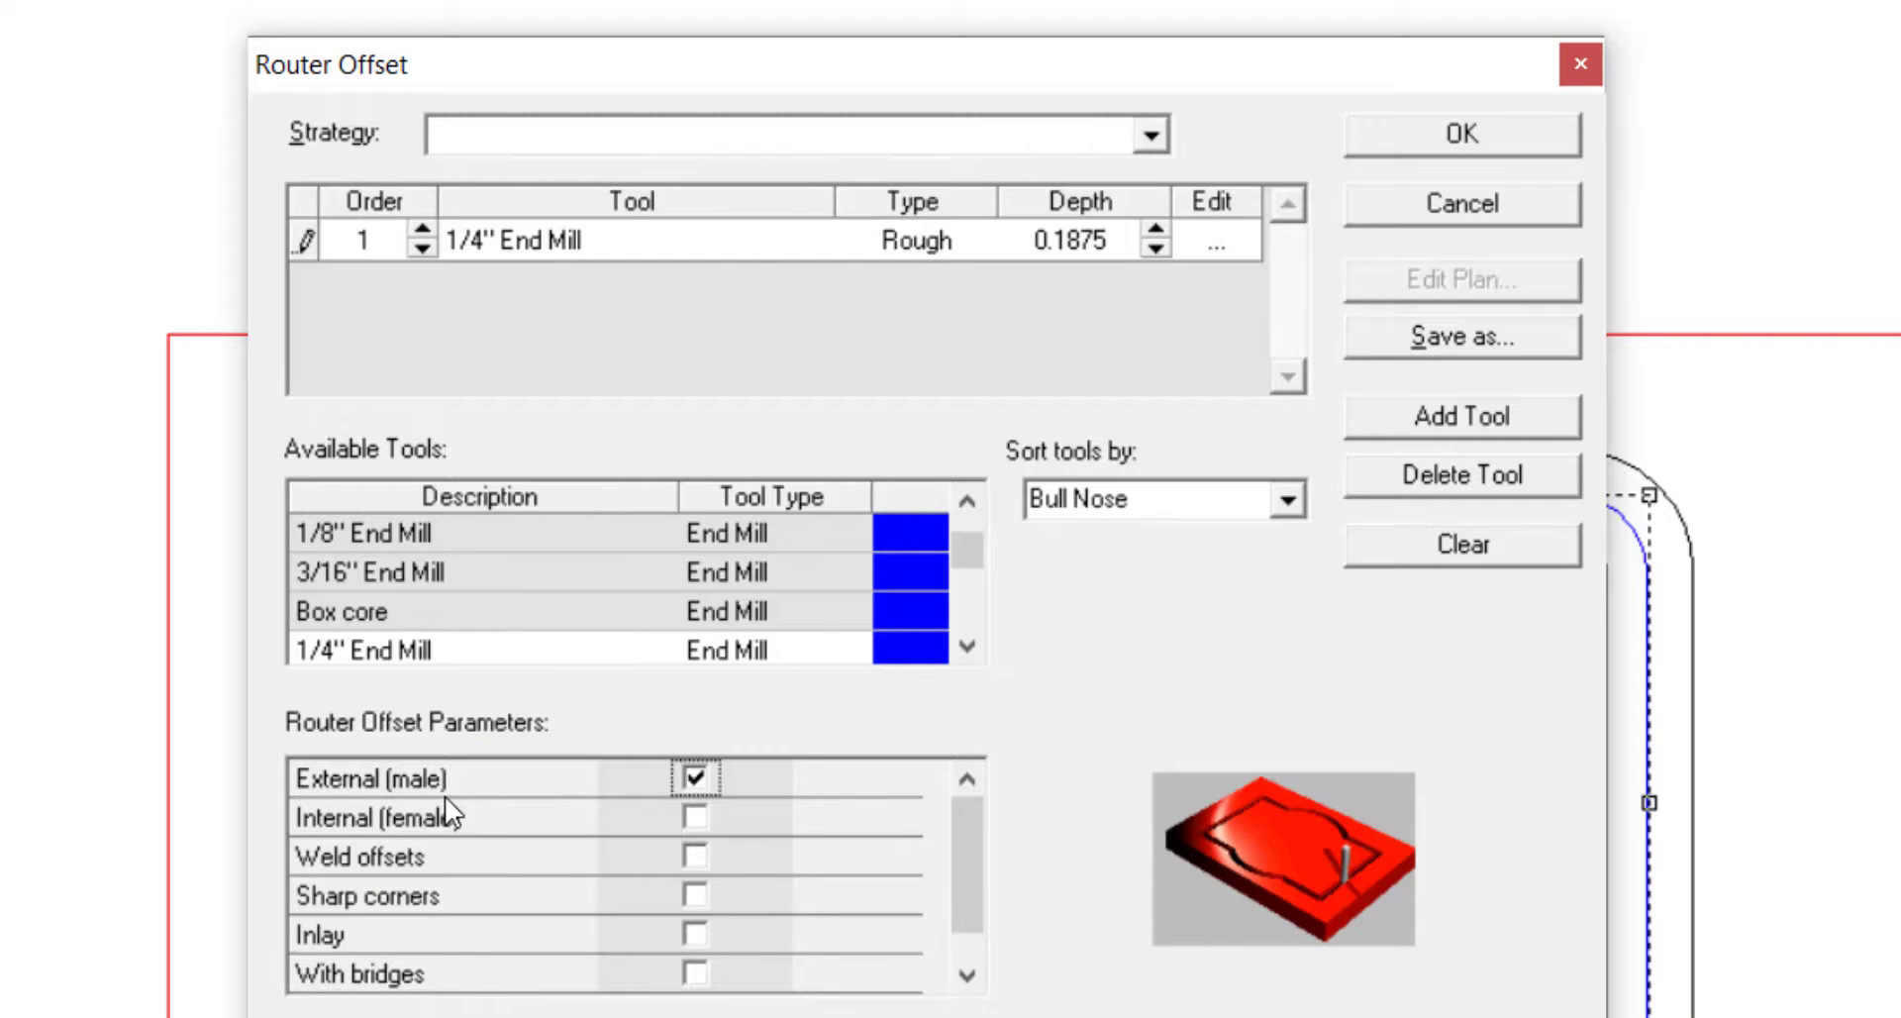
click(1406, 148)
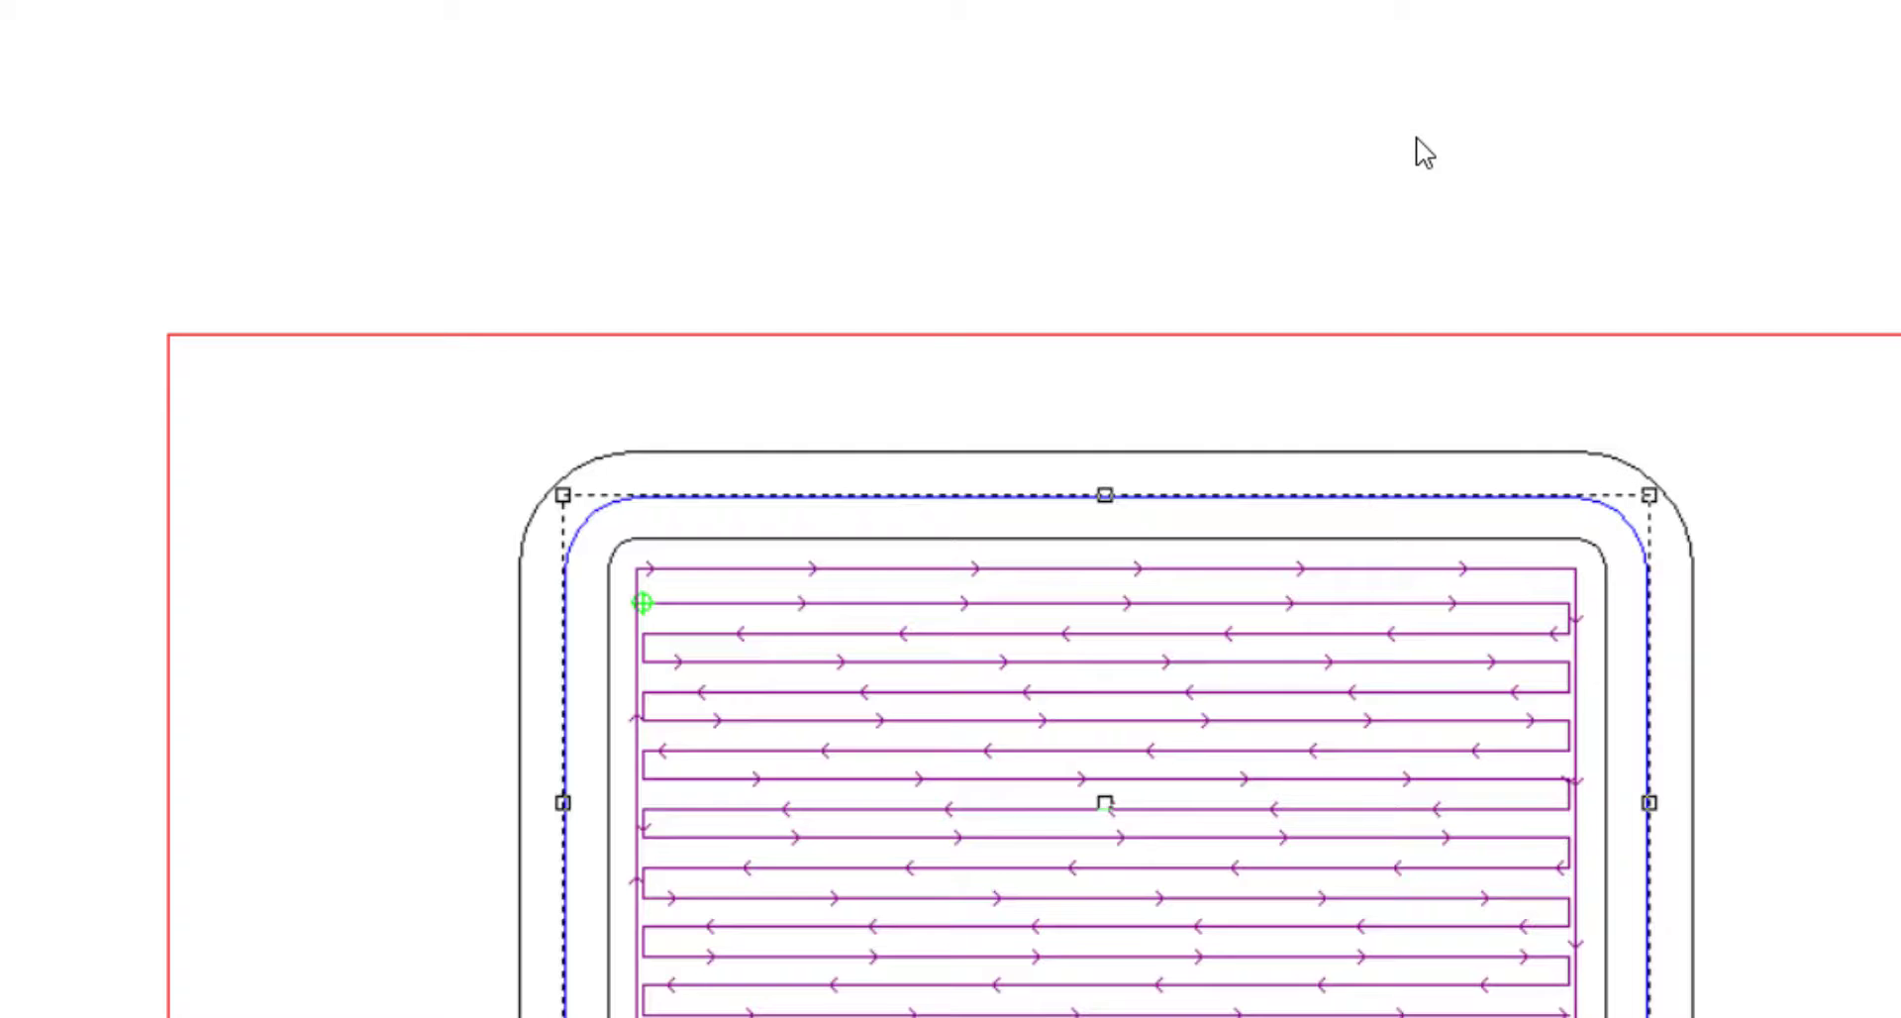
scroll(530, 636, up, 3)
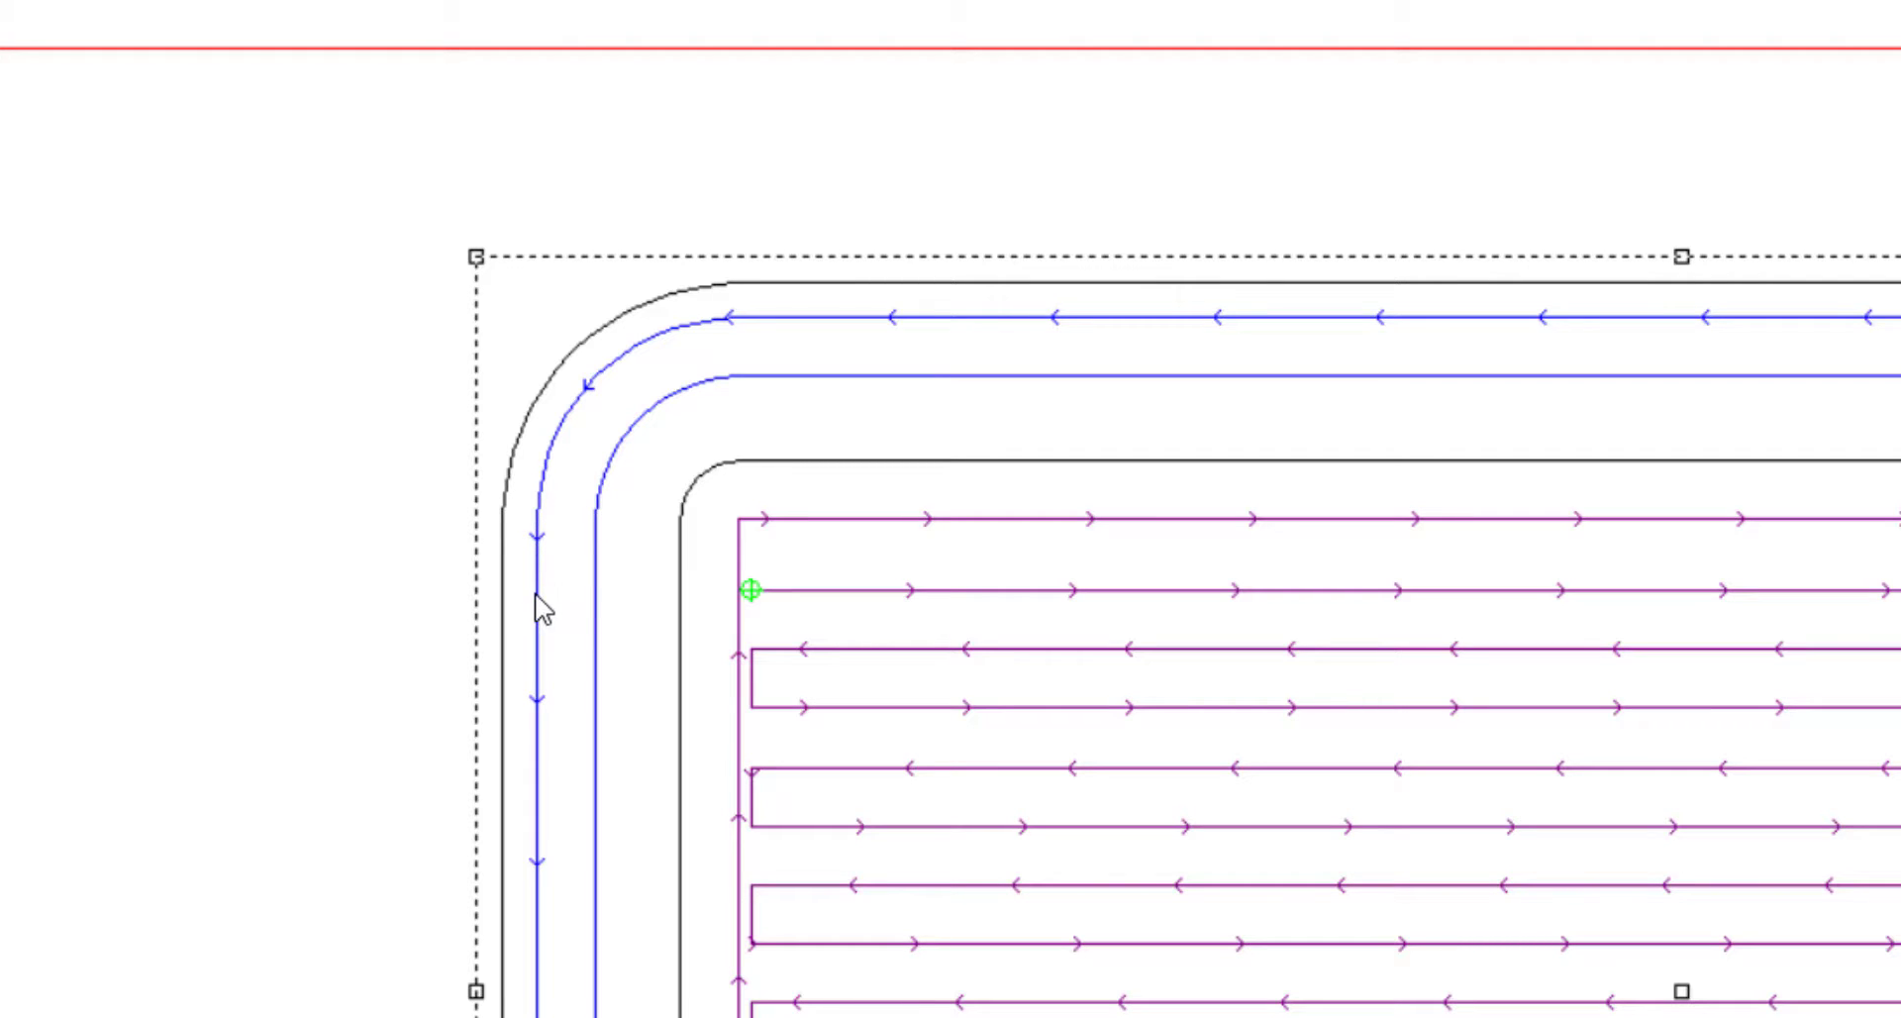
scroll(550, 585, down, 3)
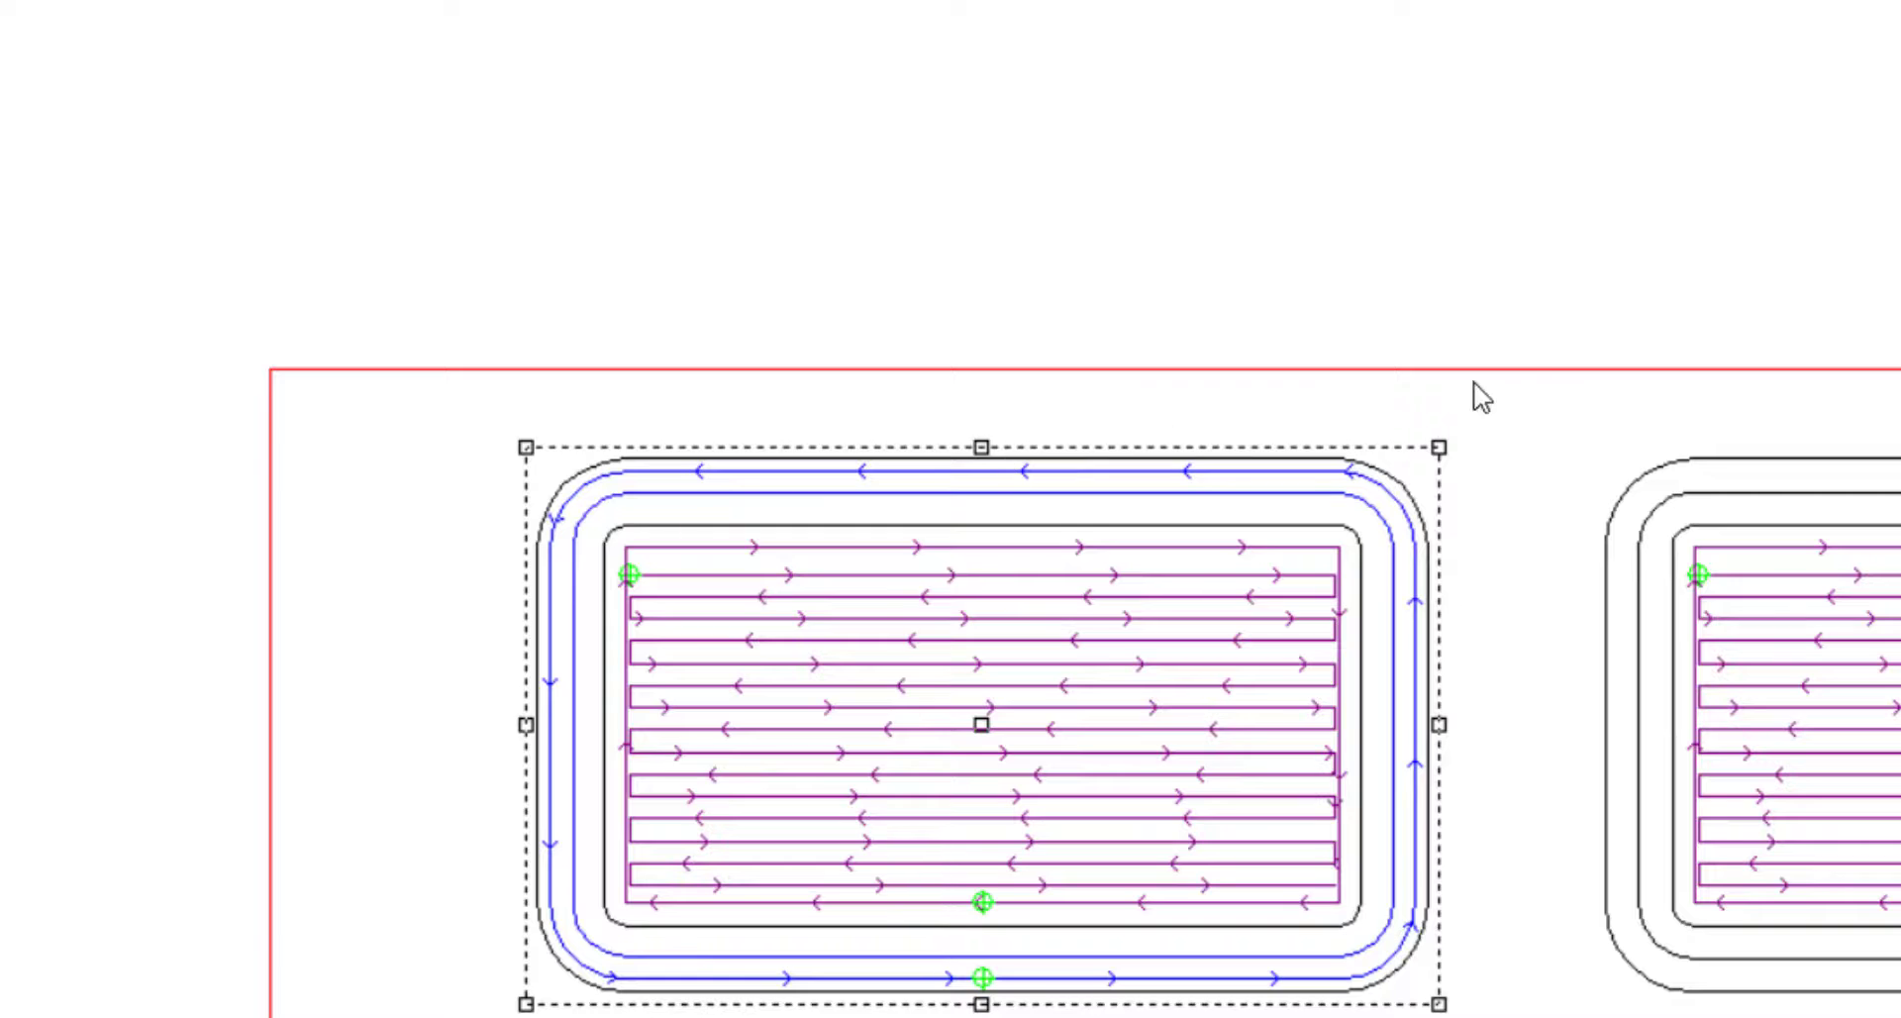
Step: Select the middle rounded rectangle of the box's second part and start a Router Offset toolpath for it
click(1530, 402)
scroll(1656, 540, up, 1)
click(1641, 516)
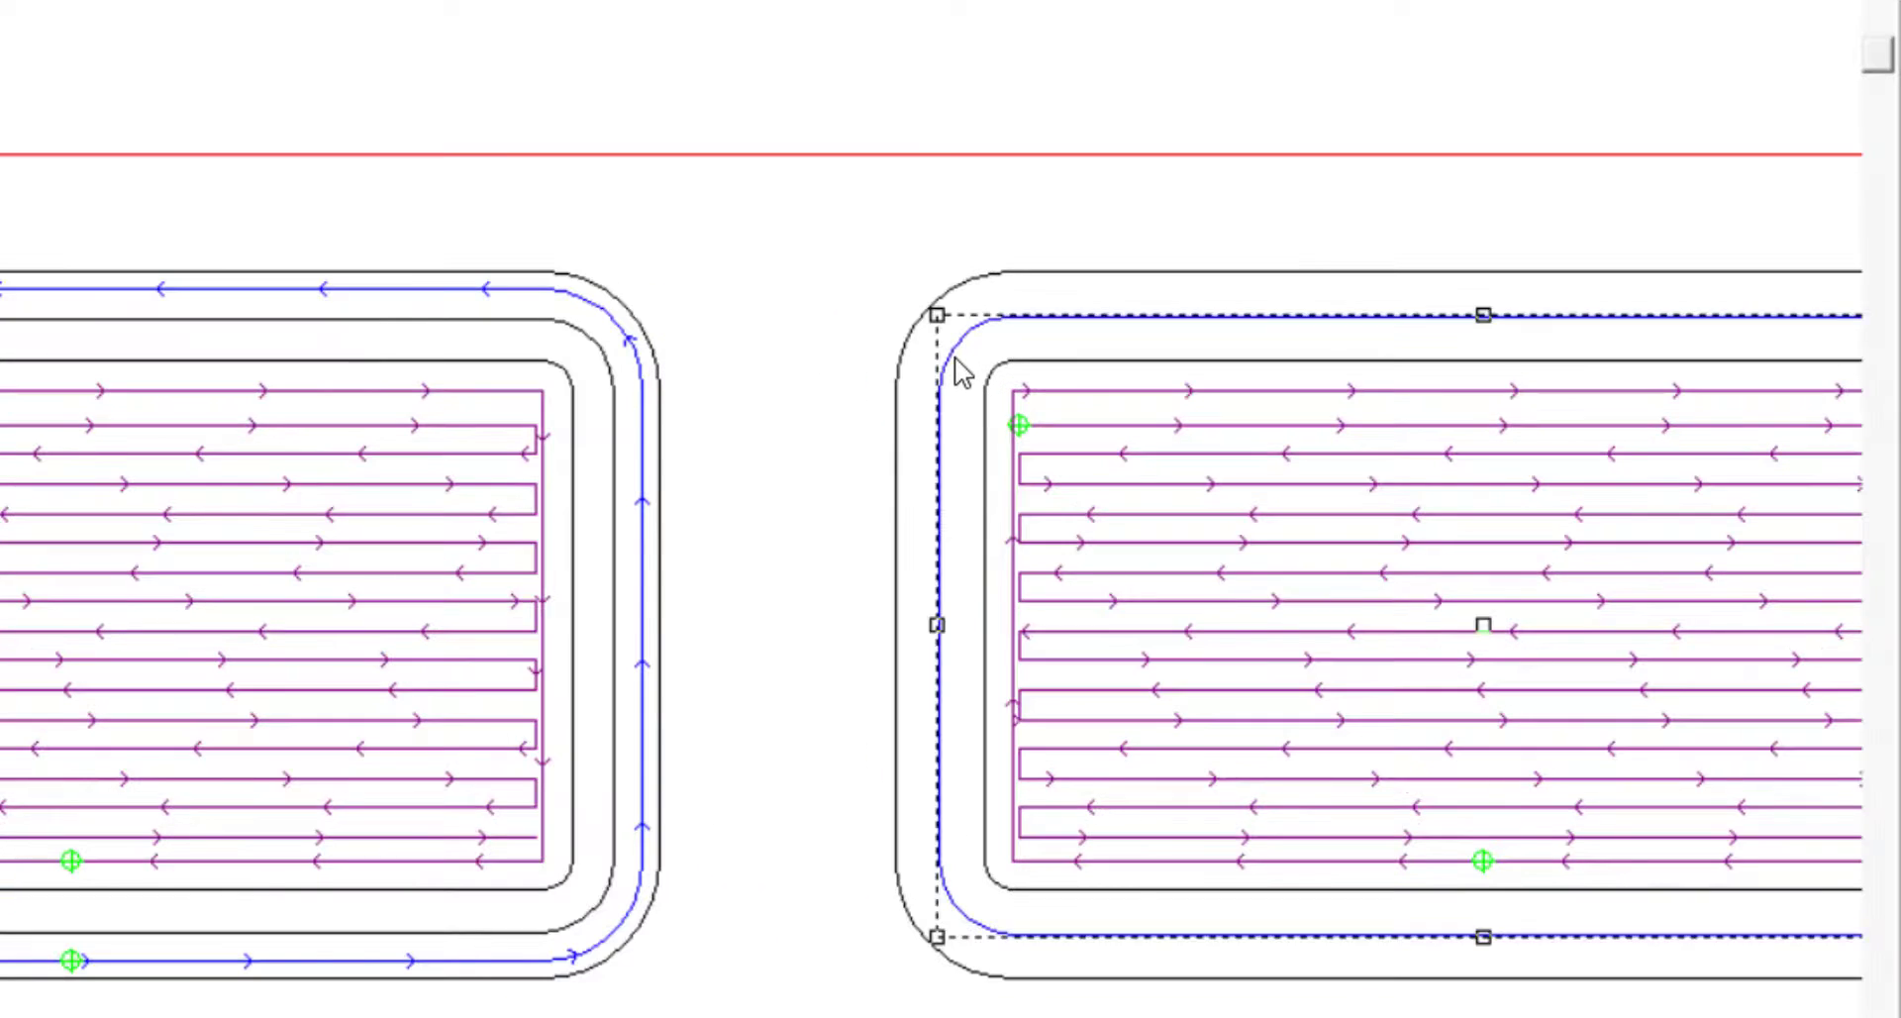
scroll(797, 493, down, 2)
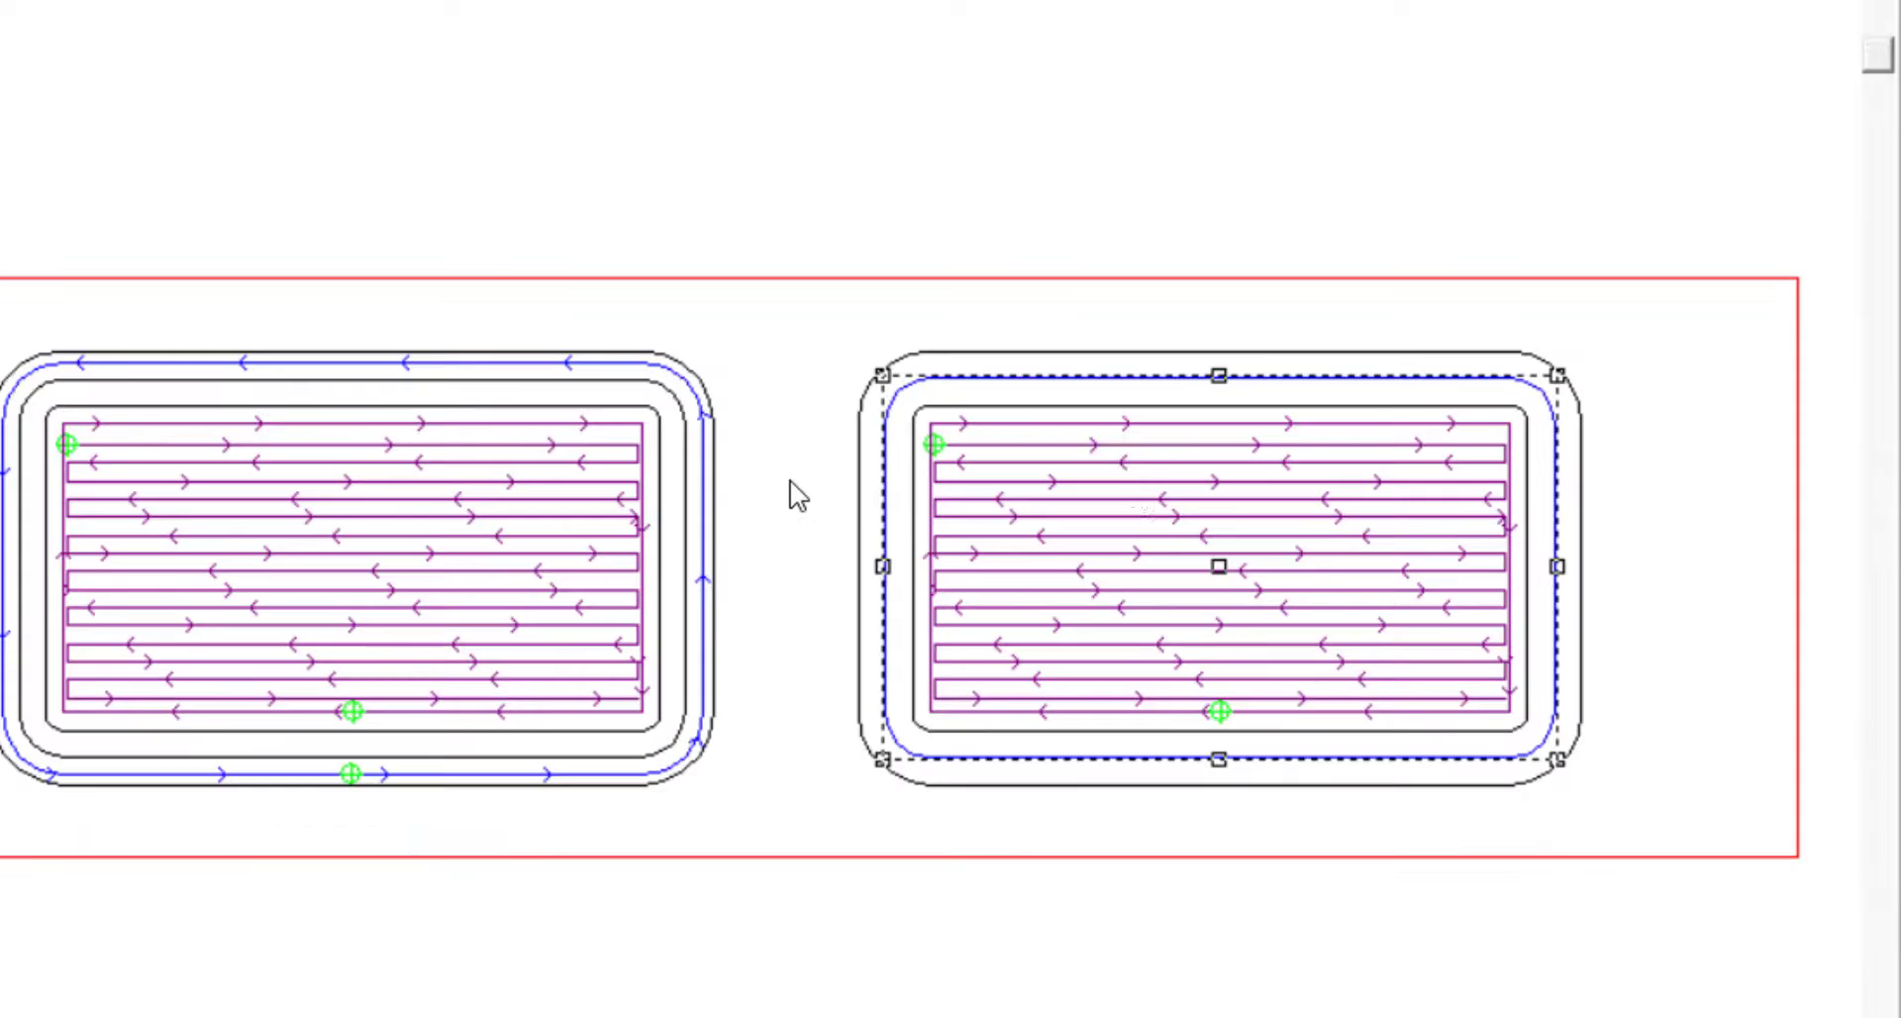
scroll(1129, 485, up, 2)
scroll(1080, 461, up, 2)
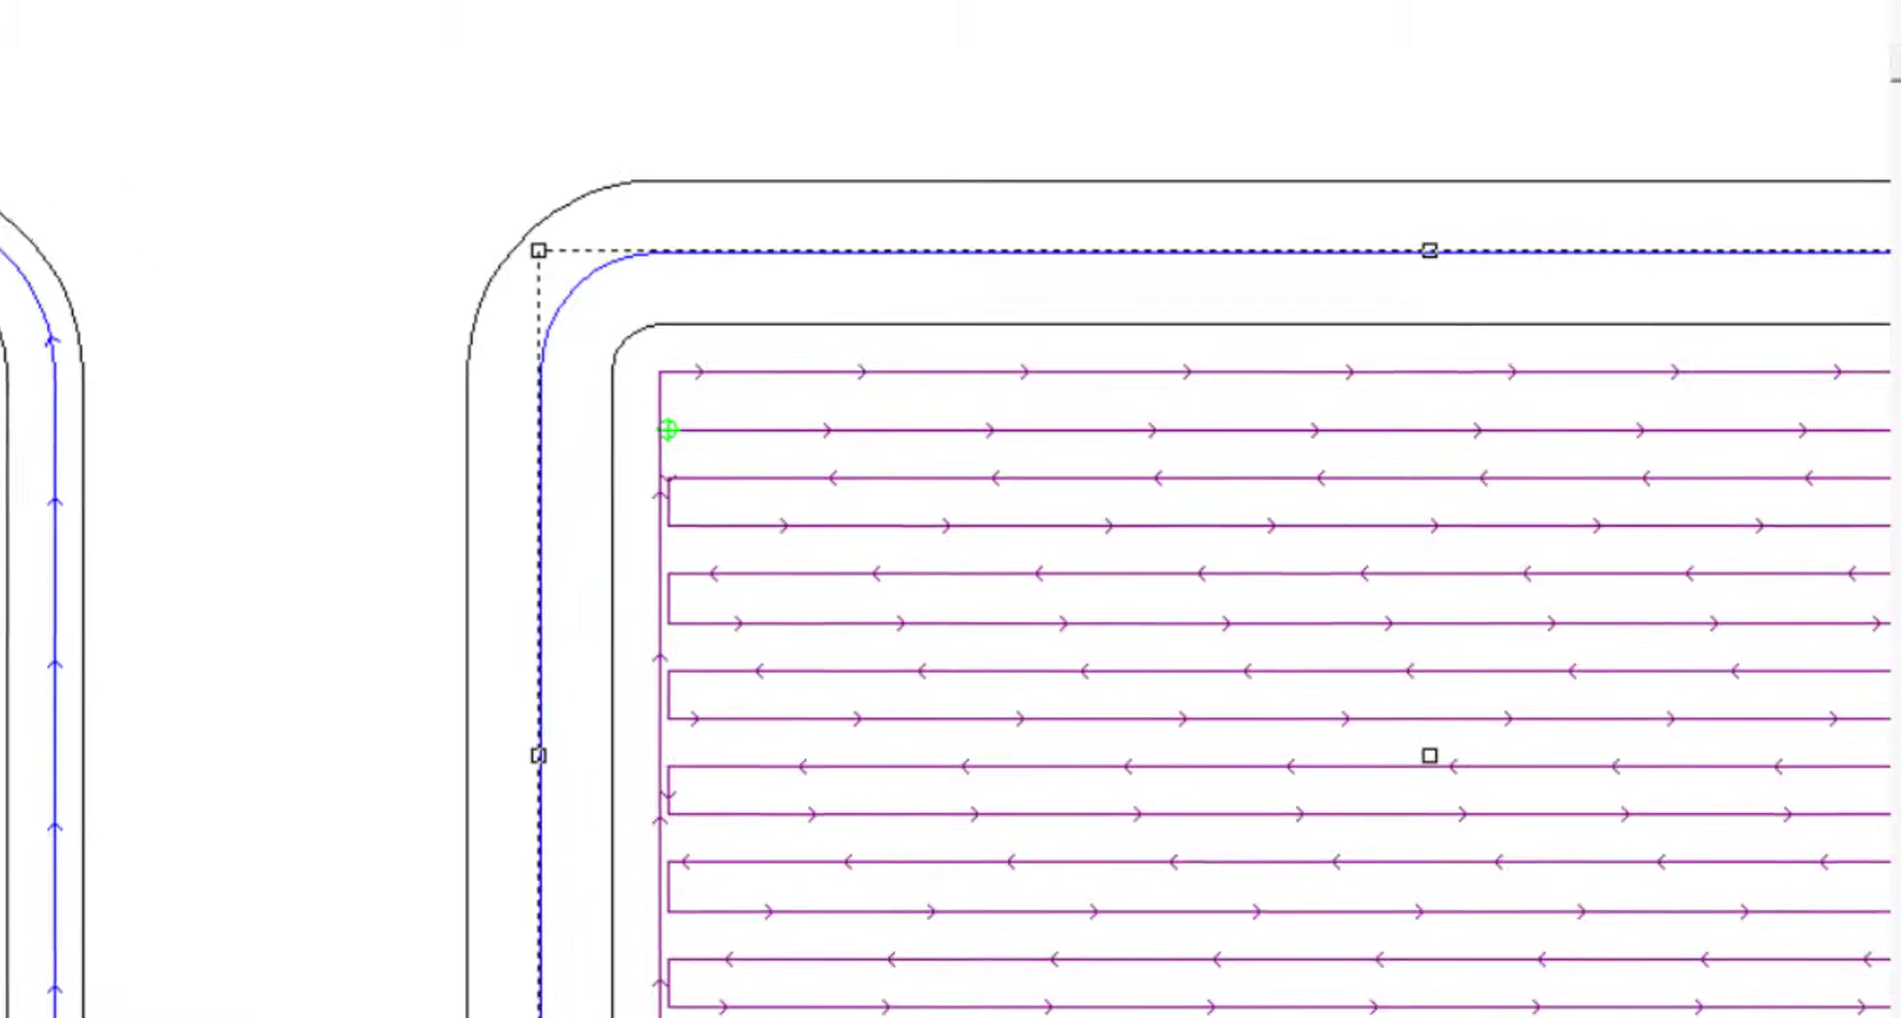
click(97, 274)
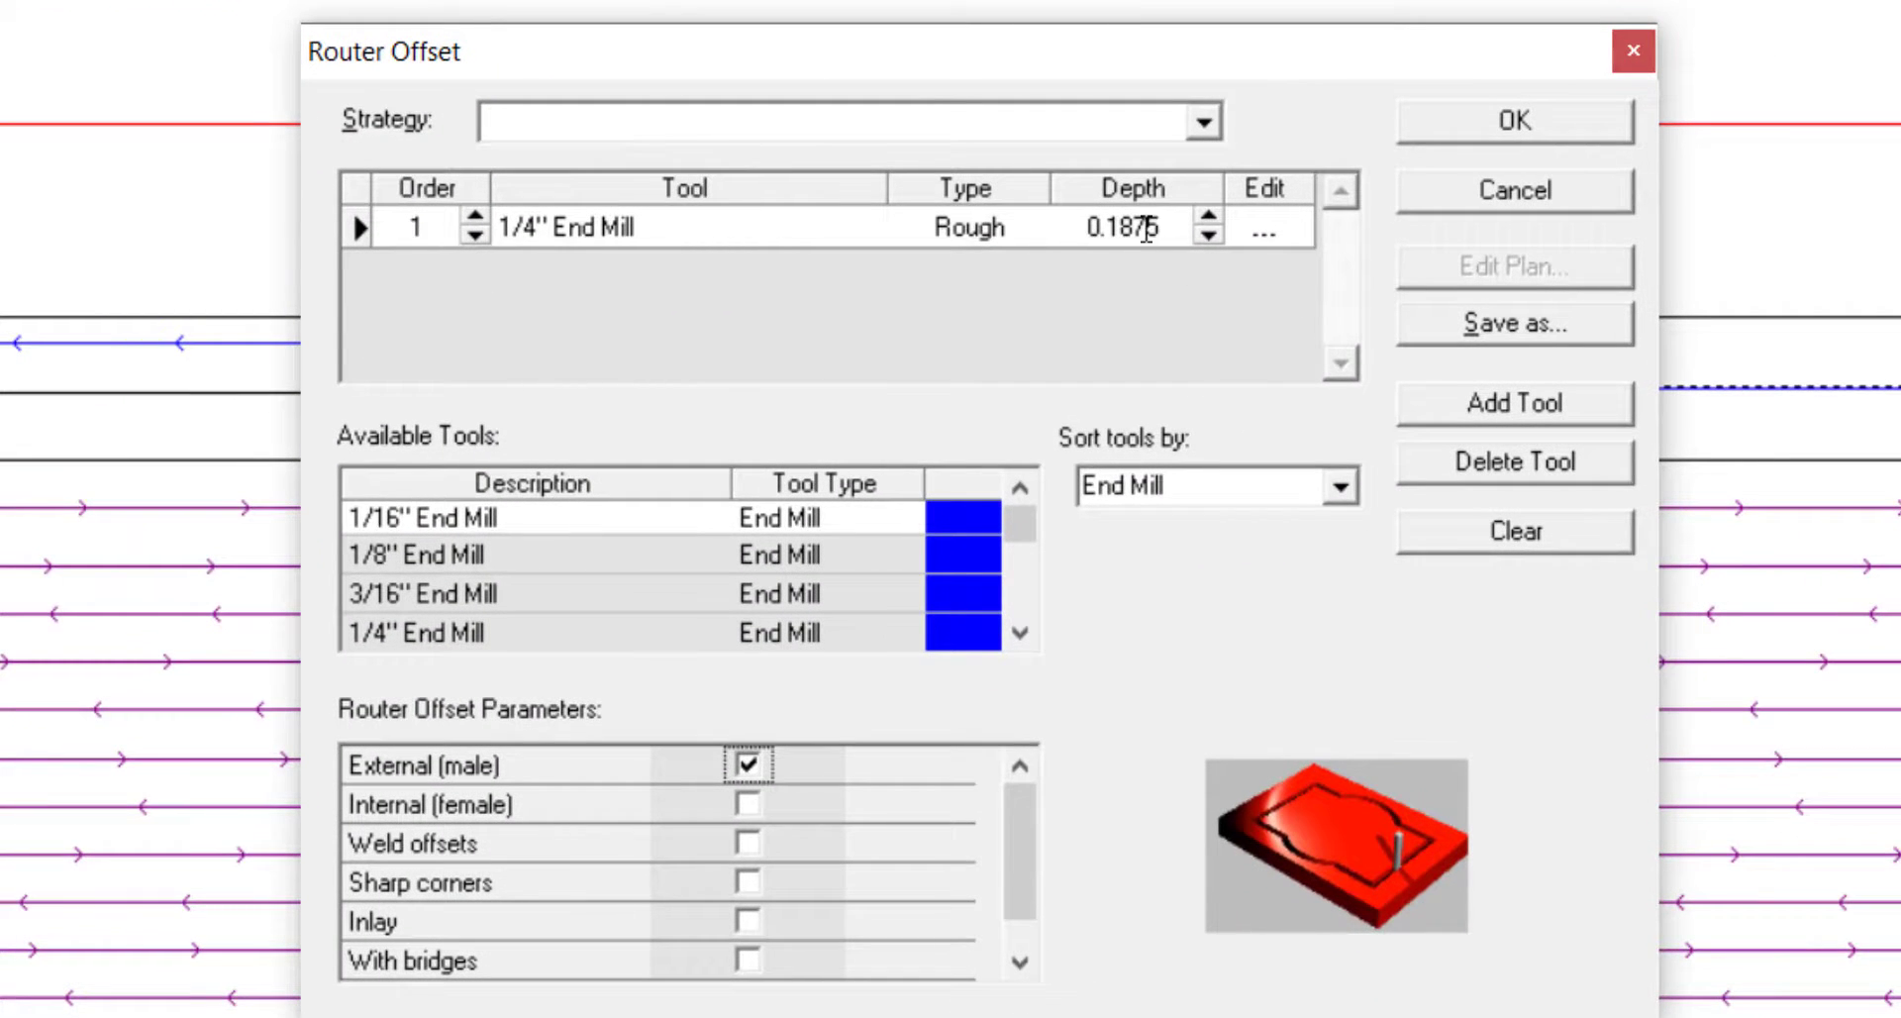
Step: Set the offset to Internal (female), review the 1/4" End Mill's cut definition, and create the toolpath
click(747, 804)
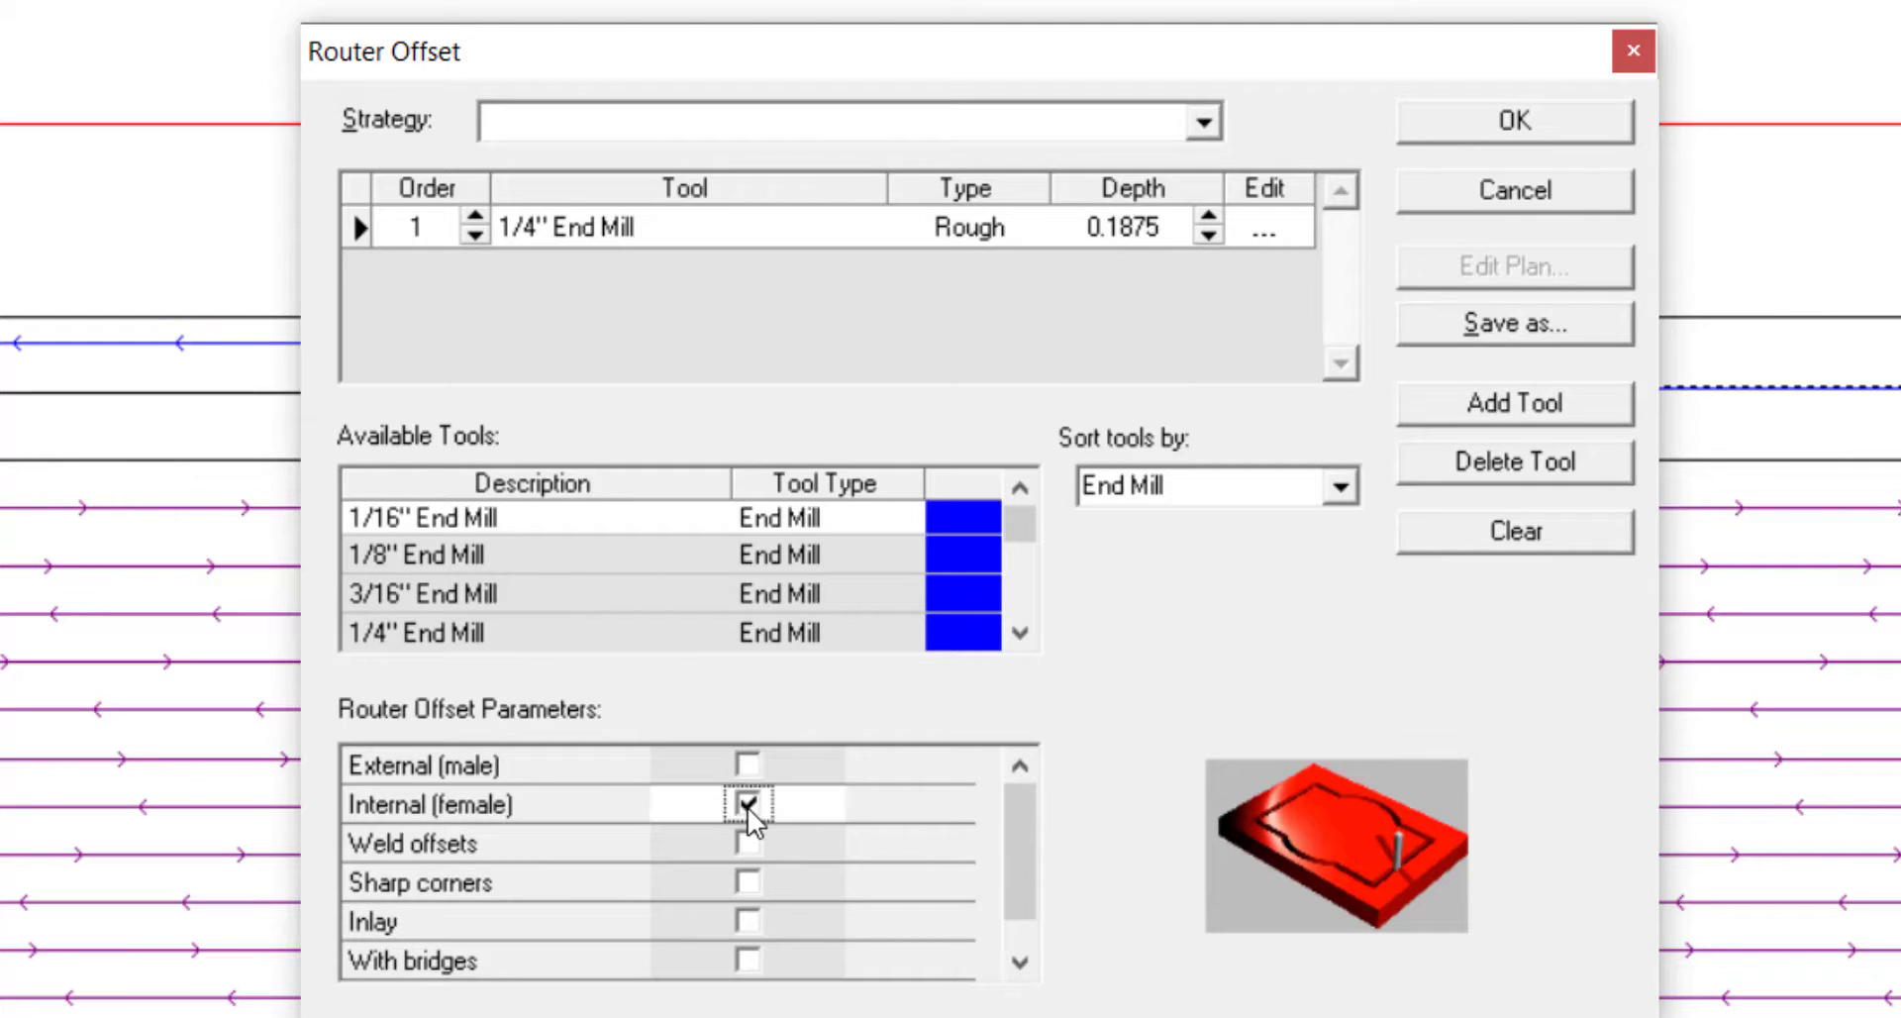
click(1277, 230)
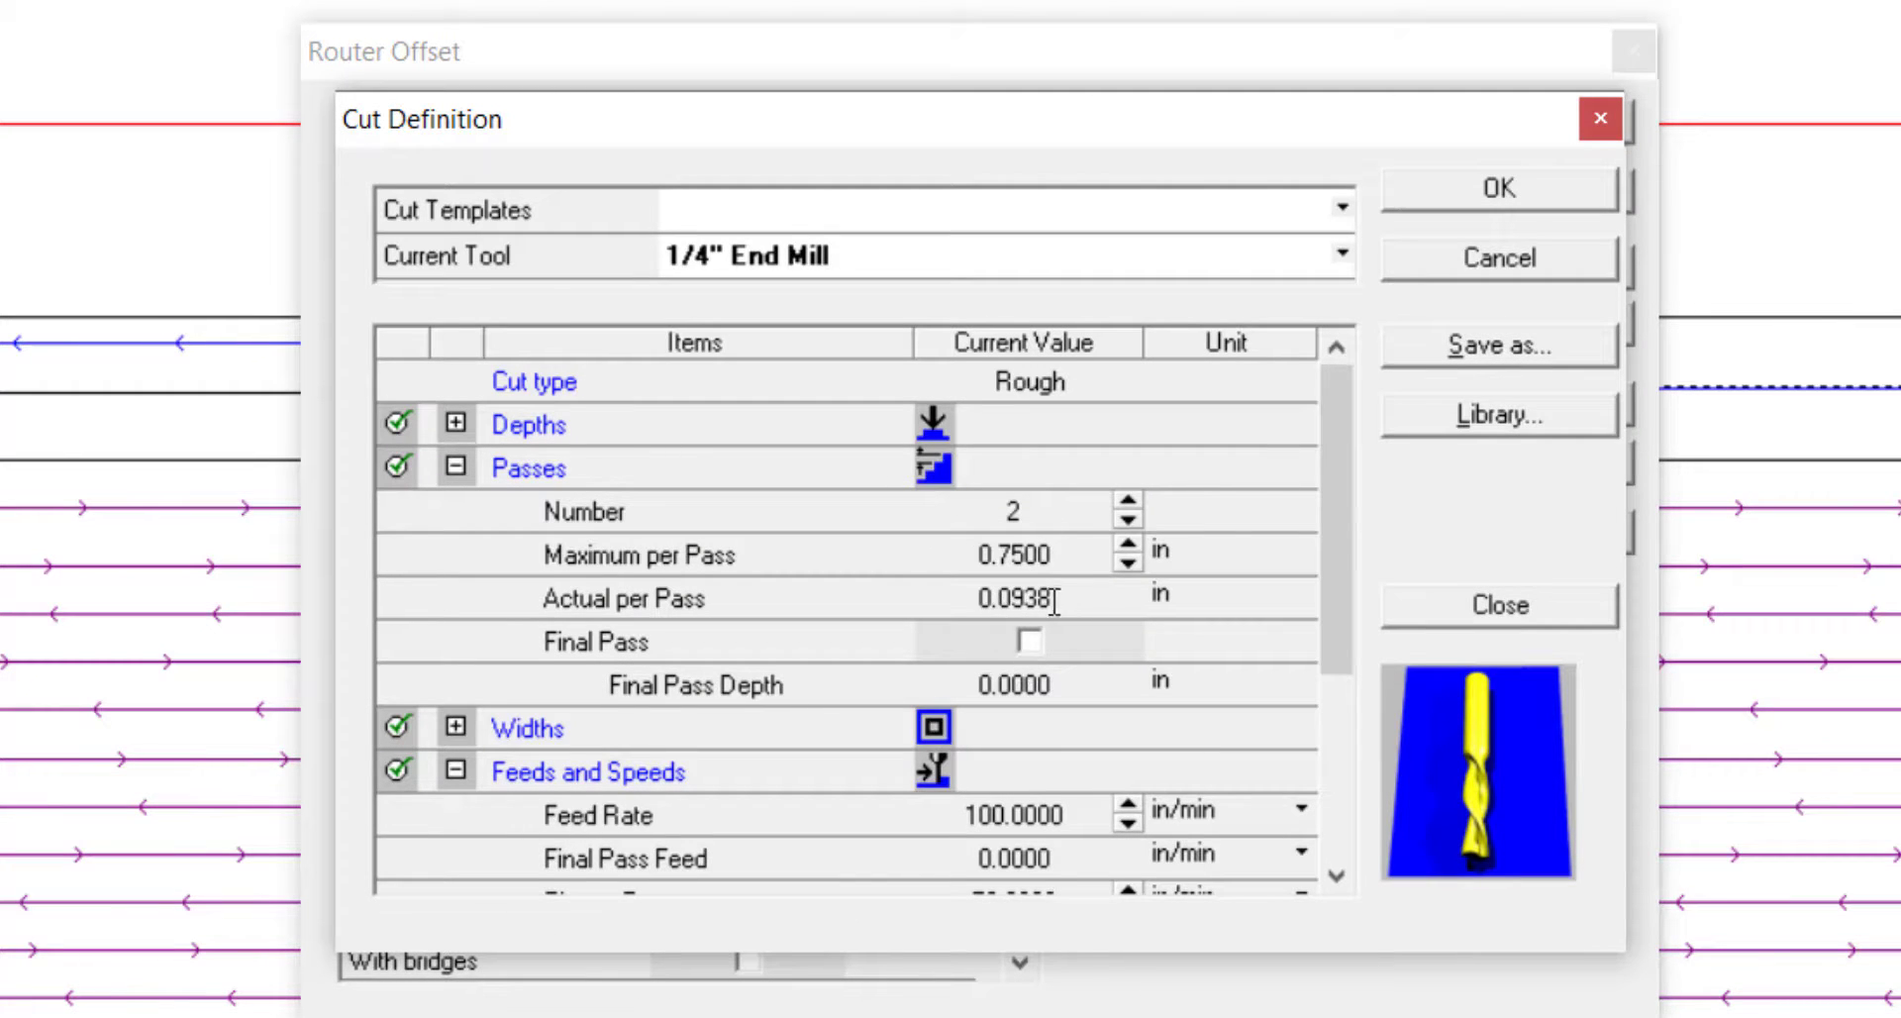
drag(1334, 442, 1328, 597)
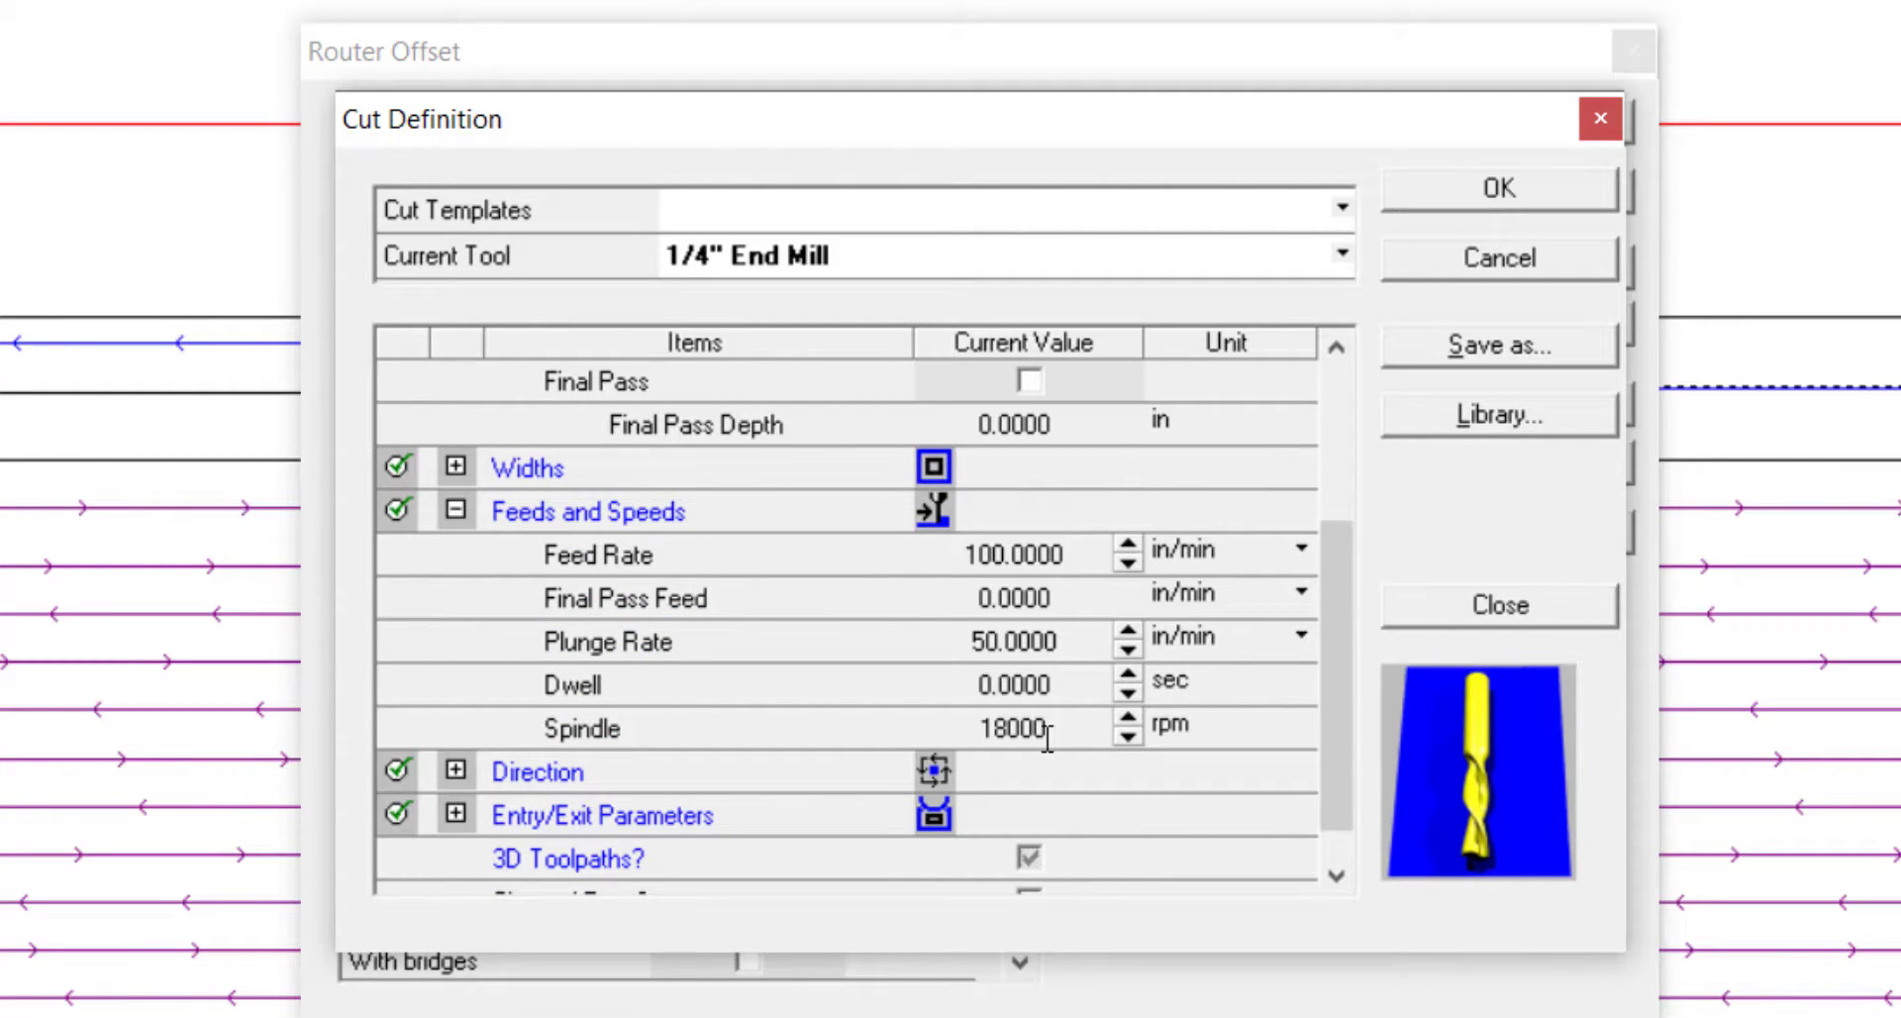
click(1434, 184)
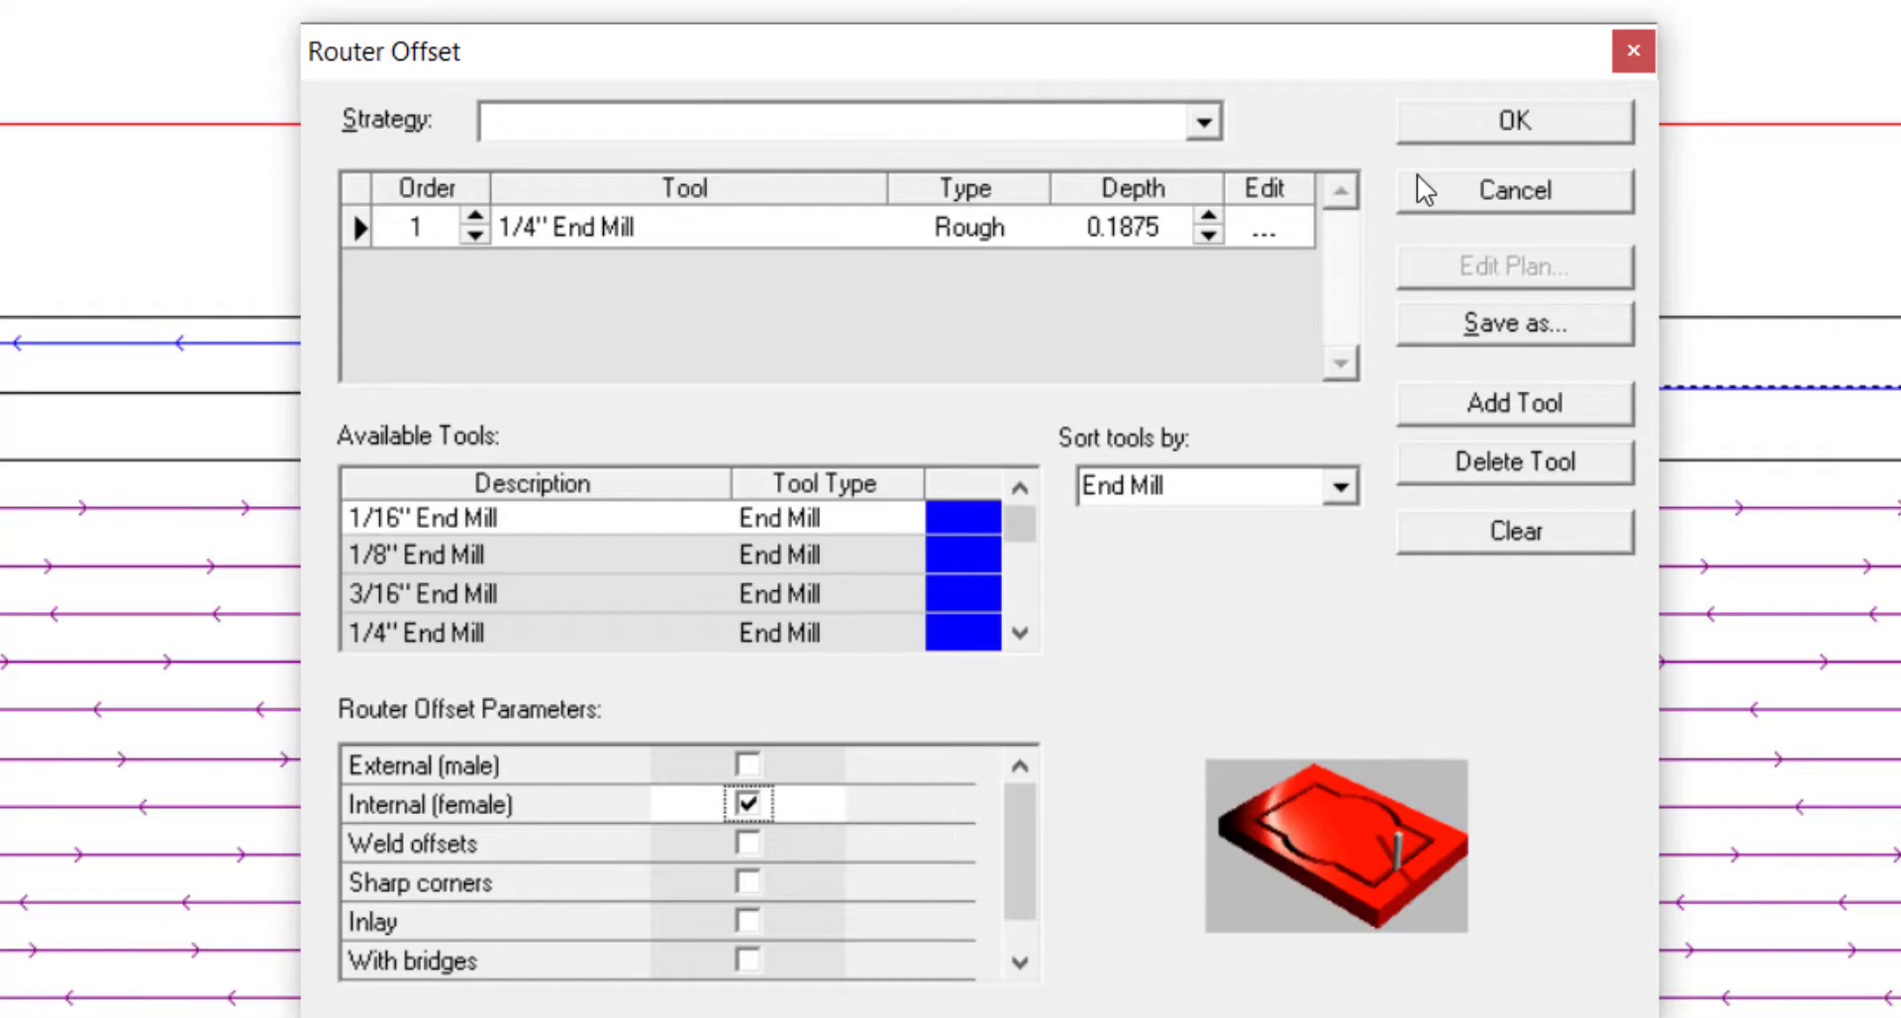
click(1451, 132)
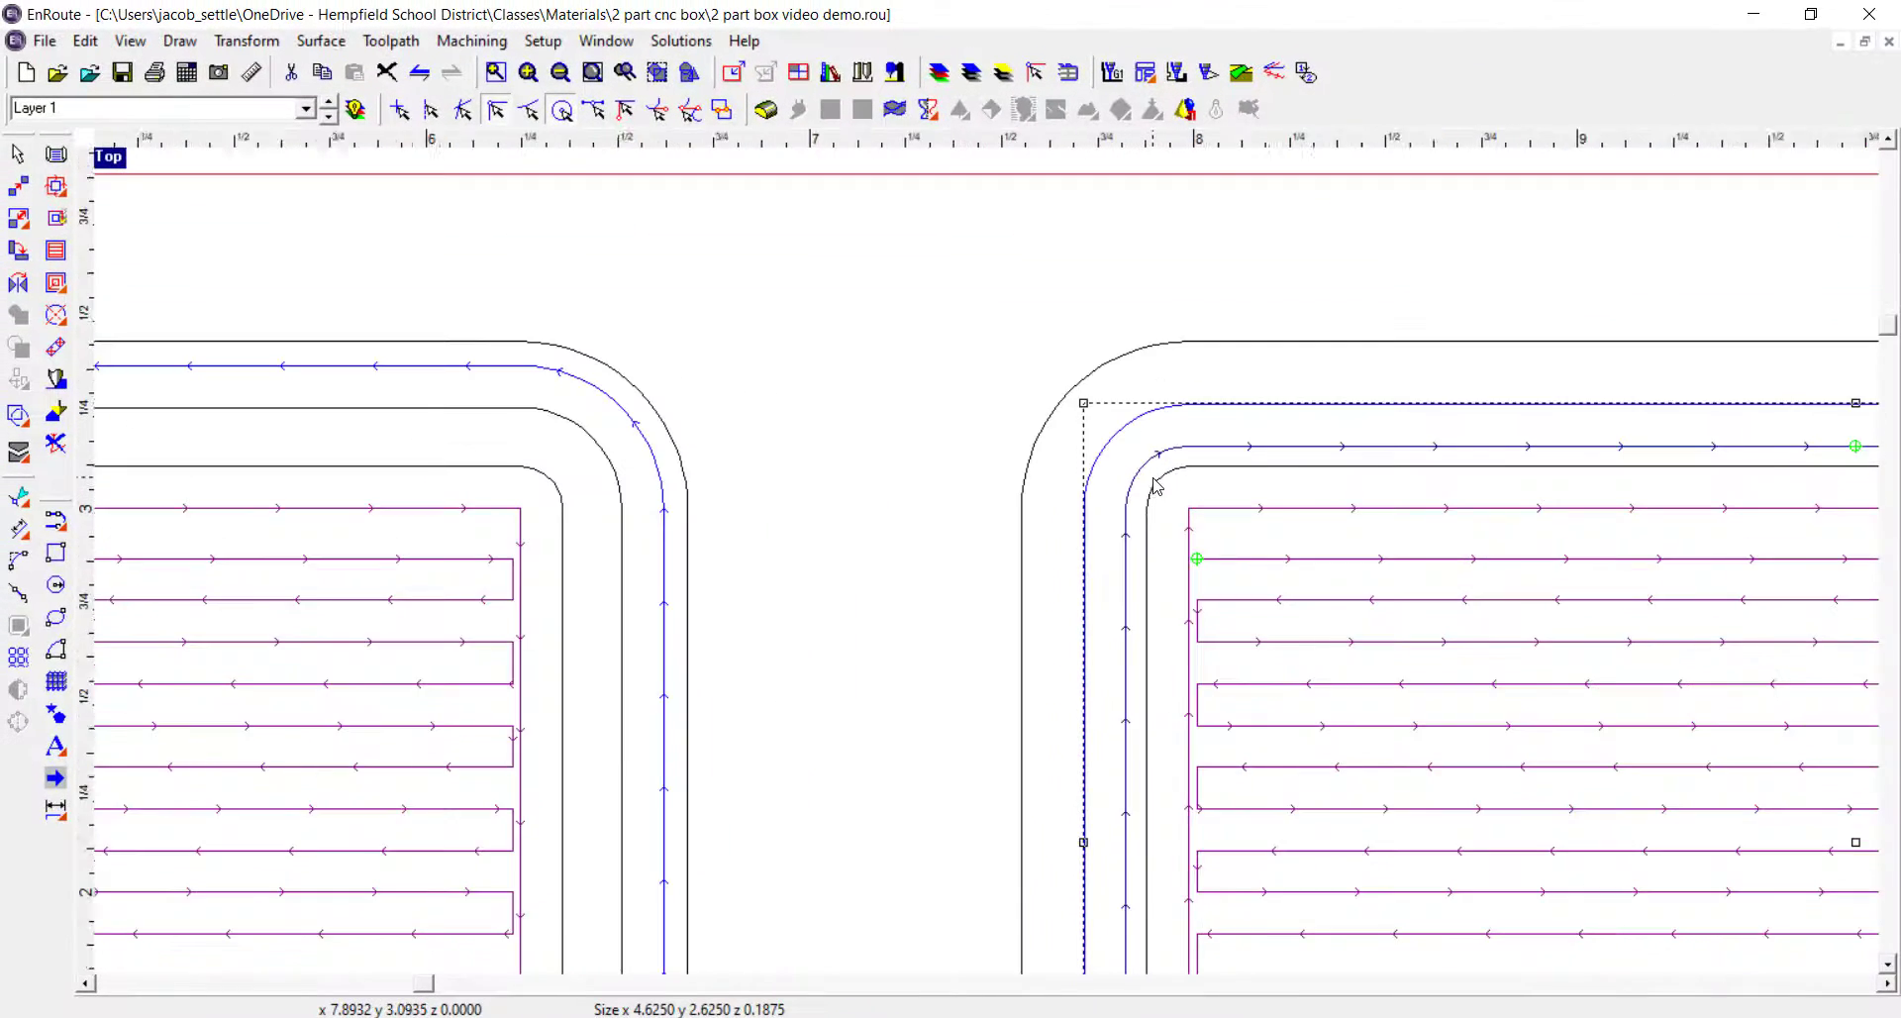
Step: Select the outer rounded rectangles of both box parts and start a Router Offset toolpath for them
scroll(1015, 431, down, 2)
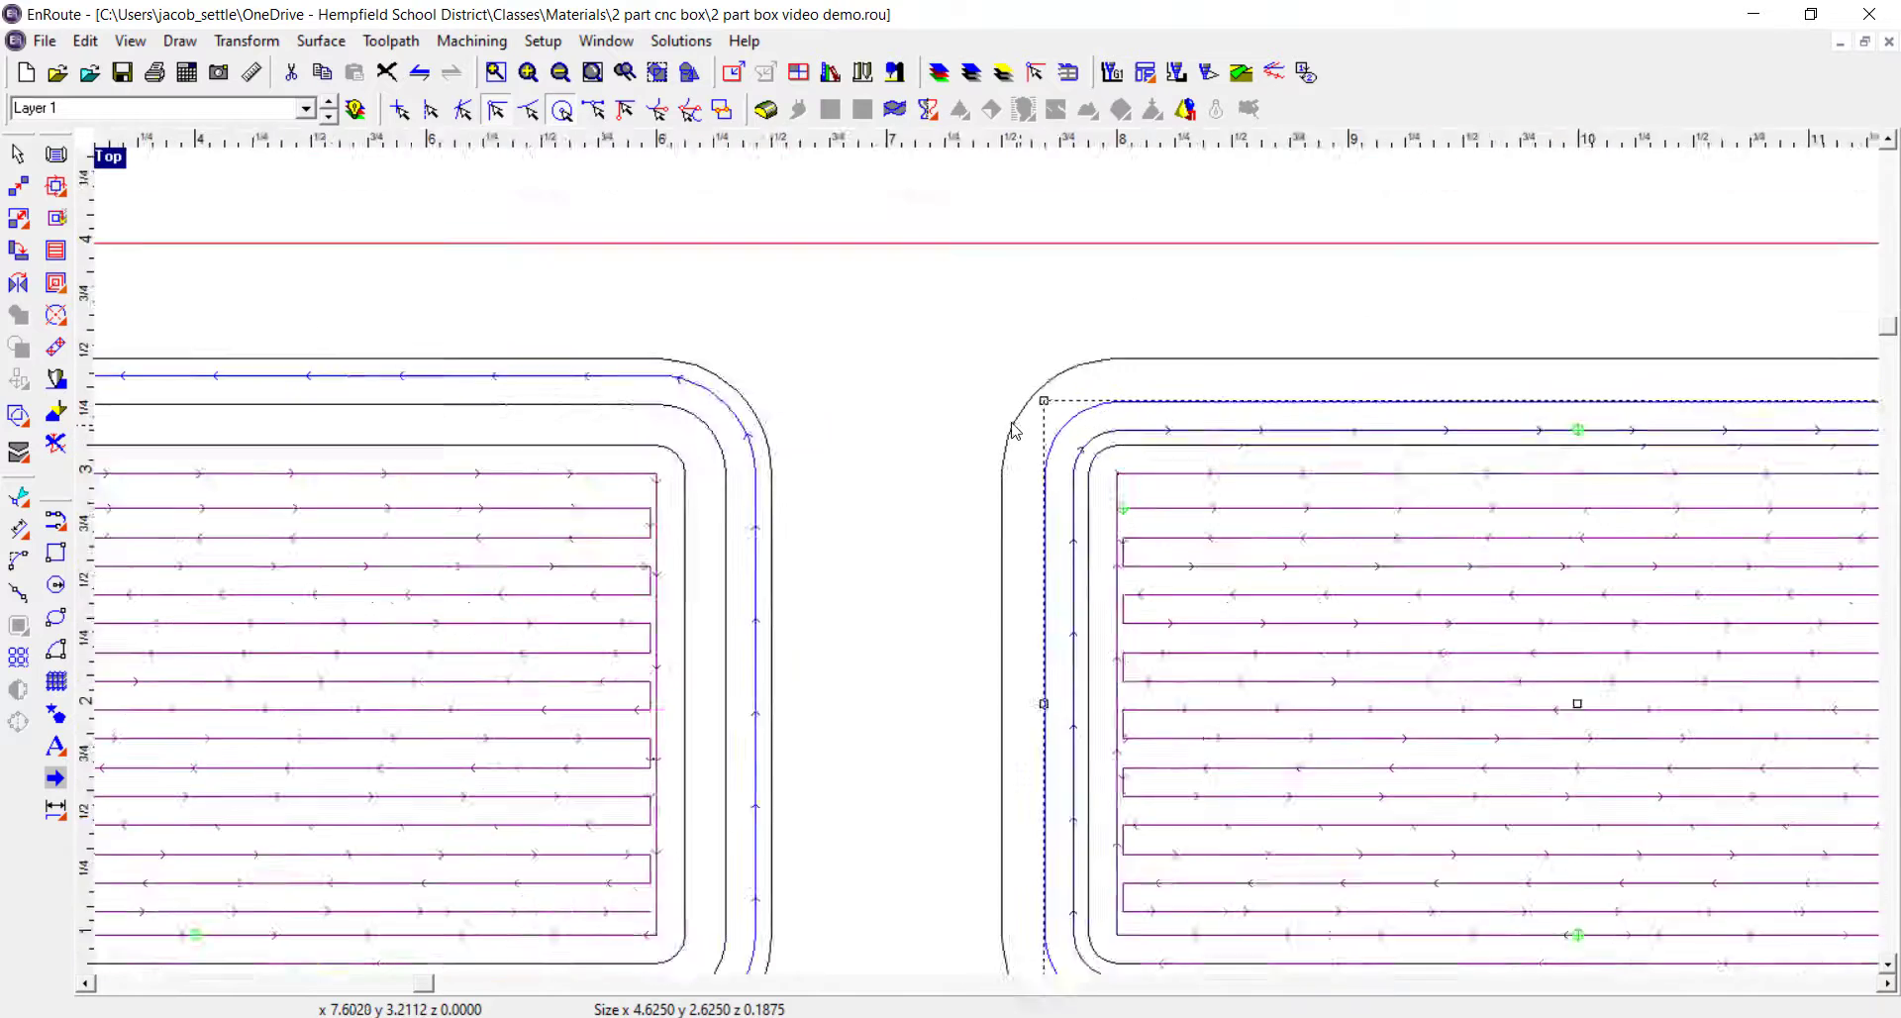
scroll(1000, 421, down, 3)
click(951, 391)
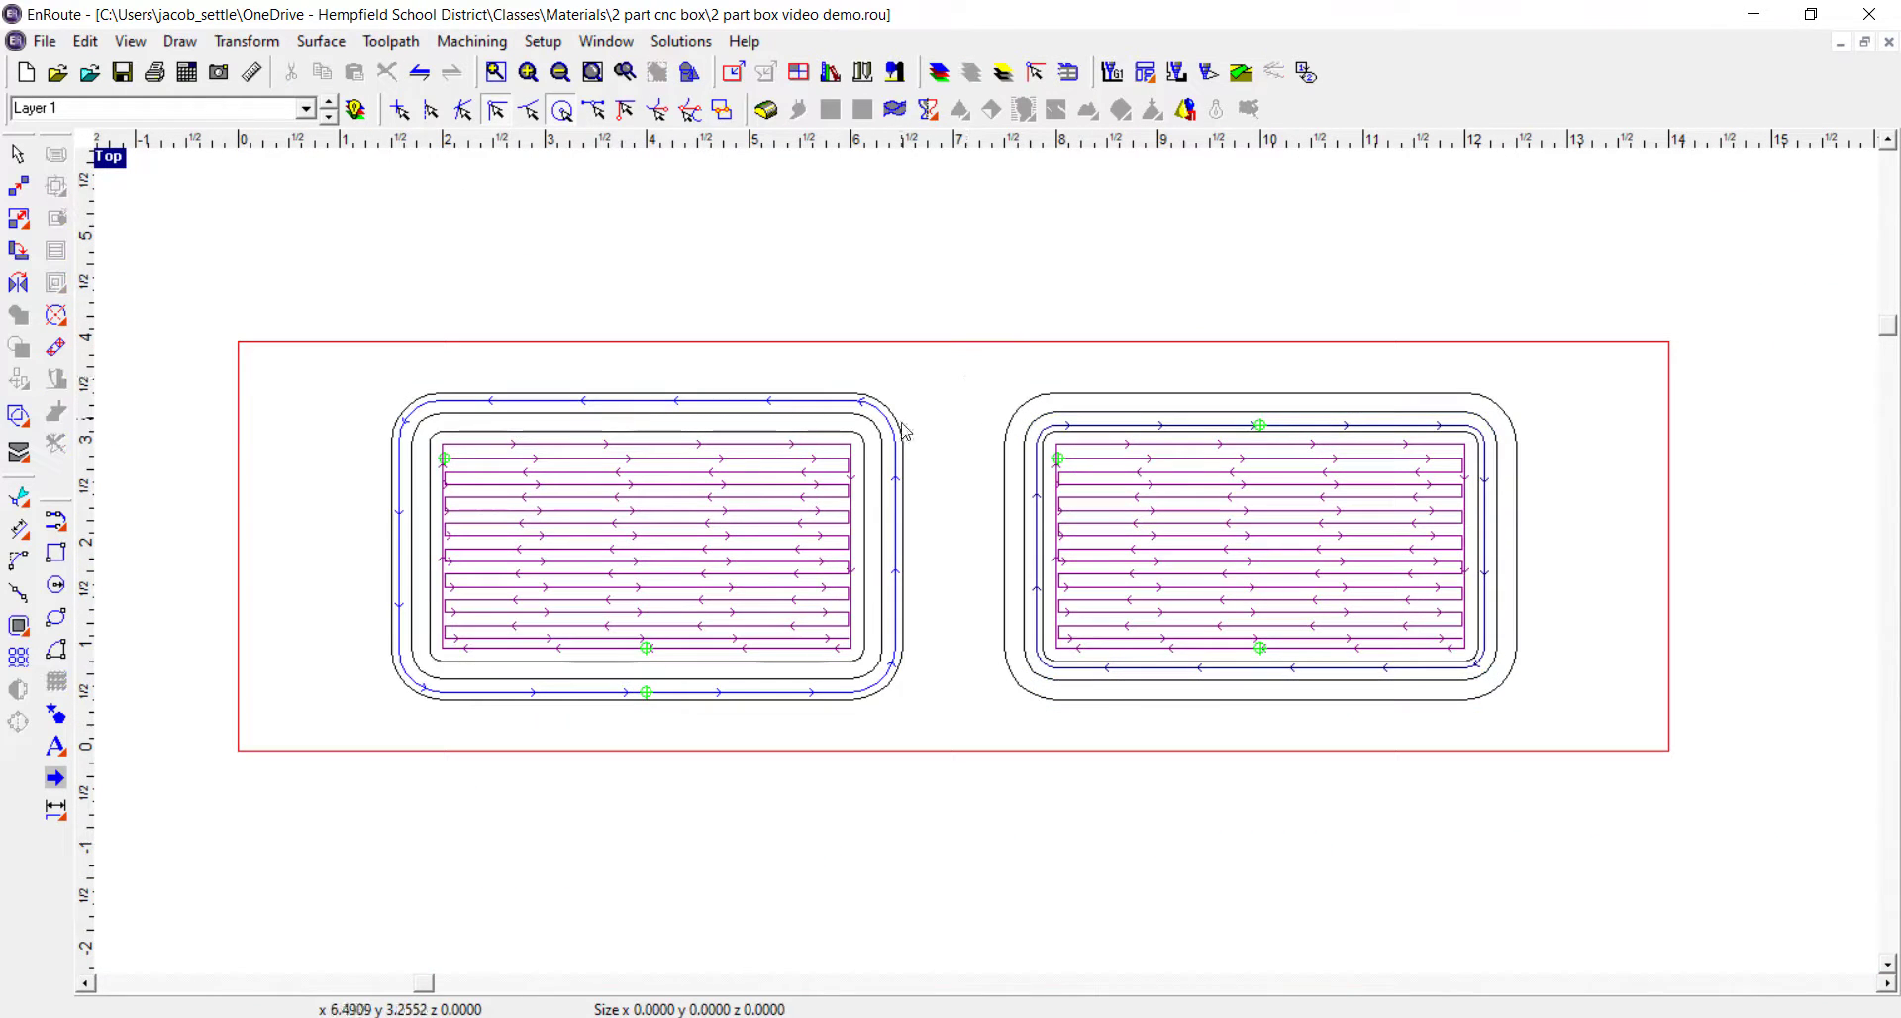
click(903, 428)
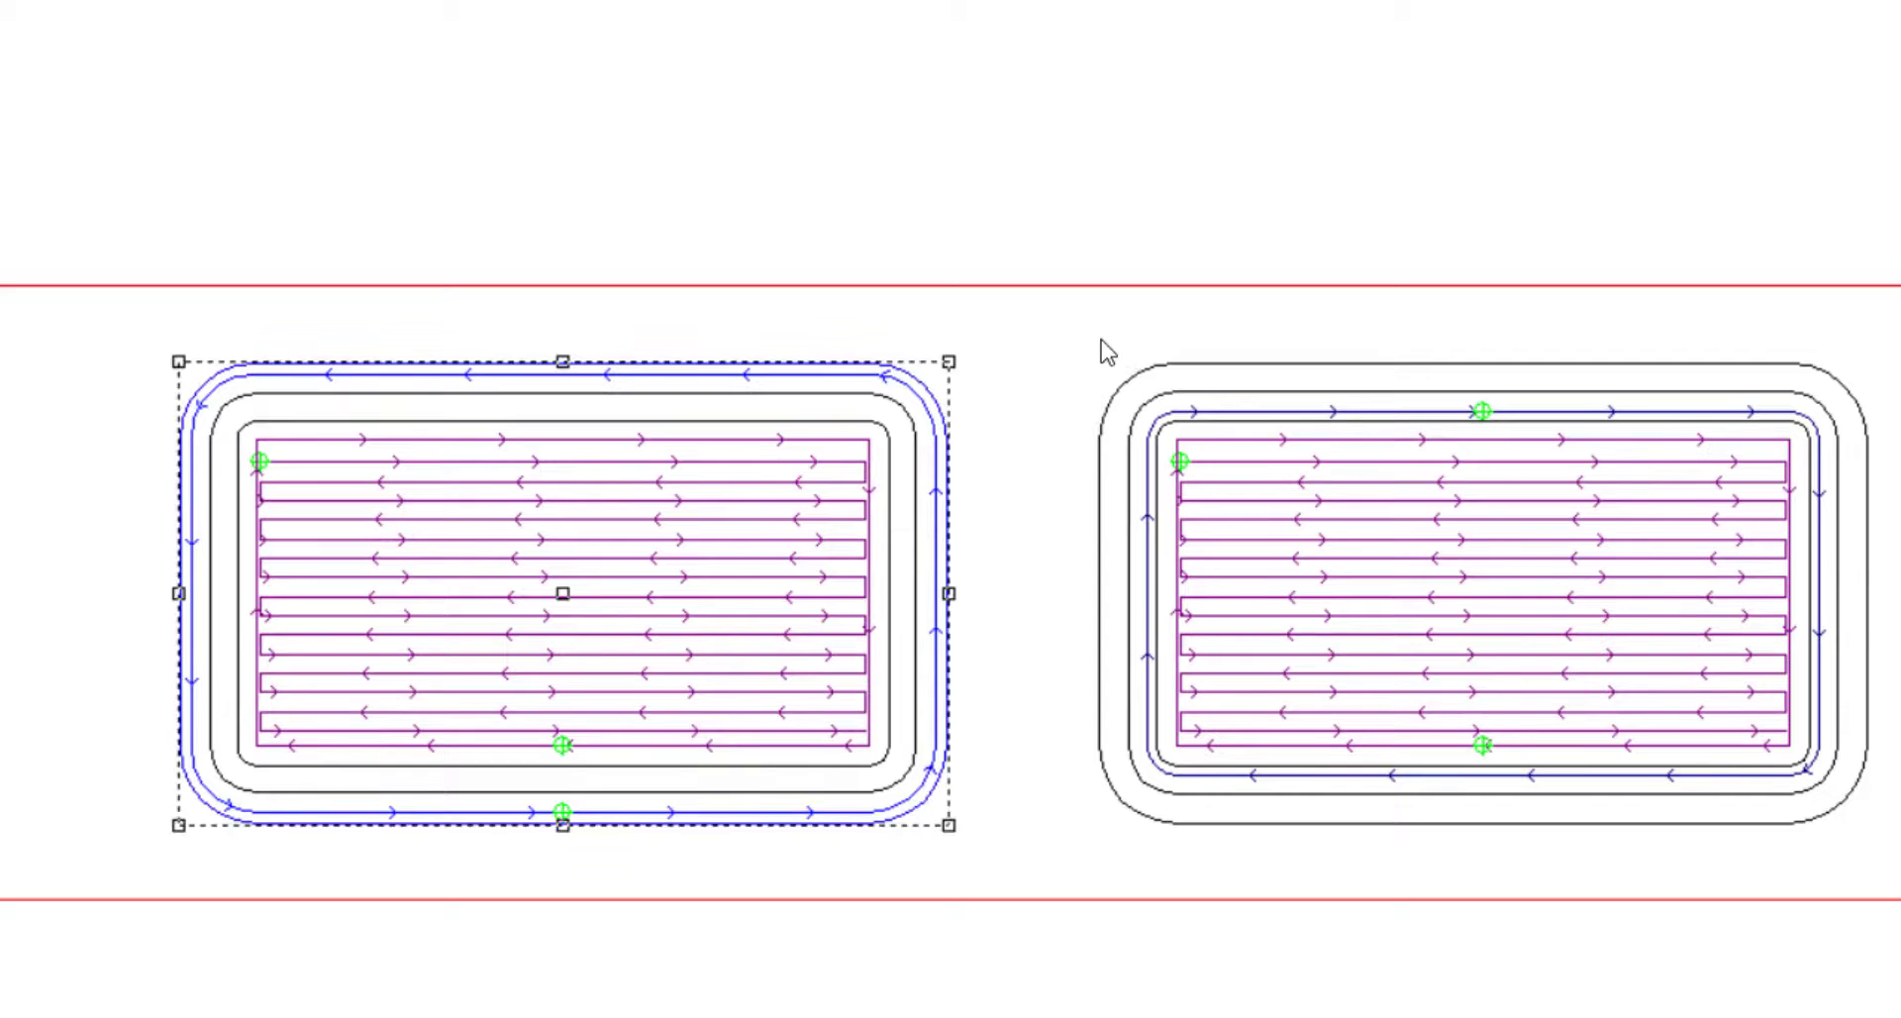
shift+click(1133, 377)
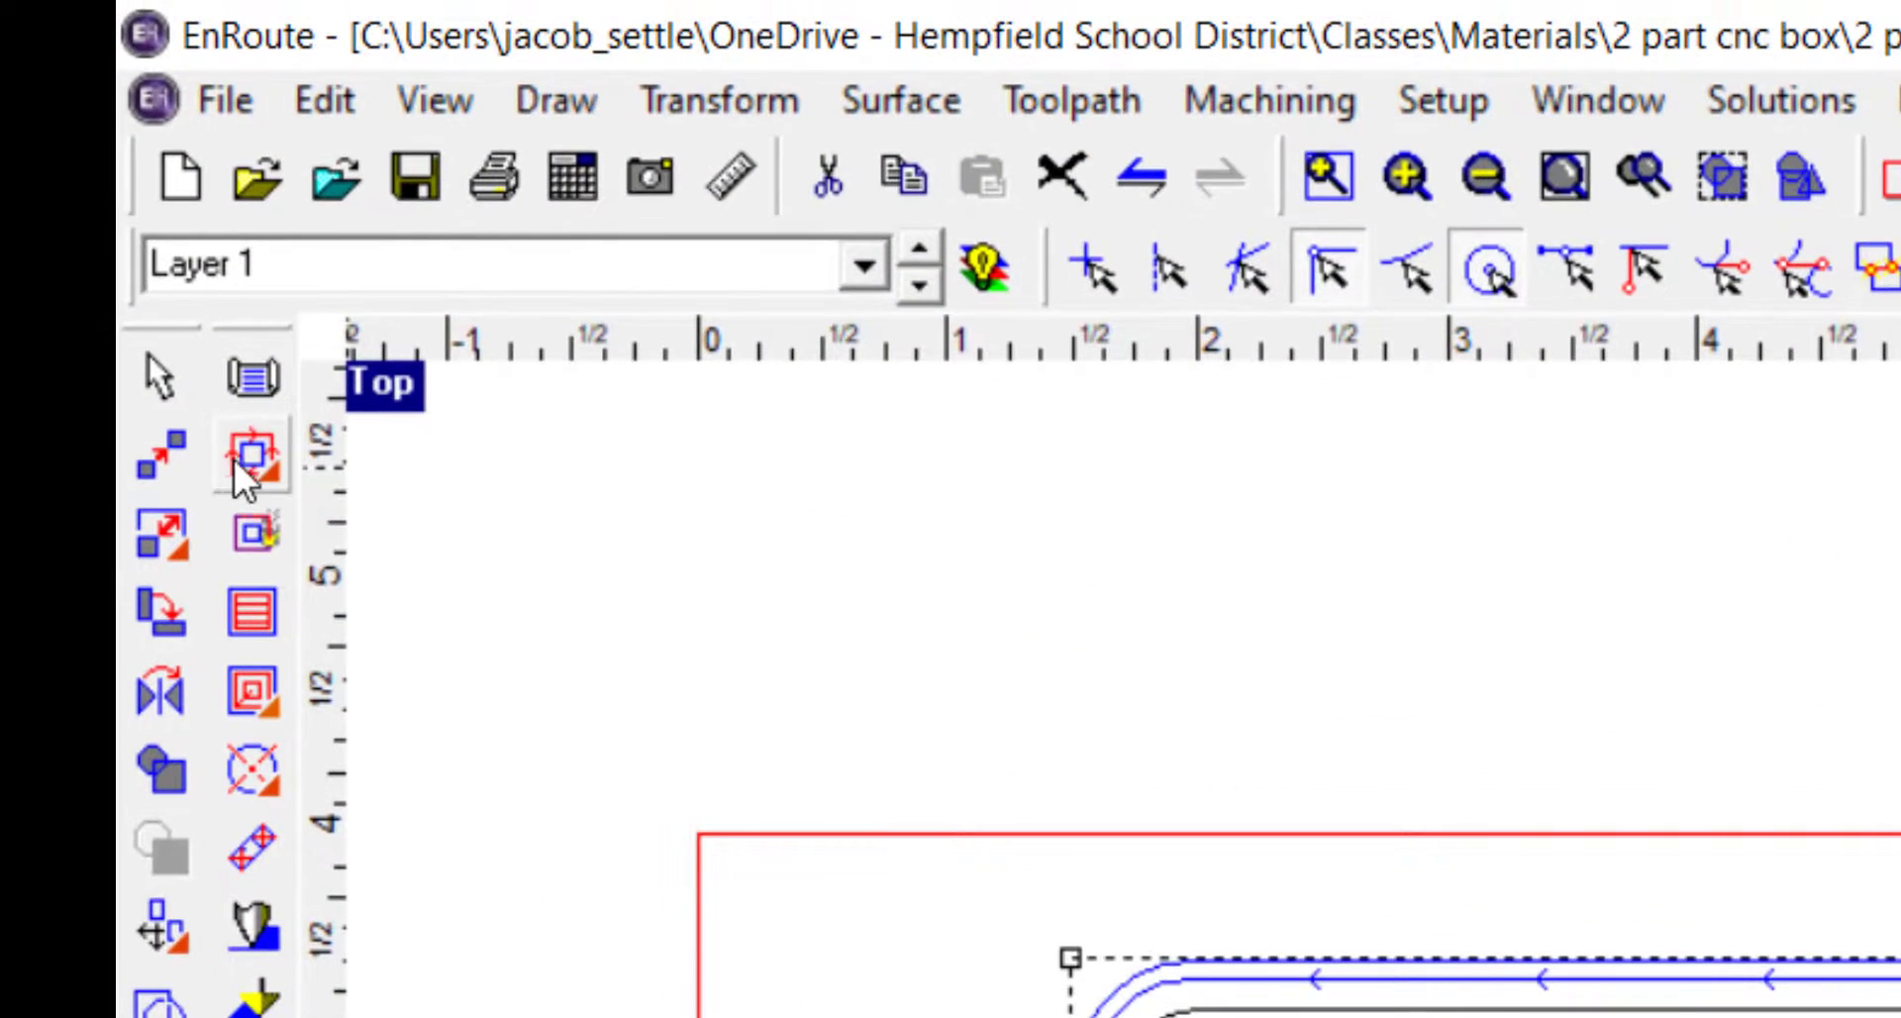
click(256, 461)
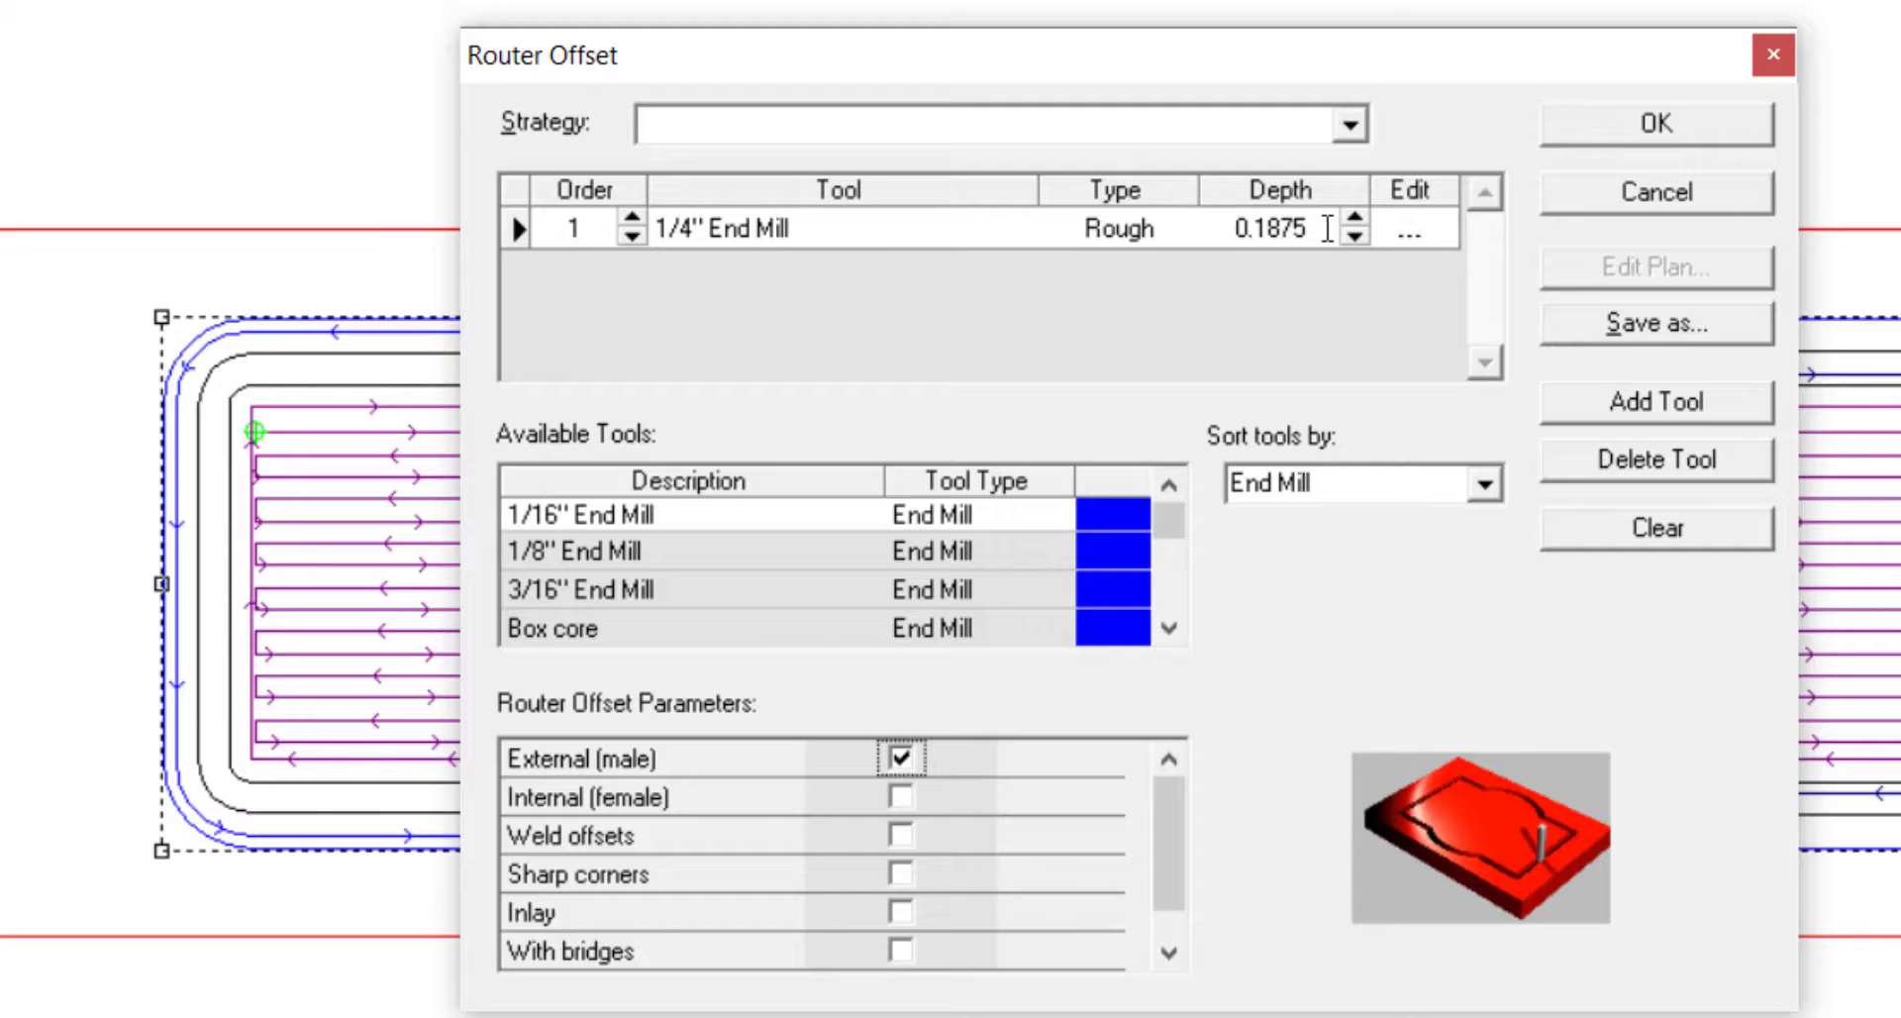
Step: Set the rough cut depth of the outer profiles' router offset to .8125
drag(1323, 227, 1235, 228)
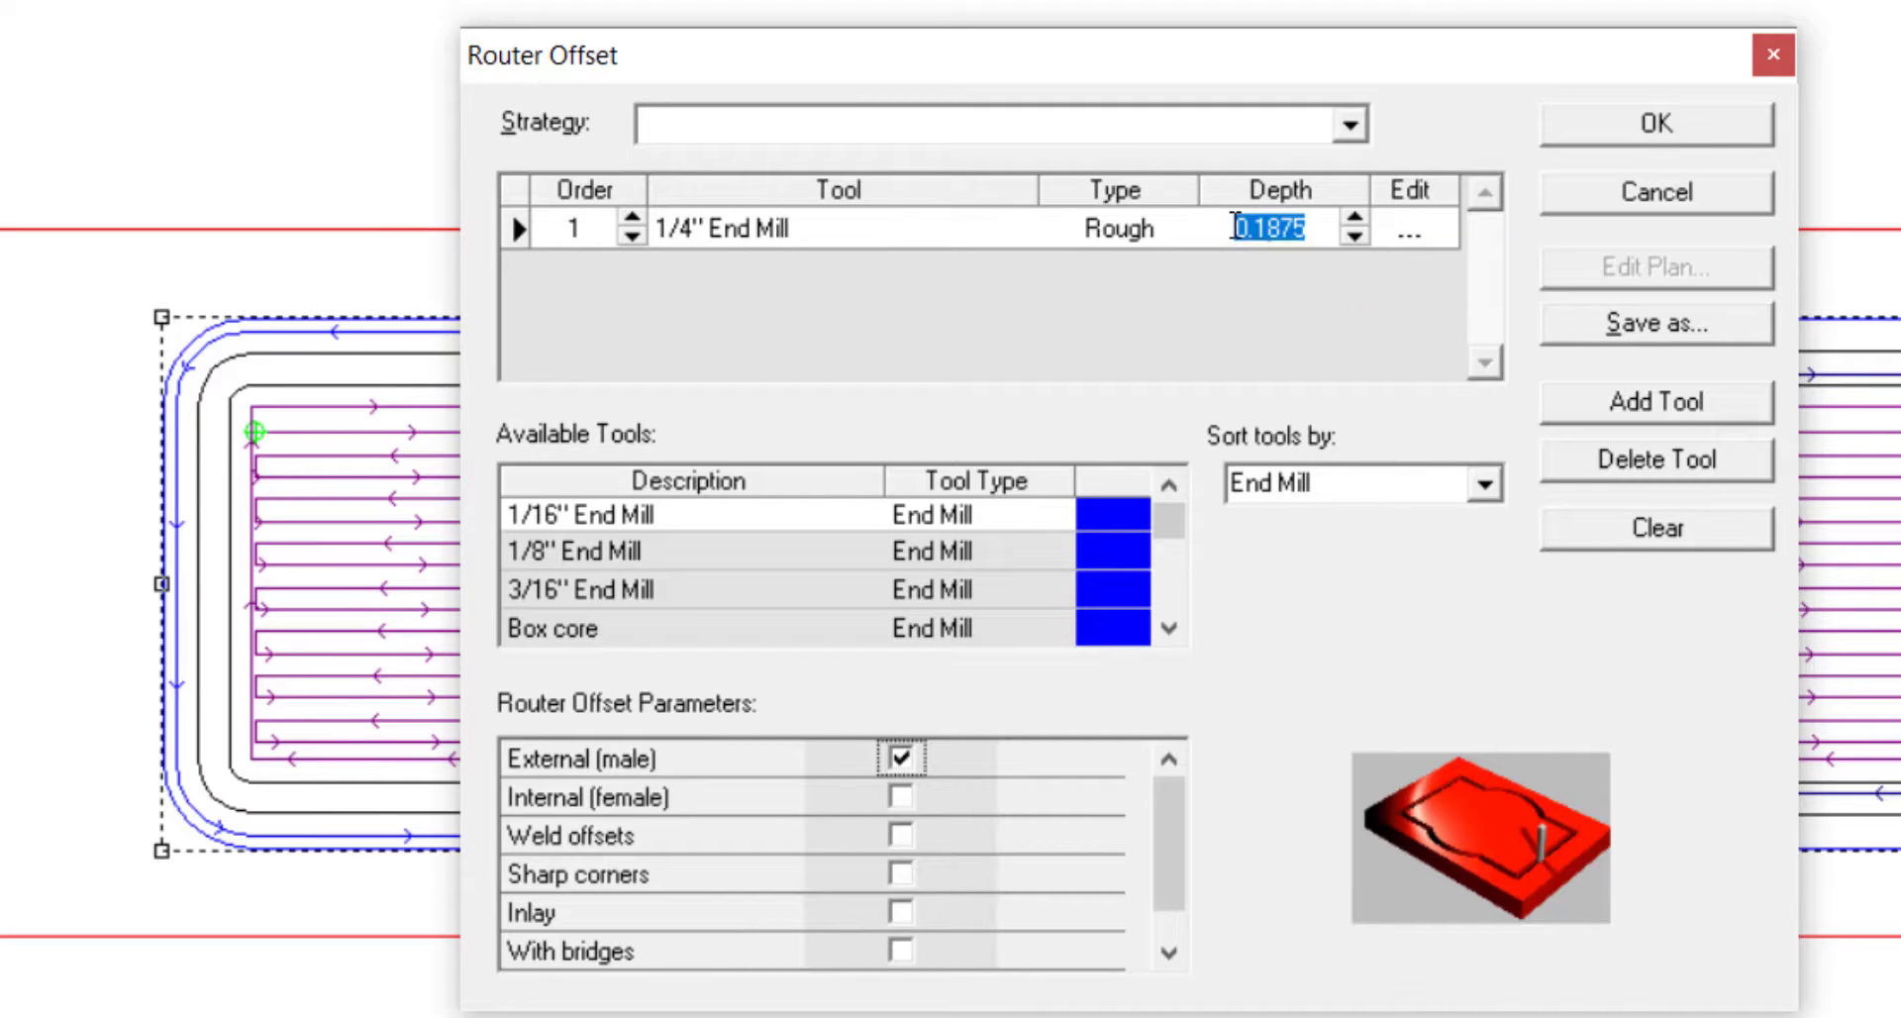
key(BackSpace)
text(.8125)
Step: Set the number of passes to 6 in the rough cut's definition and review its feeds and speeds
click(1410, 236)
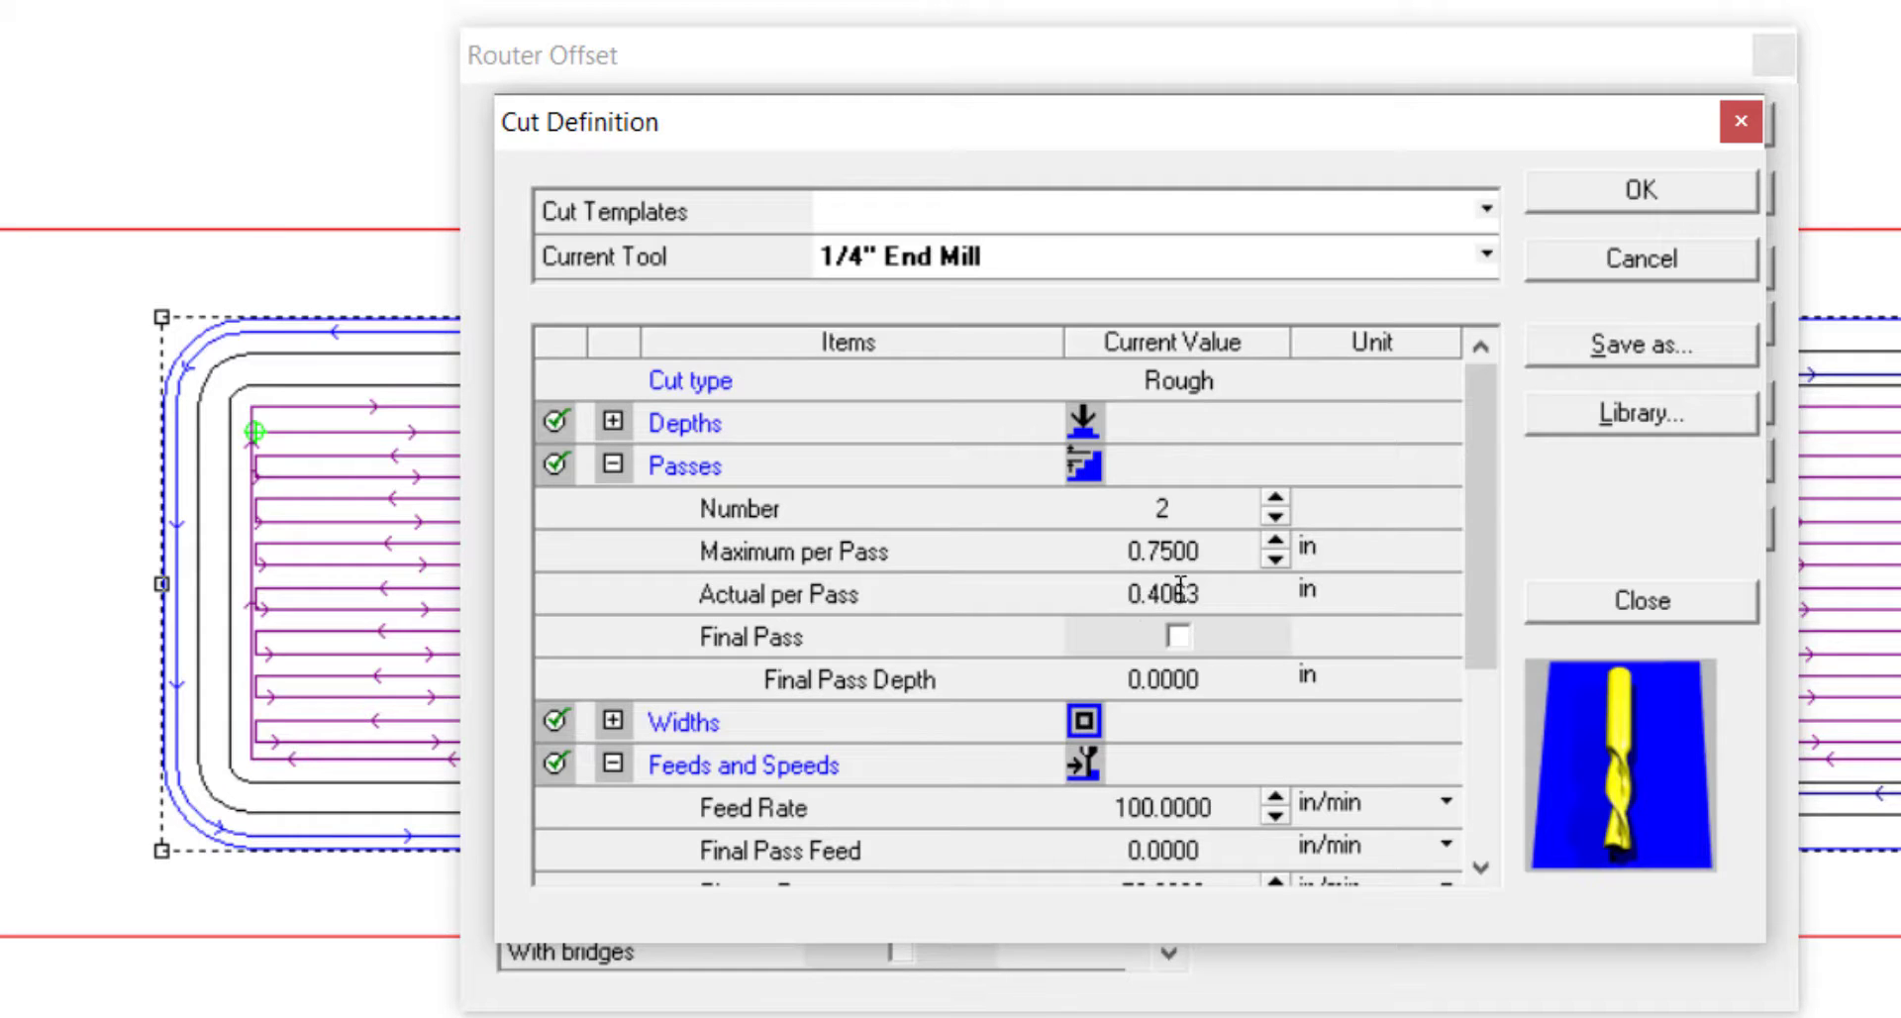
click(1275, 498)
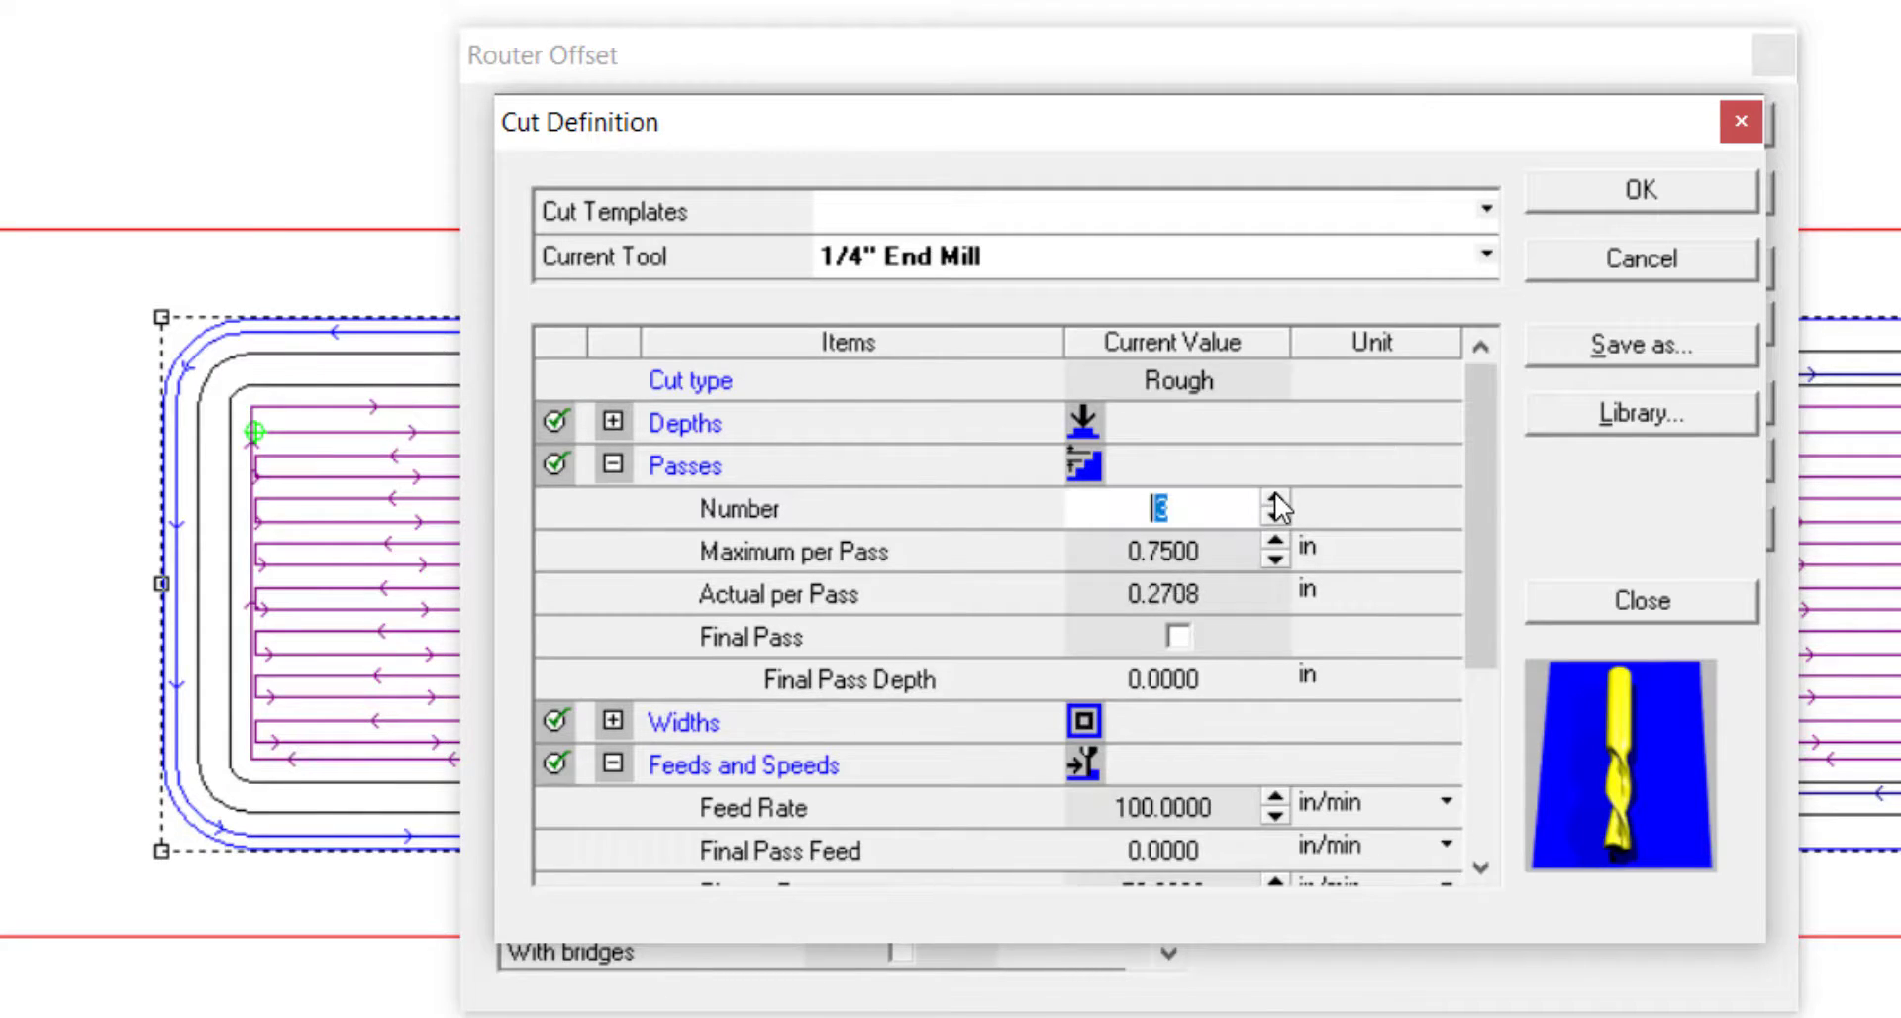
click(1275, 498)
click(1276, 498)
click(1275, 498)
click(1275, 498)
click(1275, 514)
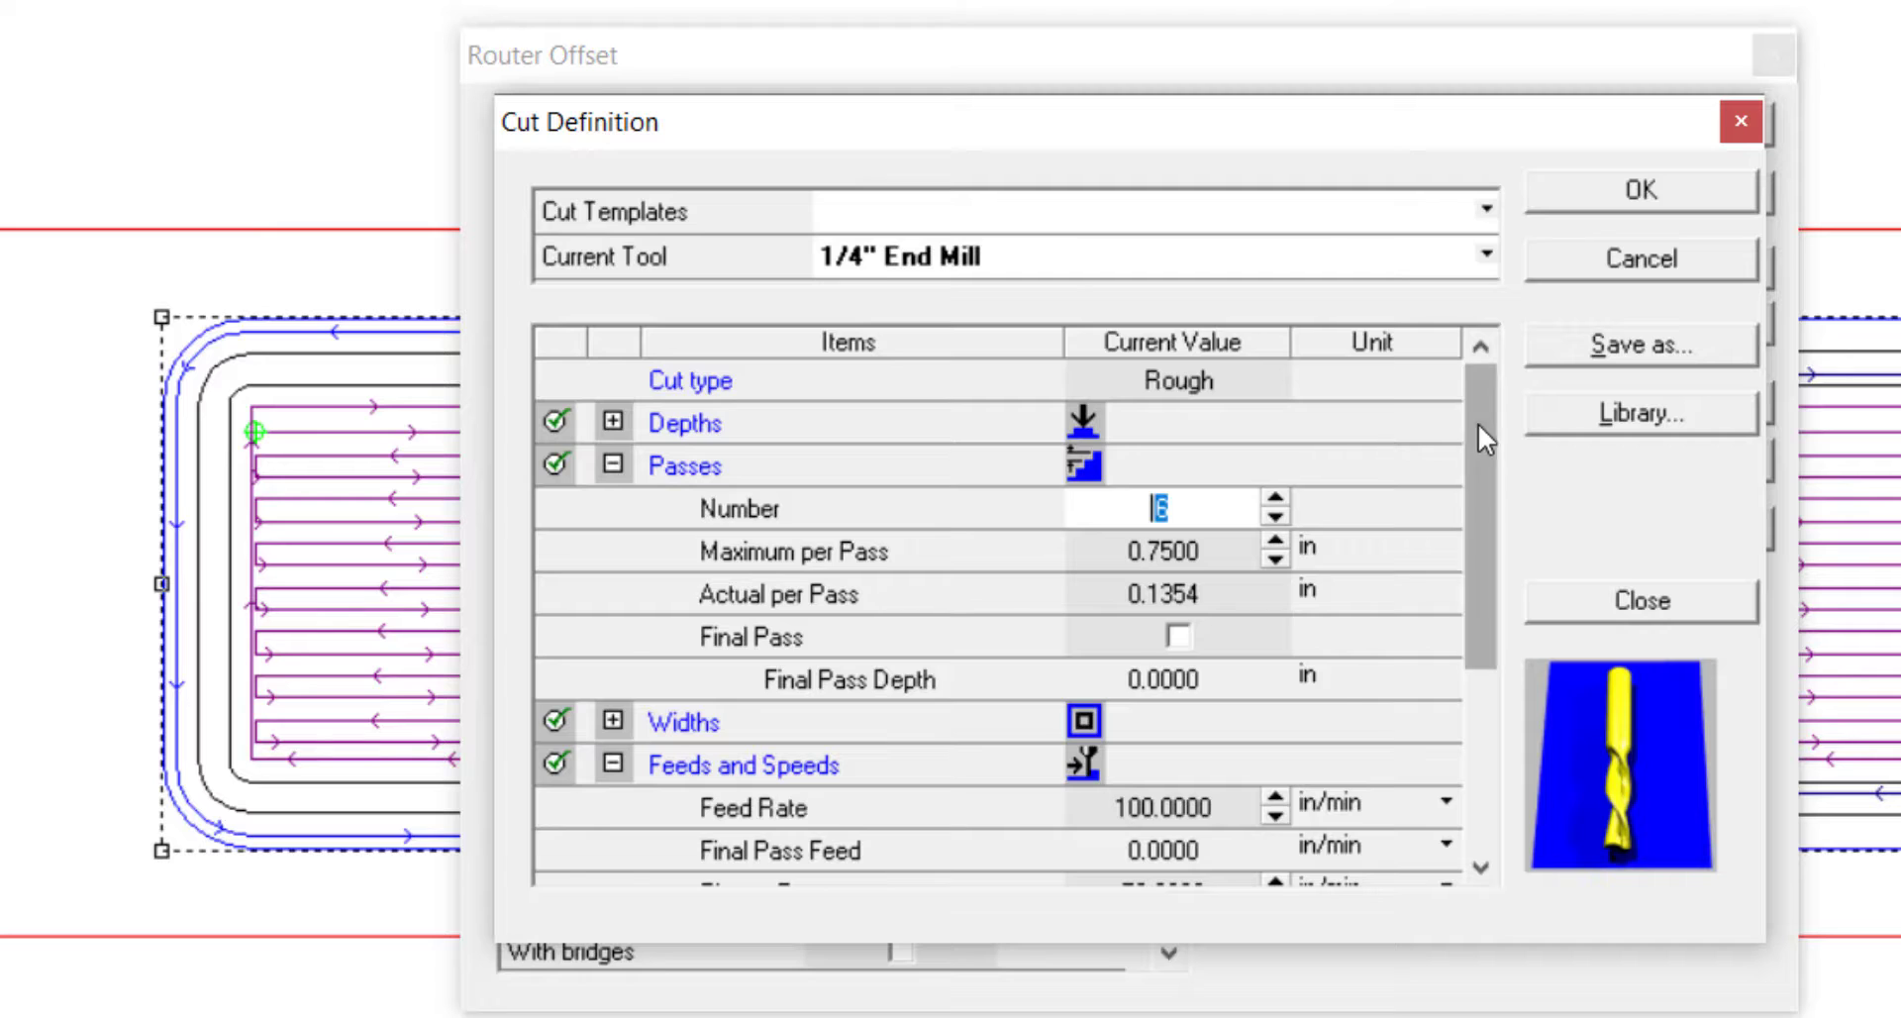
drag(1477, 423, 1475, 529)
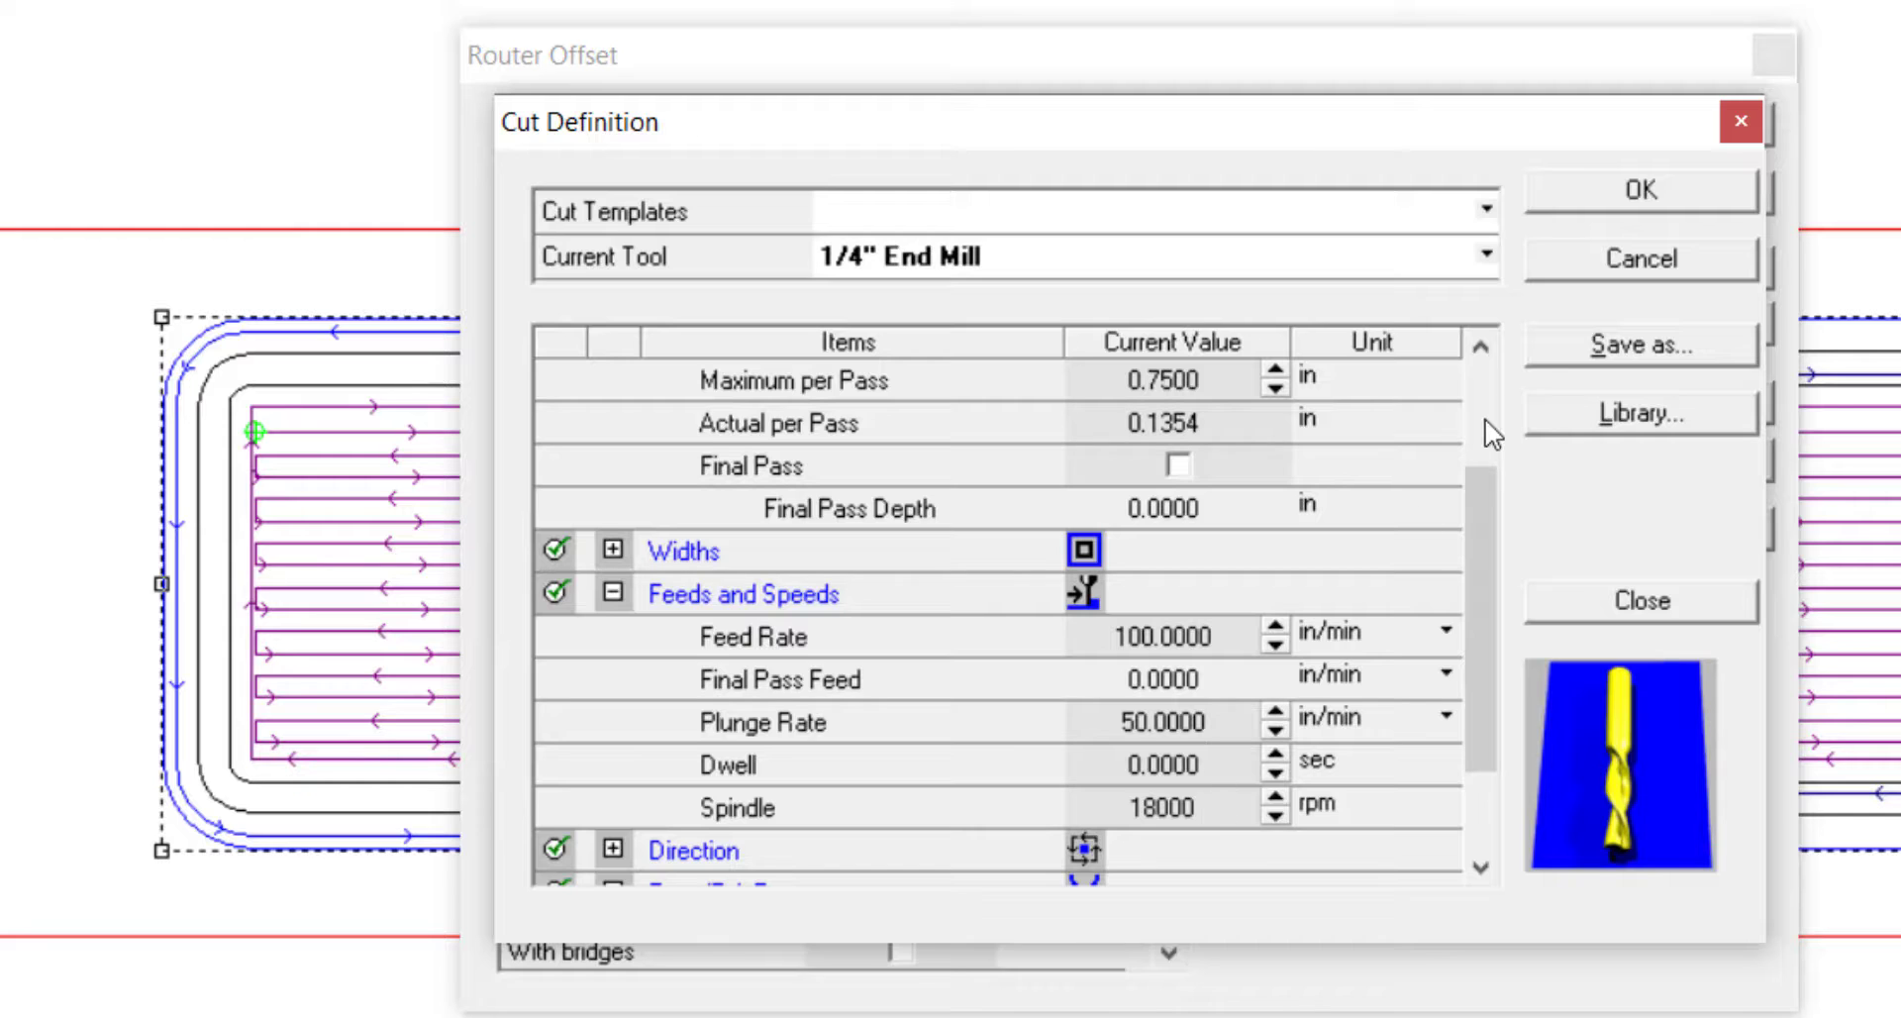
click(1608, 192)
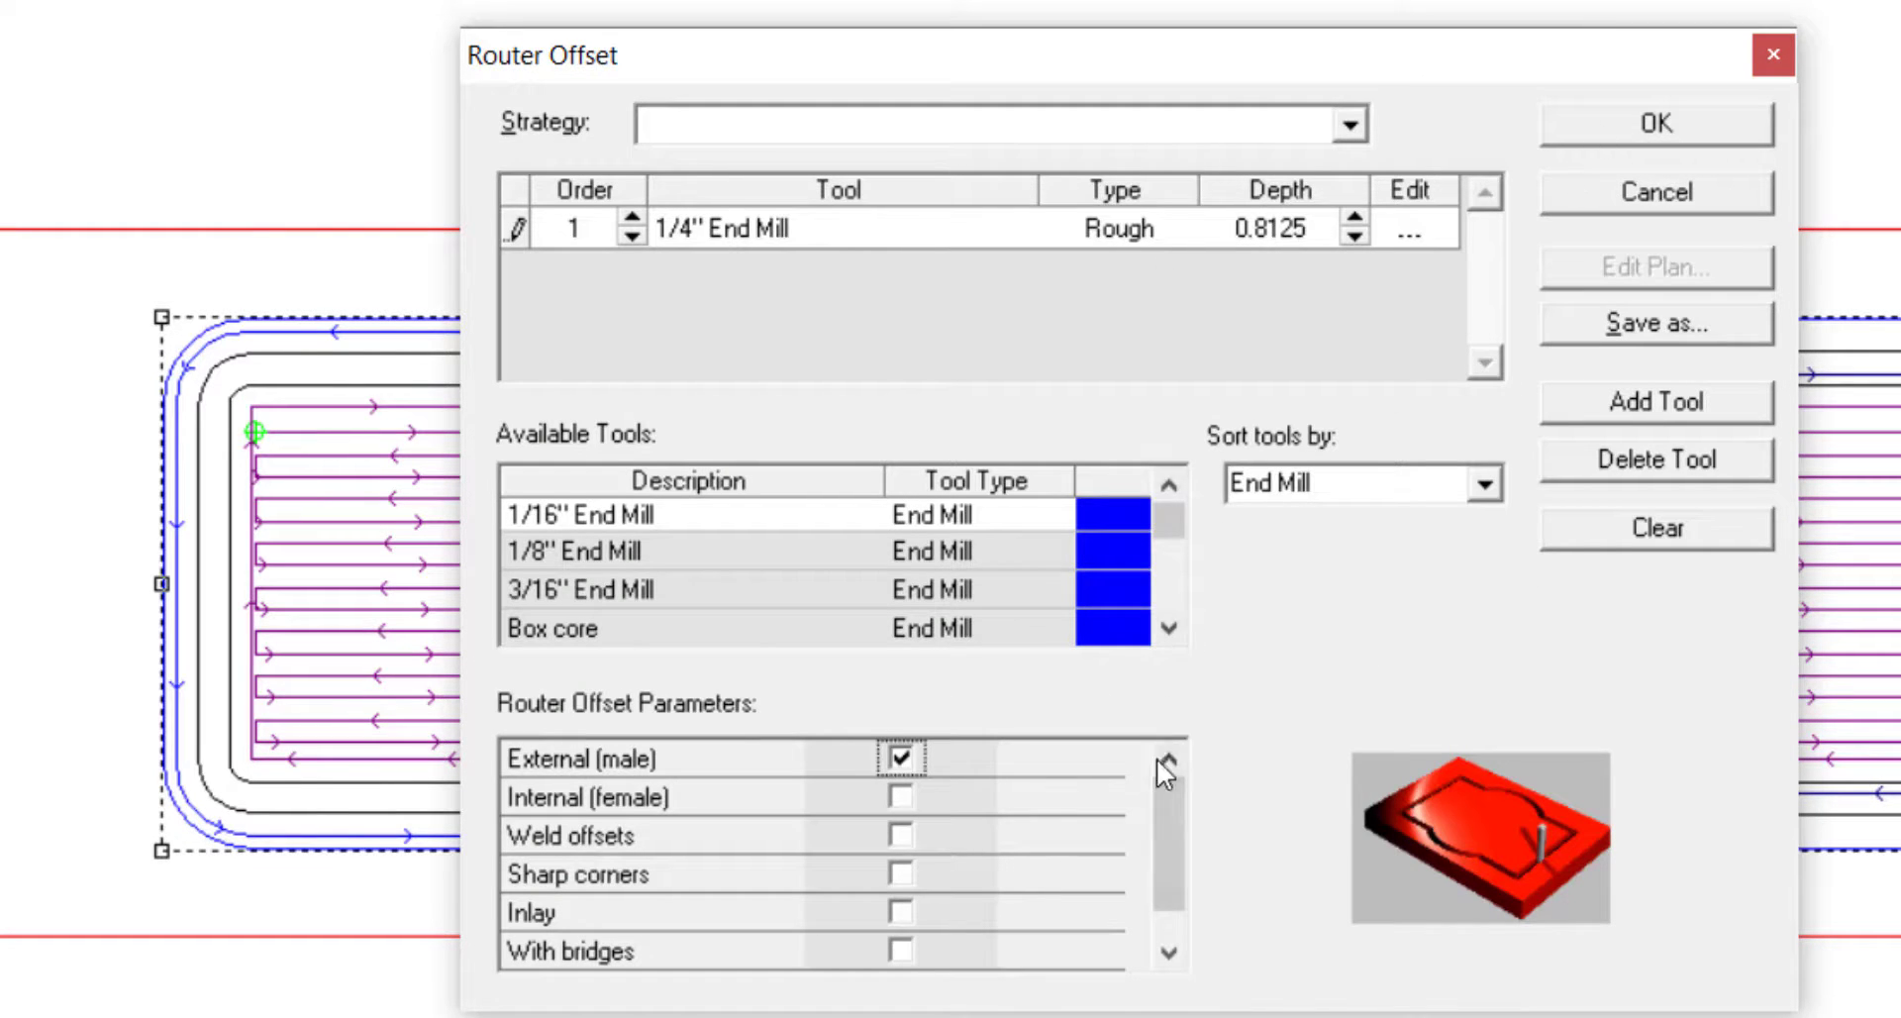
Step: Enable bridges on the external offset, set their number to 4, and create the toolpaths around both parts
scroll(1173, 806, down, 1)
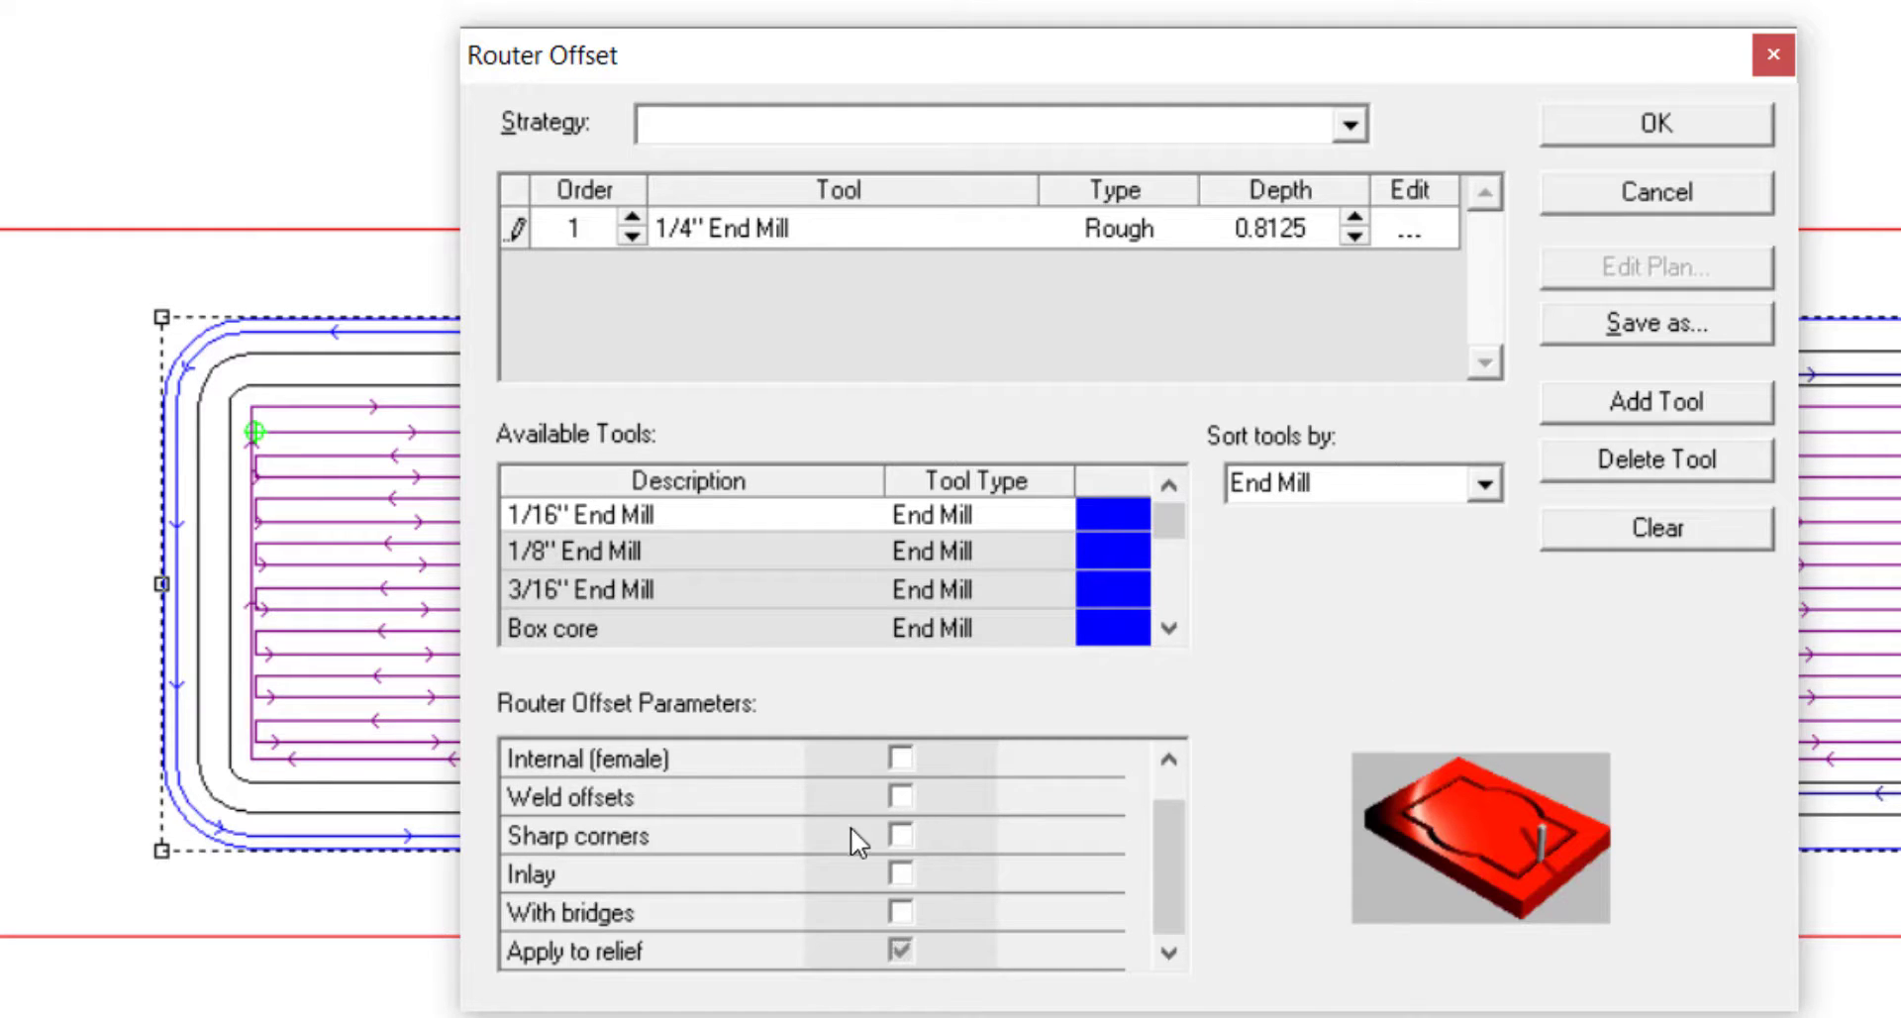
click(900, 912)
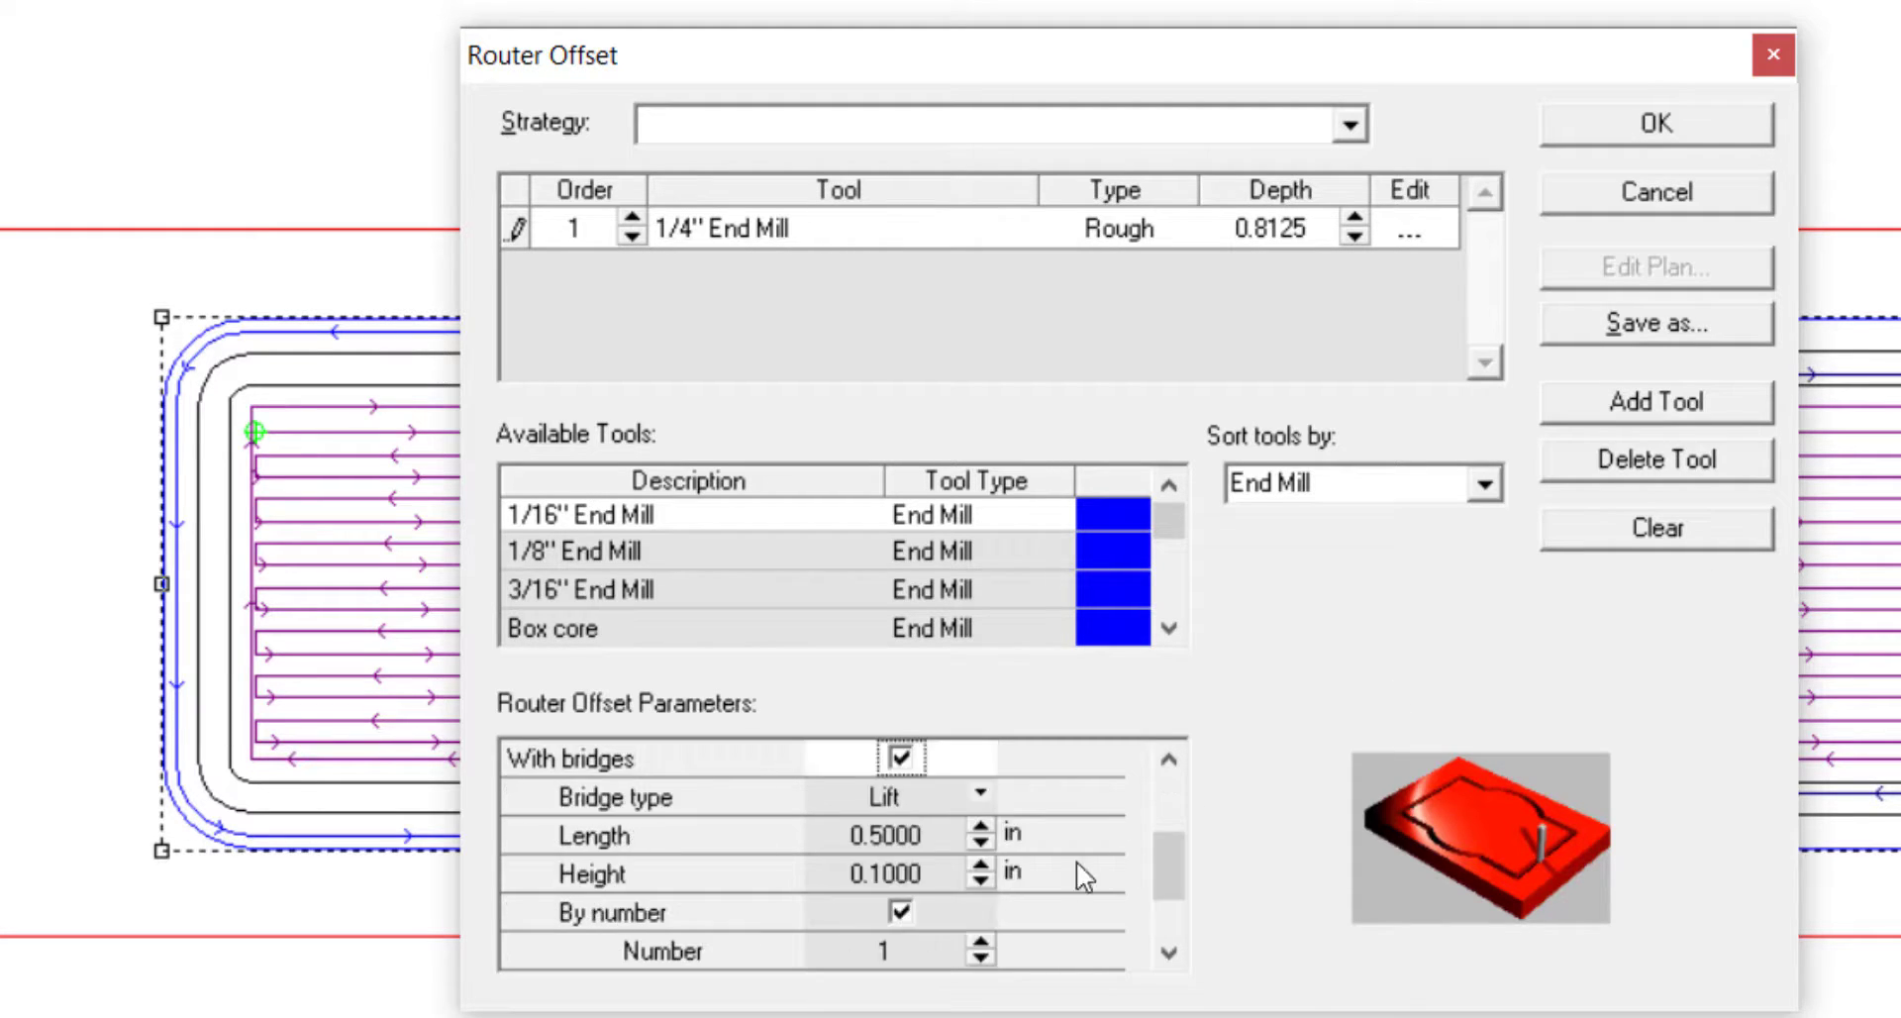
drag(1173, 828, 1173, 876)
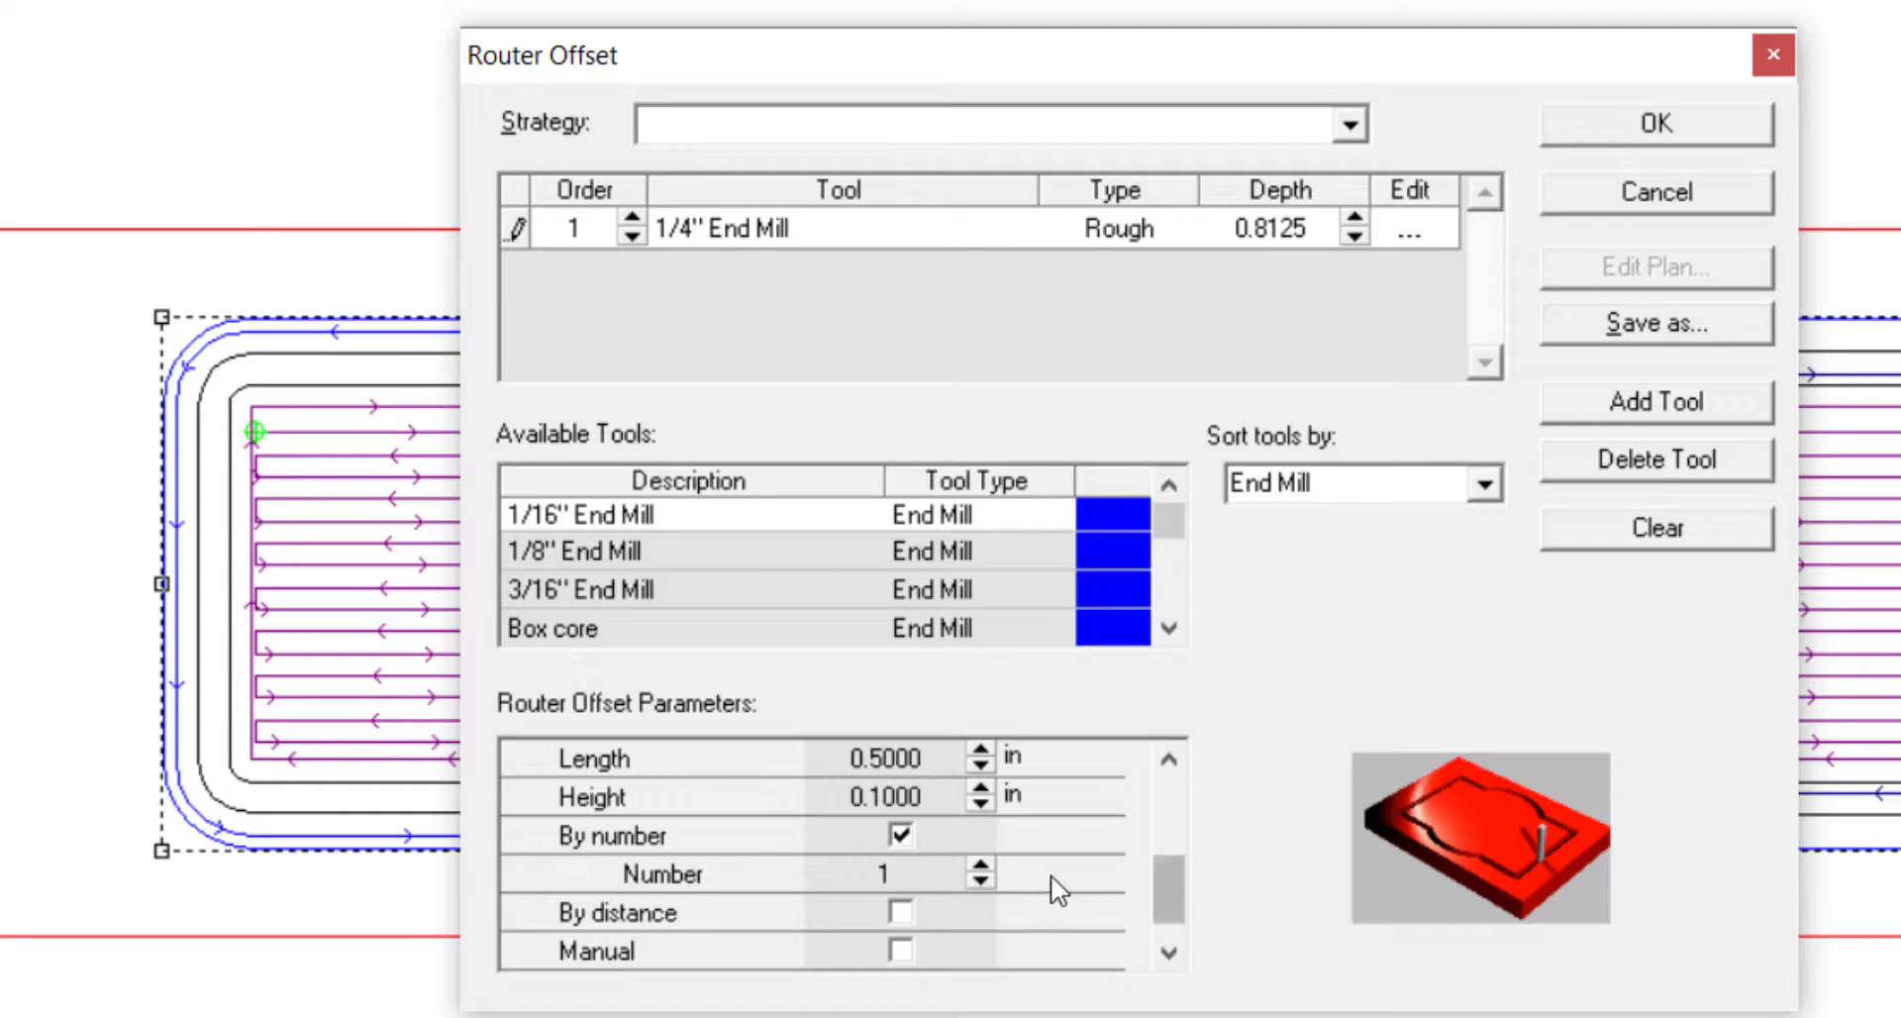
click(982, 867)
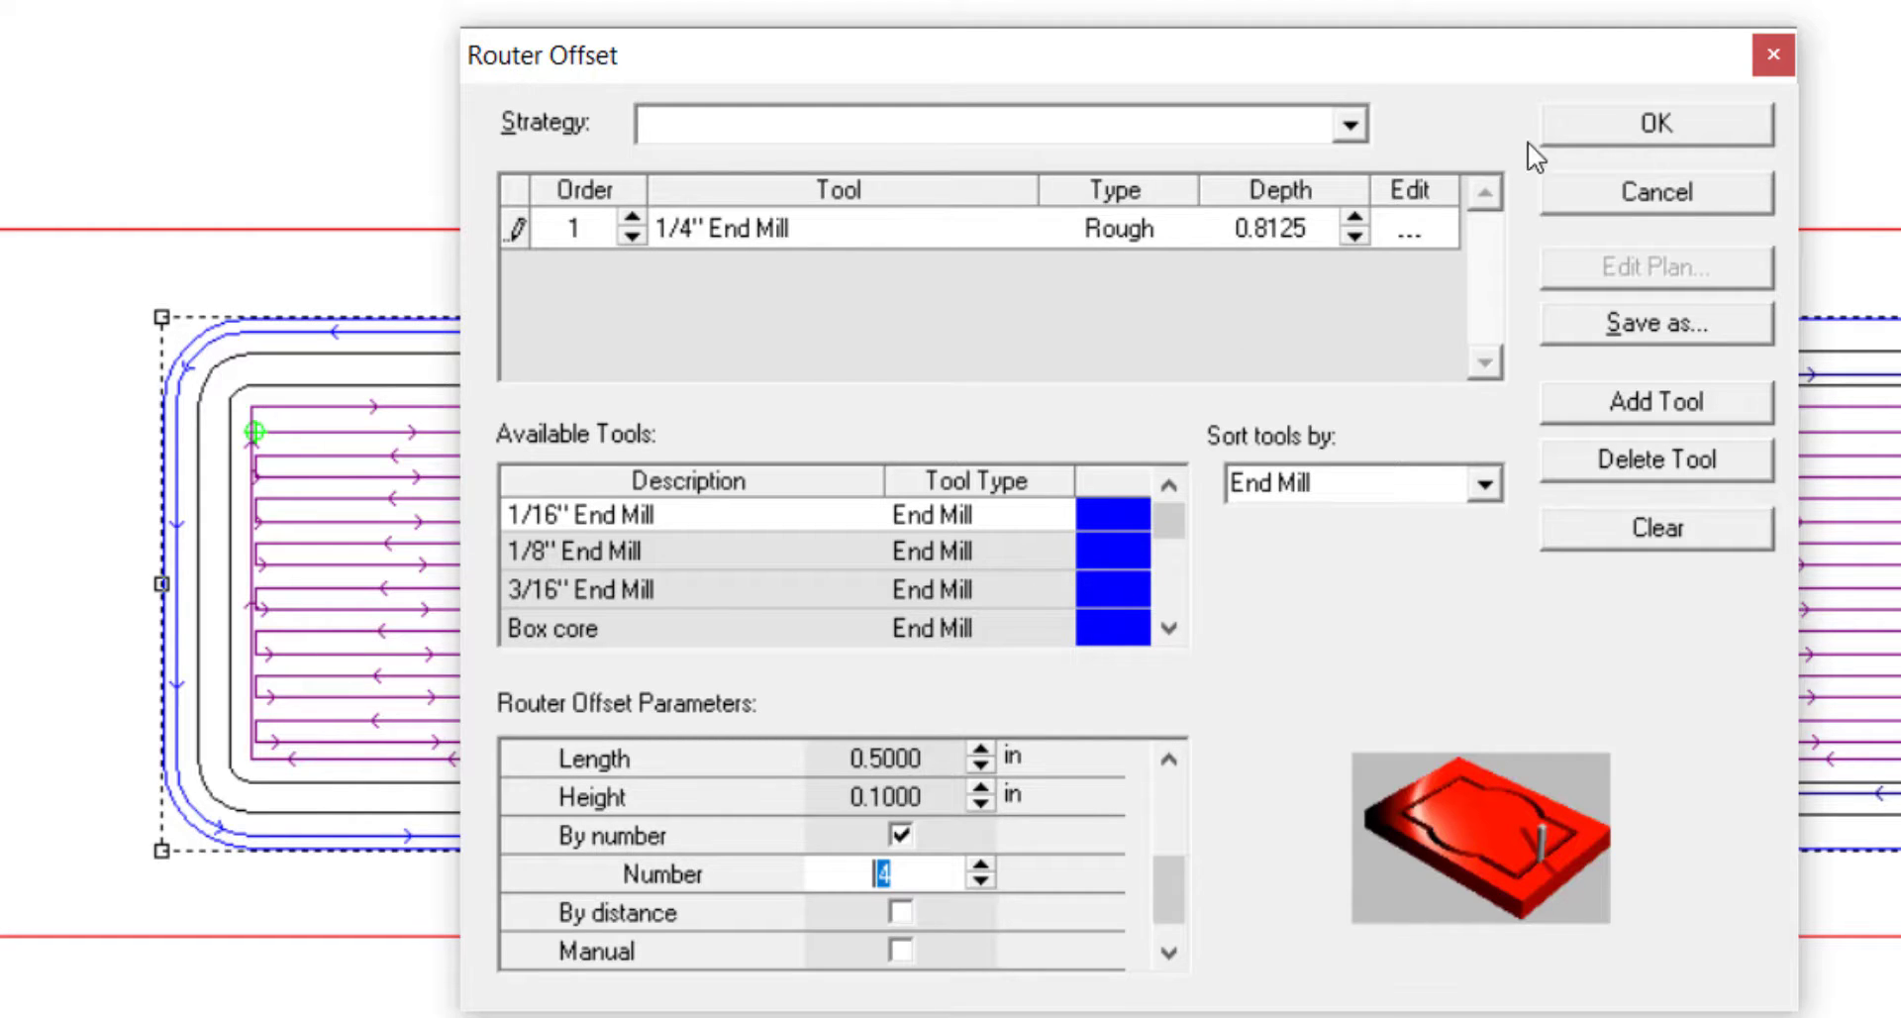
click(1701, 138)
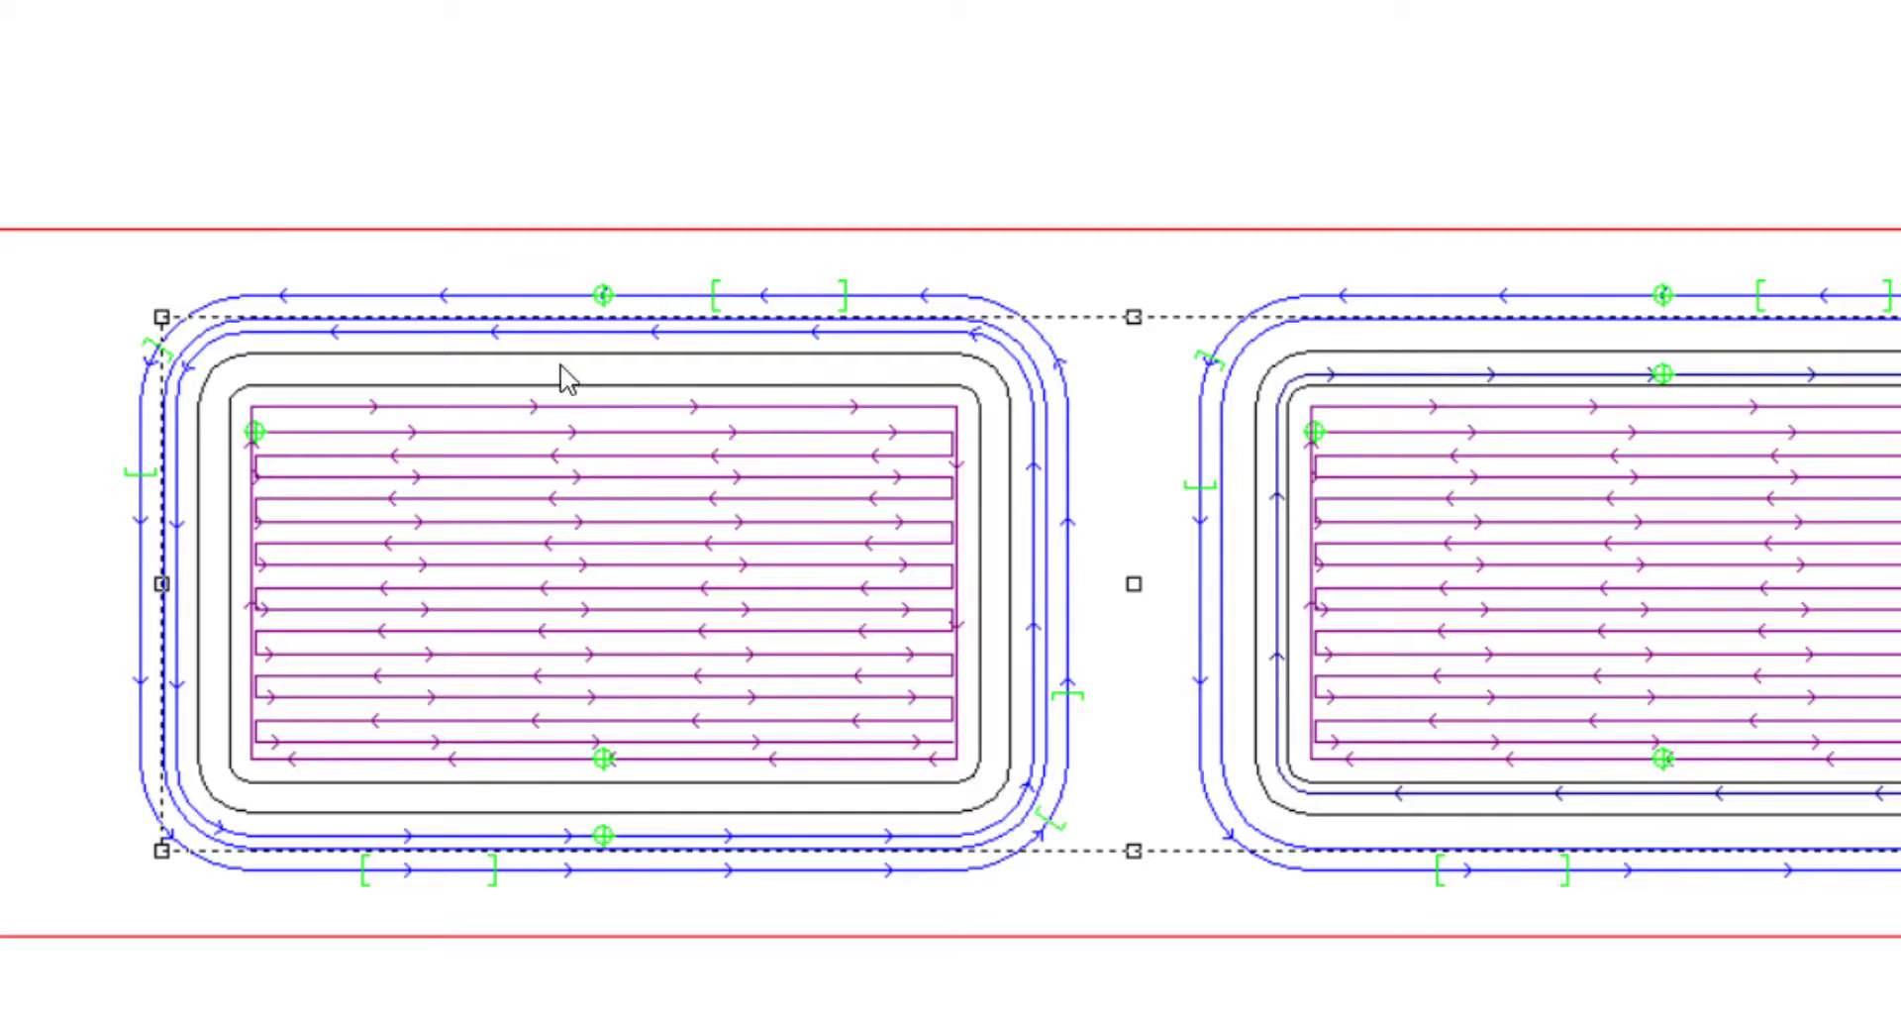
Step: Edit the bridges and move the one at the base's upper-left corner down onto the straight left side
scroll(116, 447, up, 2)
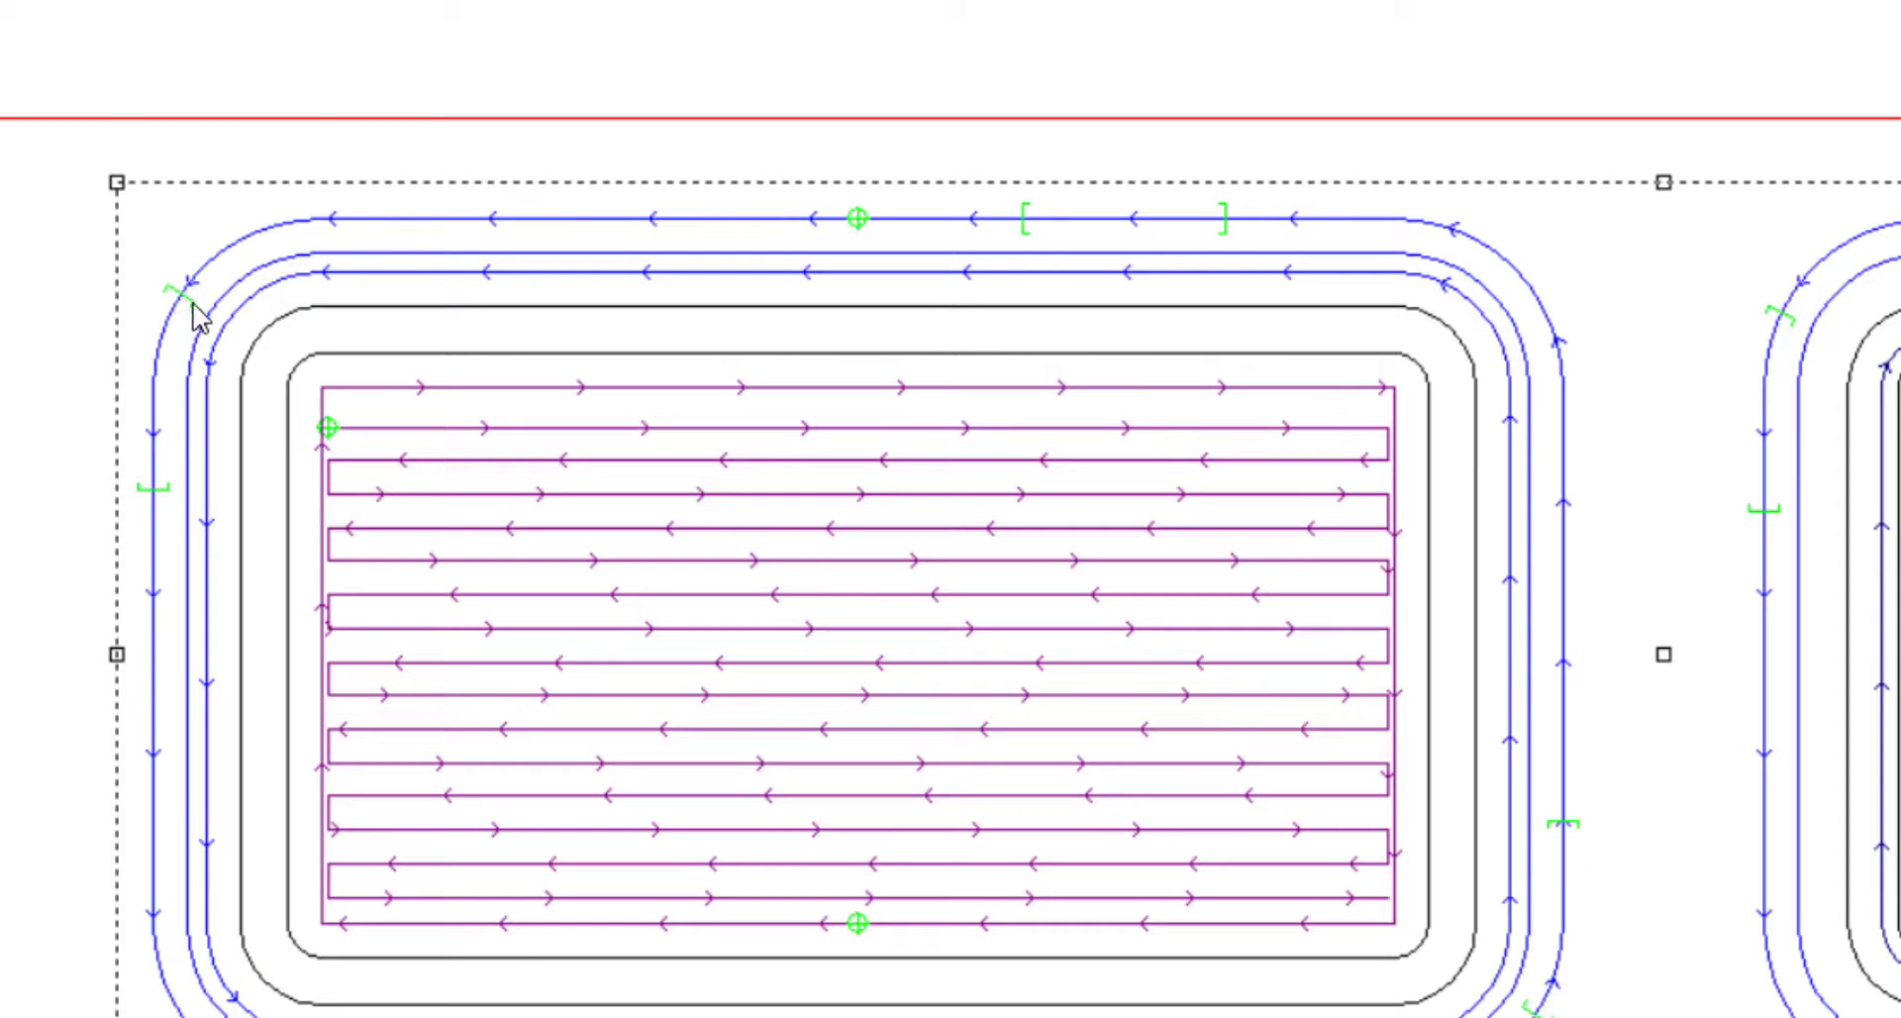
scroll(535, 658, down, 2)
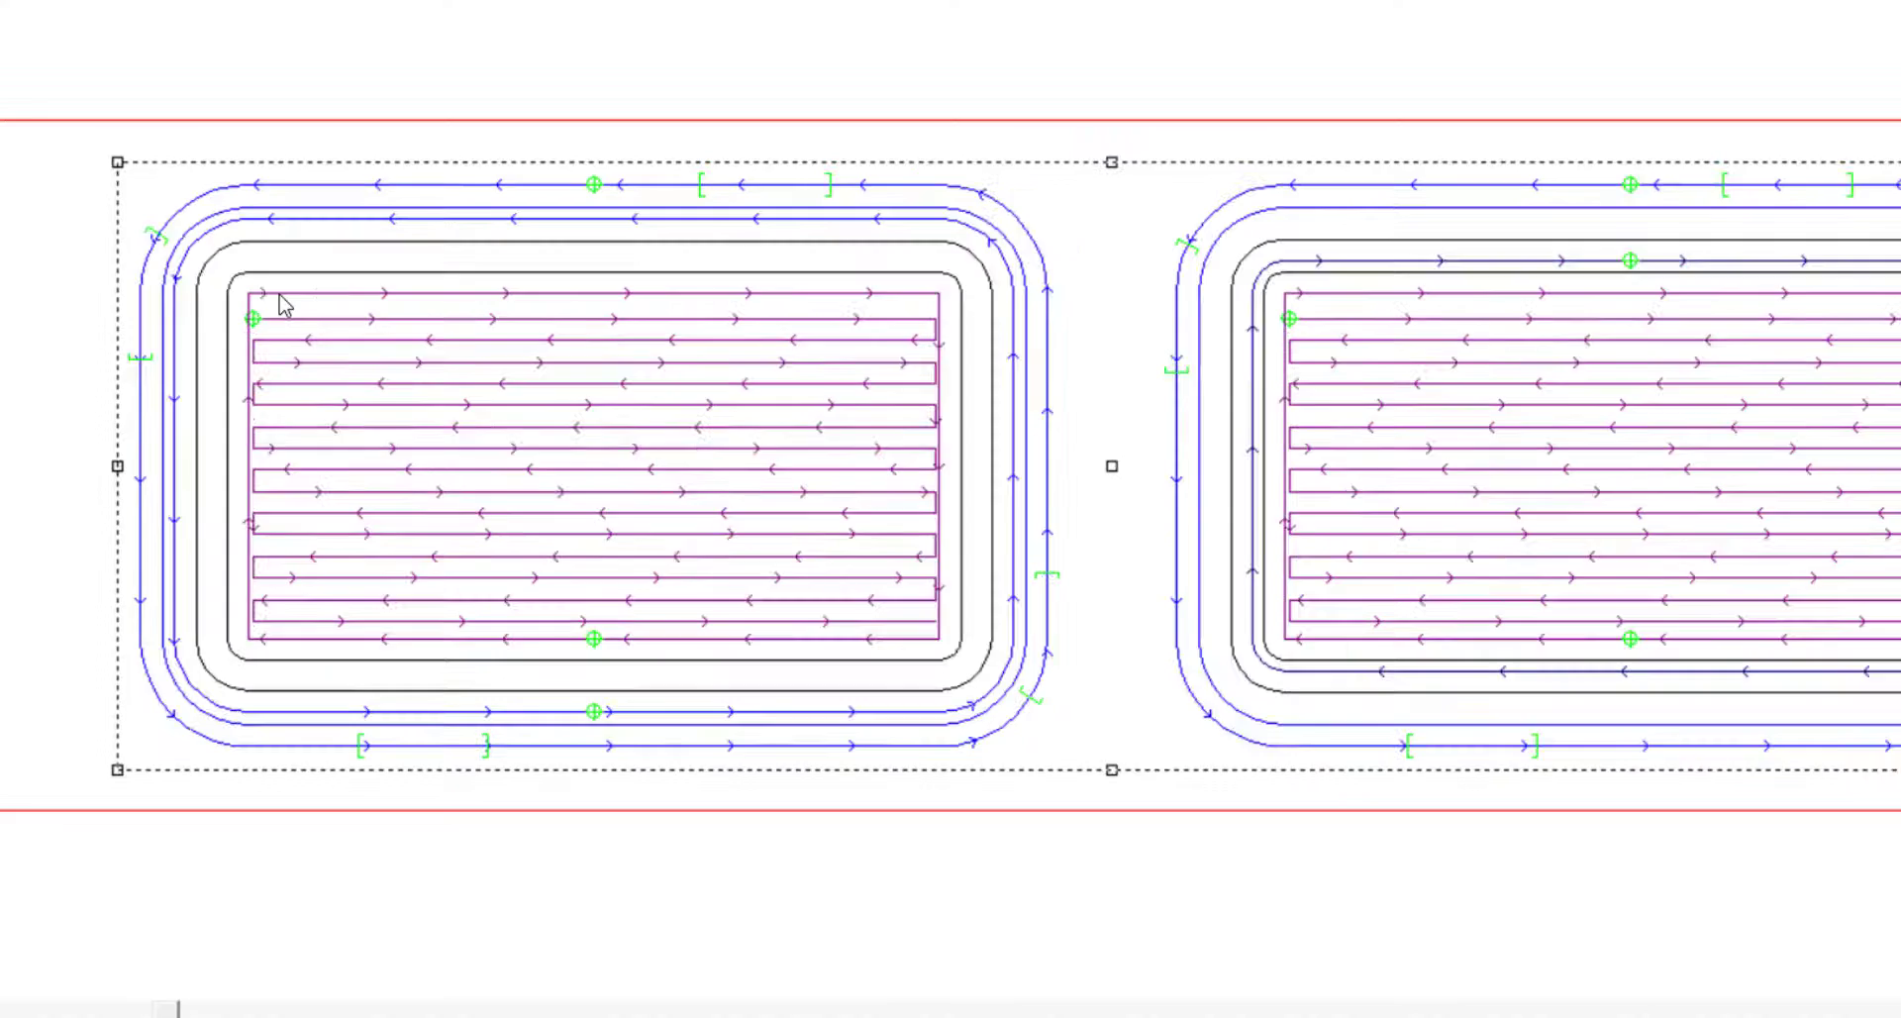
scroll(282, 294, down, 1)
click(578, 163)
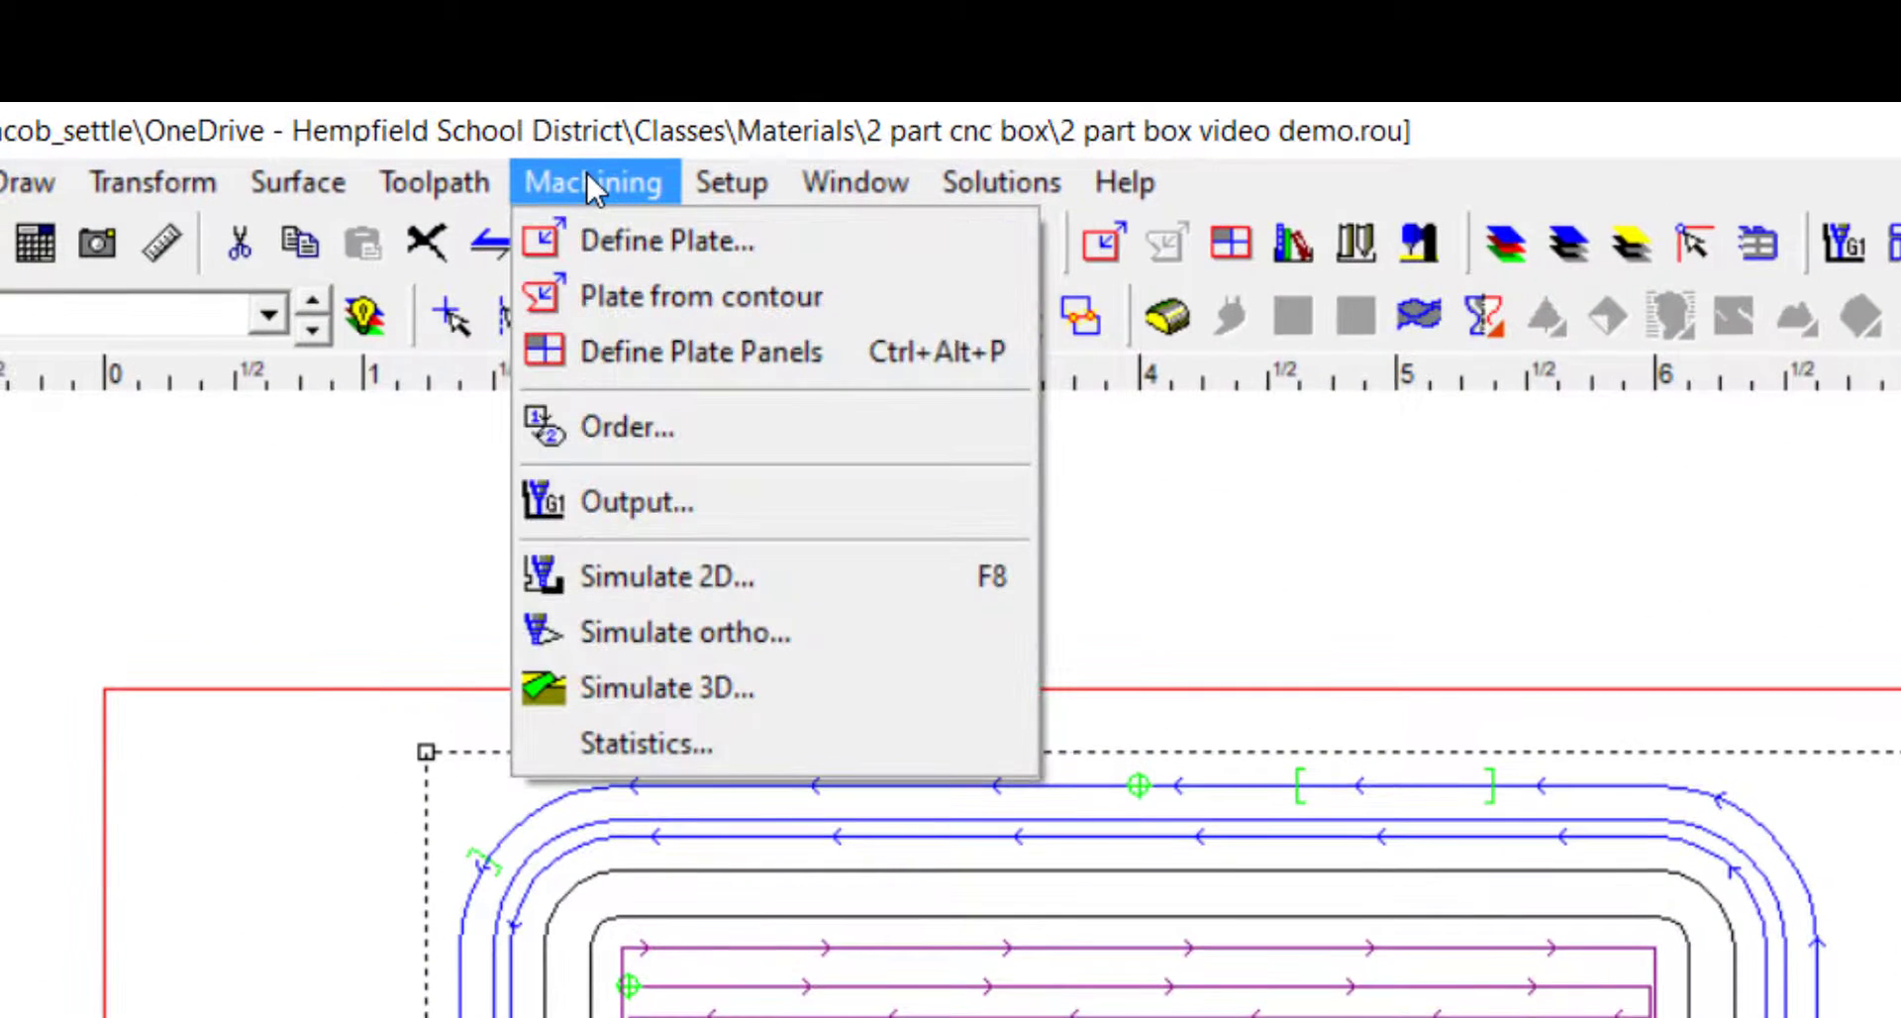
mouse_move(407, 187)
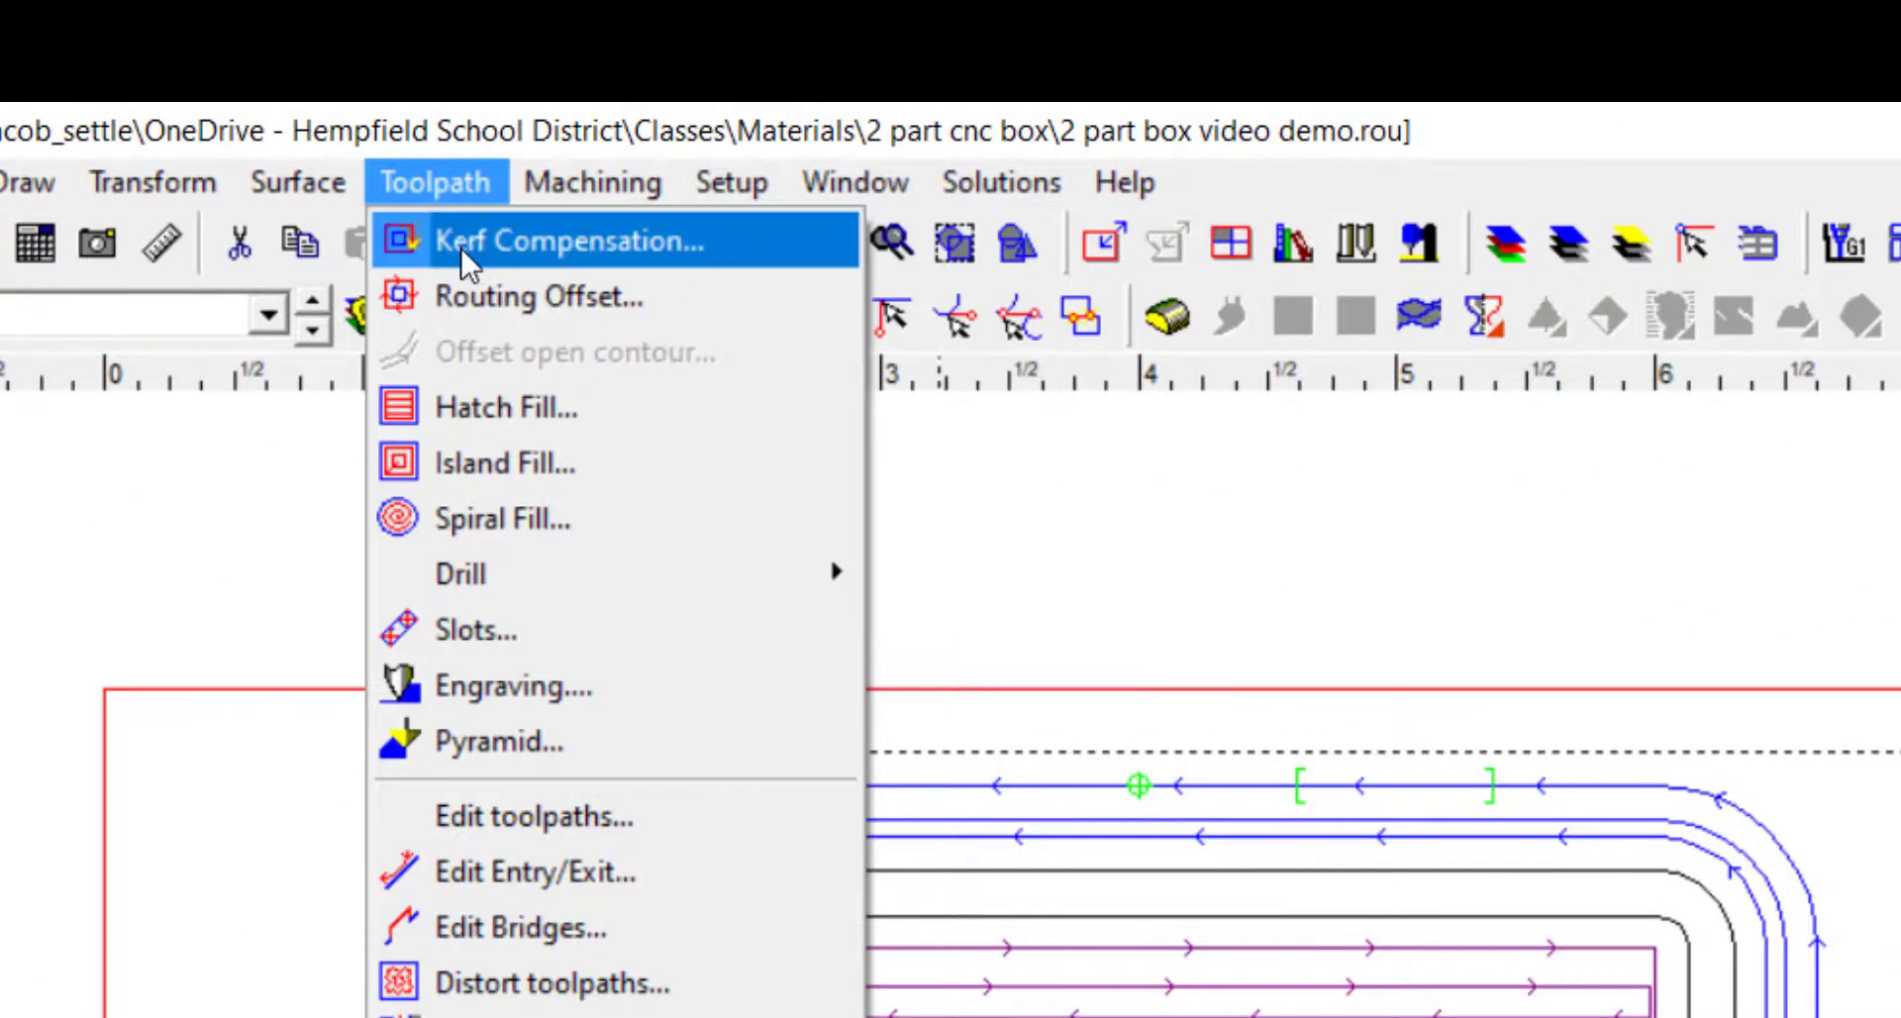
click(551, 928)
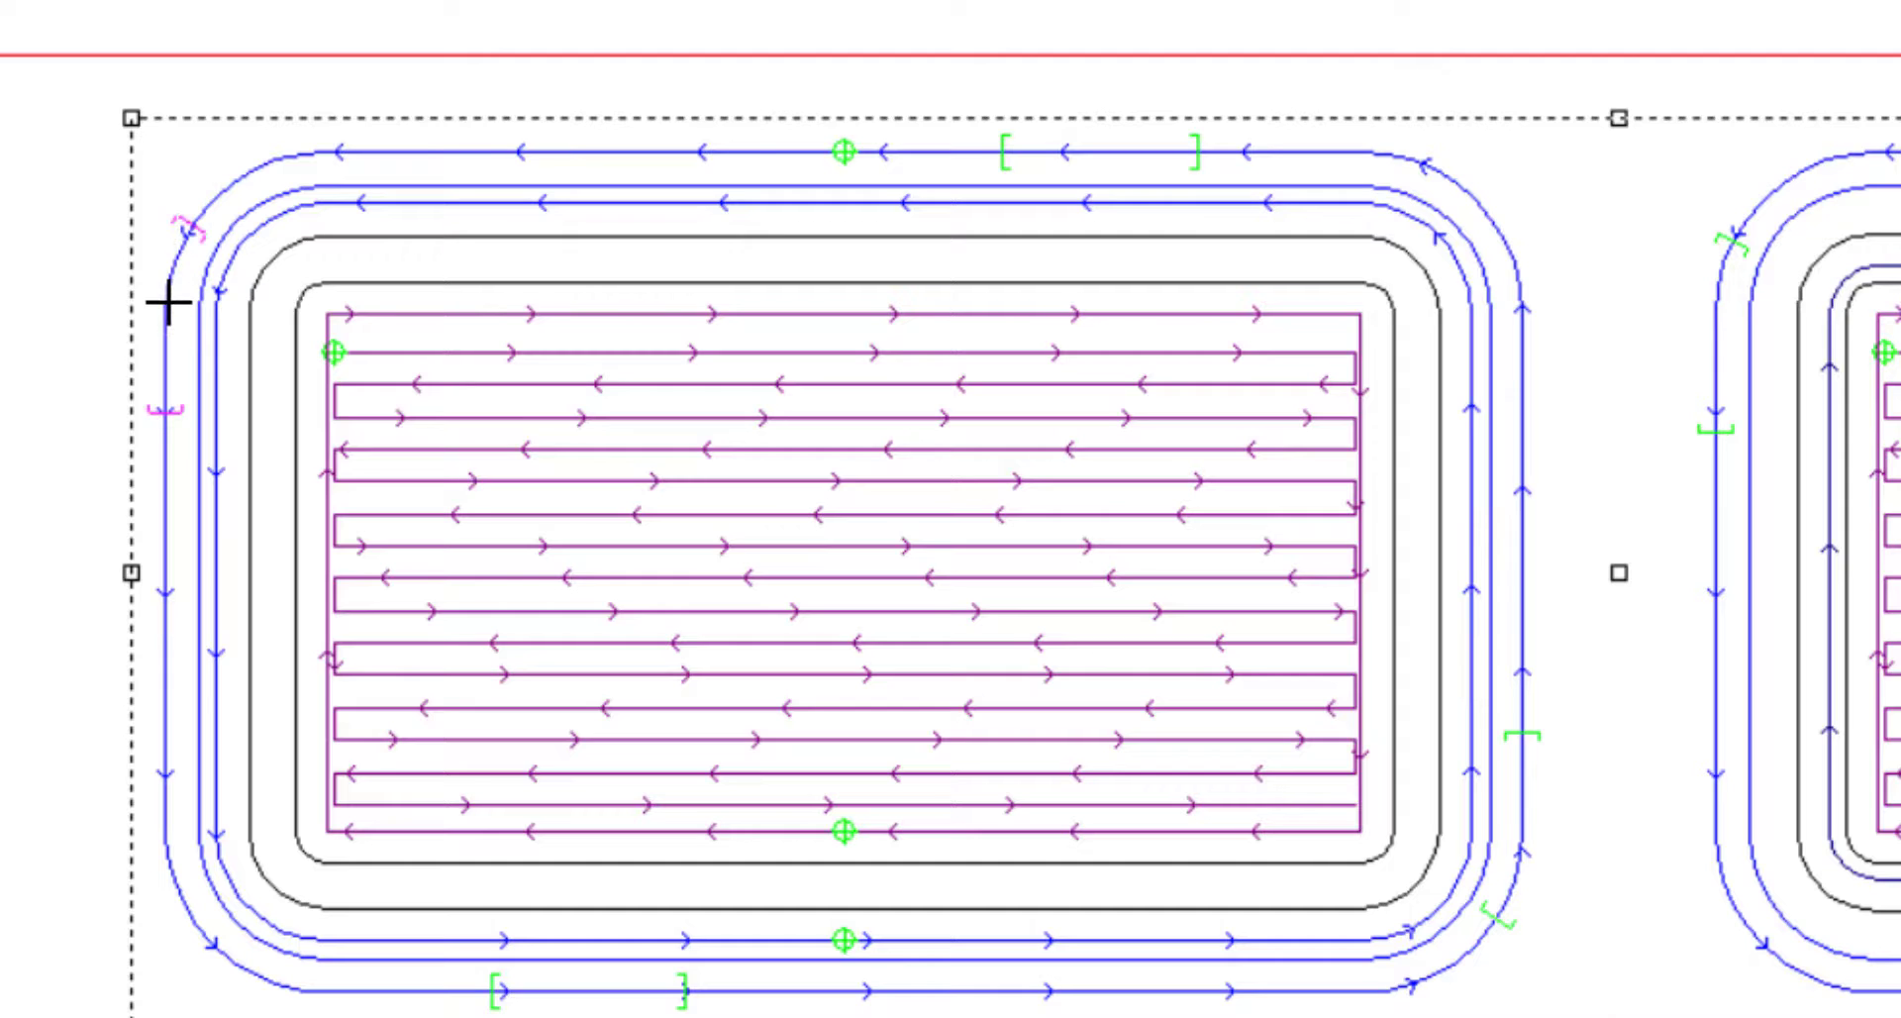
click(154, 488)
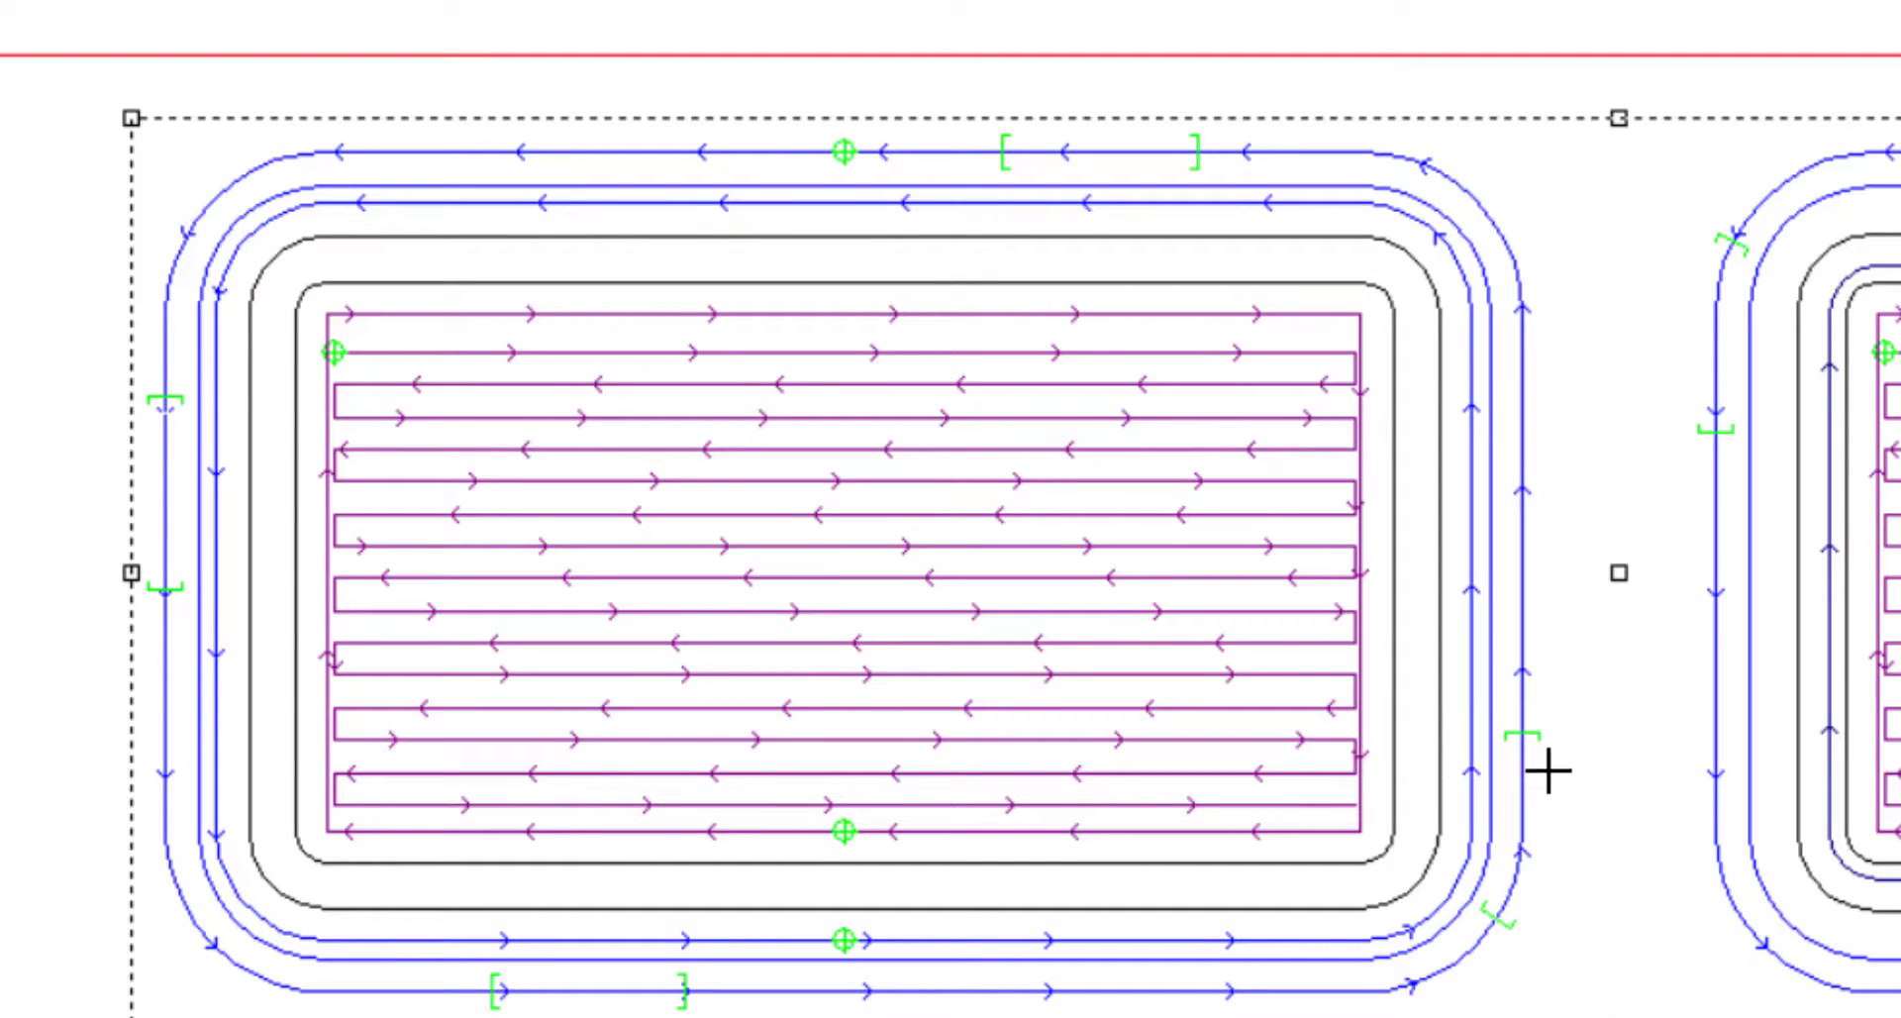
Step: Move the remaining corner bridges onto the straight vertical sides of both outer profiles and finish bridge editing
click(1532, 722)
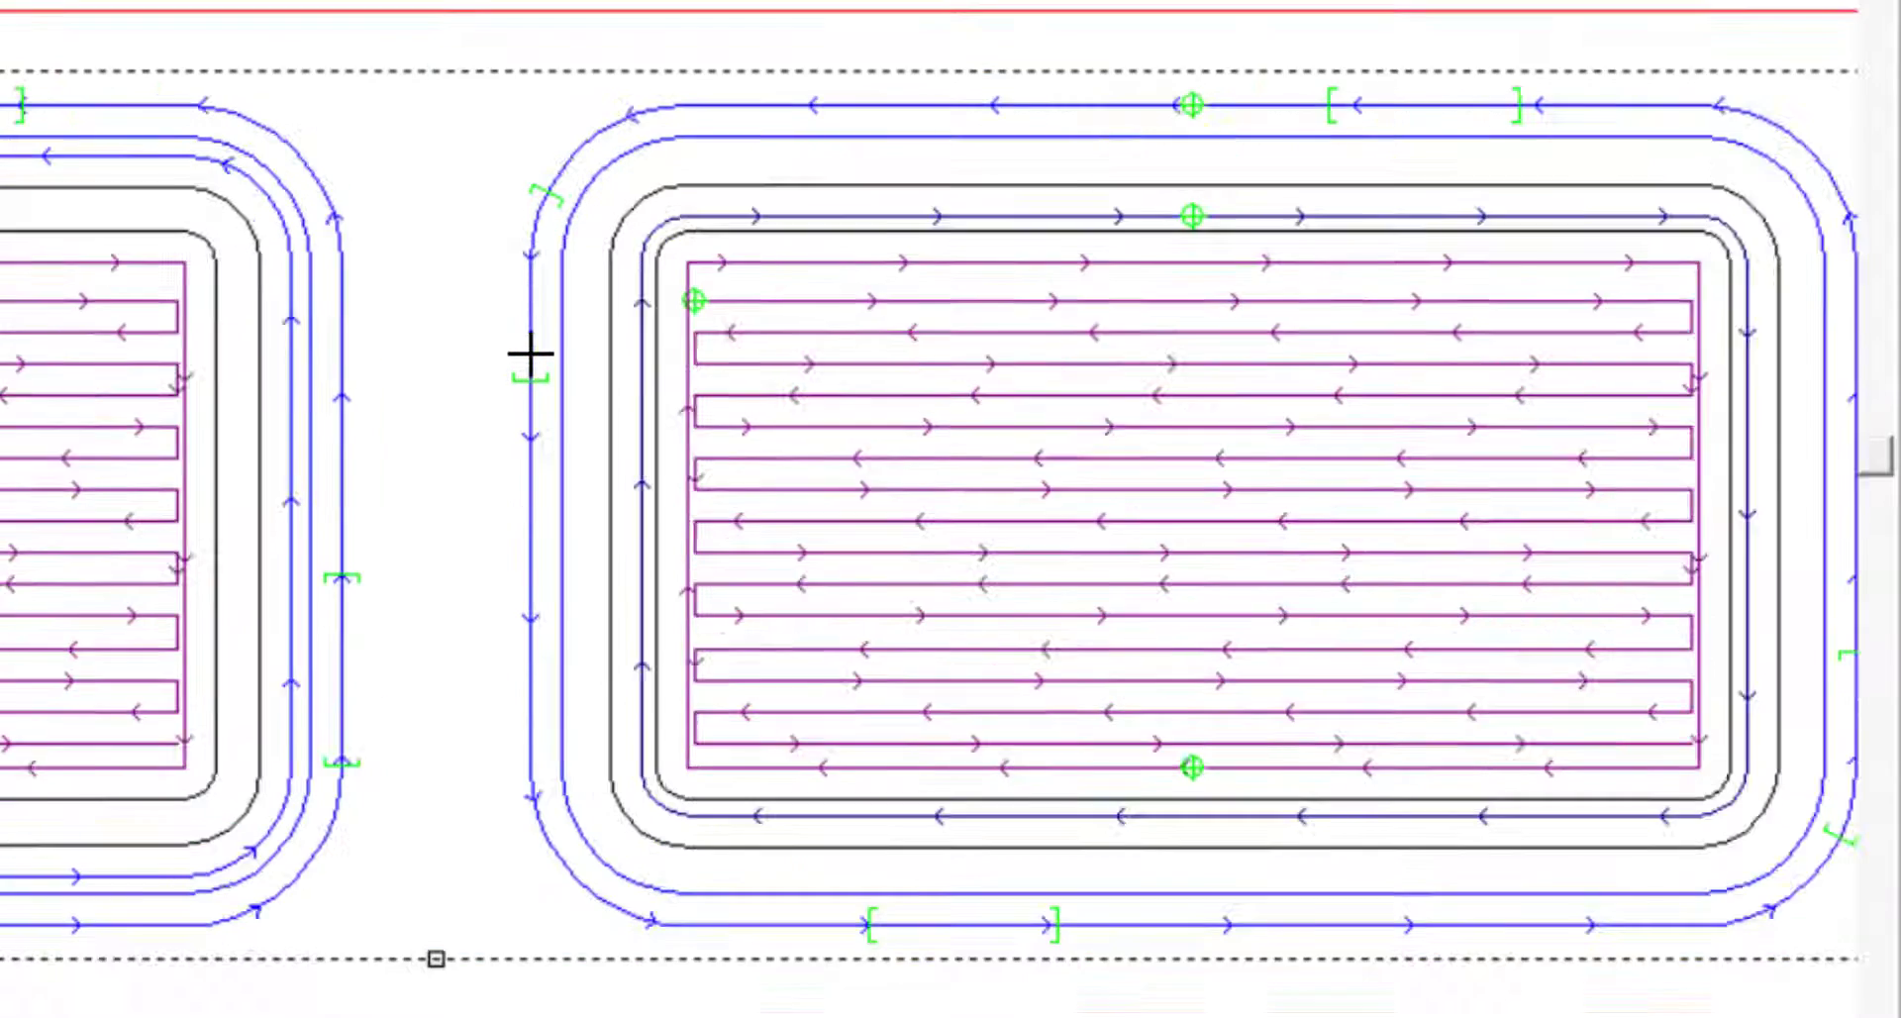
scroll(530, 353, up, 1)
drag(540, 296, 536, 360)
scroll(512, 354, down, 2)
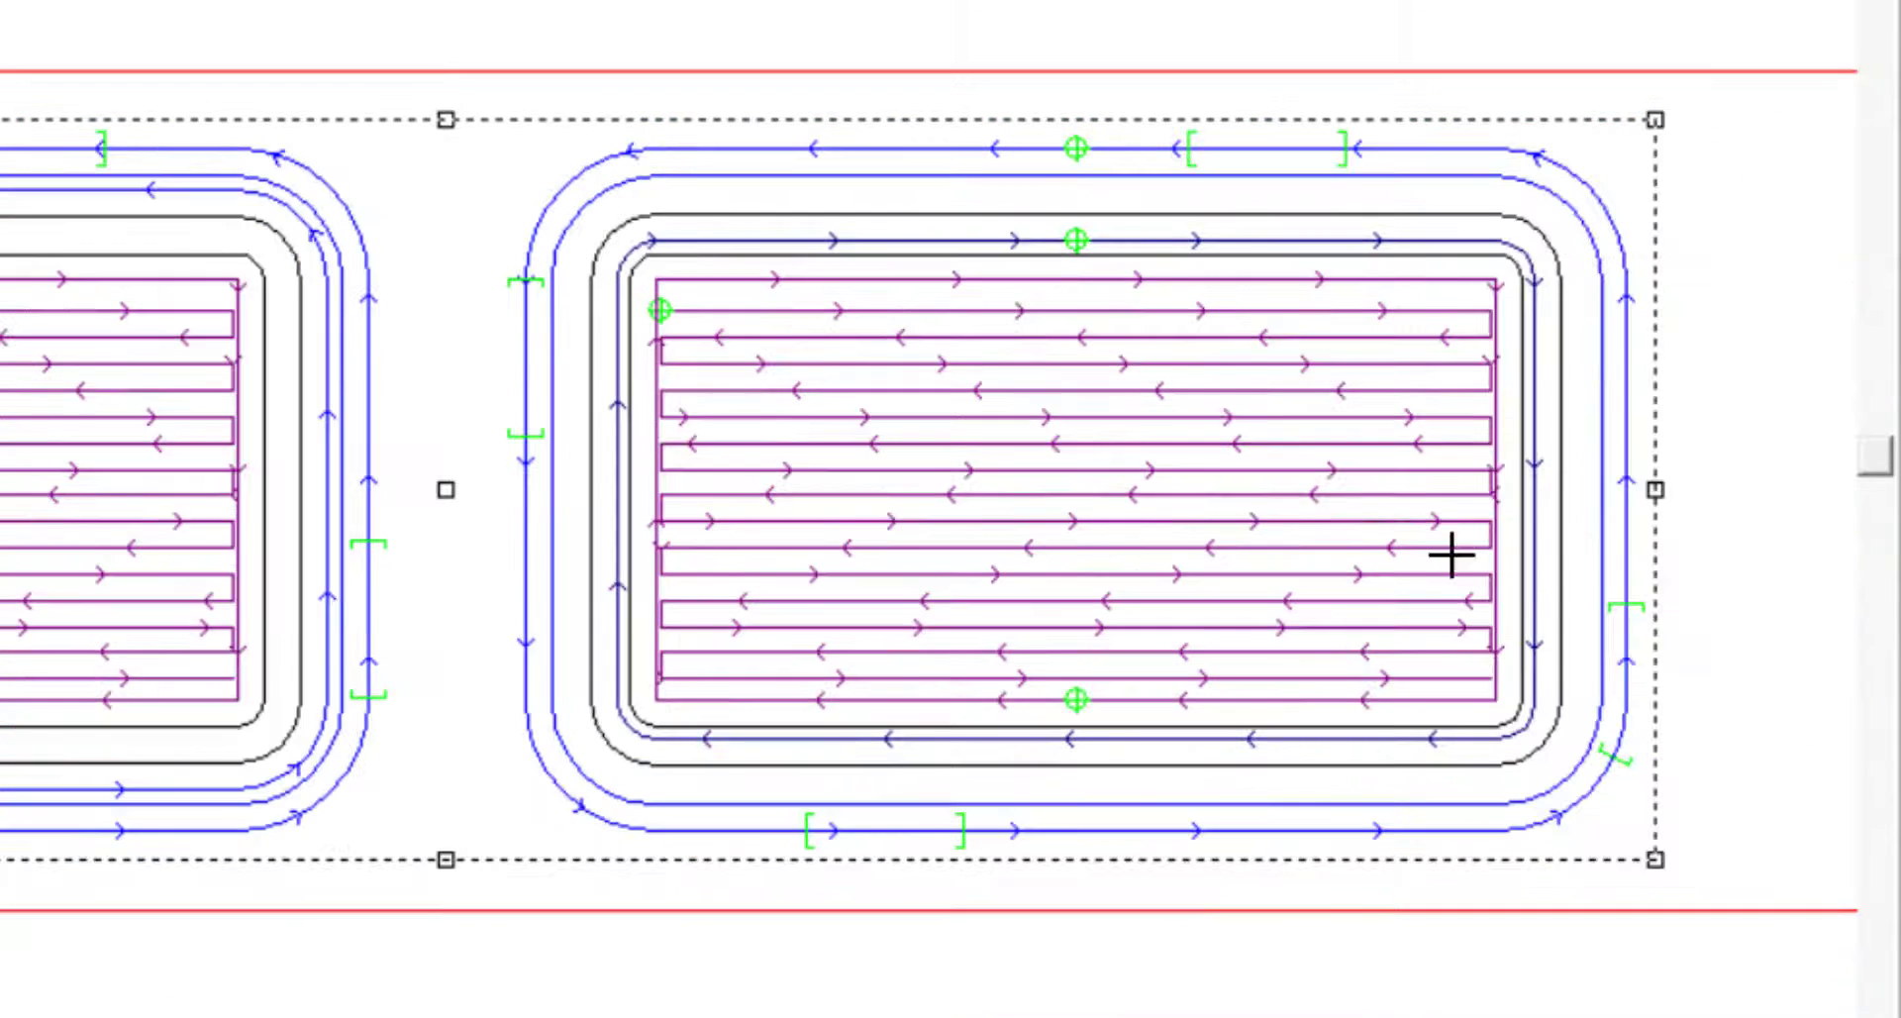
scroll(1718, 679, up, 1)
drag(1621, 679, 1617, 606)
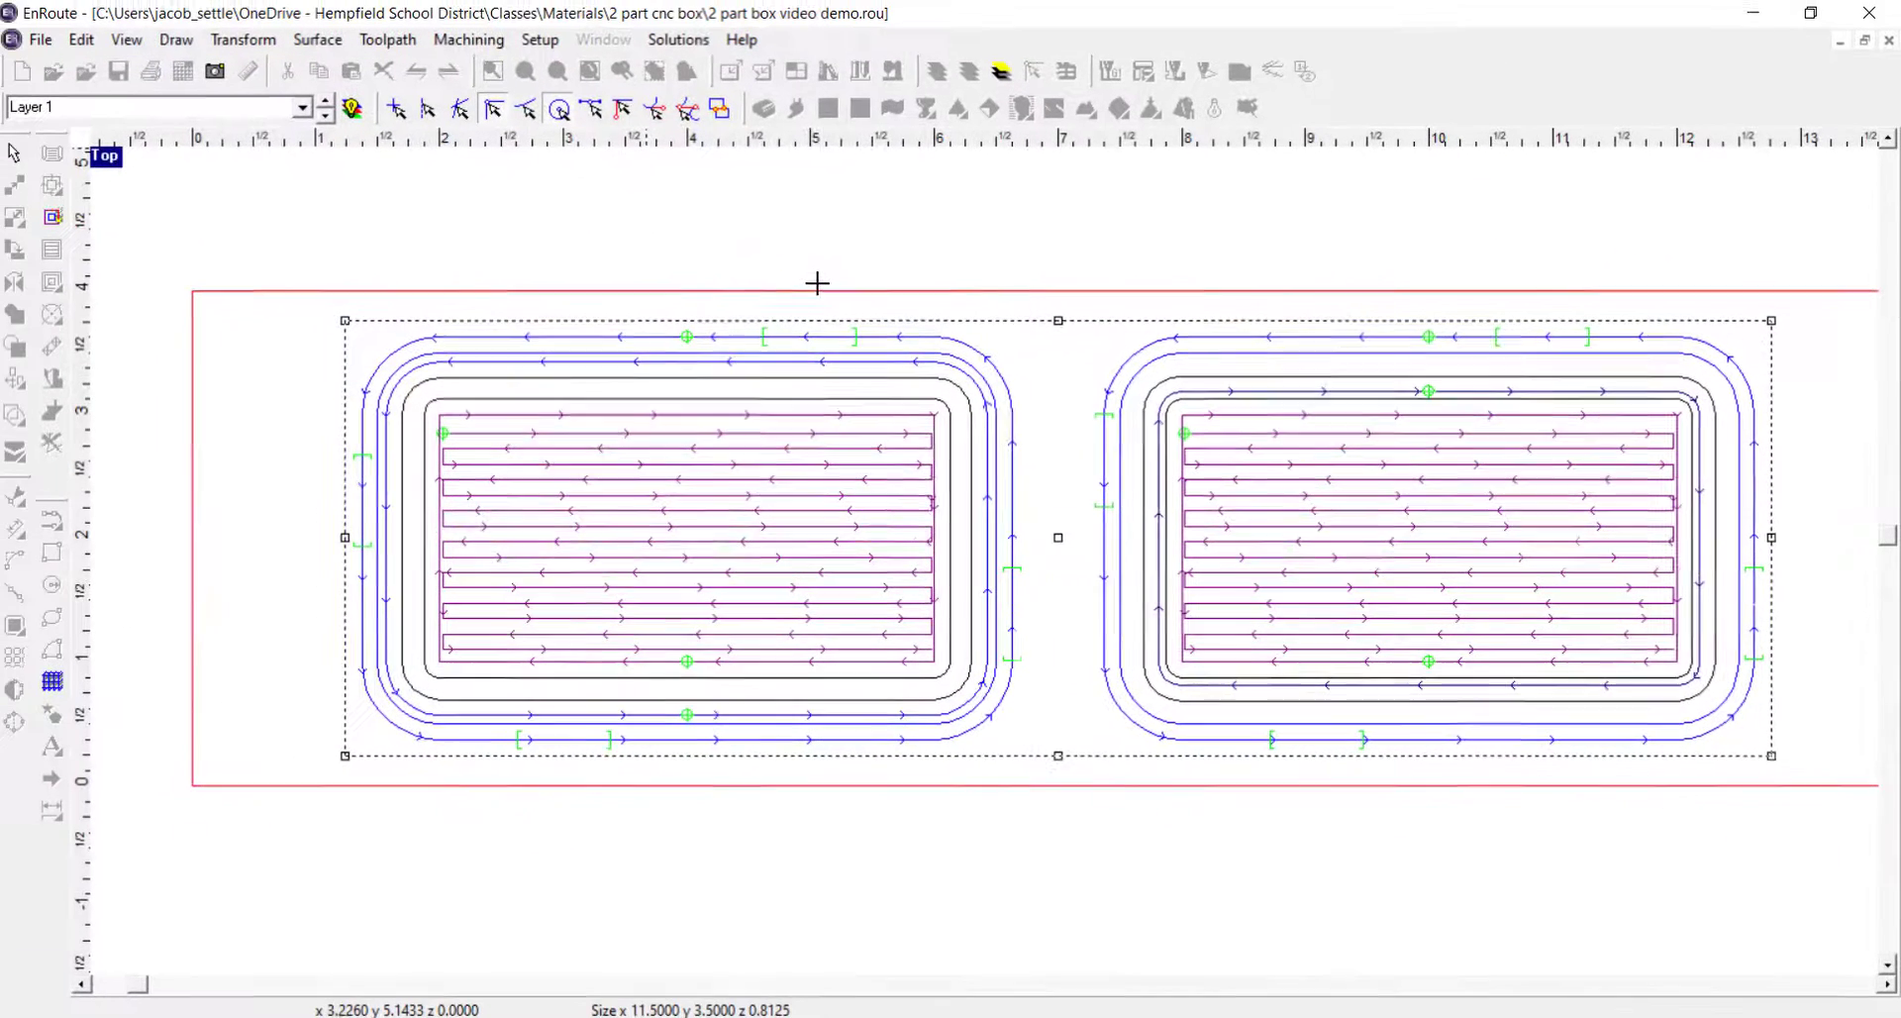
right_click(826, 250)
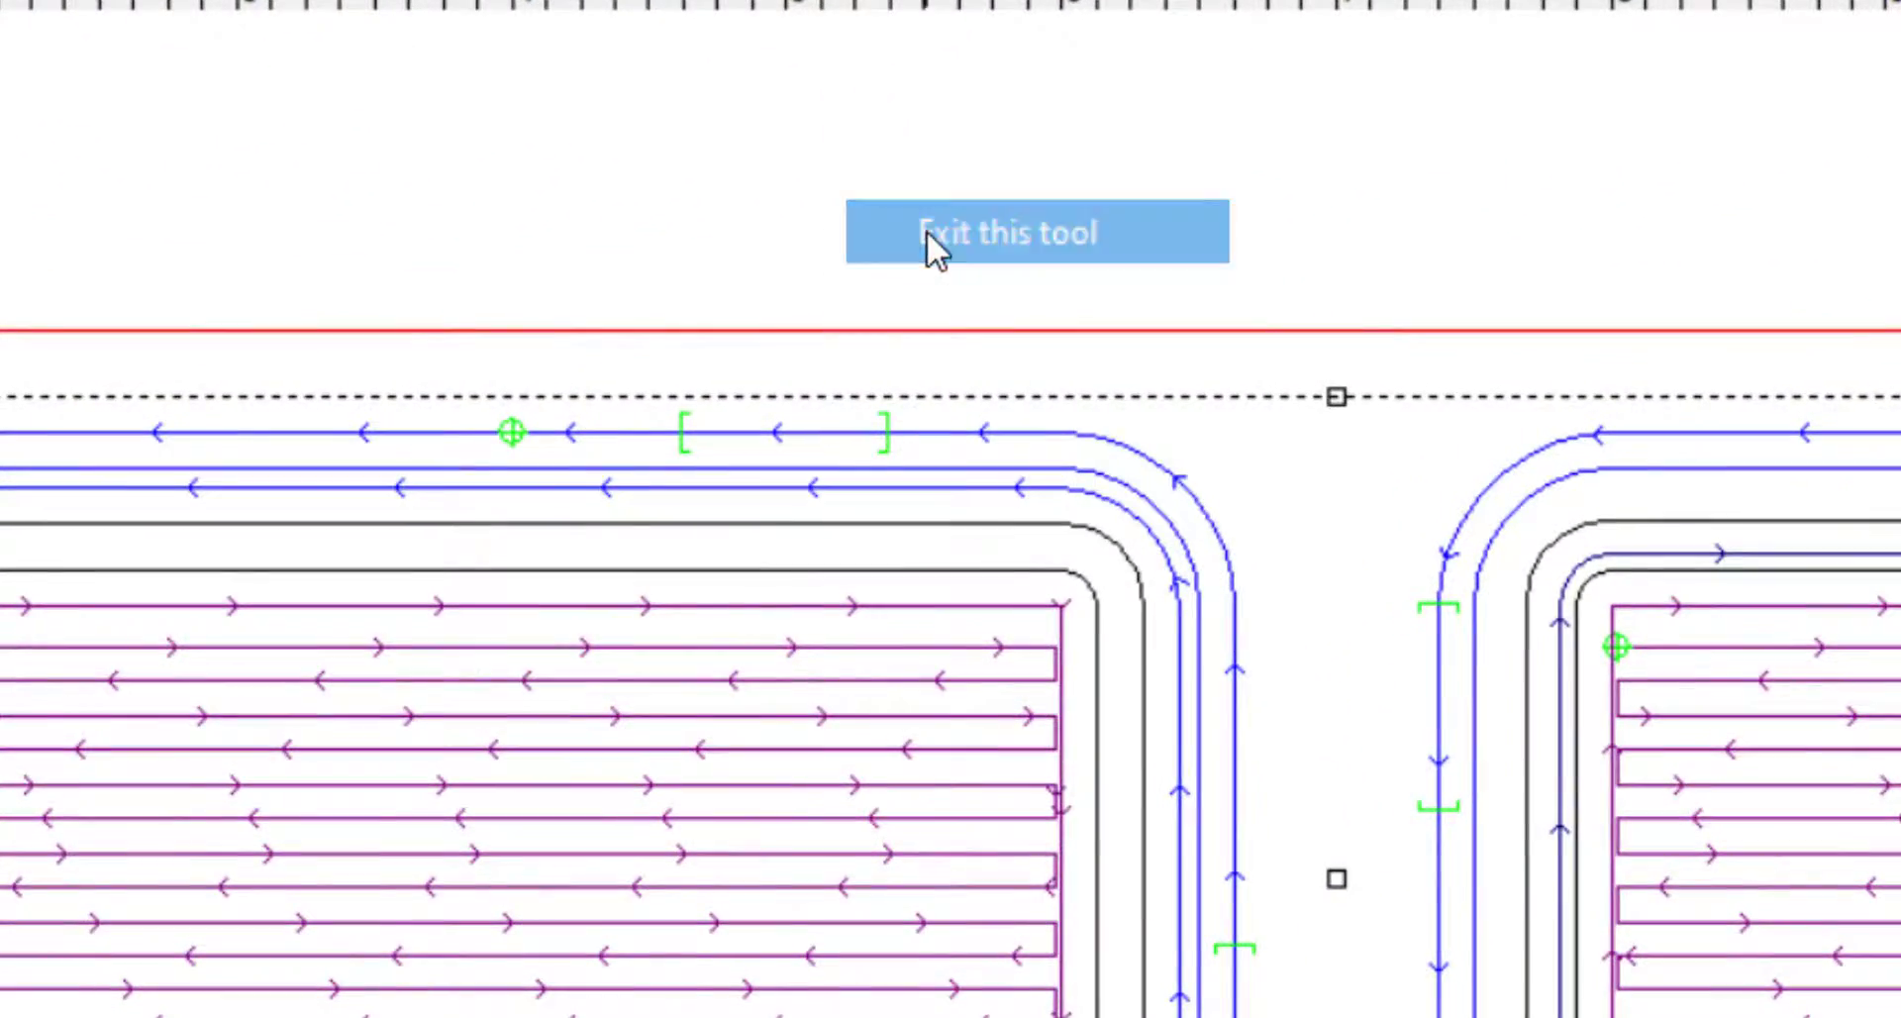
click(928, 235)
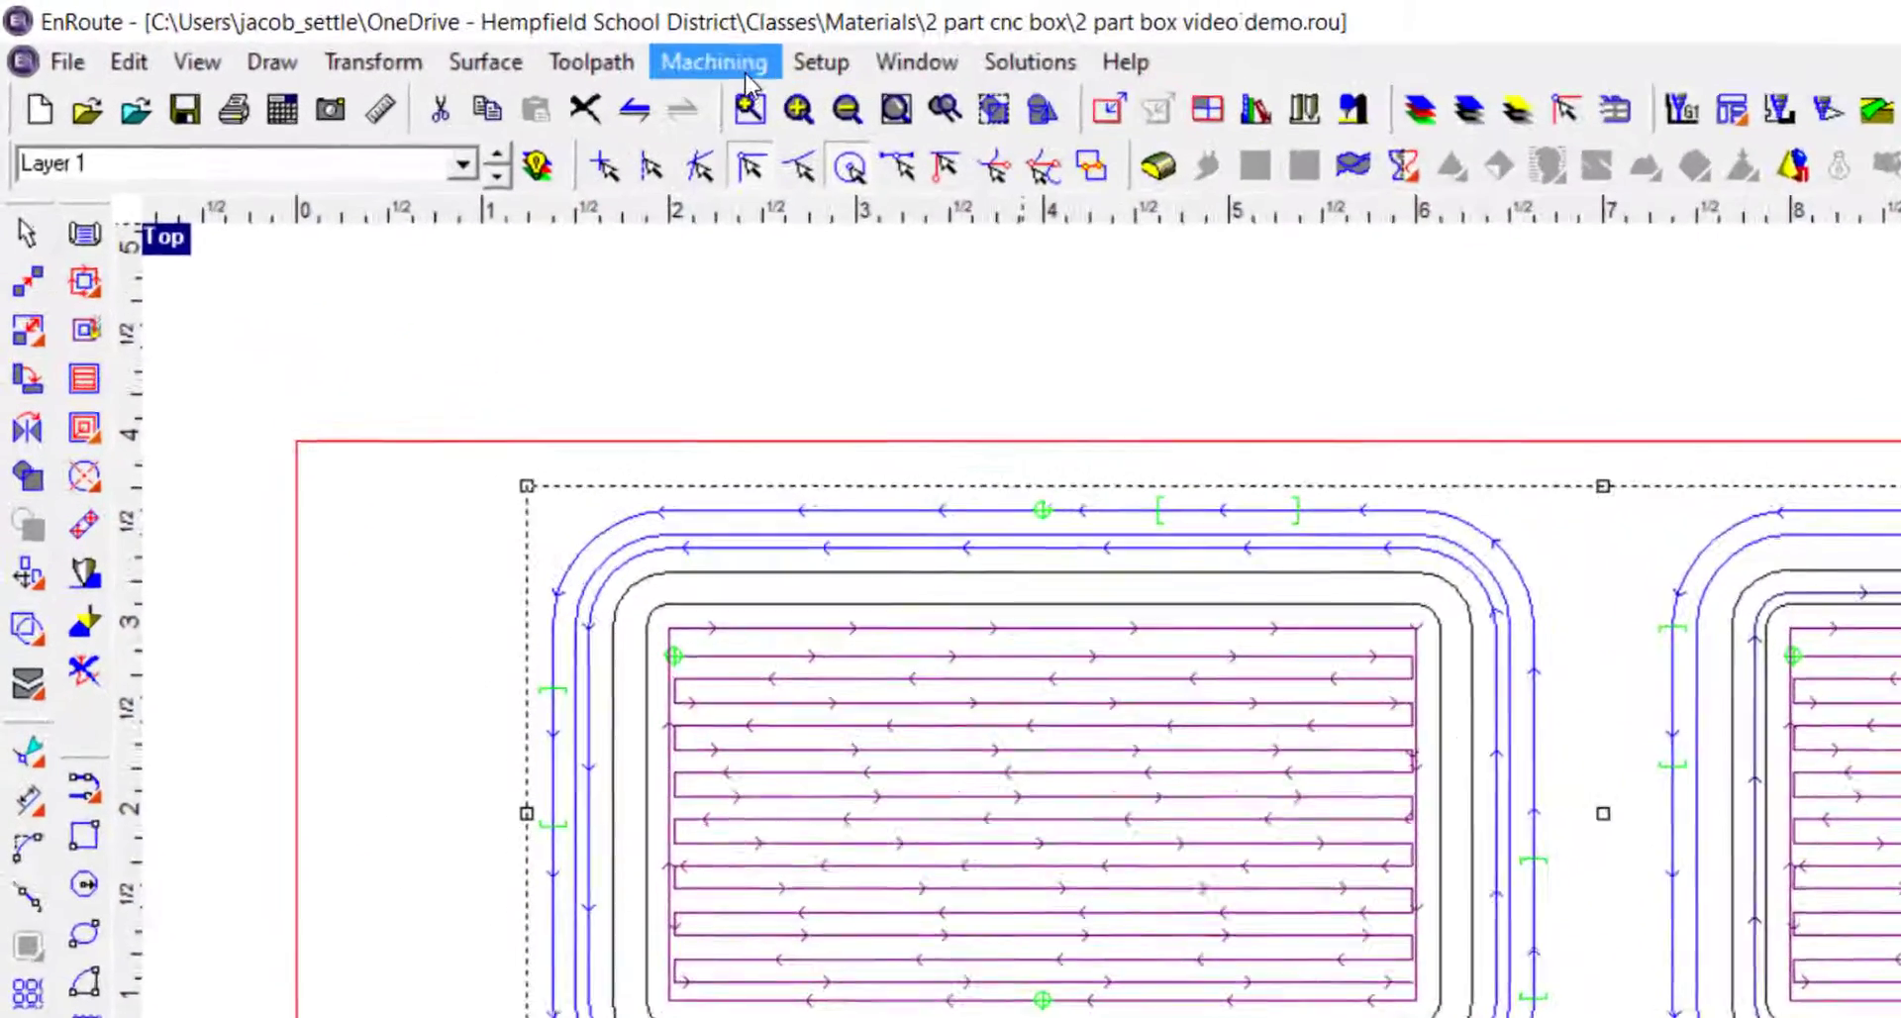
click(490, 44)
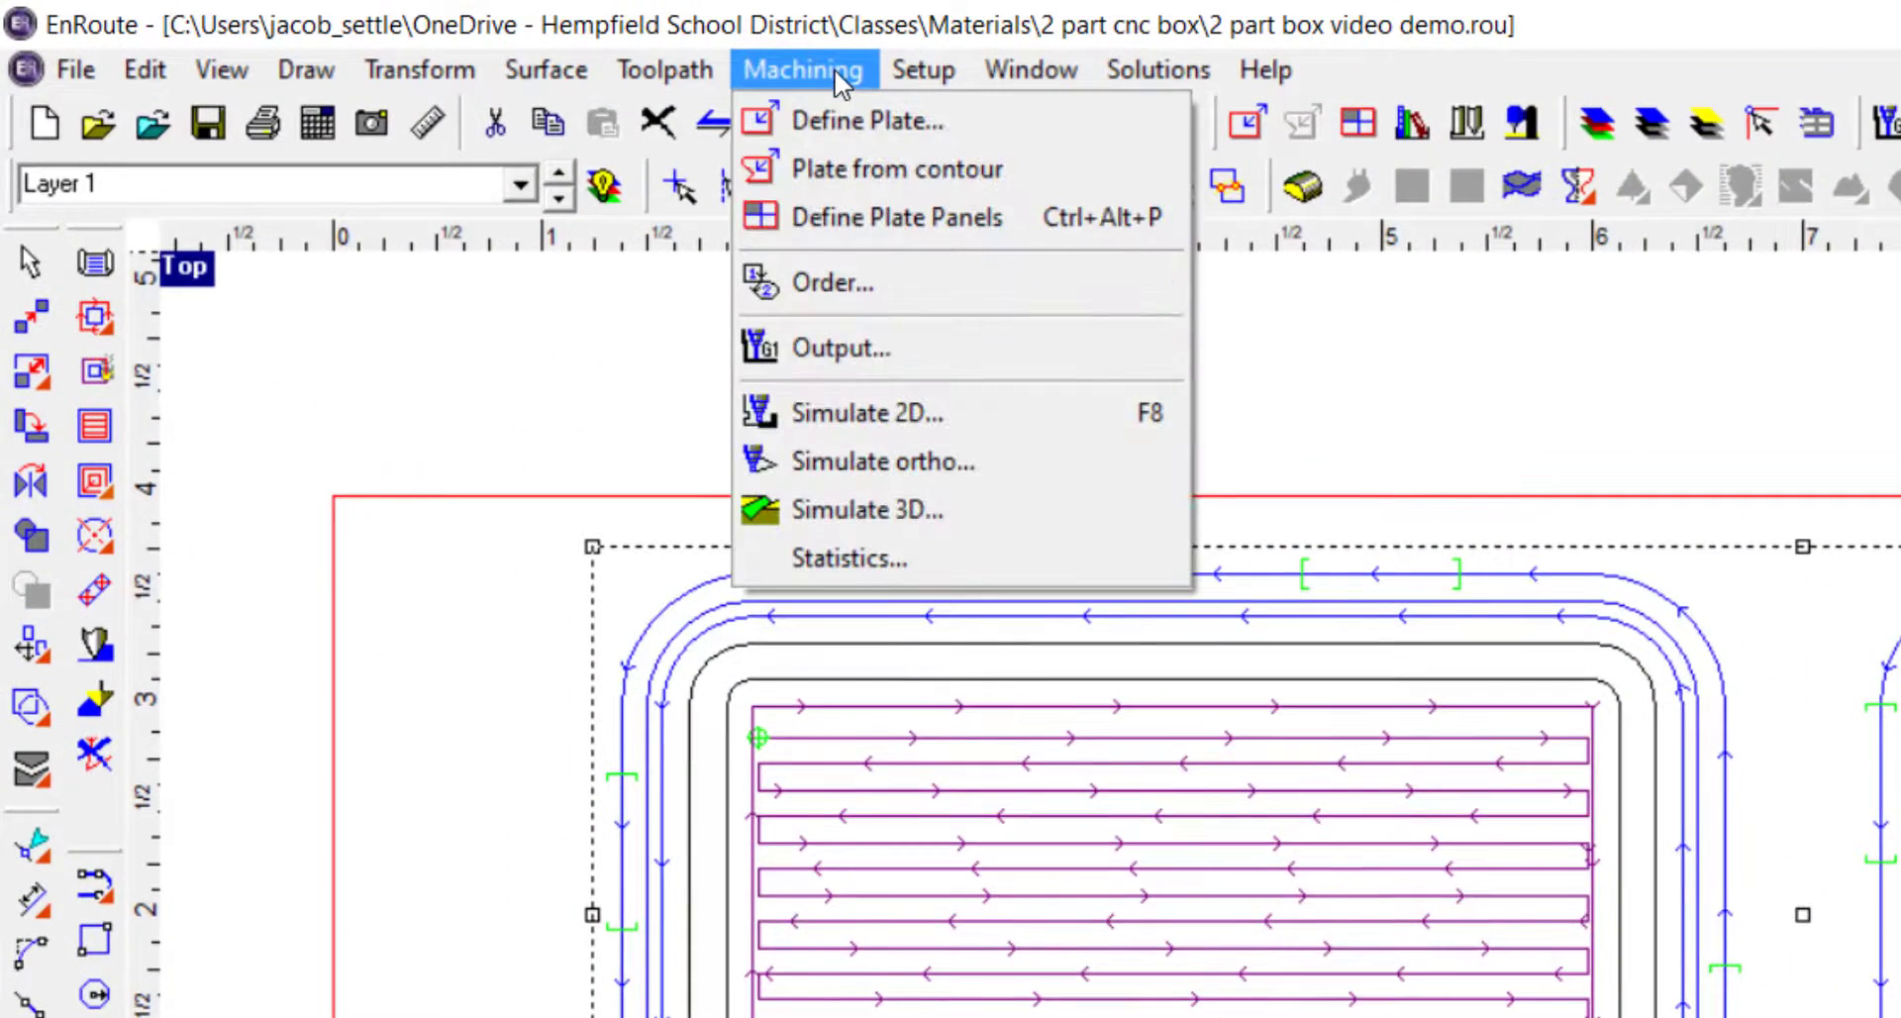
click(822, 297)
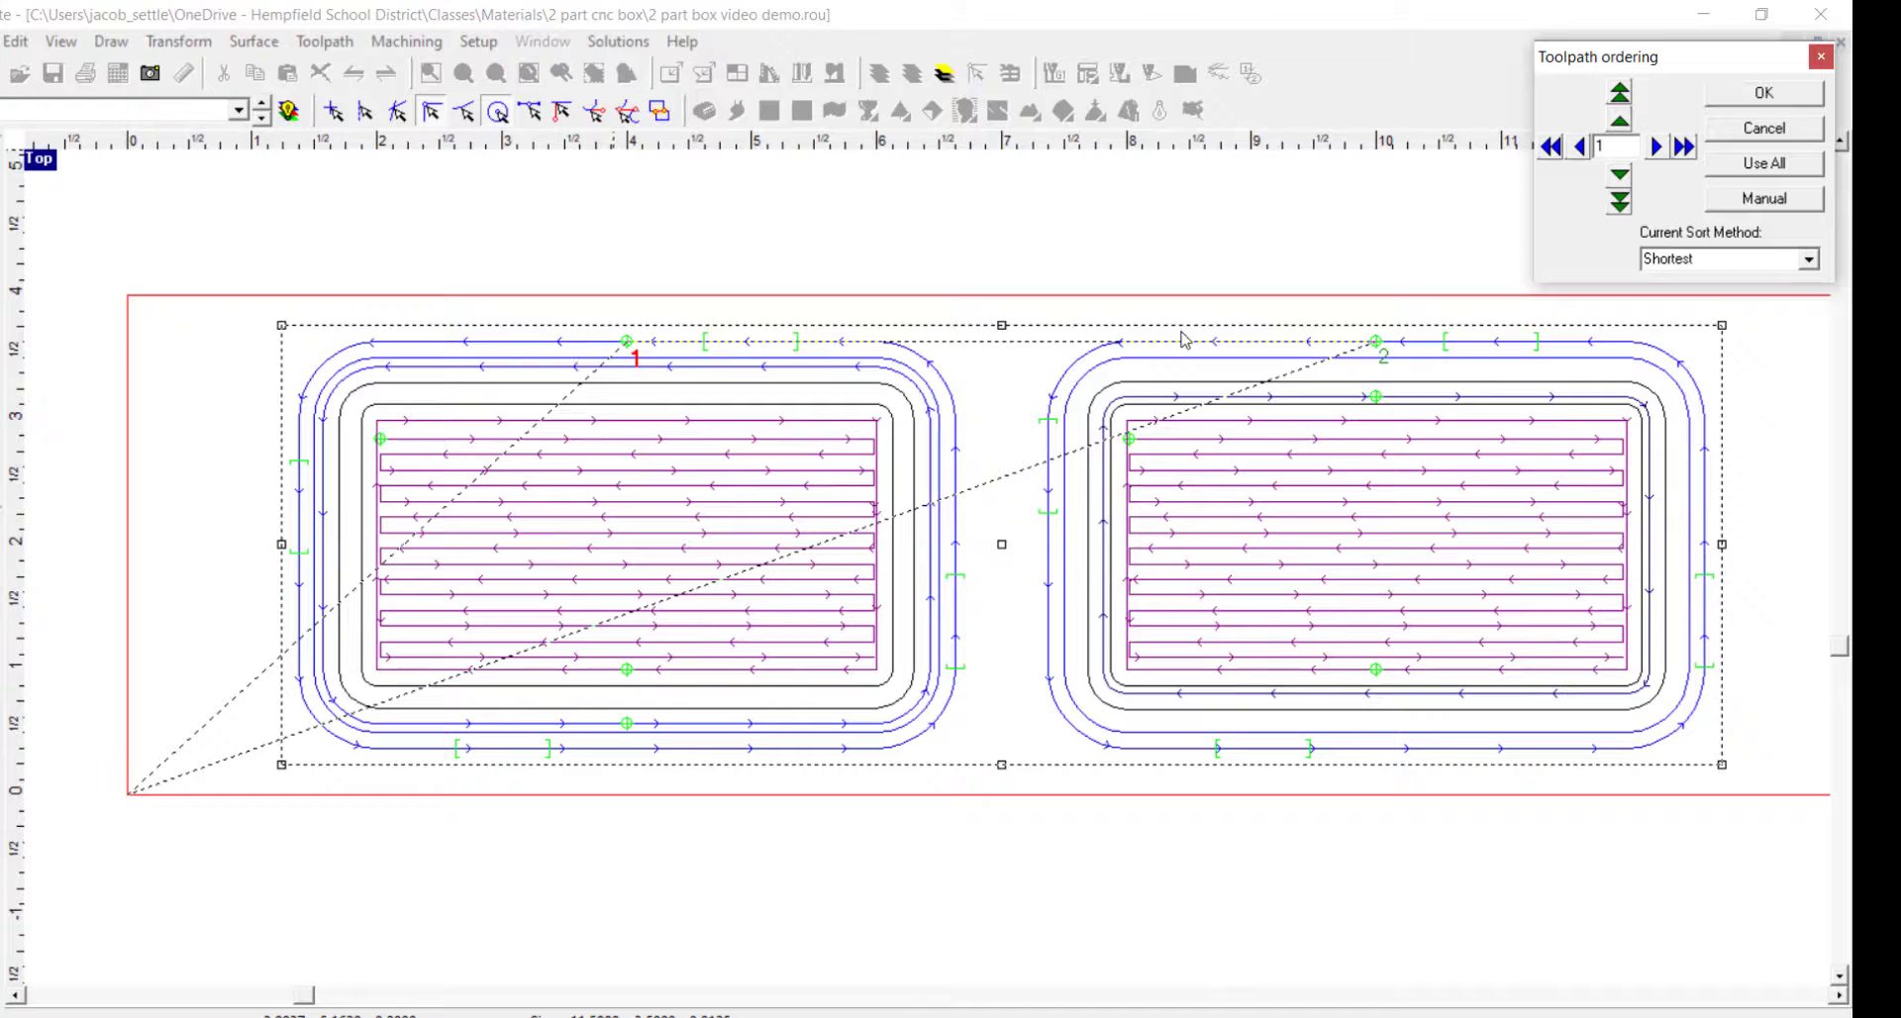
click(1773, 129)
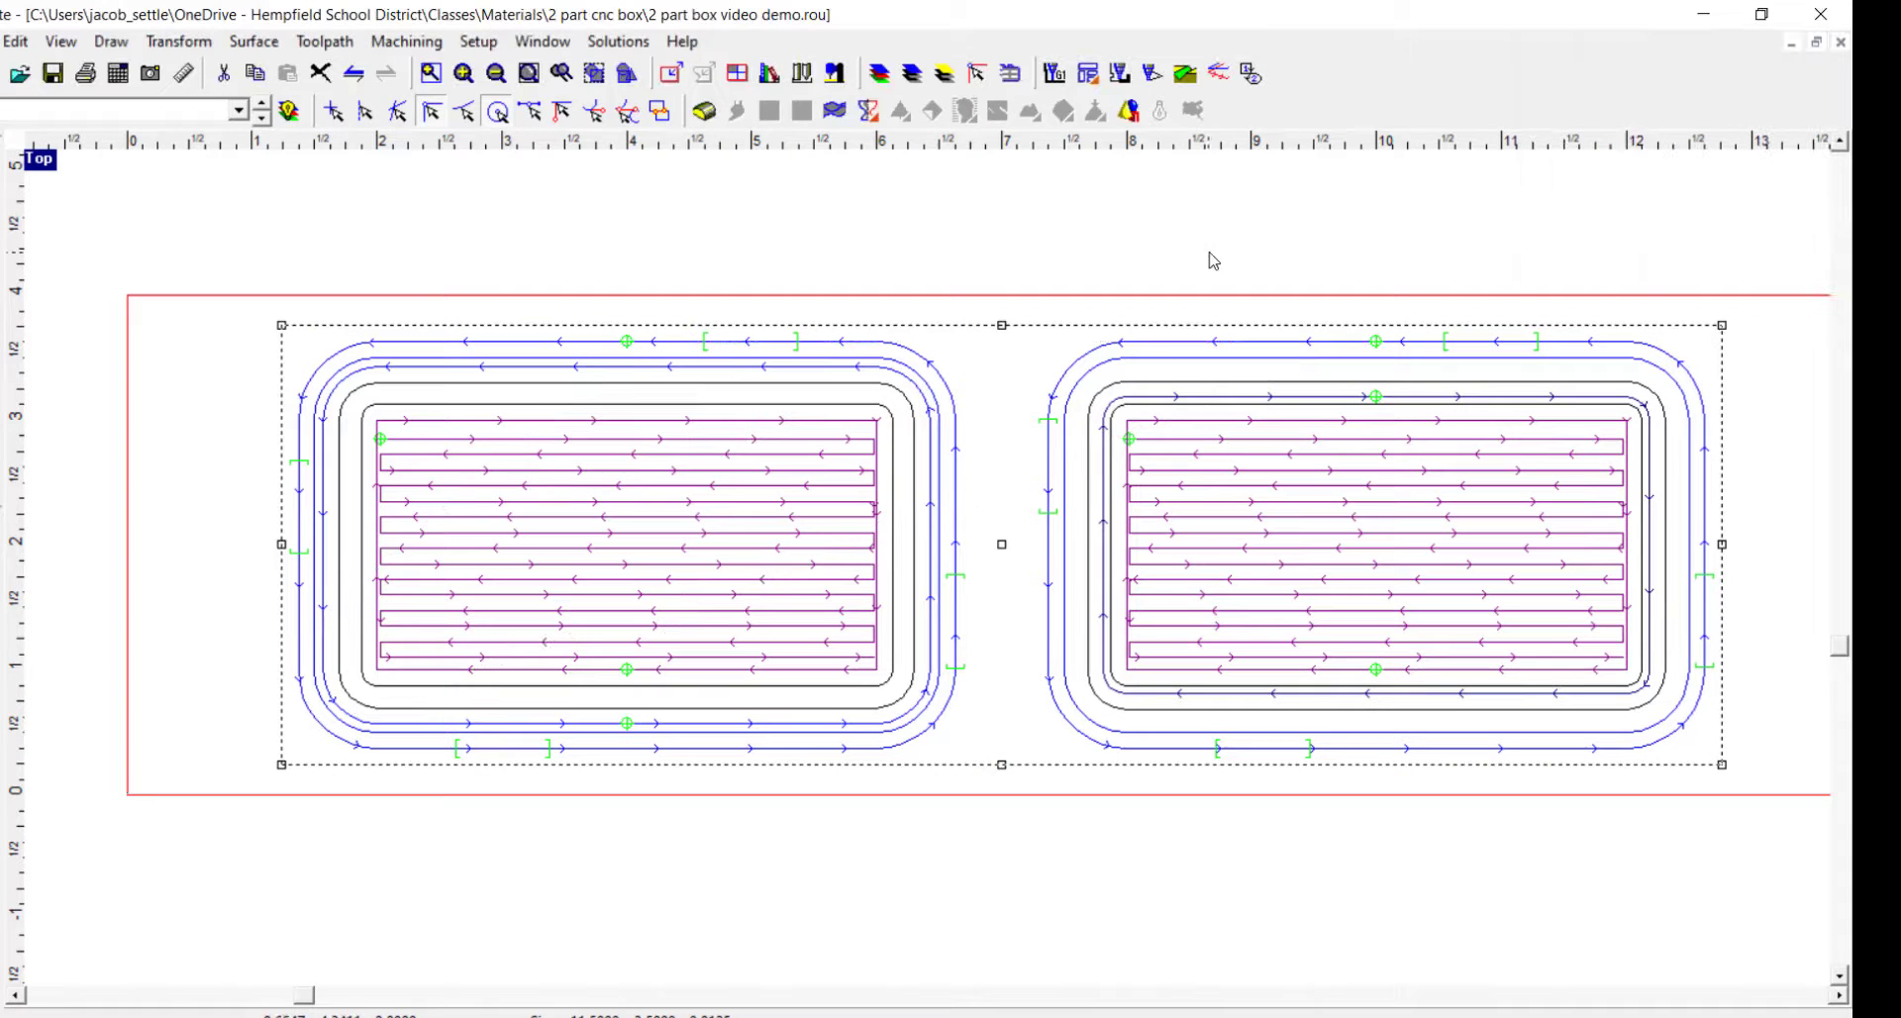
Step: Select all toolpaths of both parts, start toolpath ordering, and move the base's outer profile cut to position 6
drag(218, 247, 1751, 876)
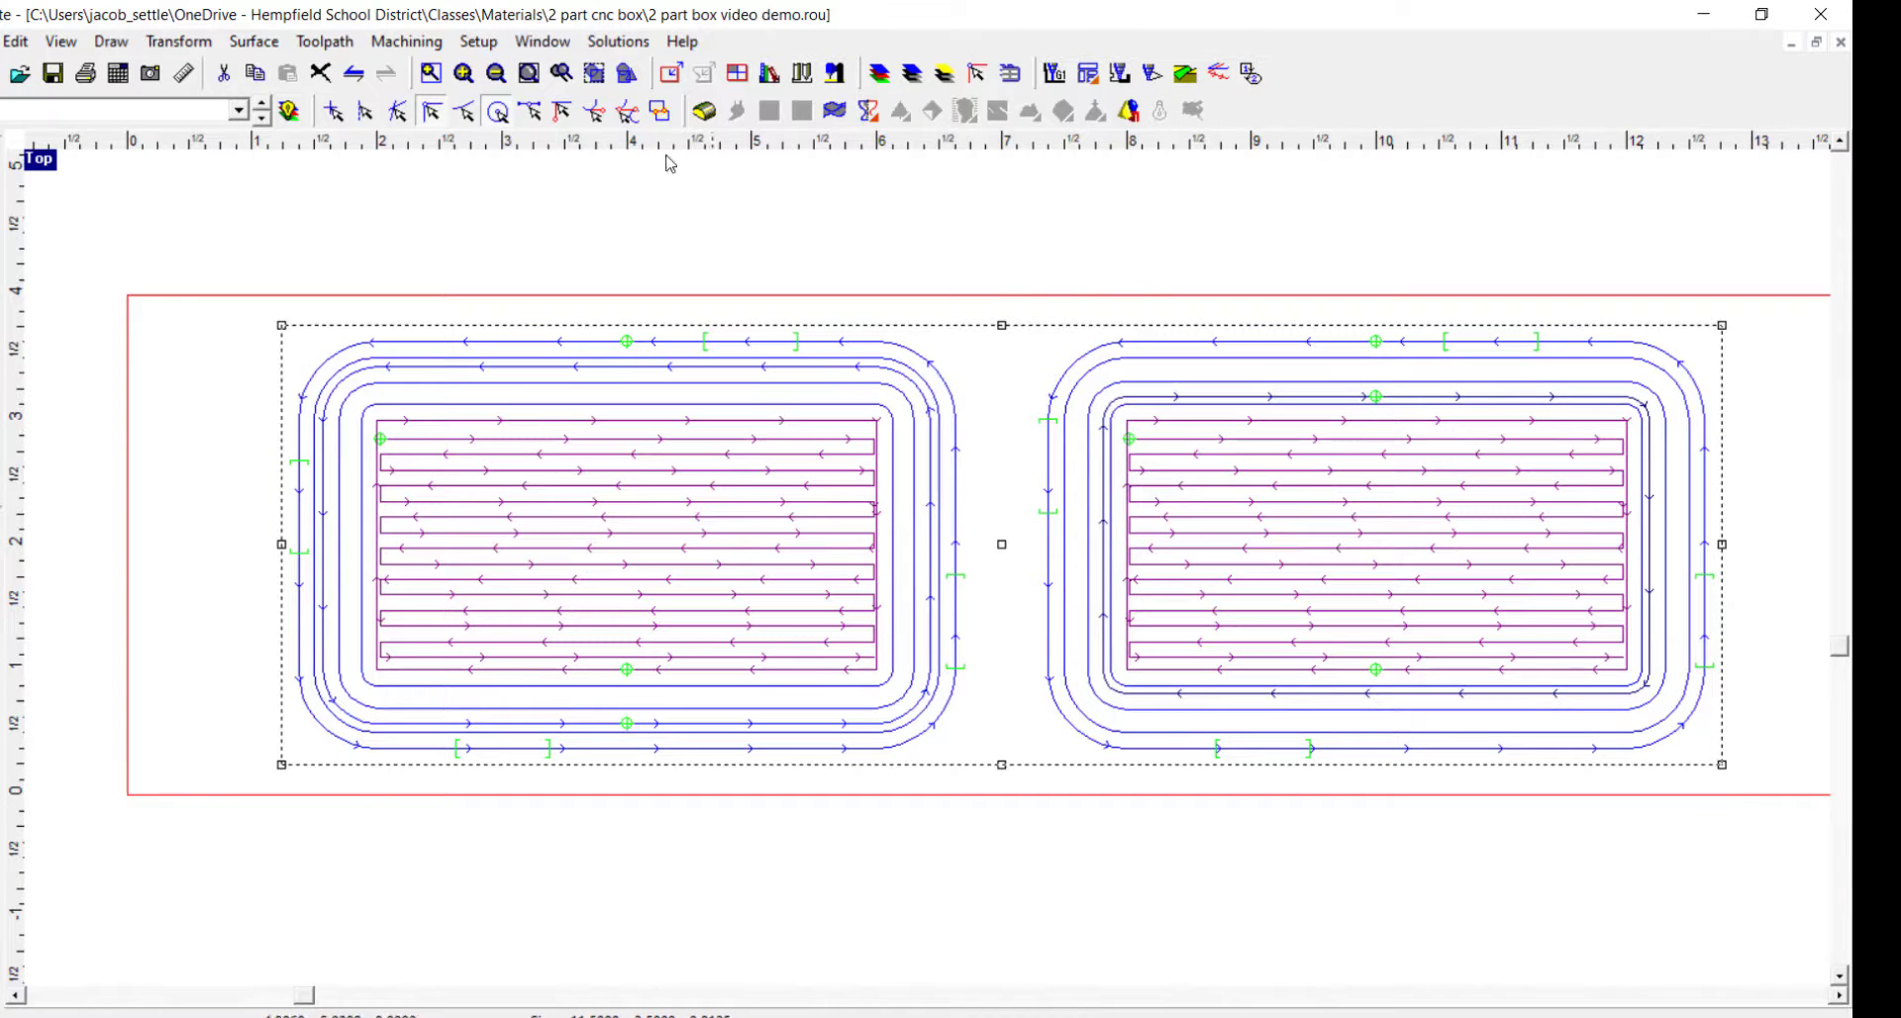
click(393, 44)
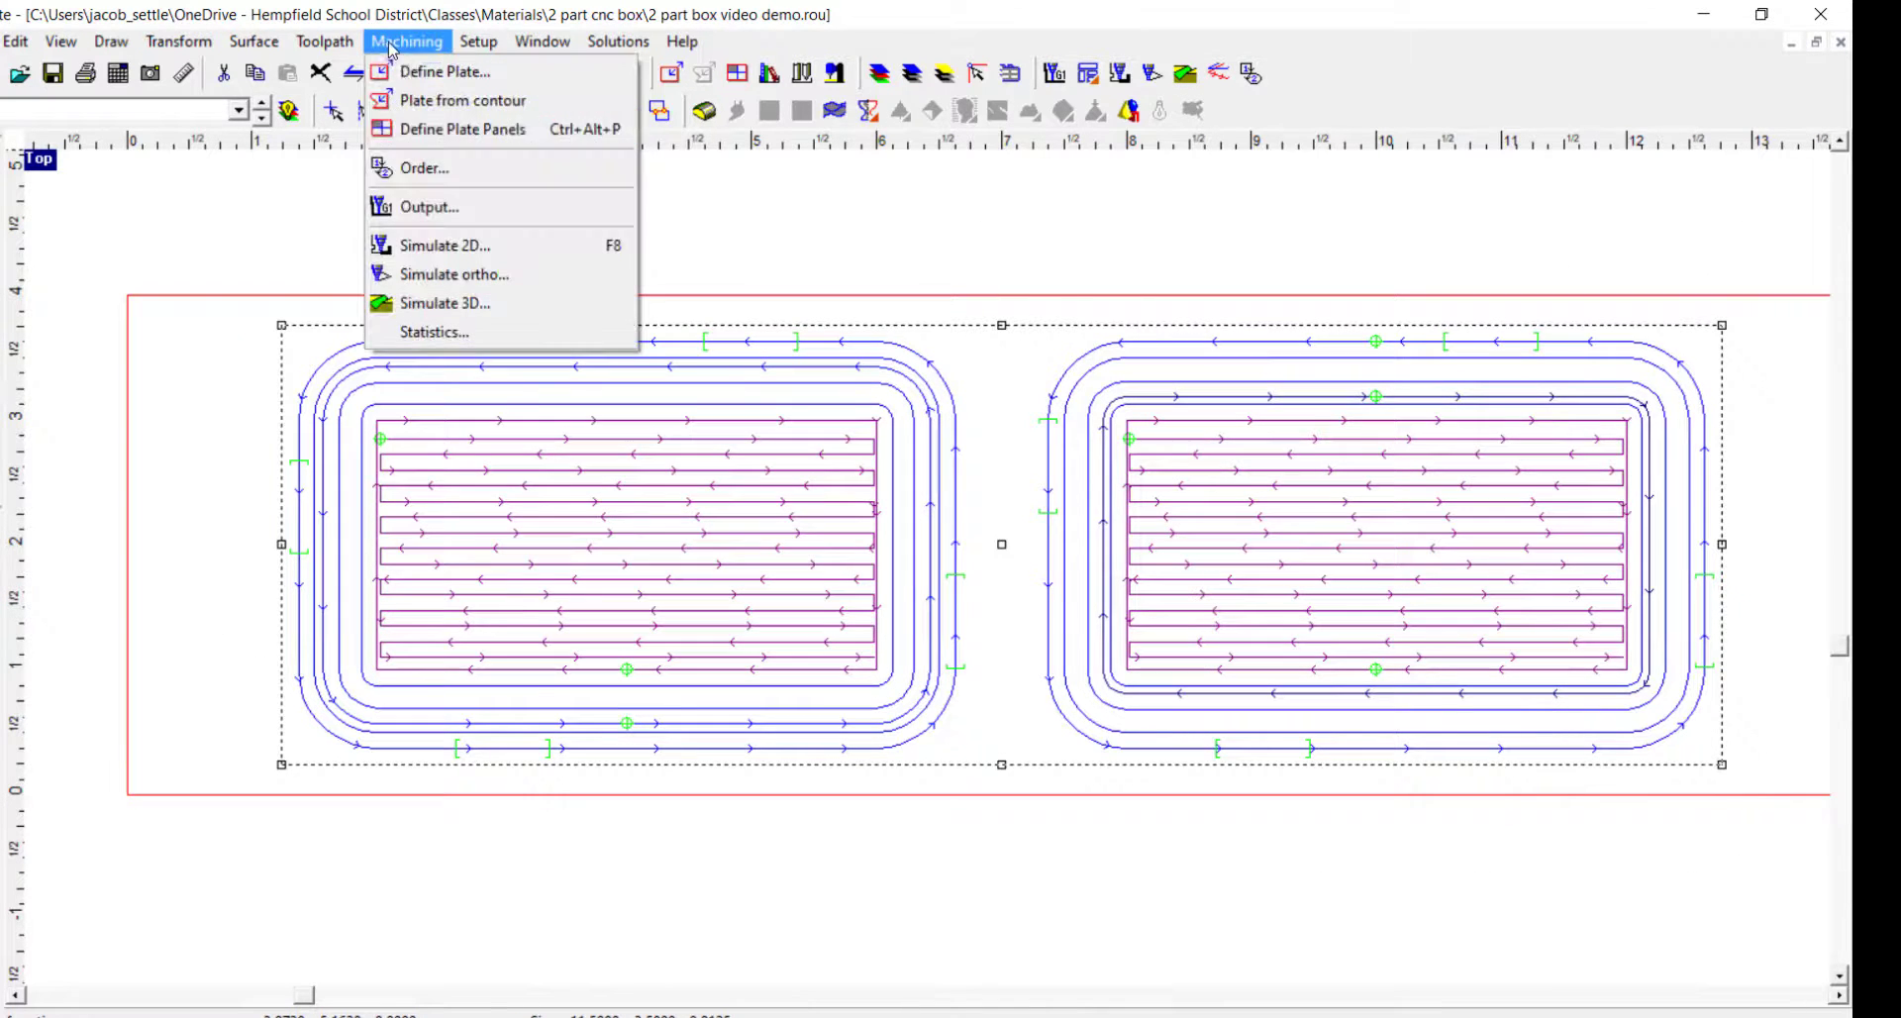
click(426, 166)
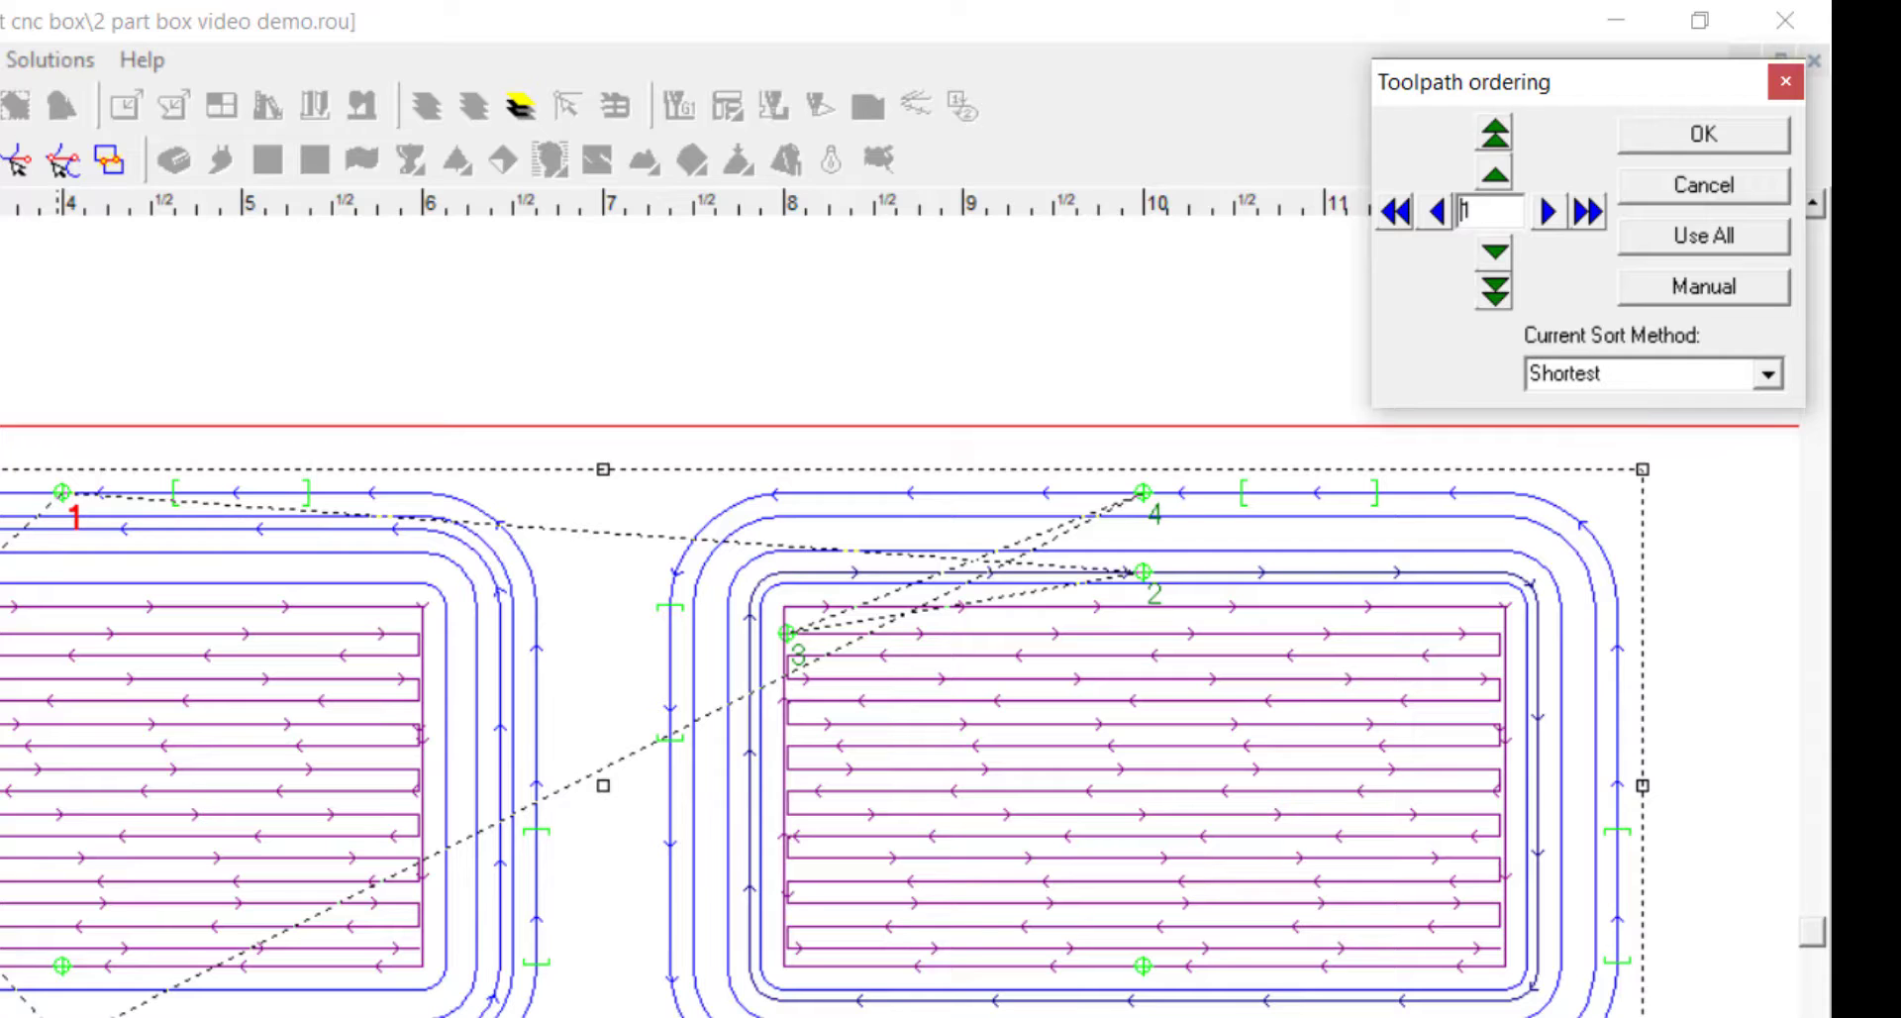
click(87, 522)
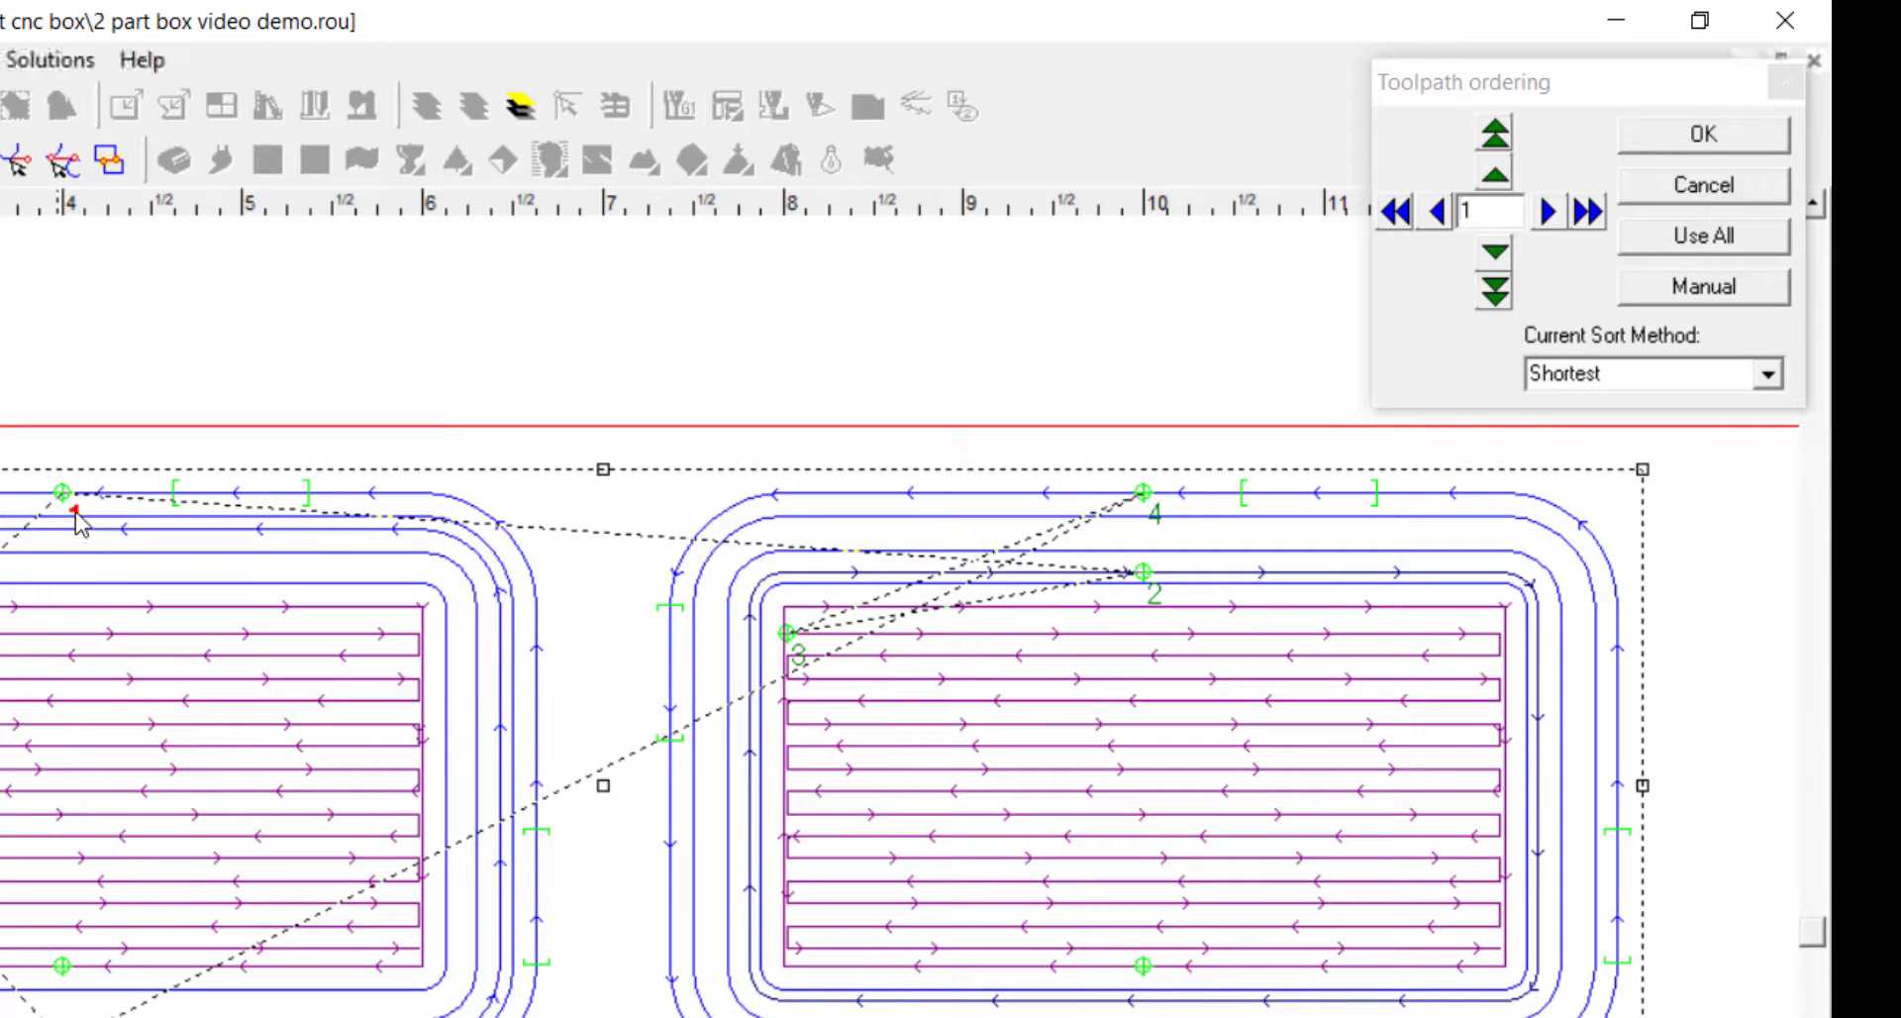
click(1495, 179)
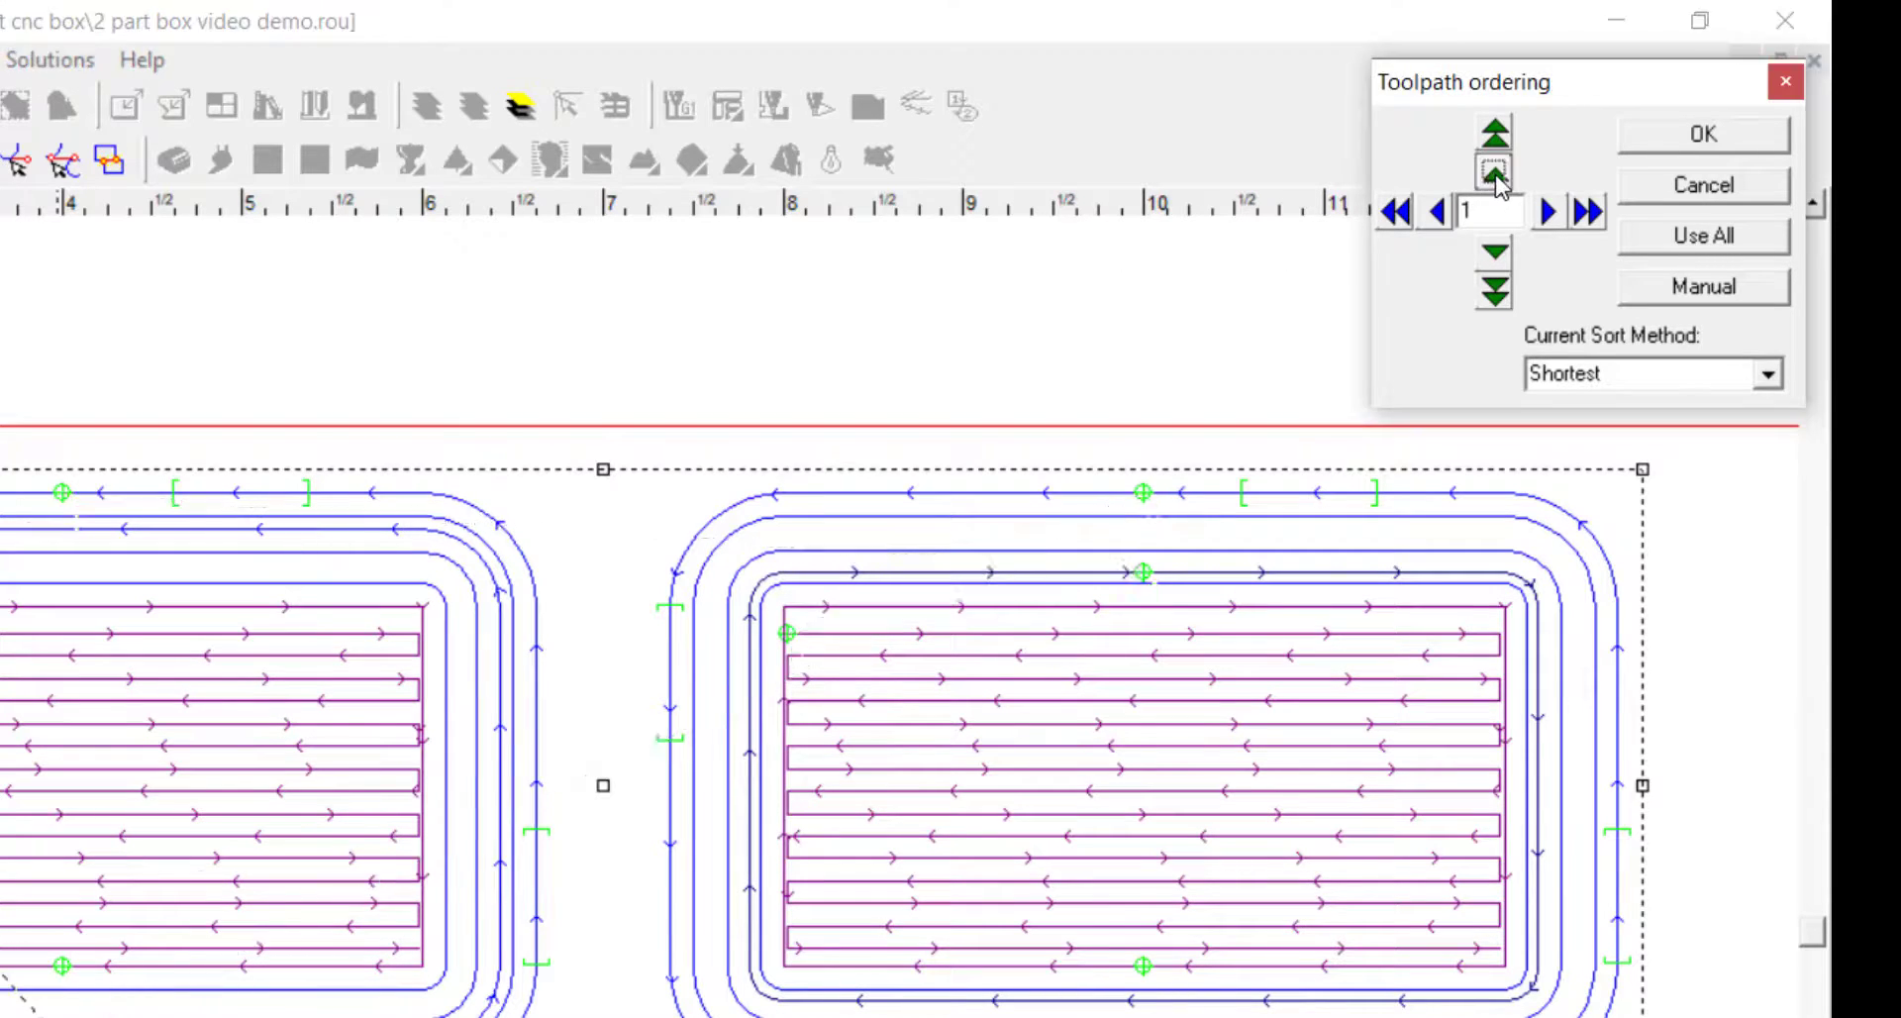
click(1495, 178)
click(1495, 179)
click(1495, 178)
click(1497, 177)
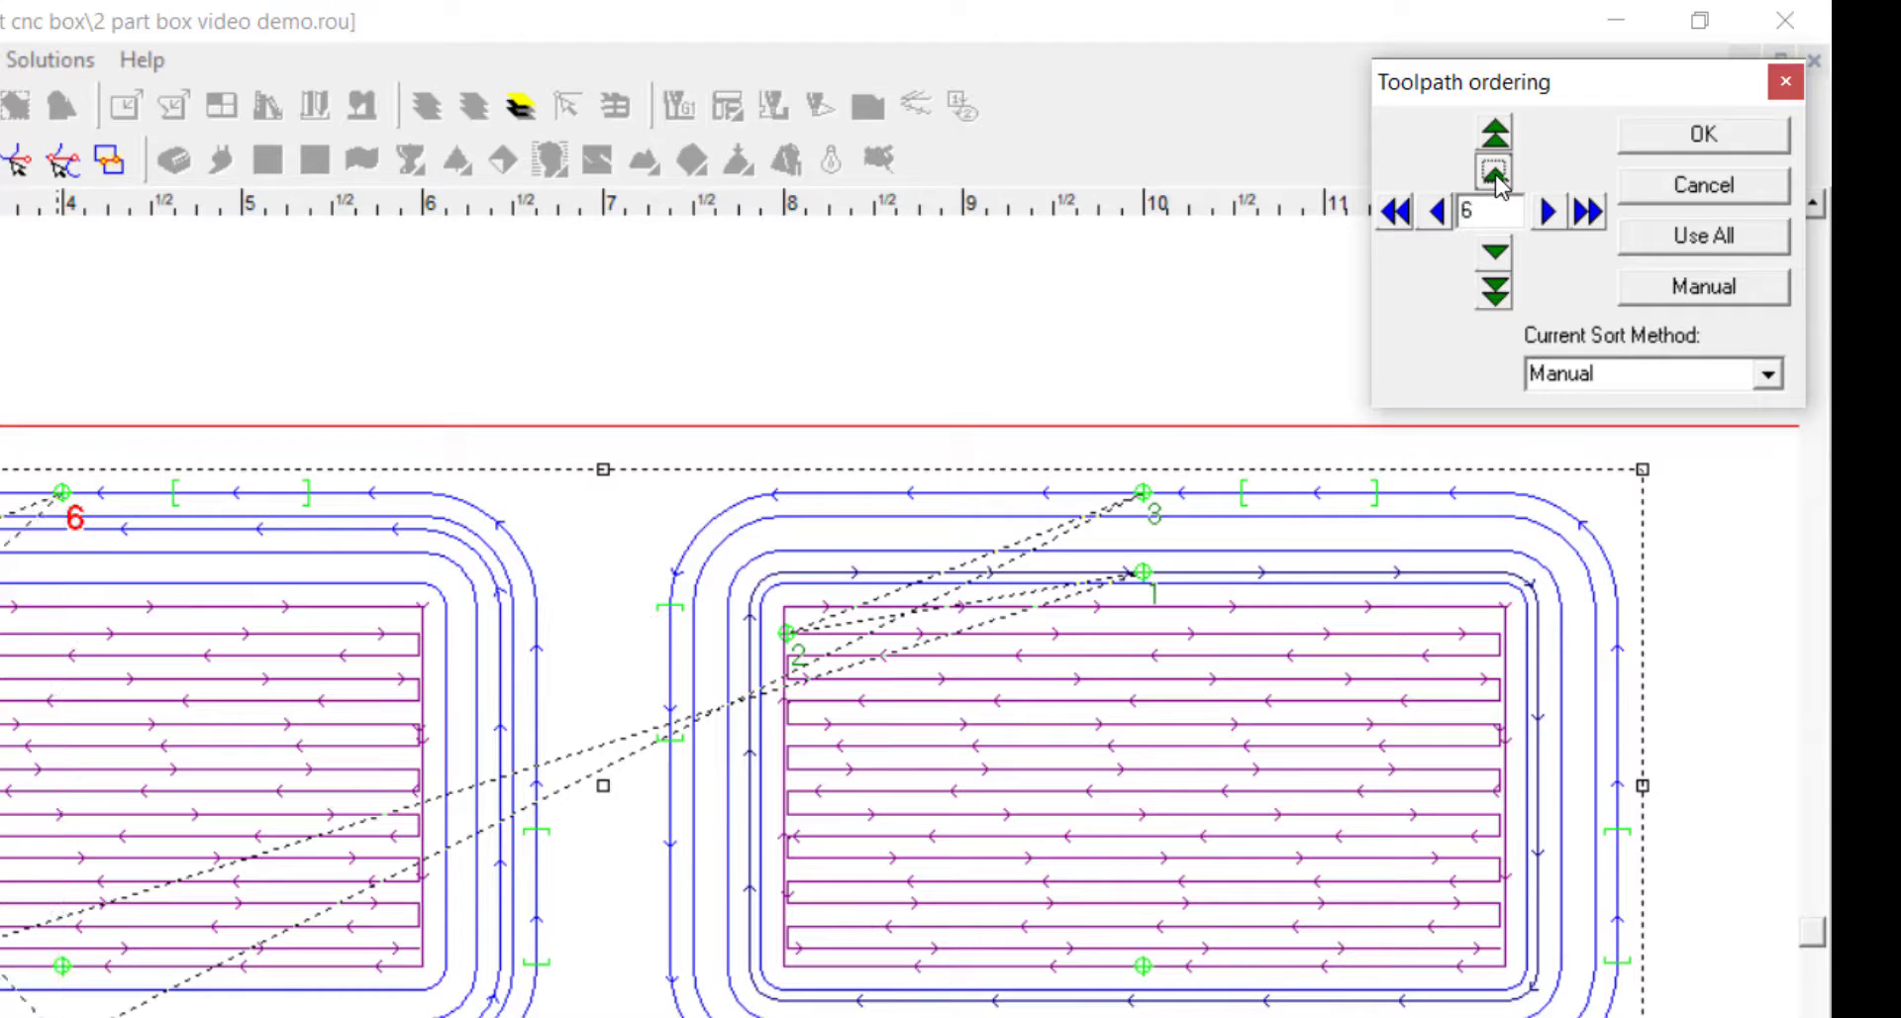
Step: Move the right-hand part's outer profile cut to position 5 in the toolpath order
click(1157, 519)
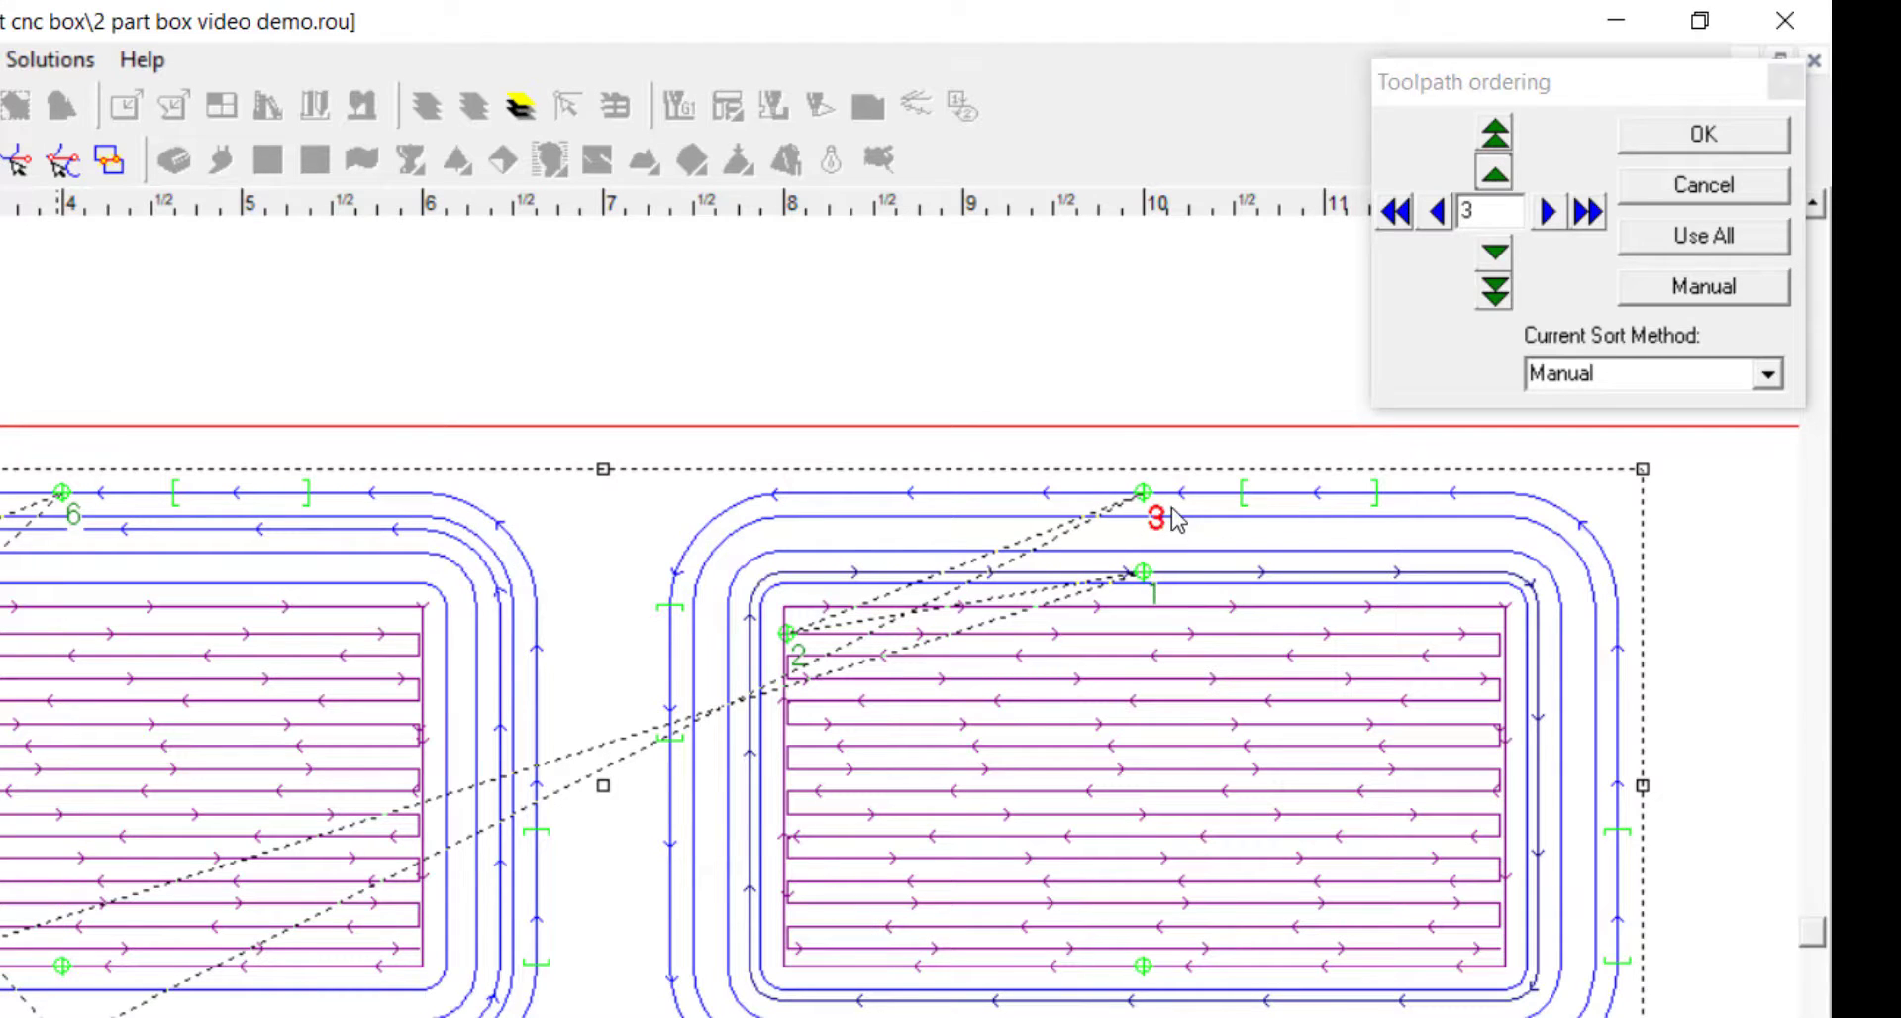
click(1495, 176)
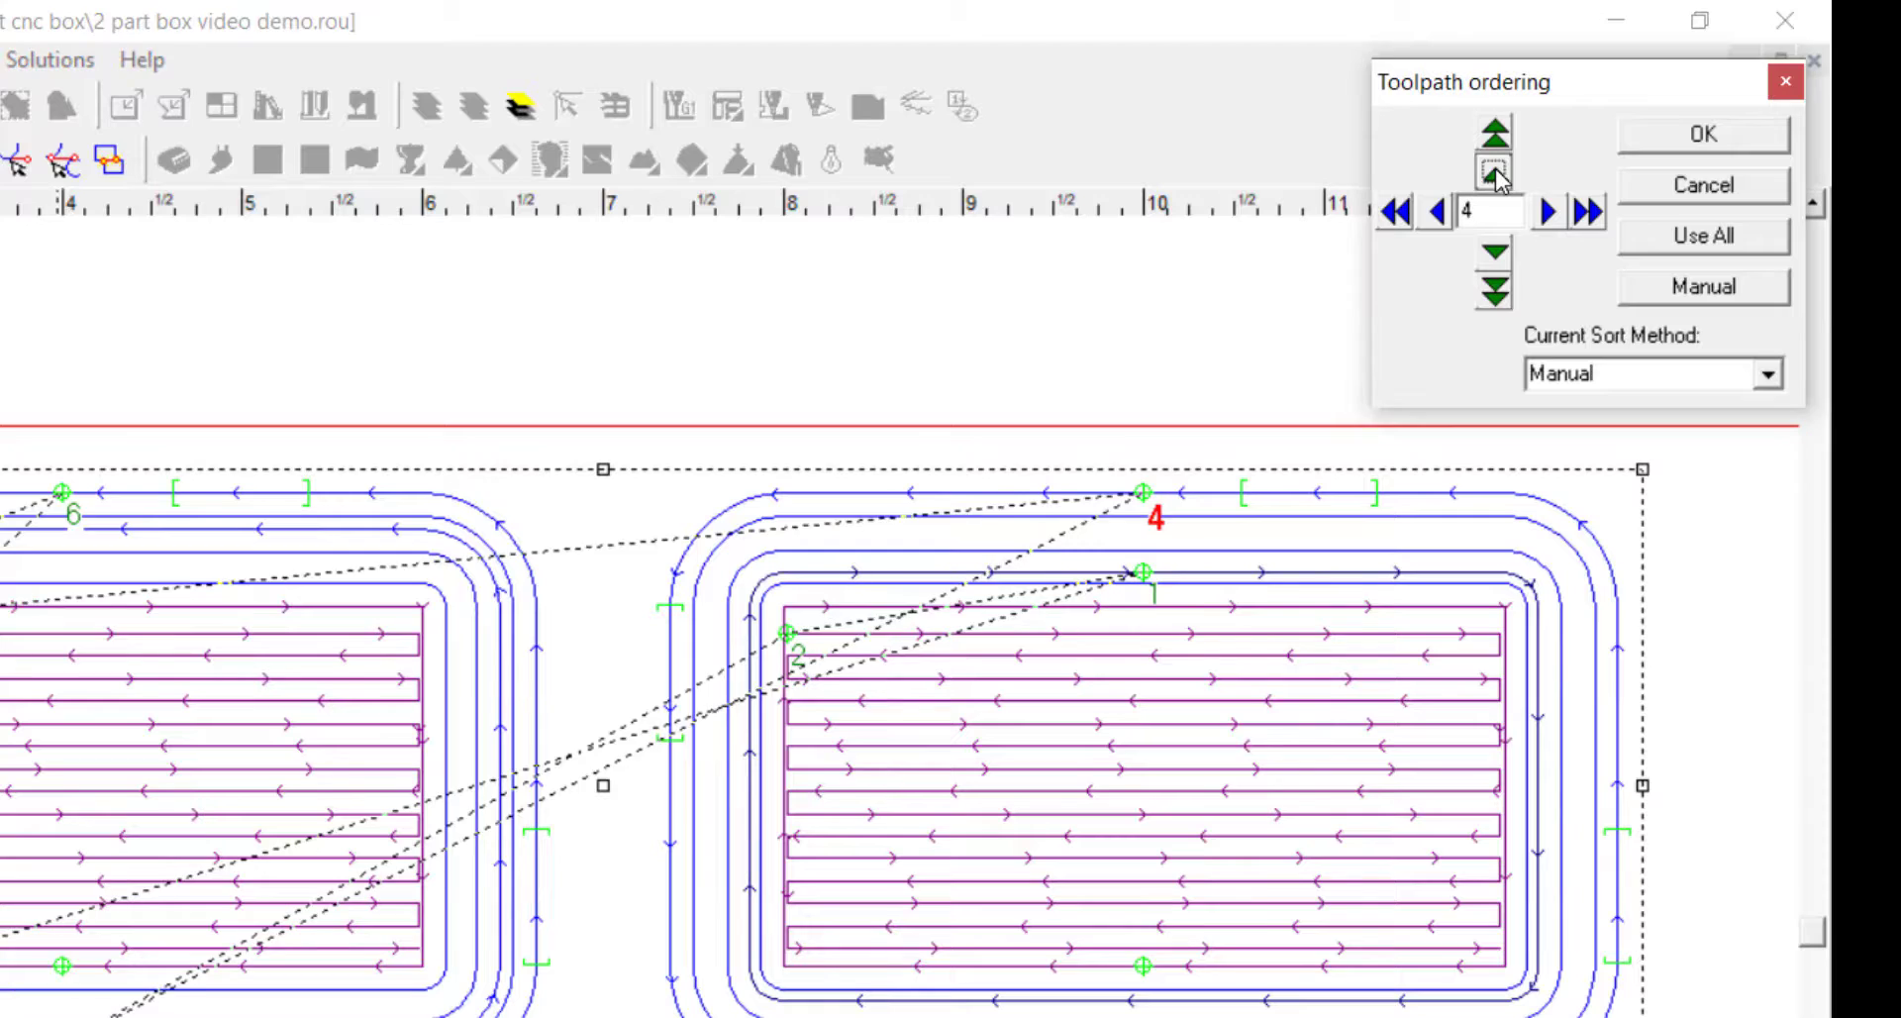
click(1495, 177)
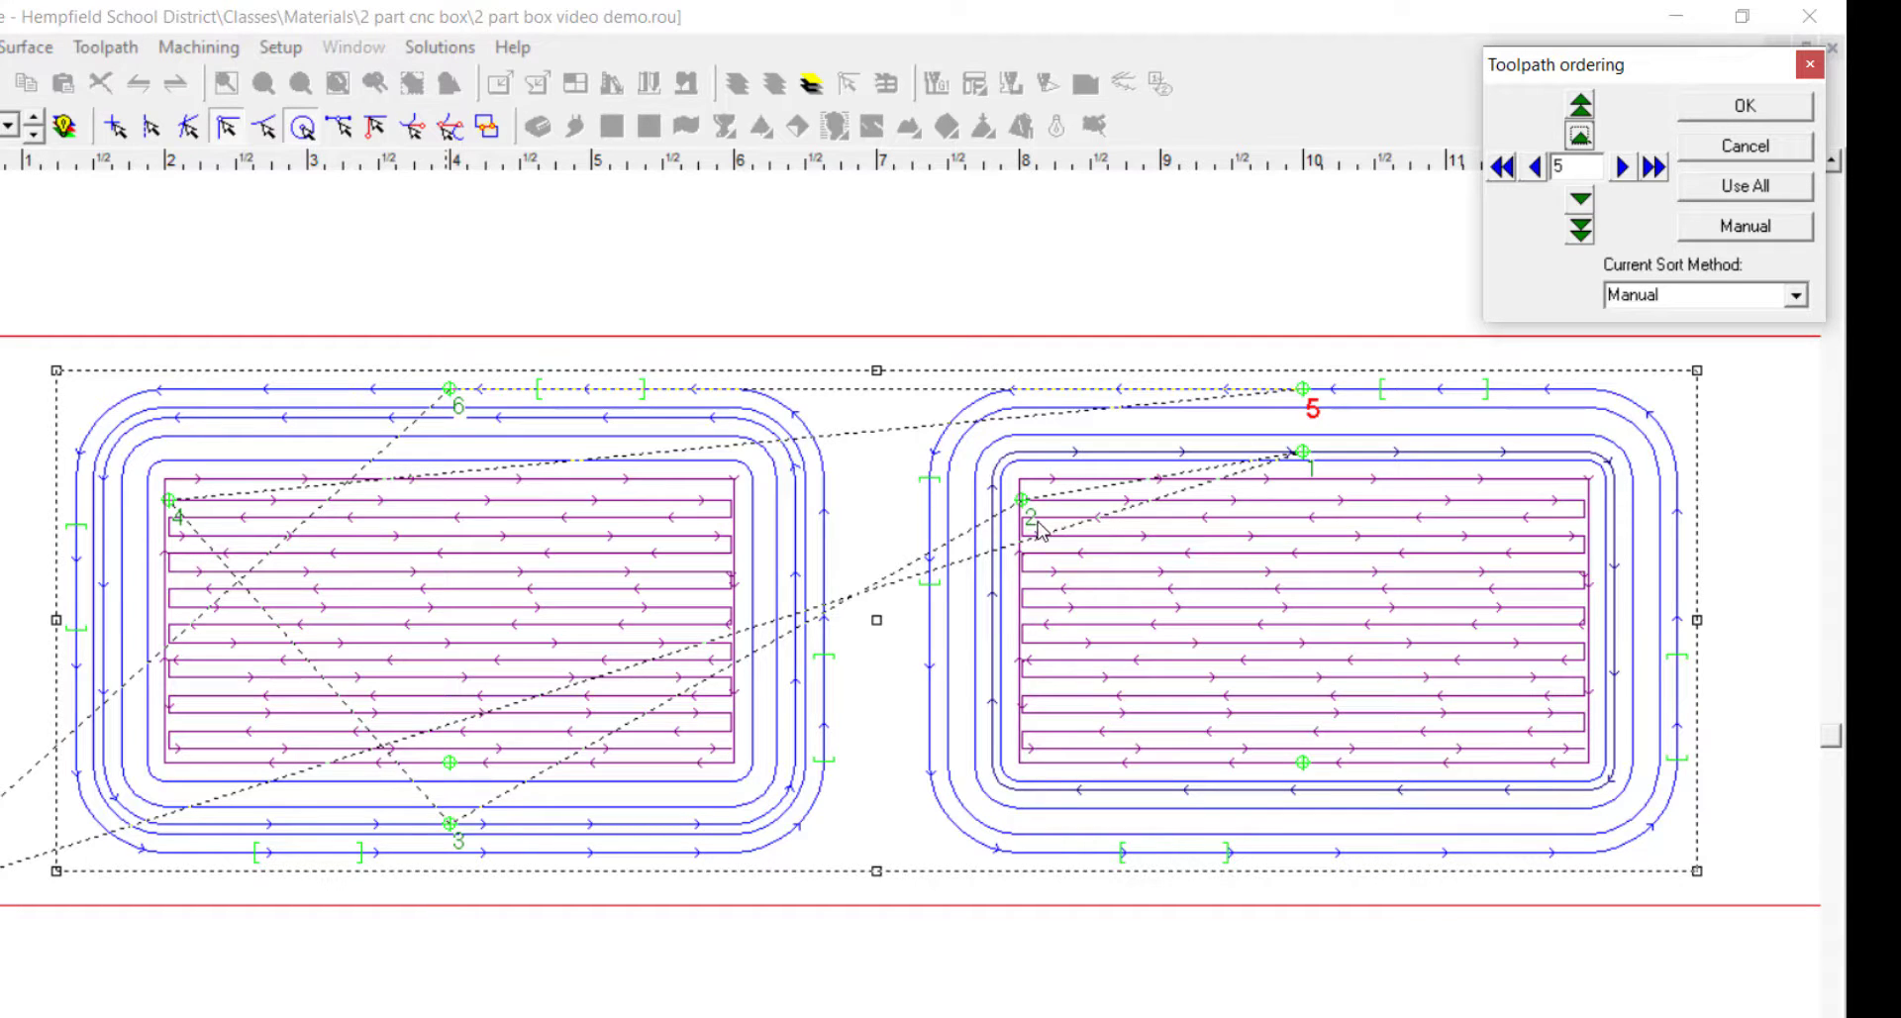
Step: Move the base's hatch-filled pocket to position 1 in the toolpath order and accept the ordering
click(180, 521)
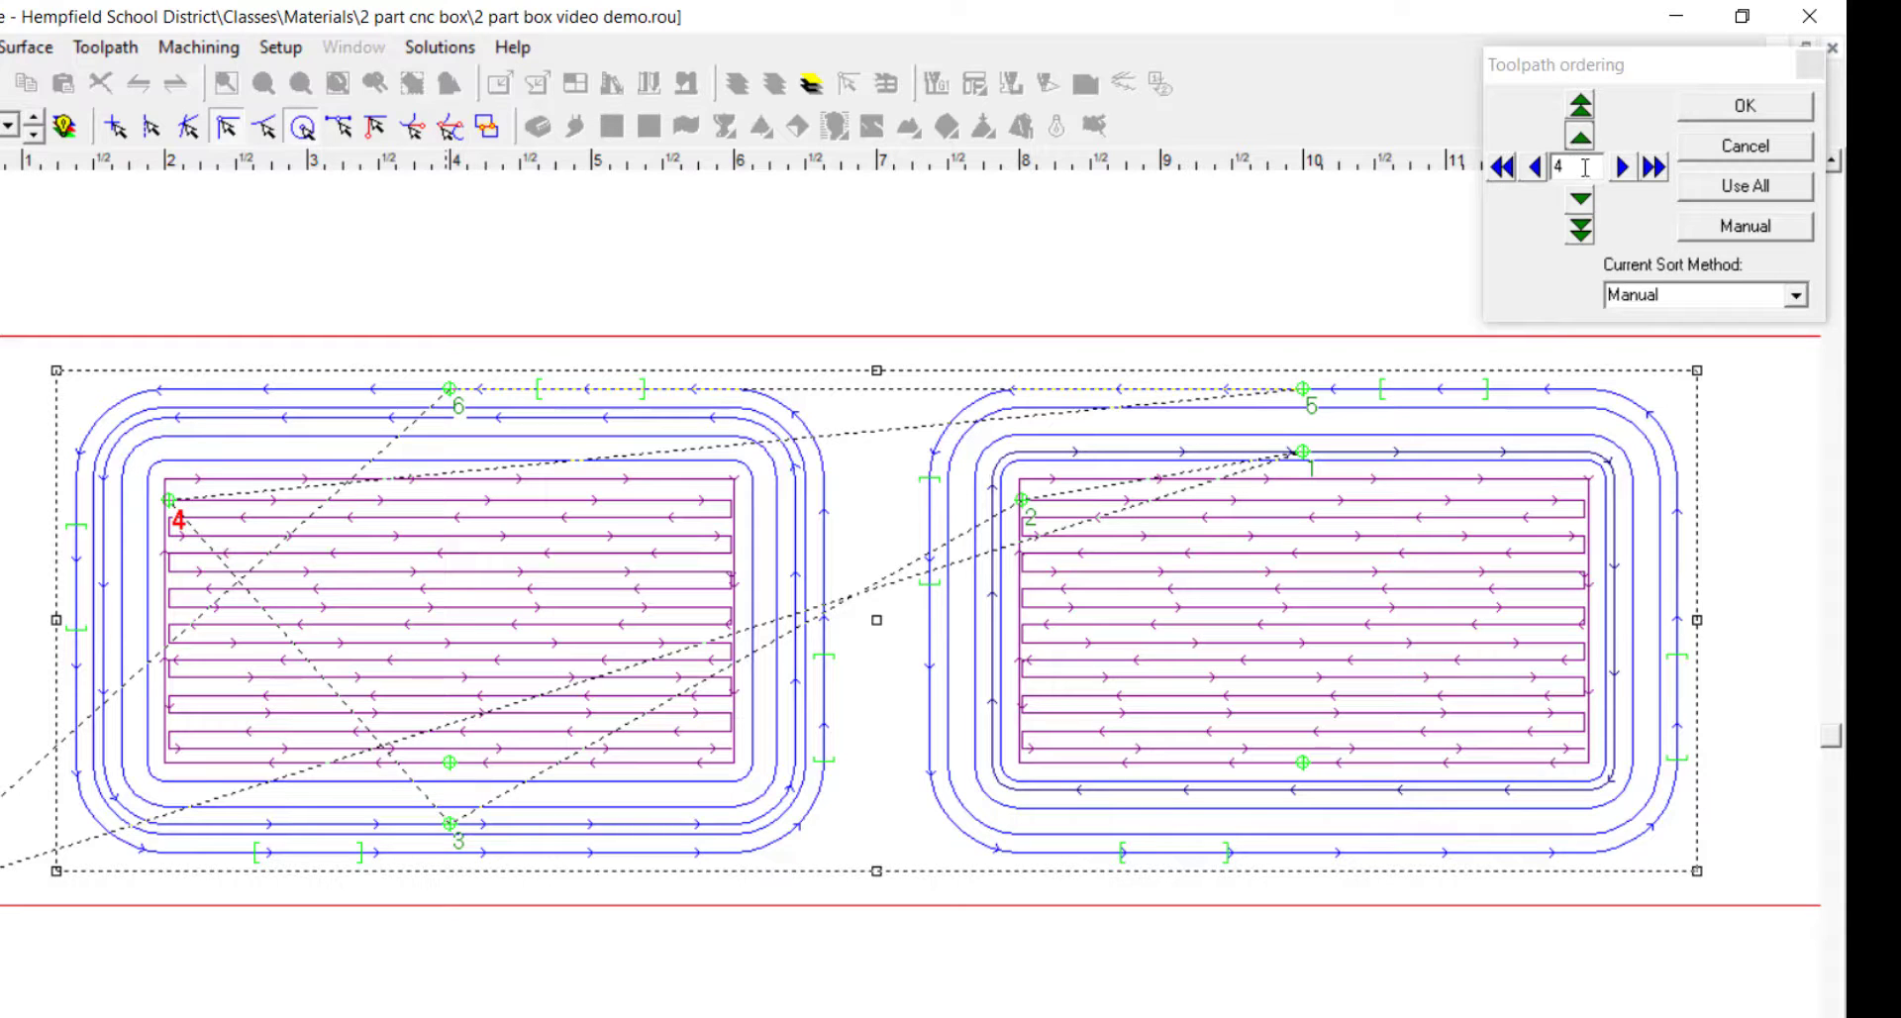
click(1582, 199)
click(1582, 199)
click(1582, 199)
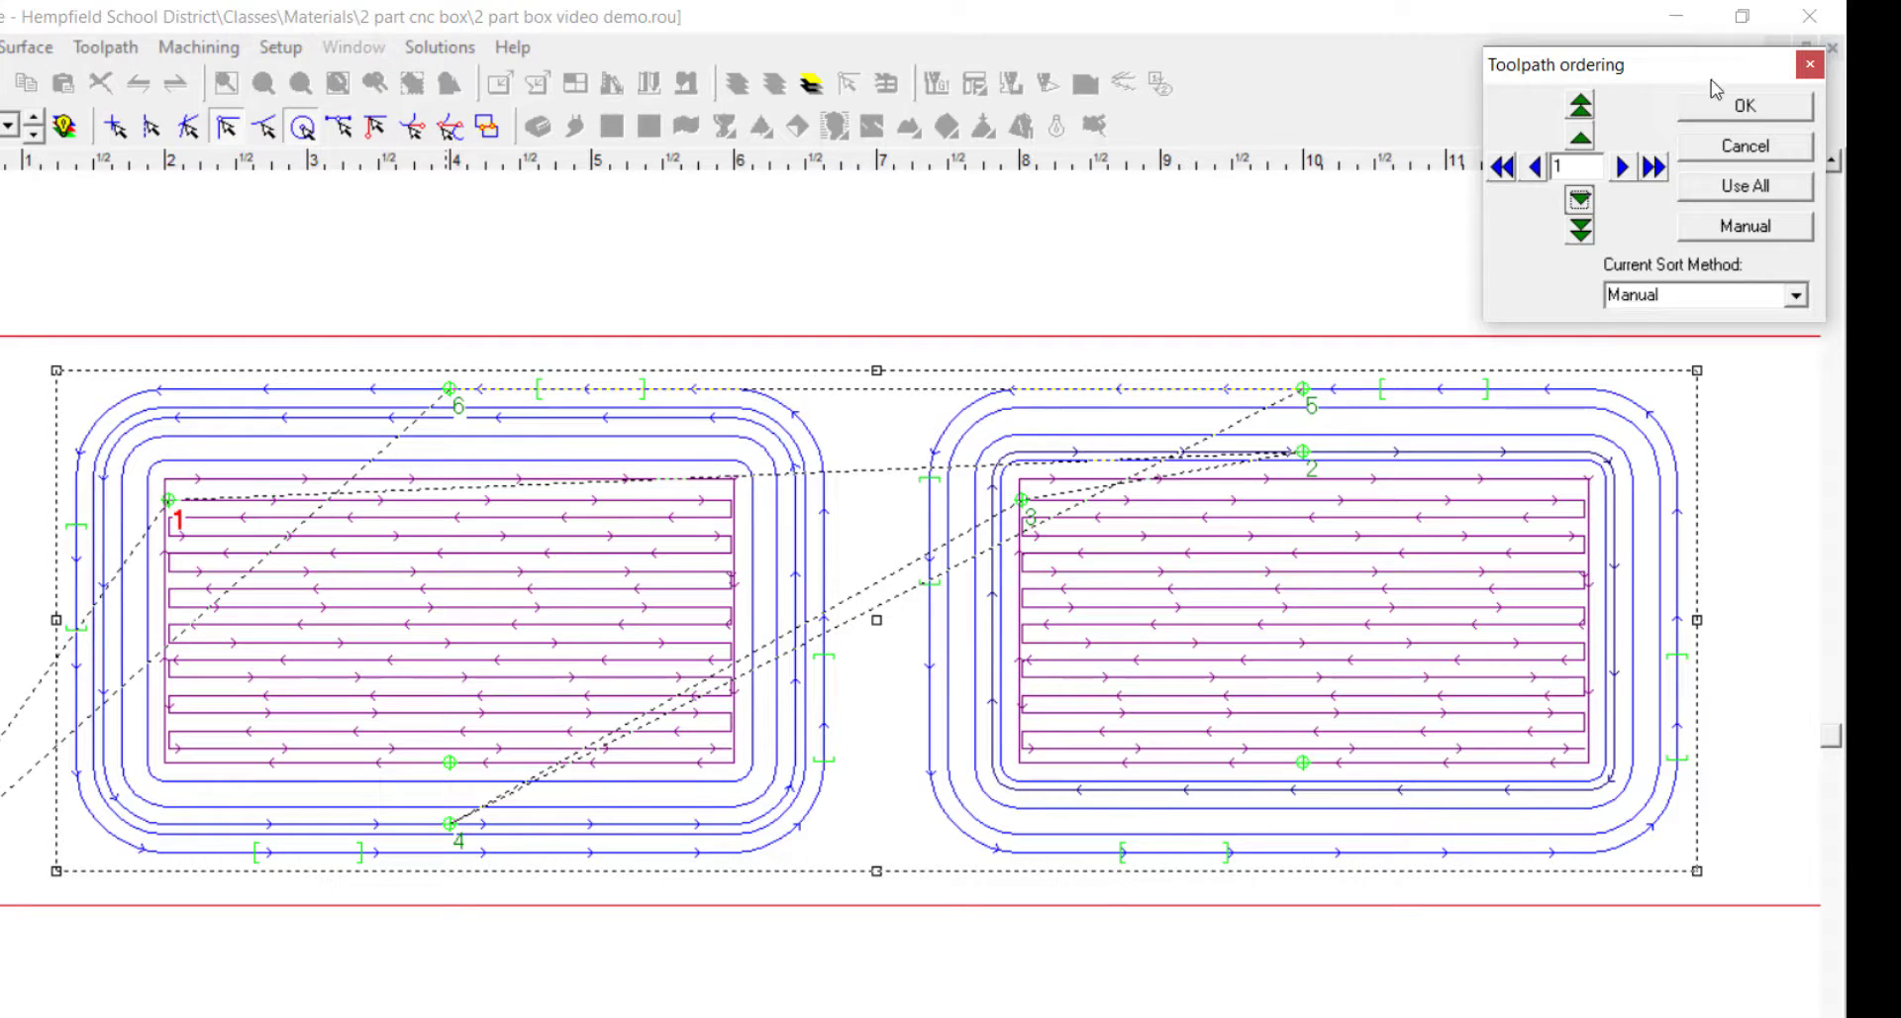
click(1746, 106)
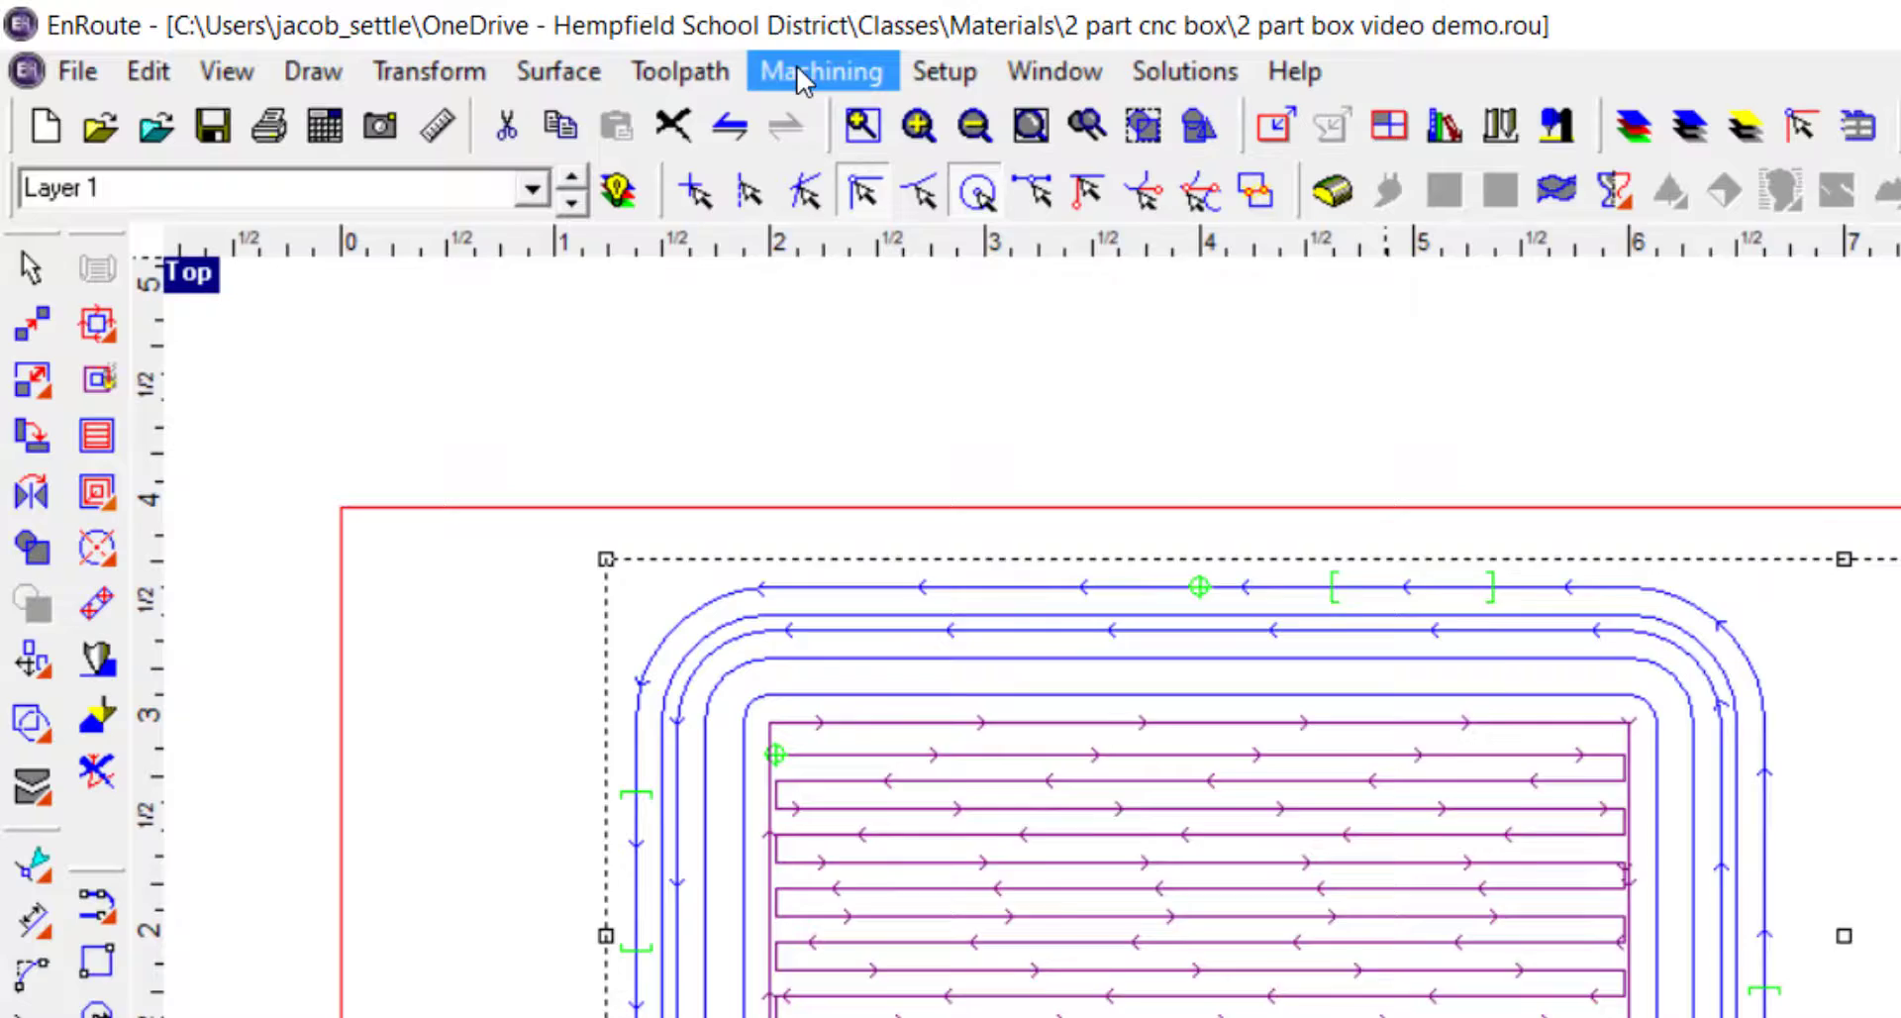
Step: Run a 3D simulation of the toolpaths with Animate enabled, 180 dpi resolution and shaded rendering
click(515, 50)
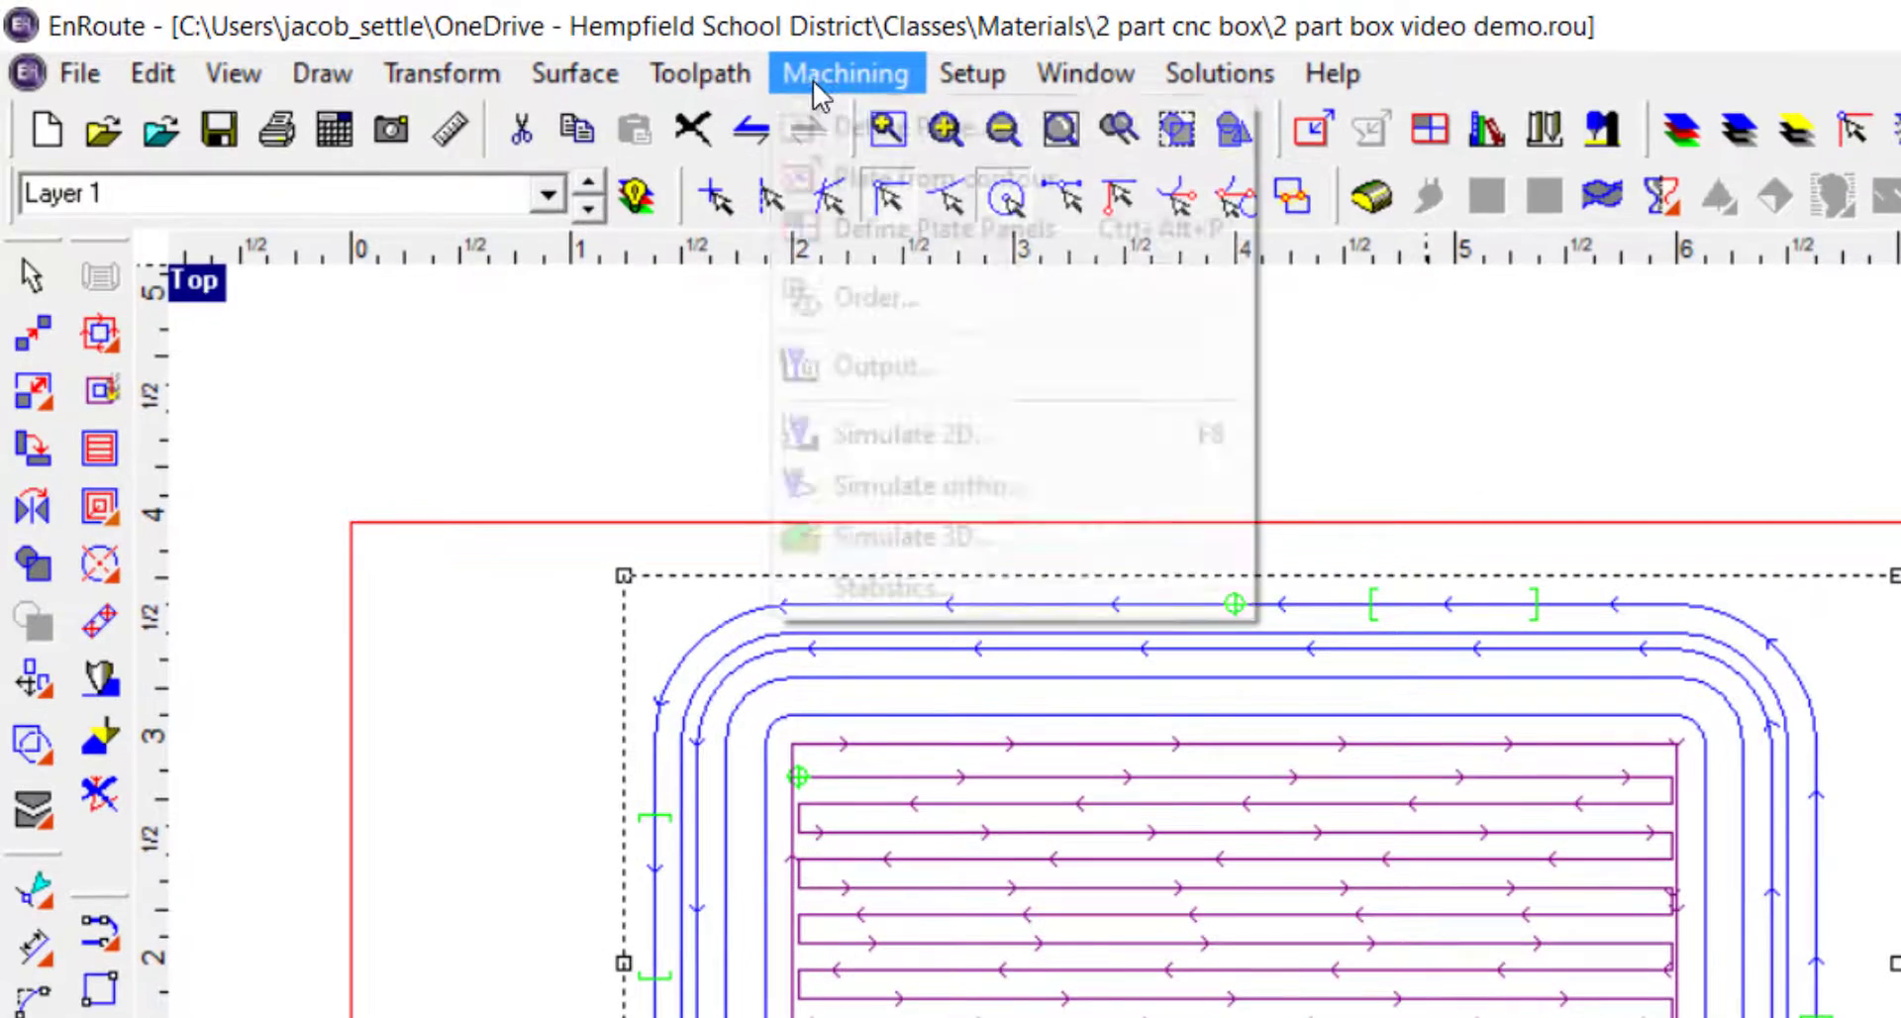
click(948, 535)
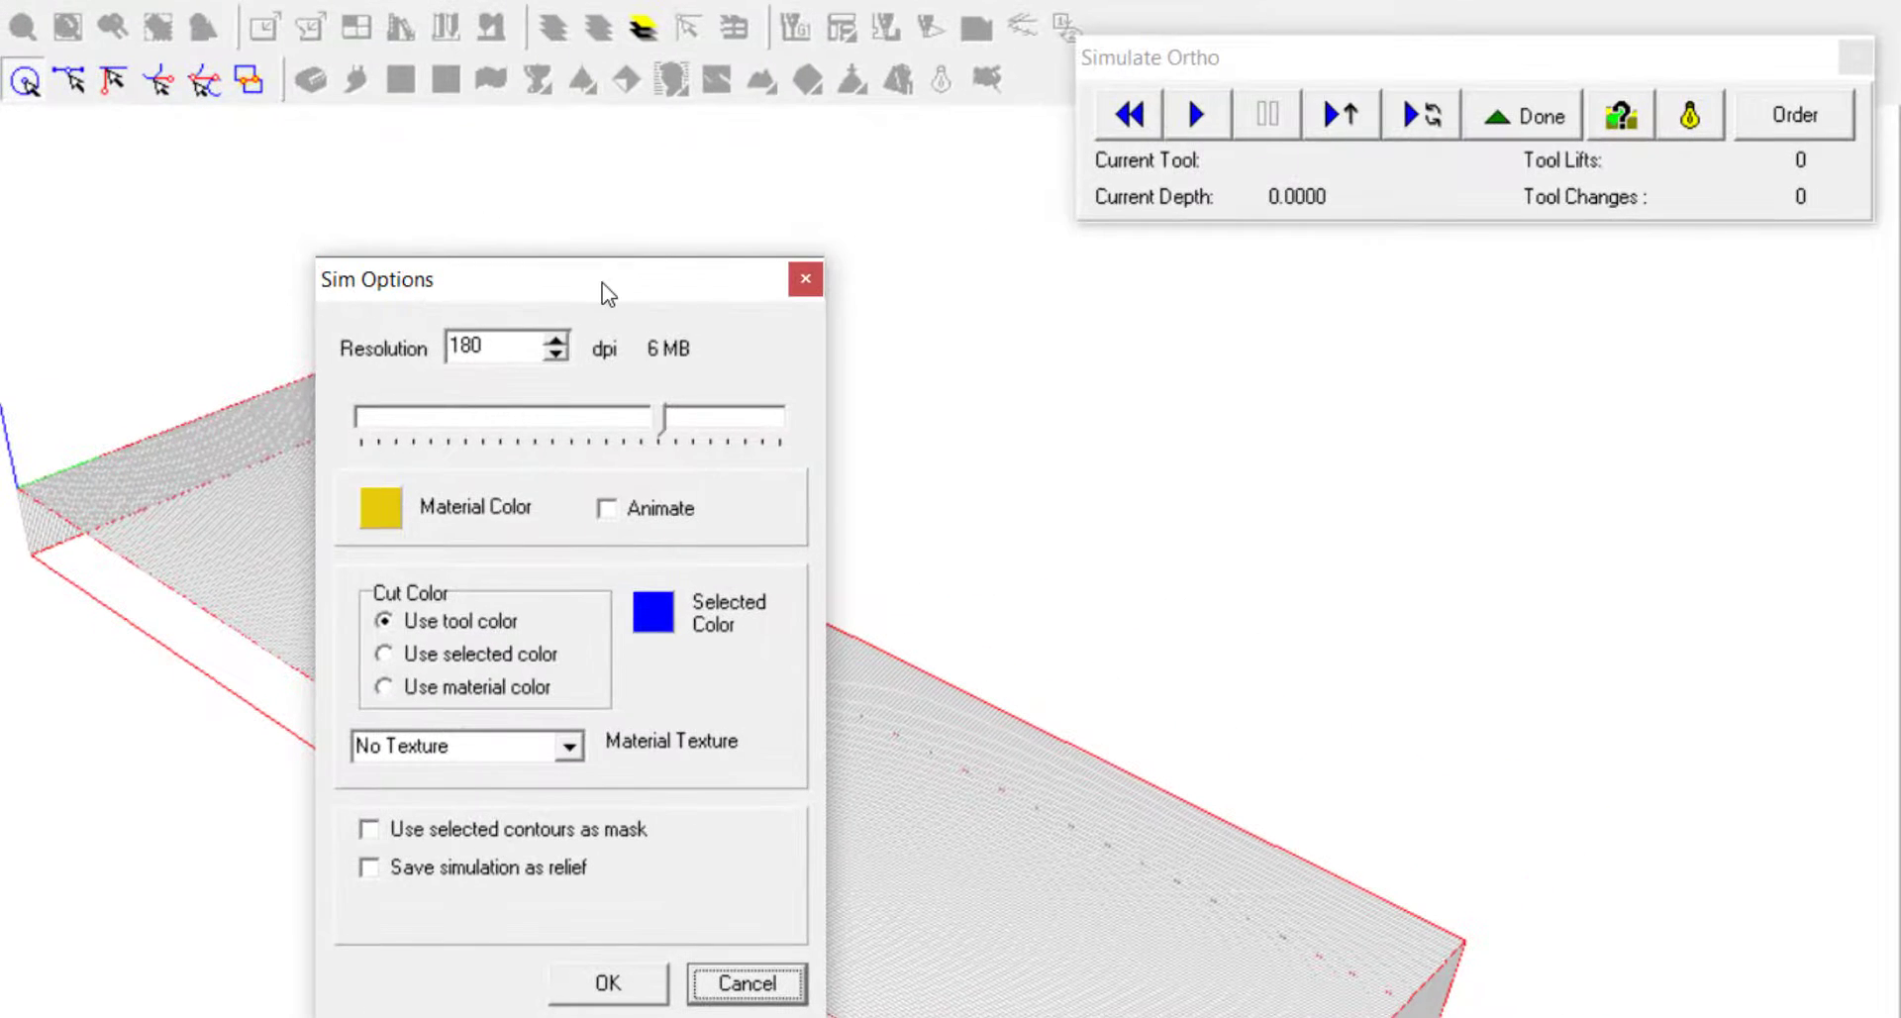
drag(606, 293, 243, 266)
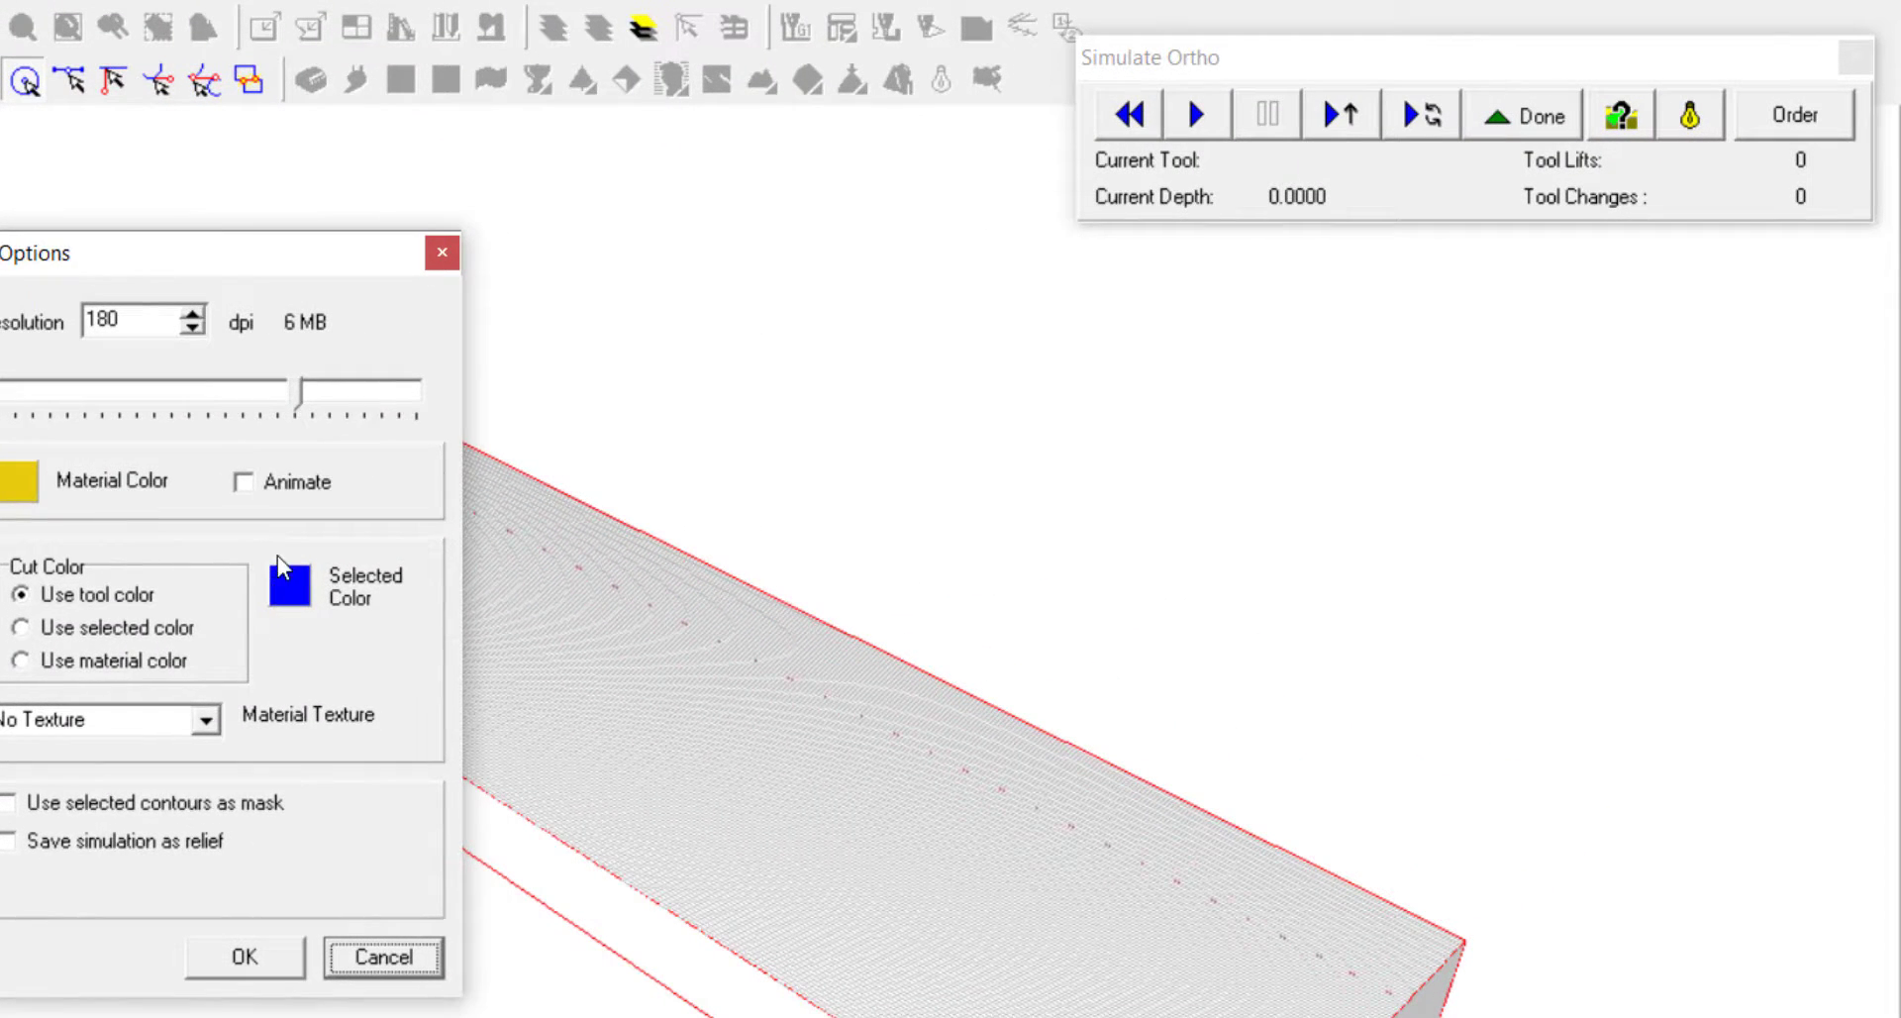
click(244, 483)
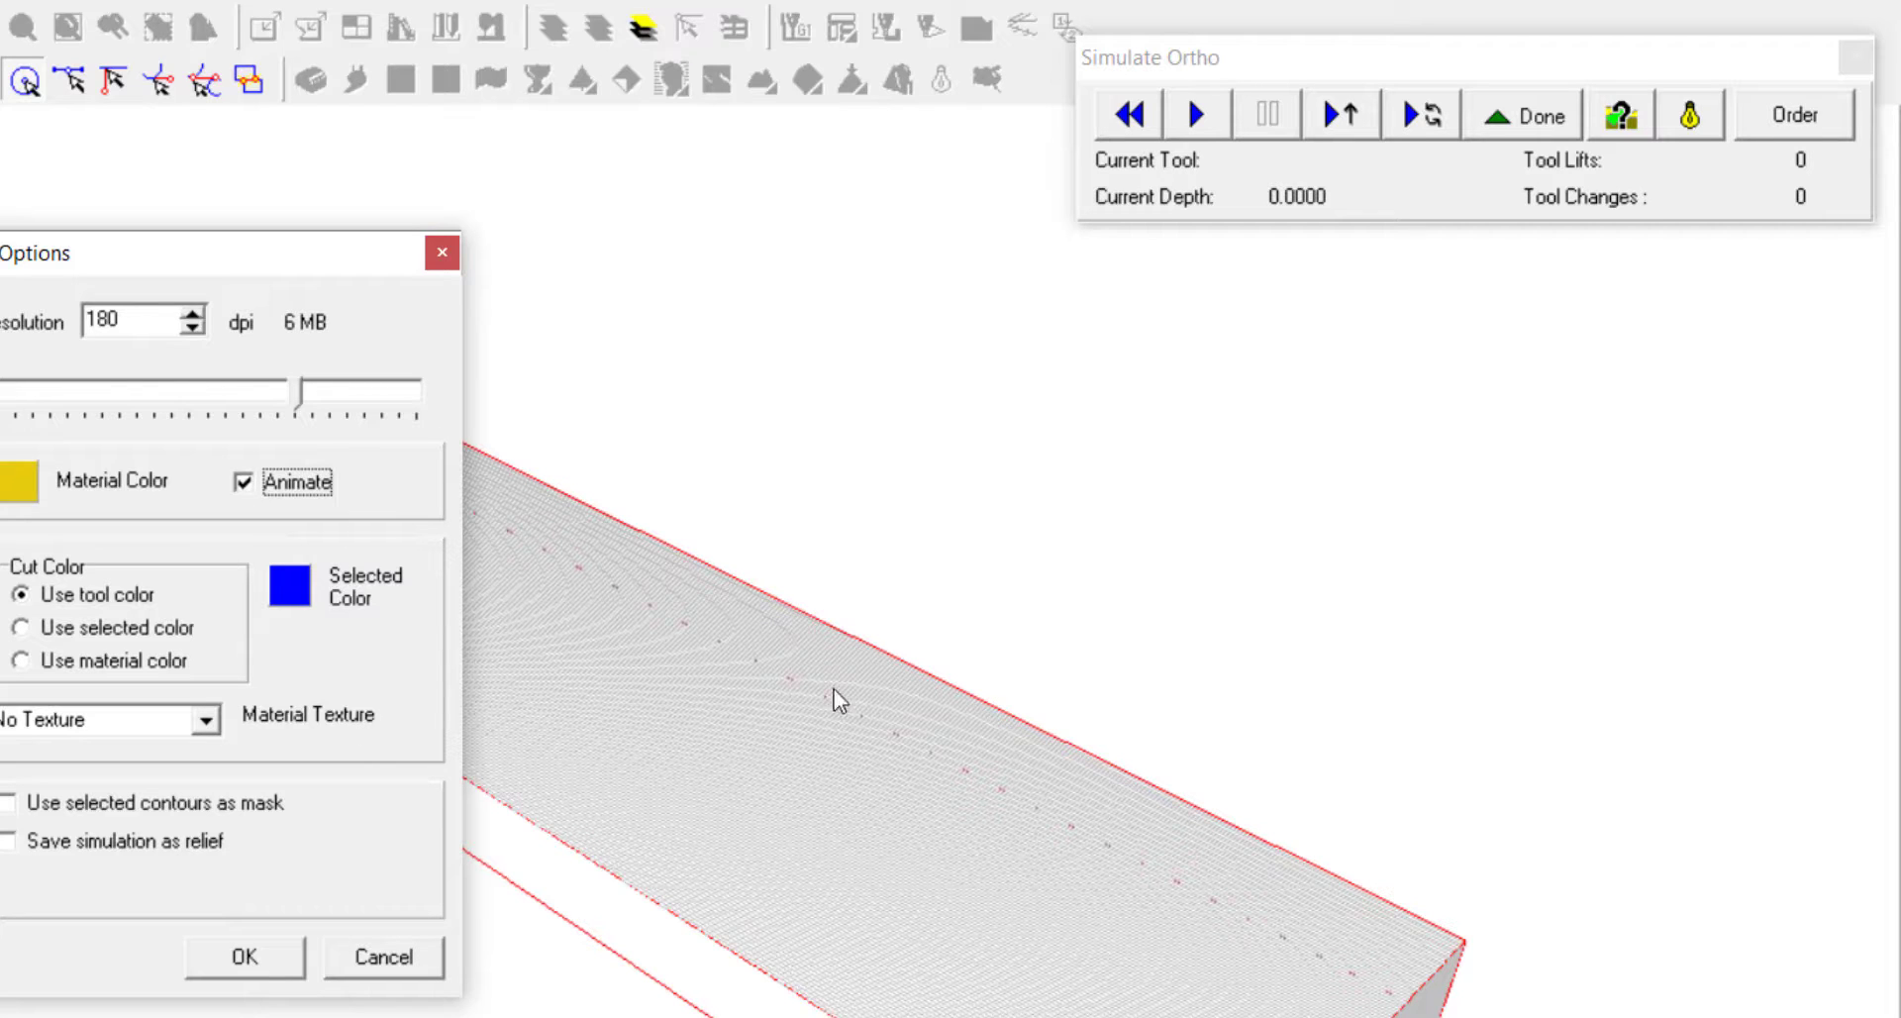
click(247, 957)
click(1693, 116)
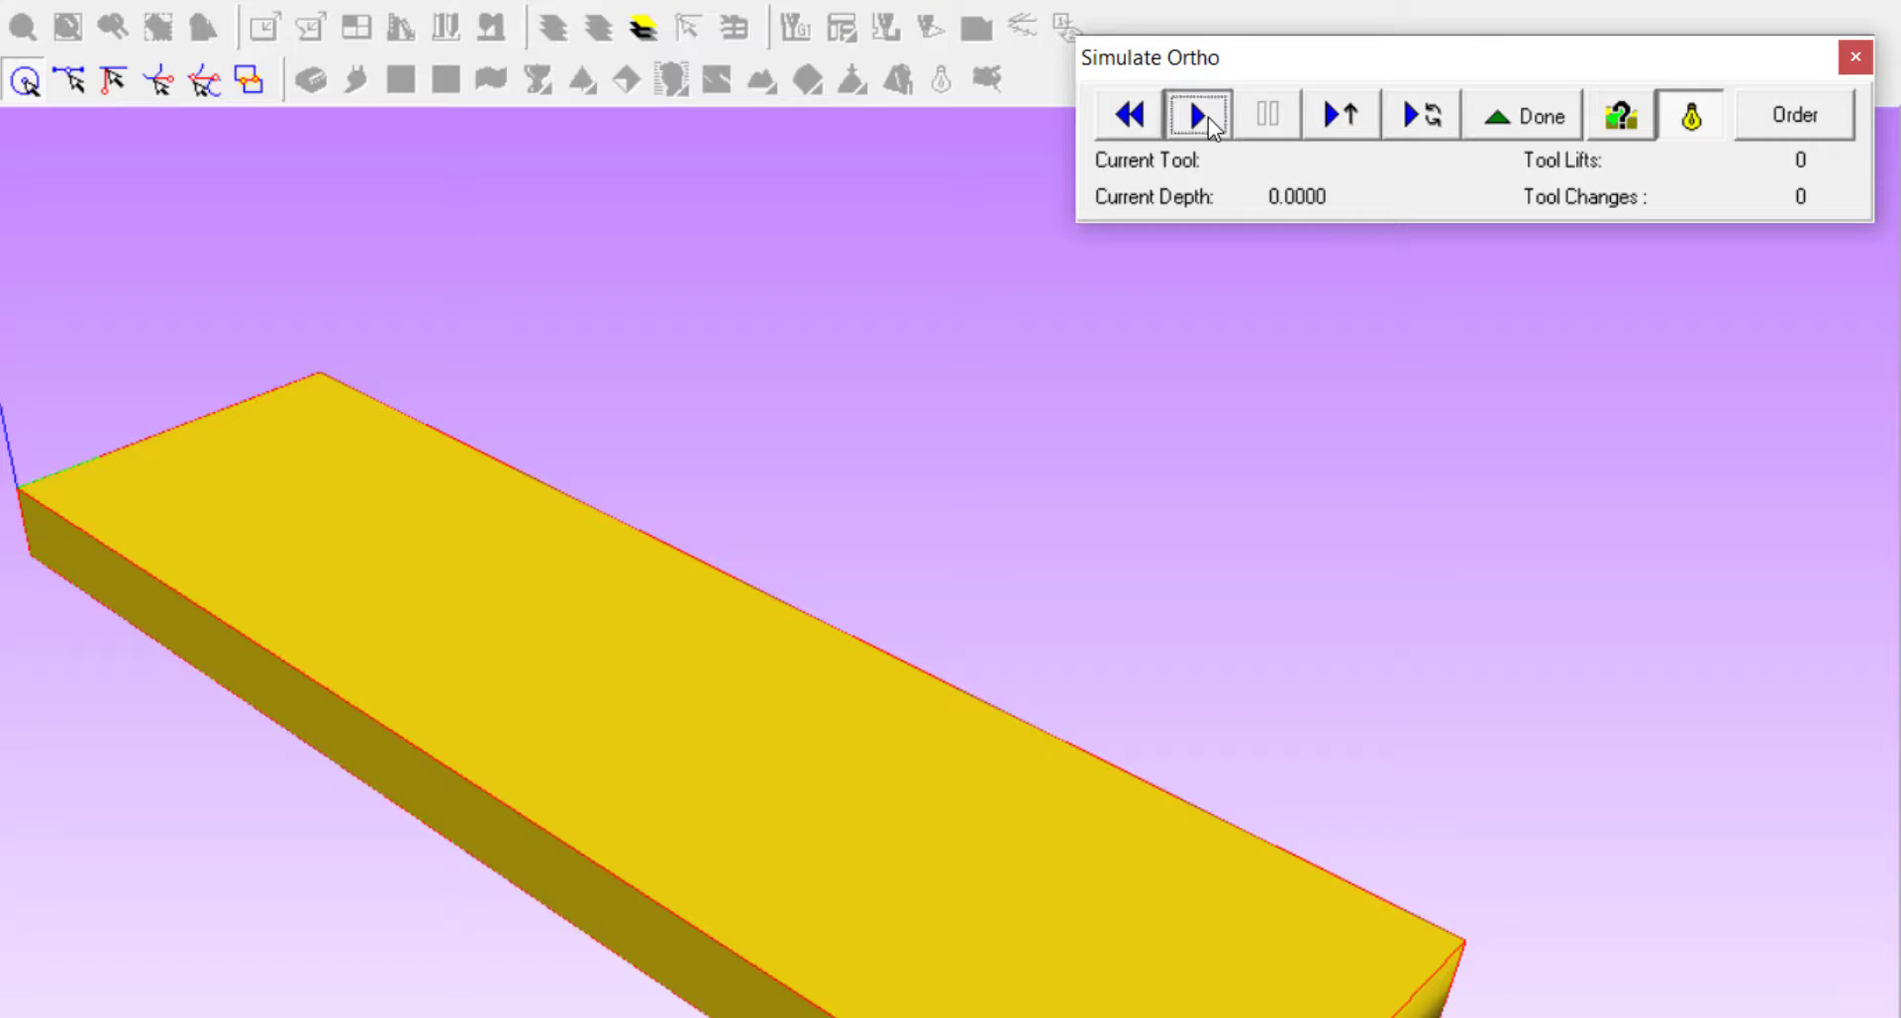
click(1208, 117)
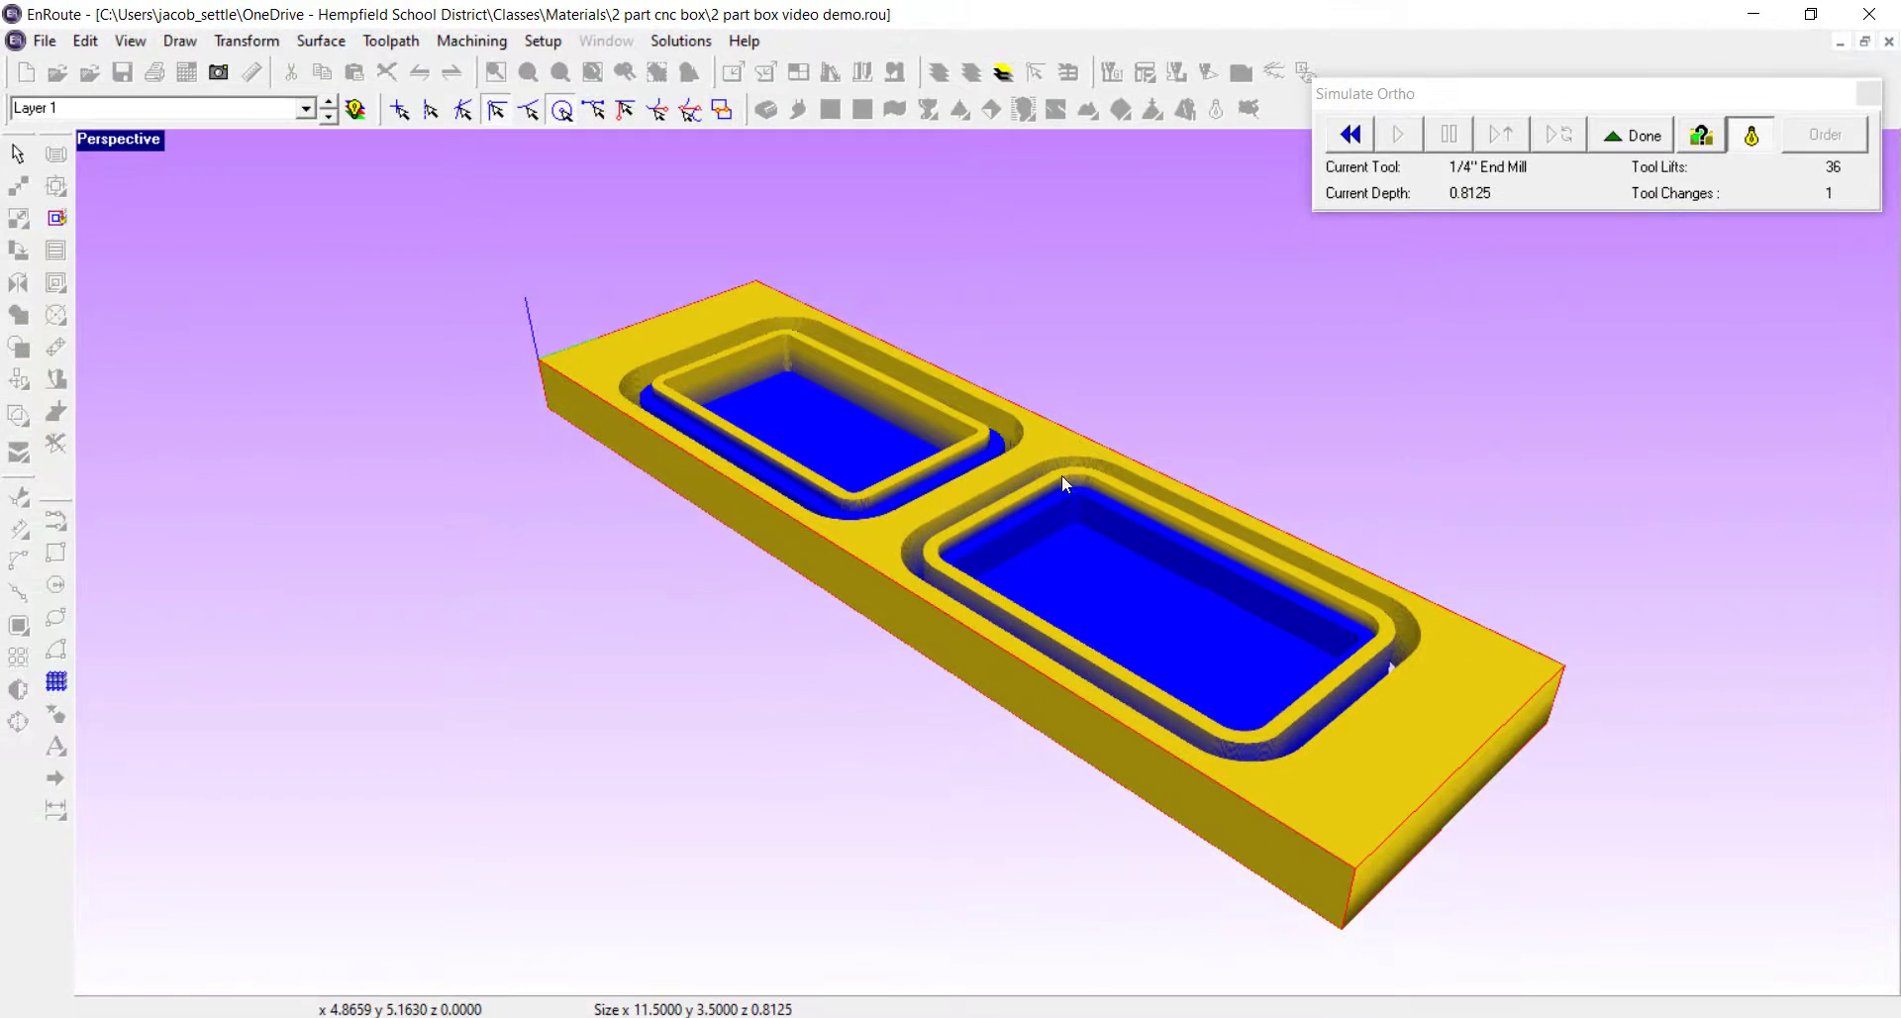
Step: Examine the simulated plate's underside for the bridges and its top for the pockets and lips, and close the simulation
middle_drag(1055, 487, 1047, 188)
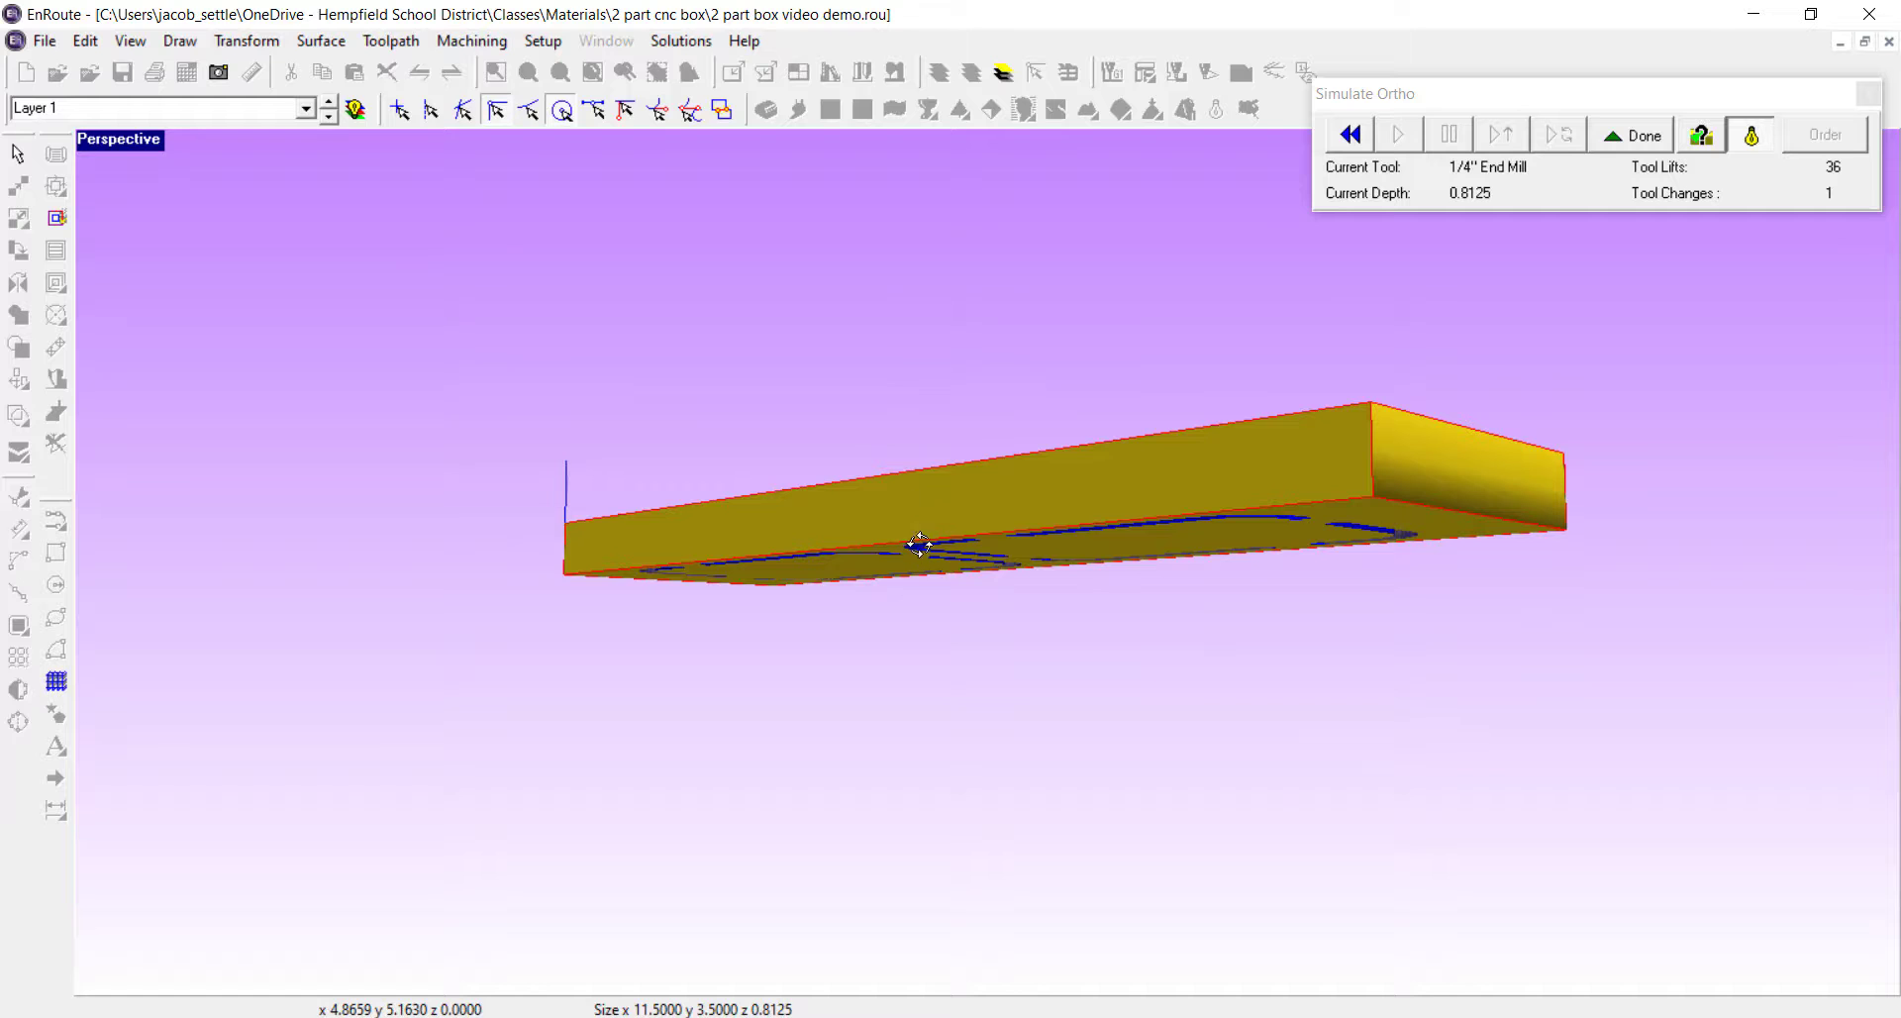
middle_drag(919, 544, 912, 492)
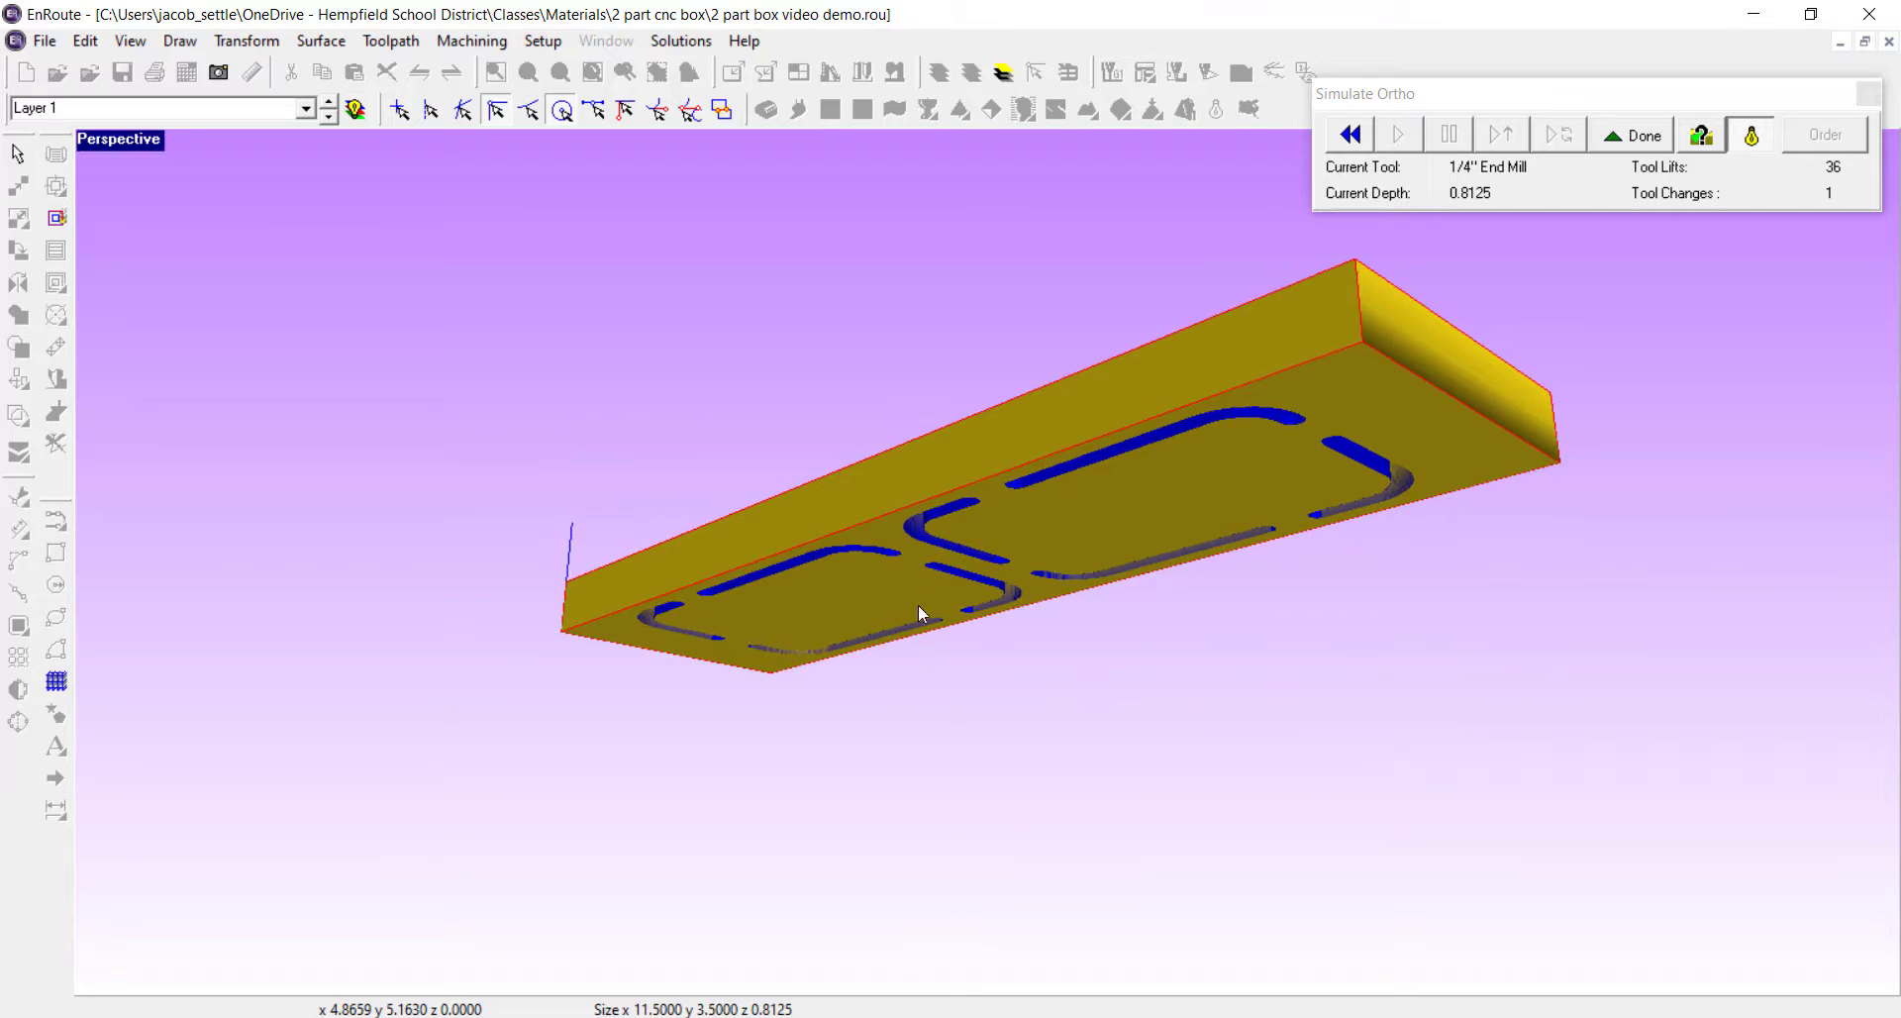
middle_drag(904, 602, 1483, 177)
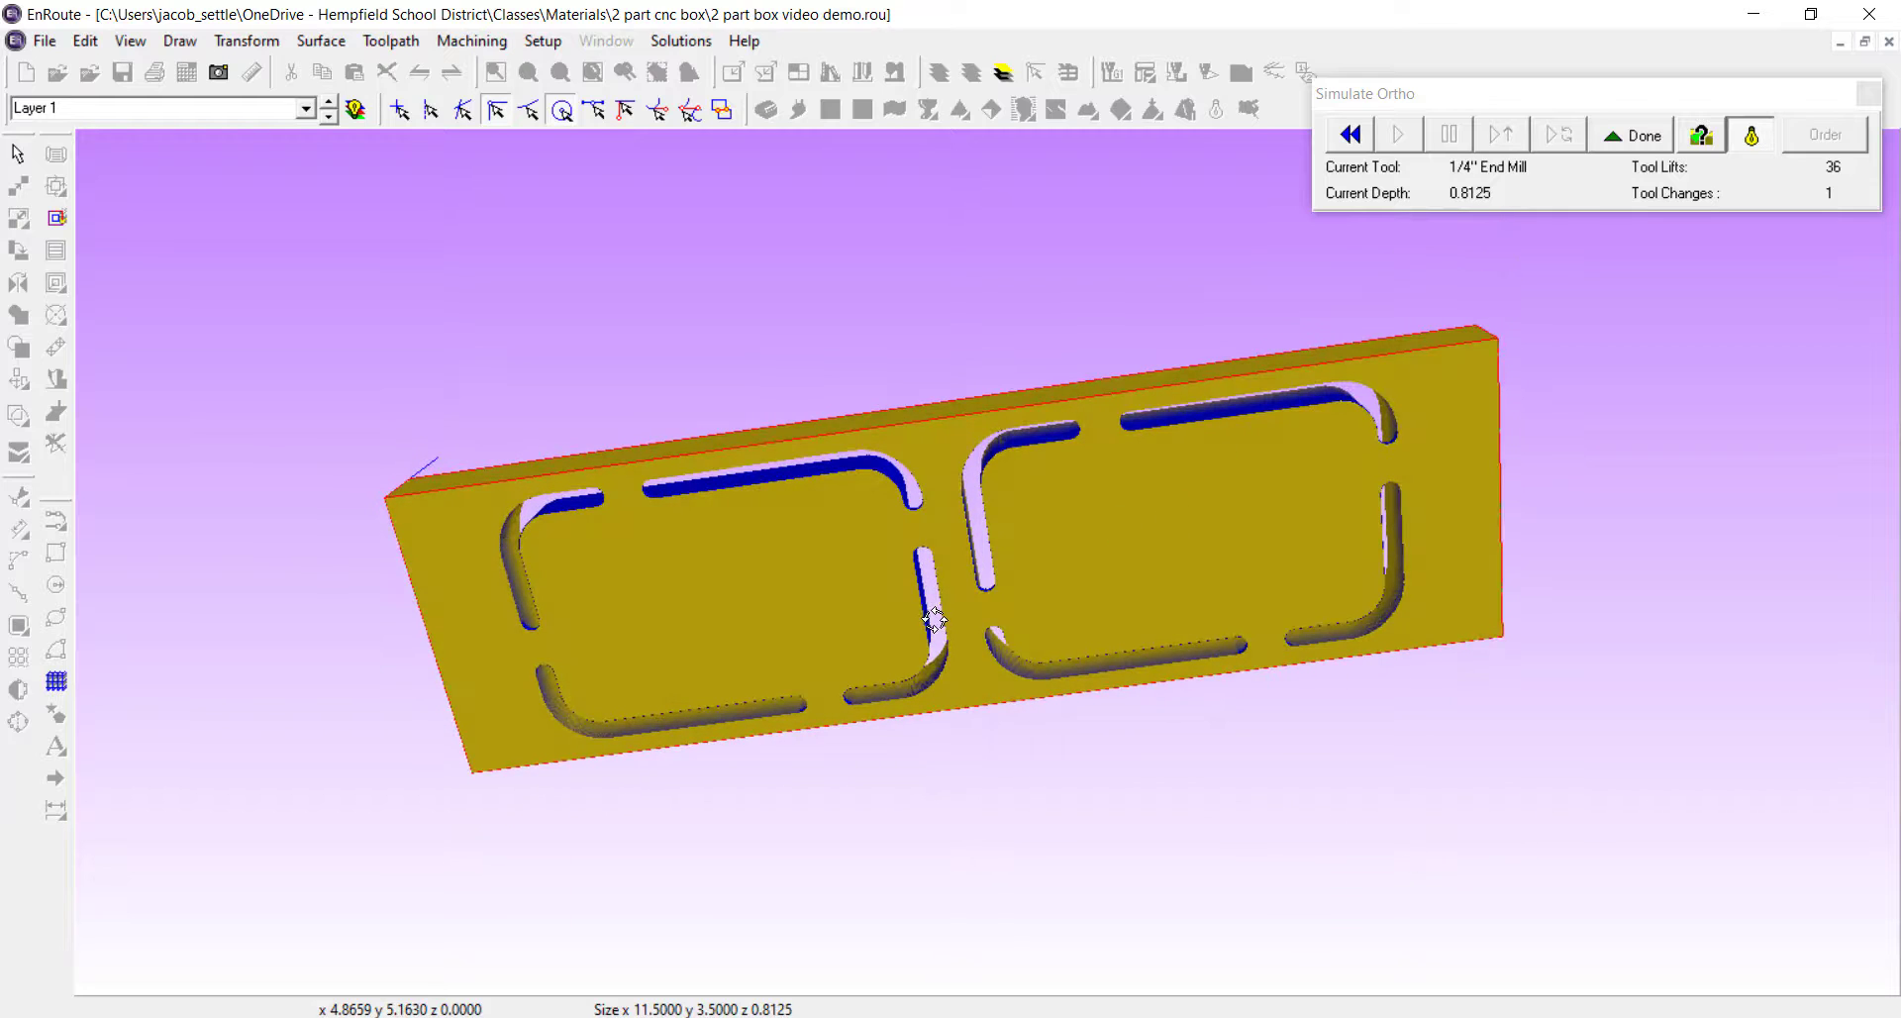
middle_drag(935, 620, 941, 524)
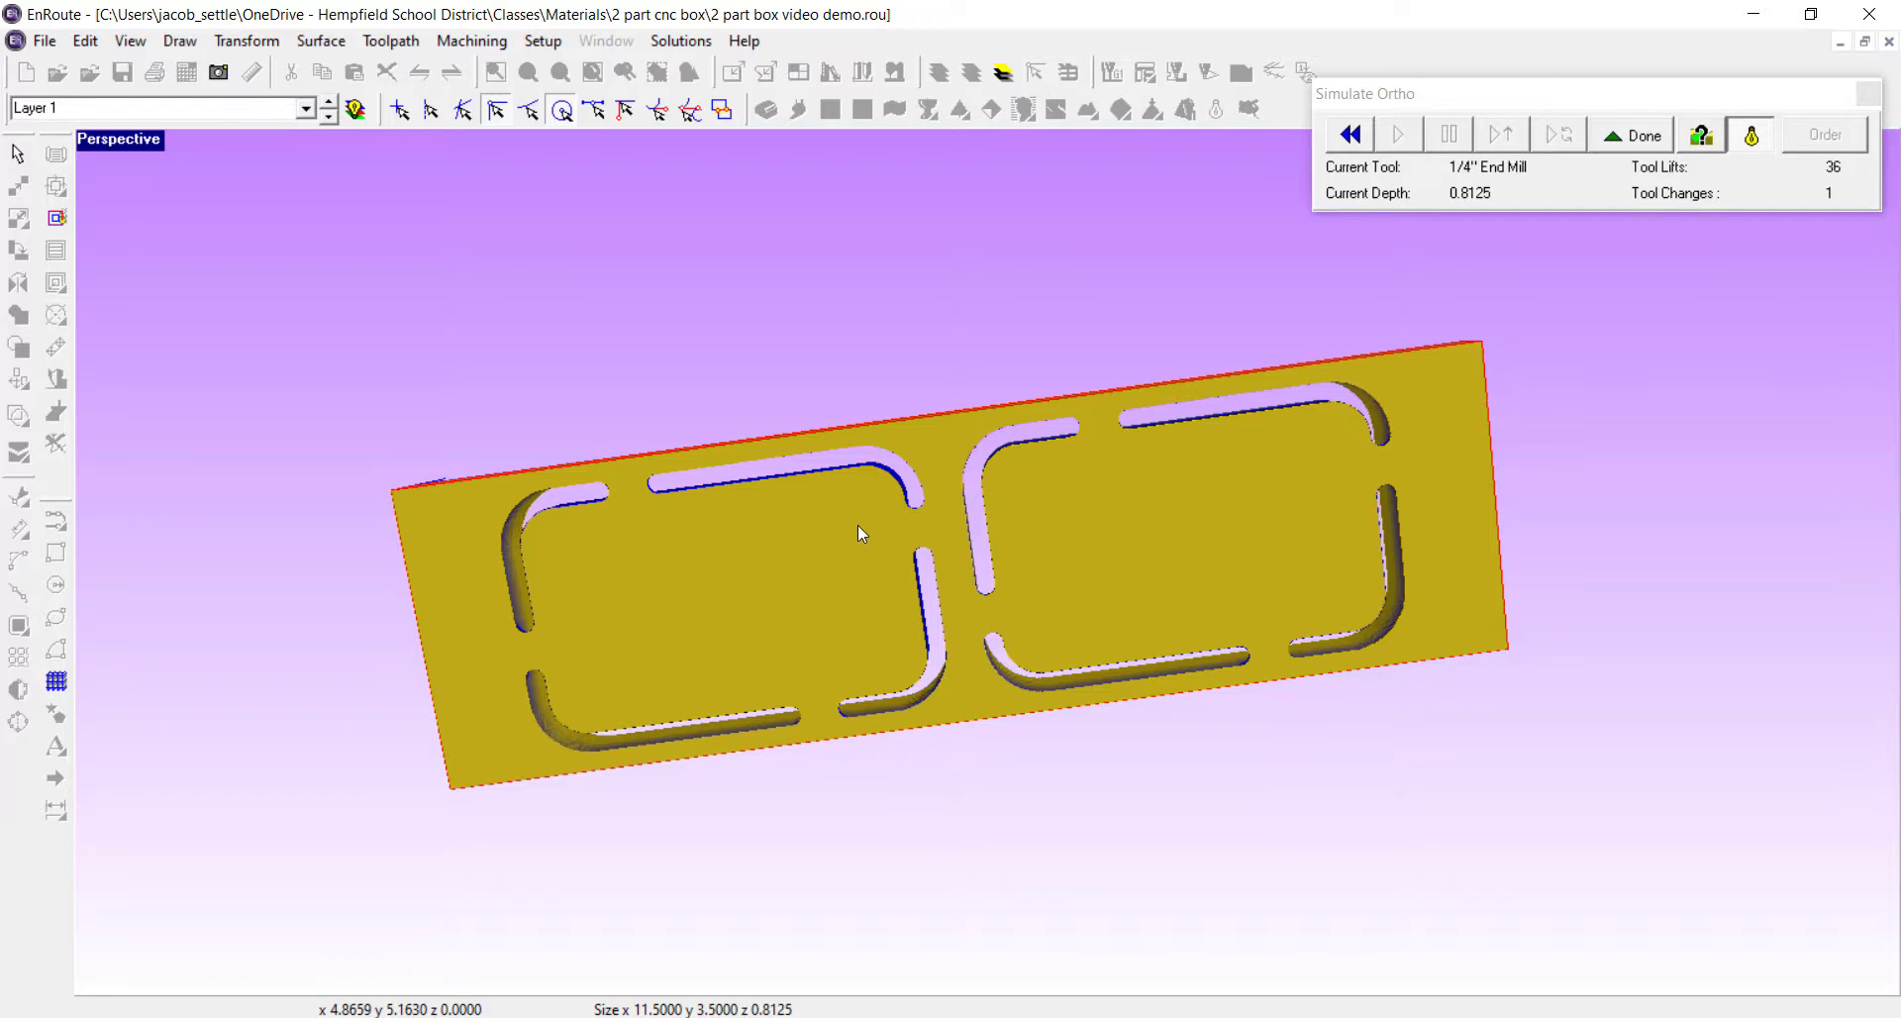
middle_drag(810, 507, 1129, 860)
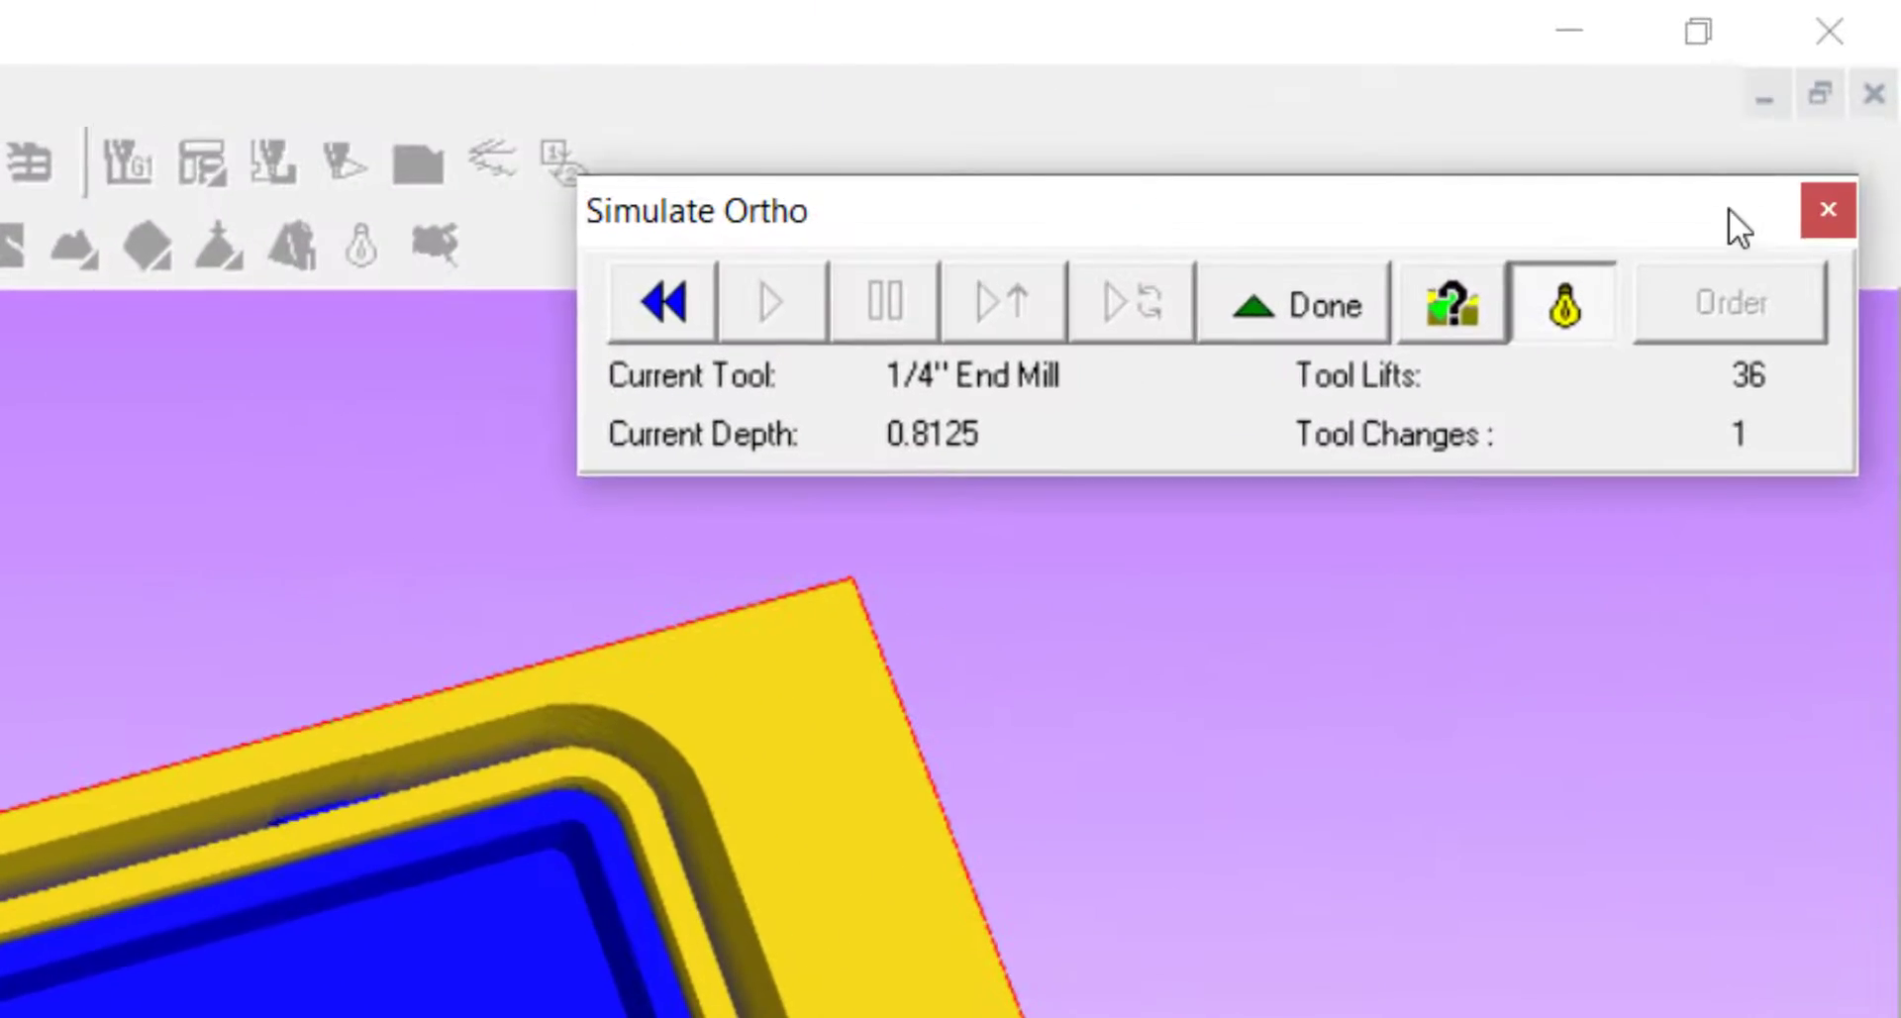
click(1840, 206)
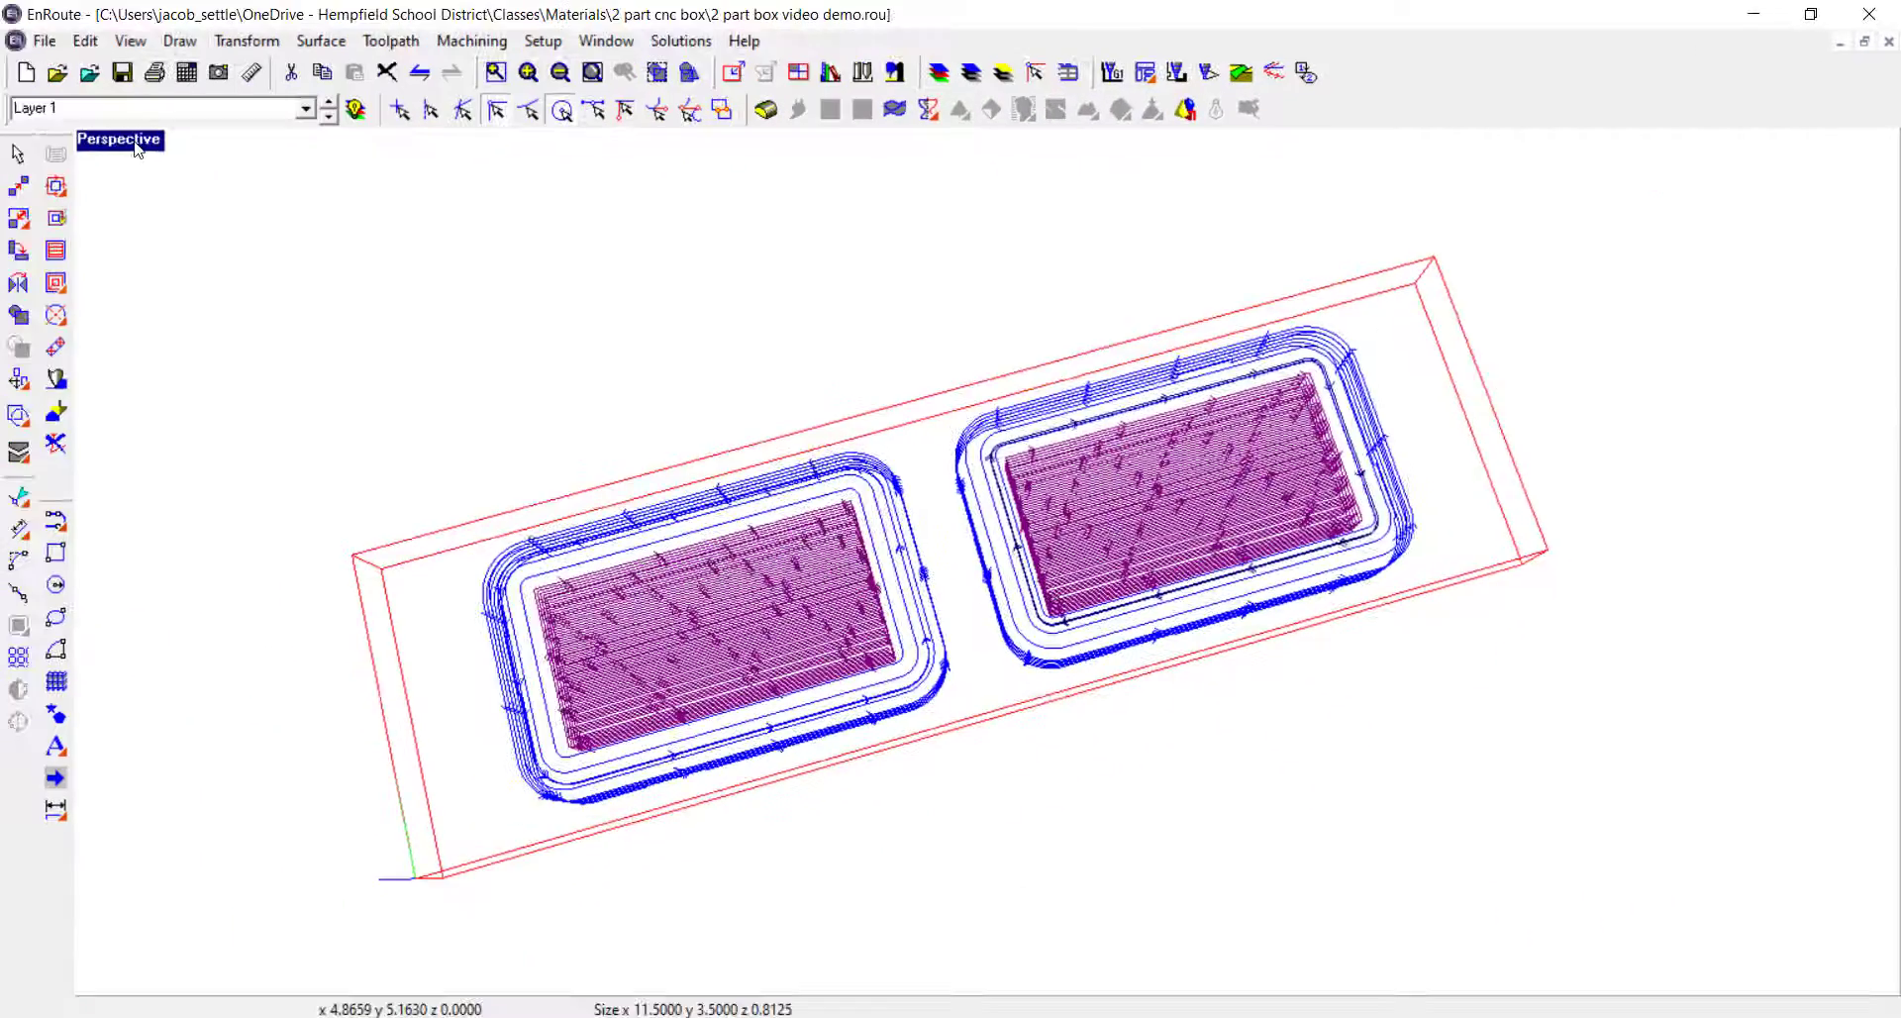
Step: Switch from the perspective view to the enlarged top view and open the output settings for the toolpaths
double_click(133, 148)
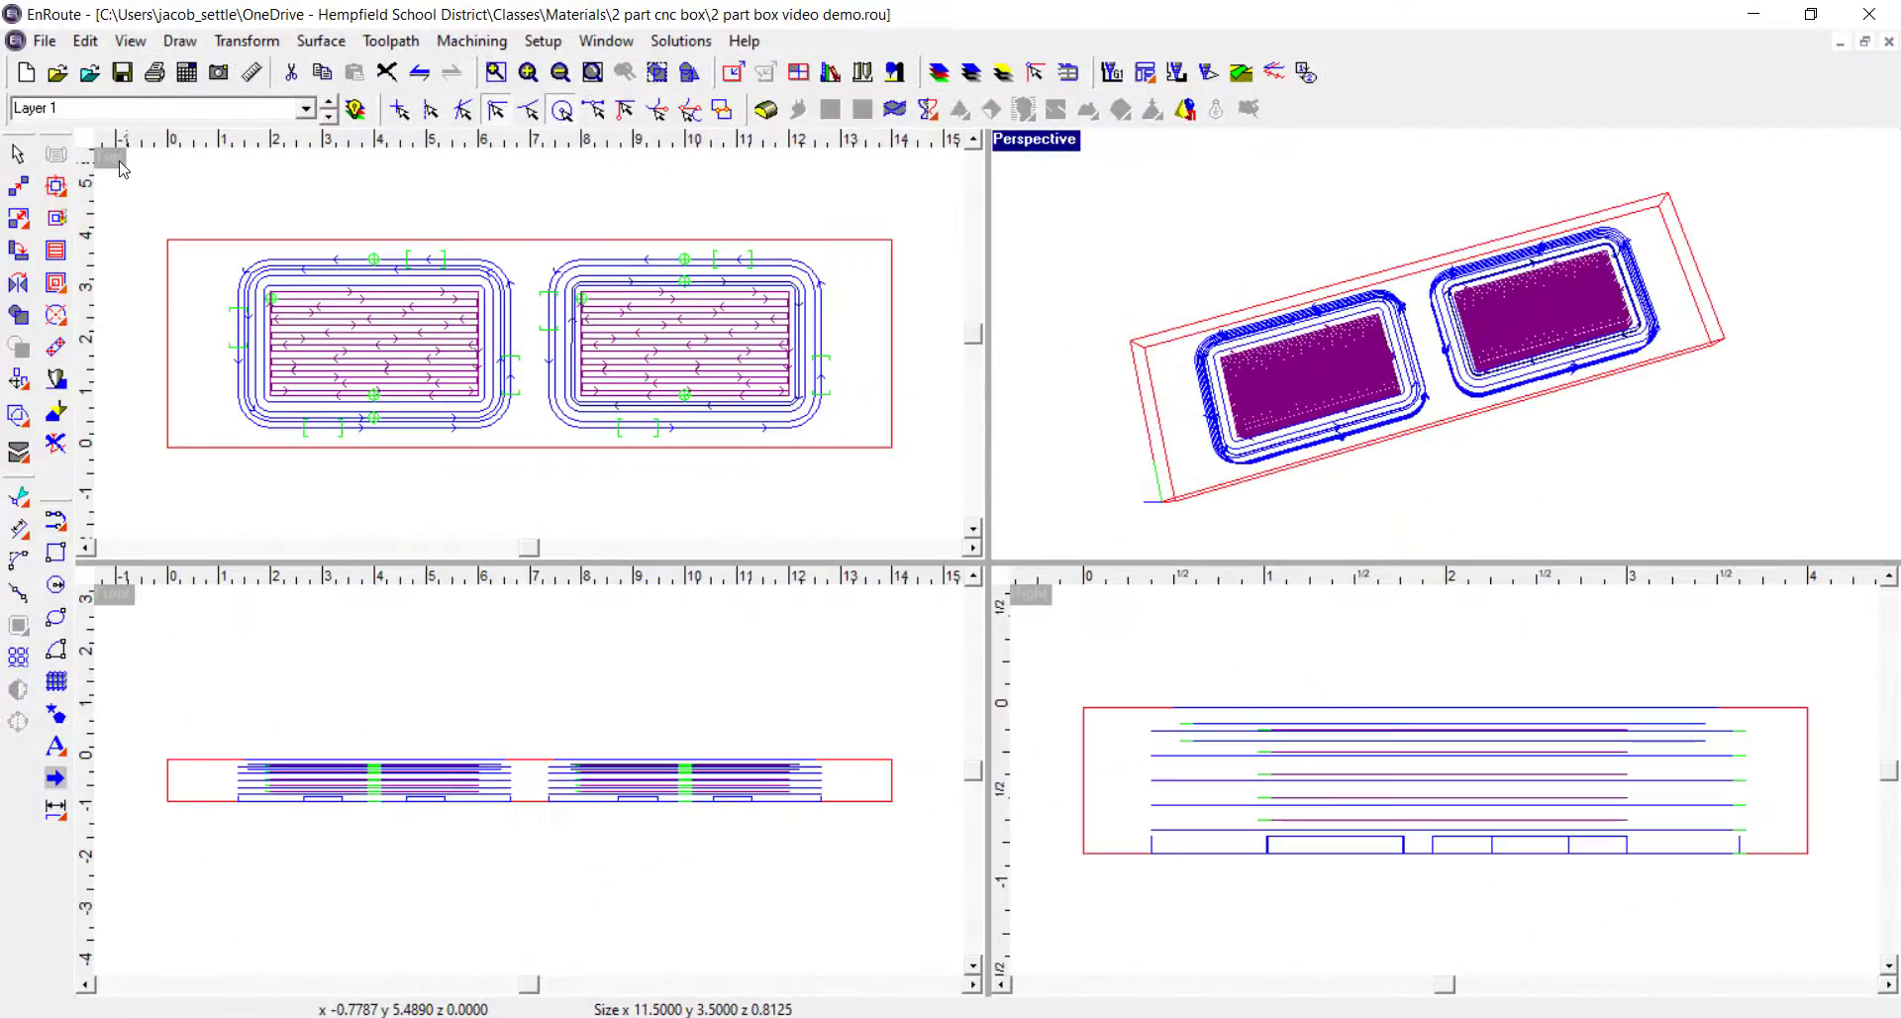
double_click(114, 158)
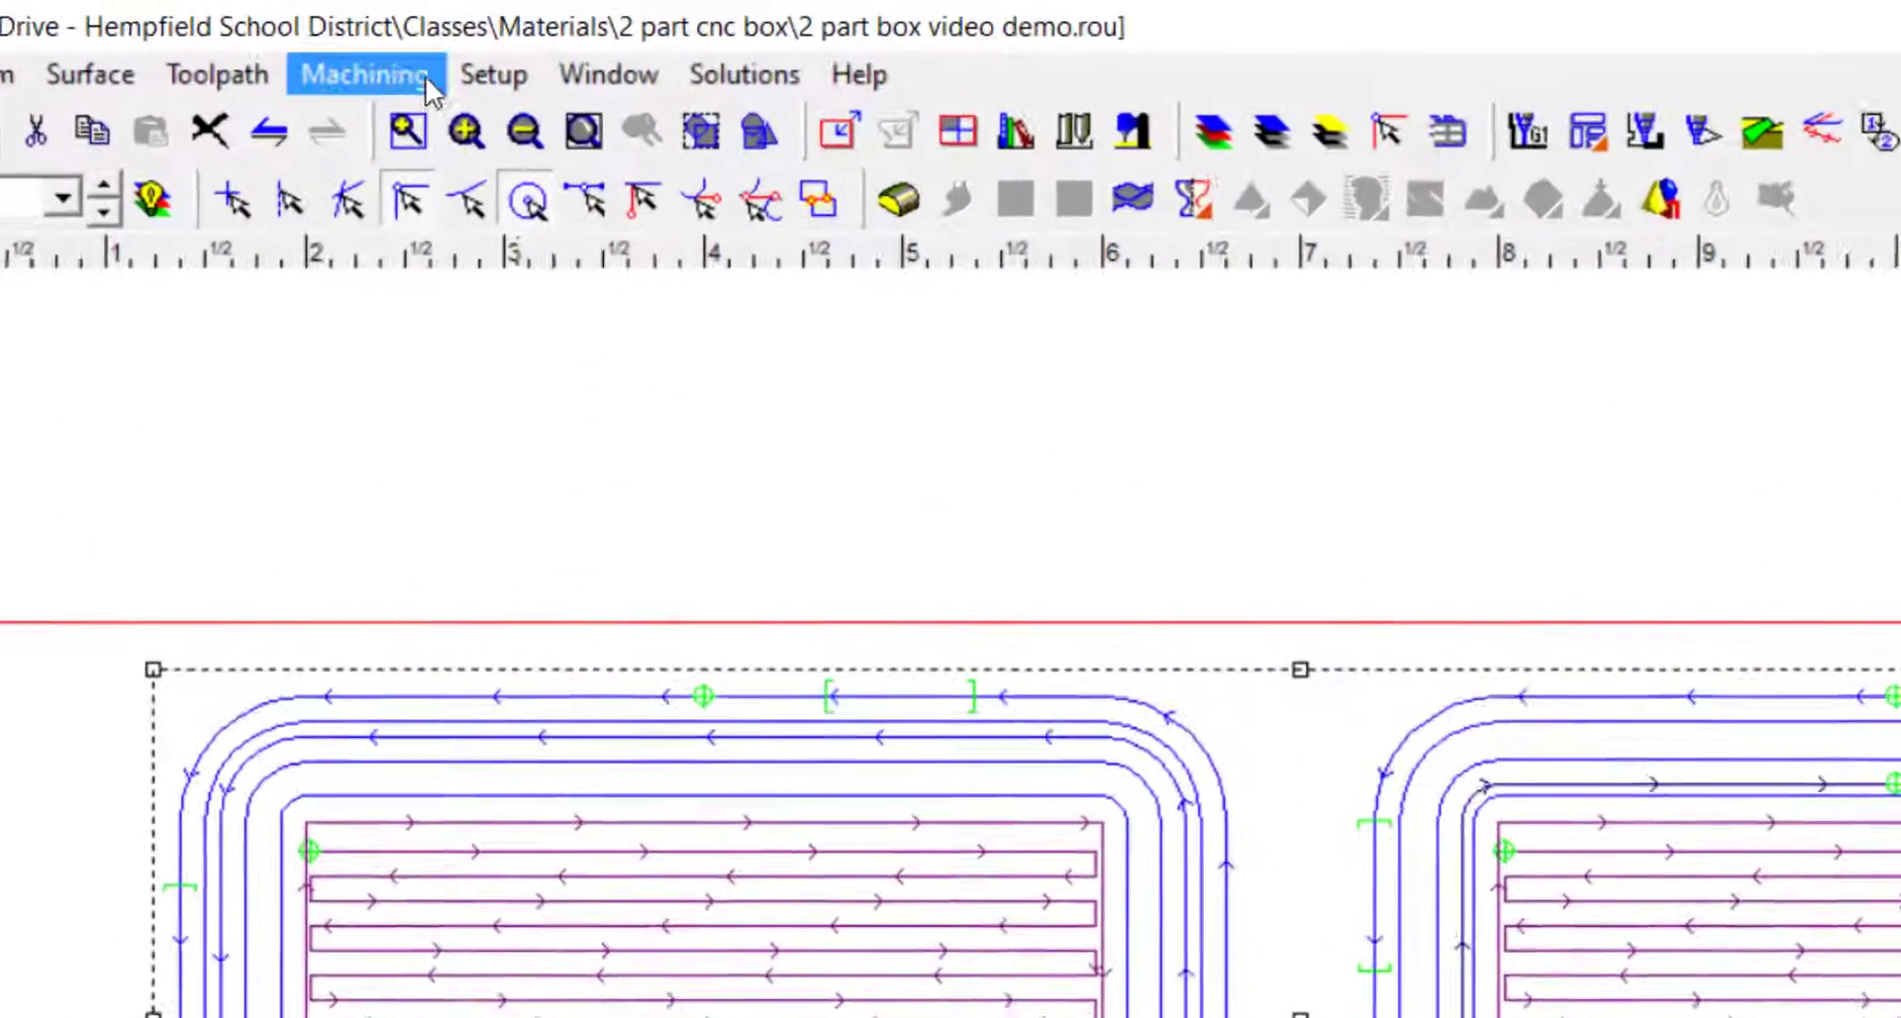
click(358, 81)
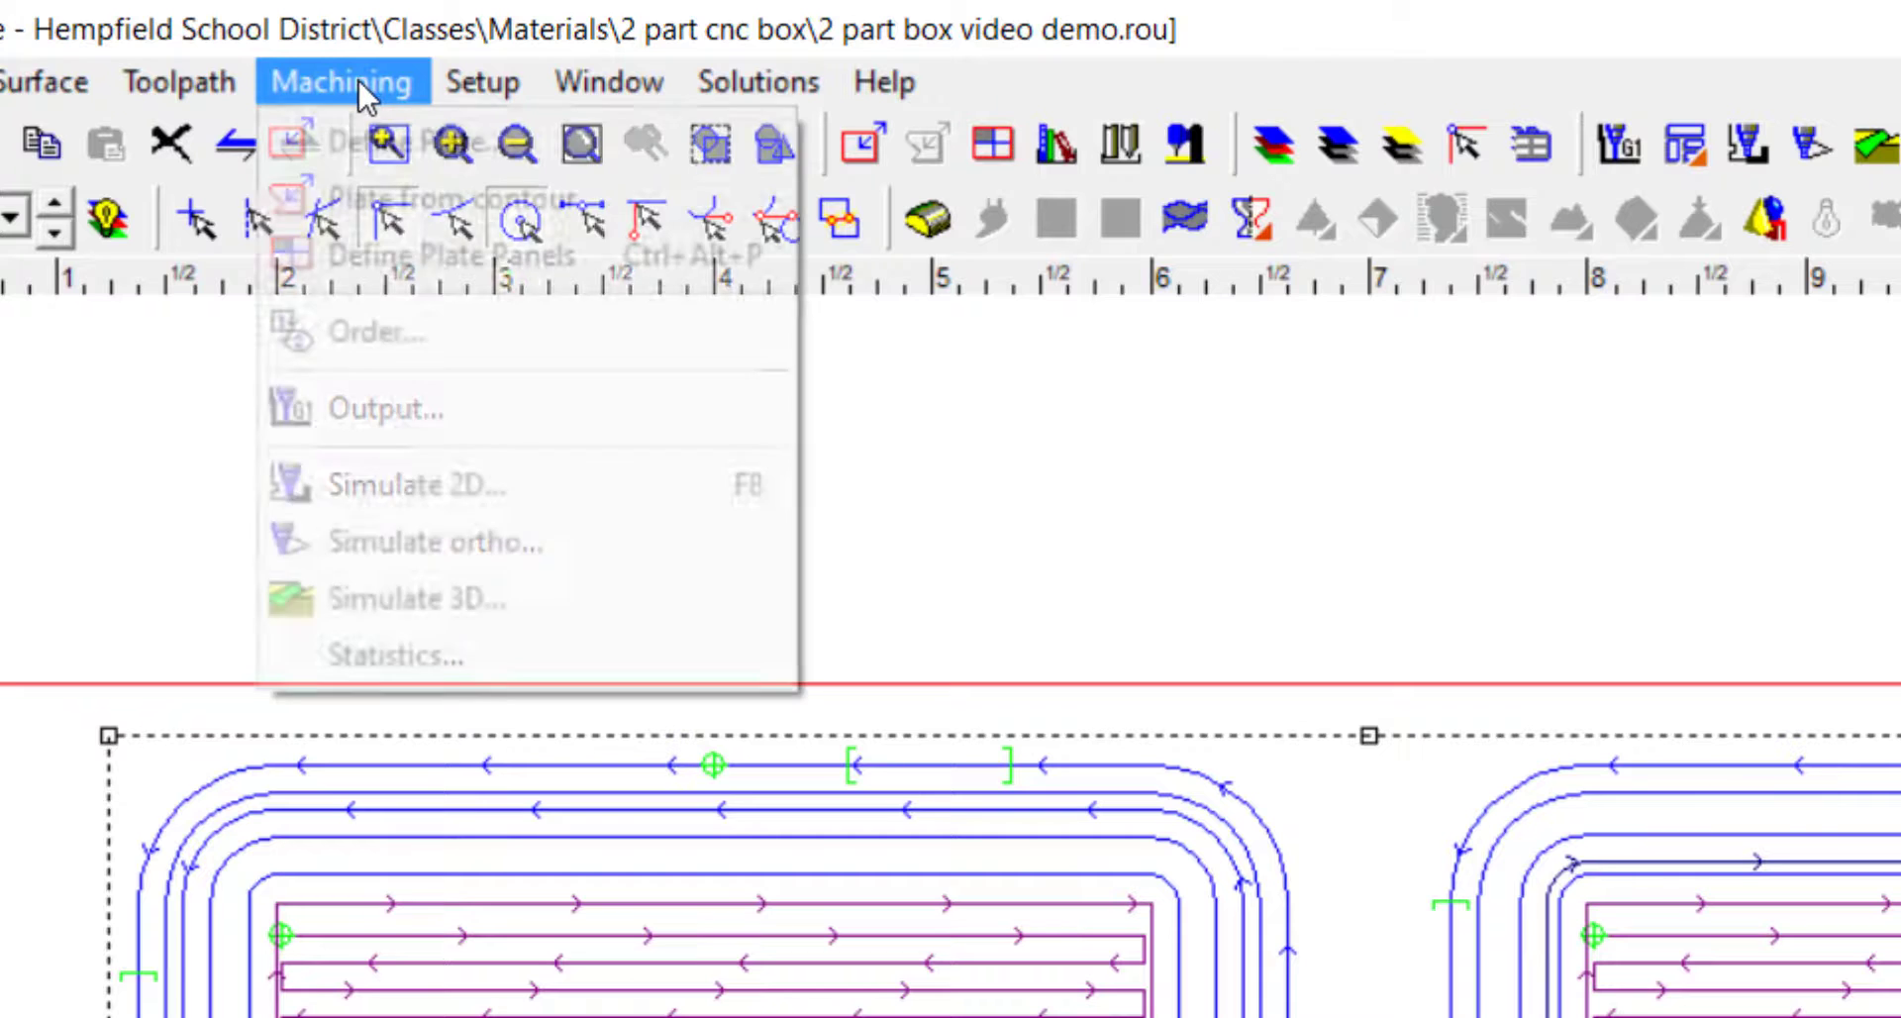
click(315, 301)
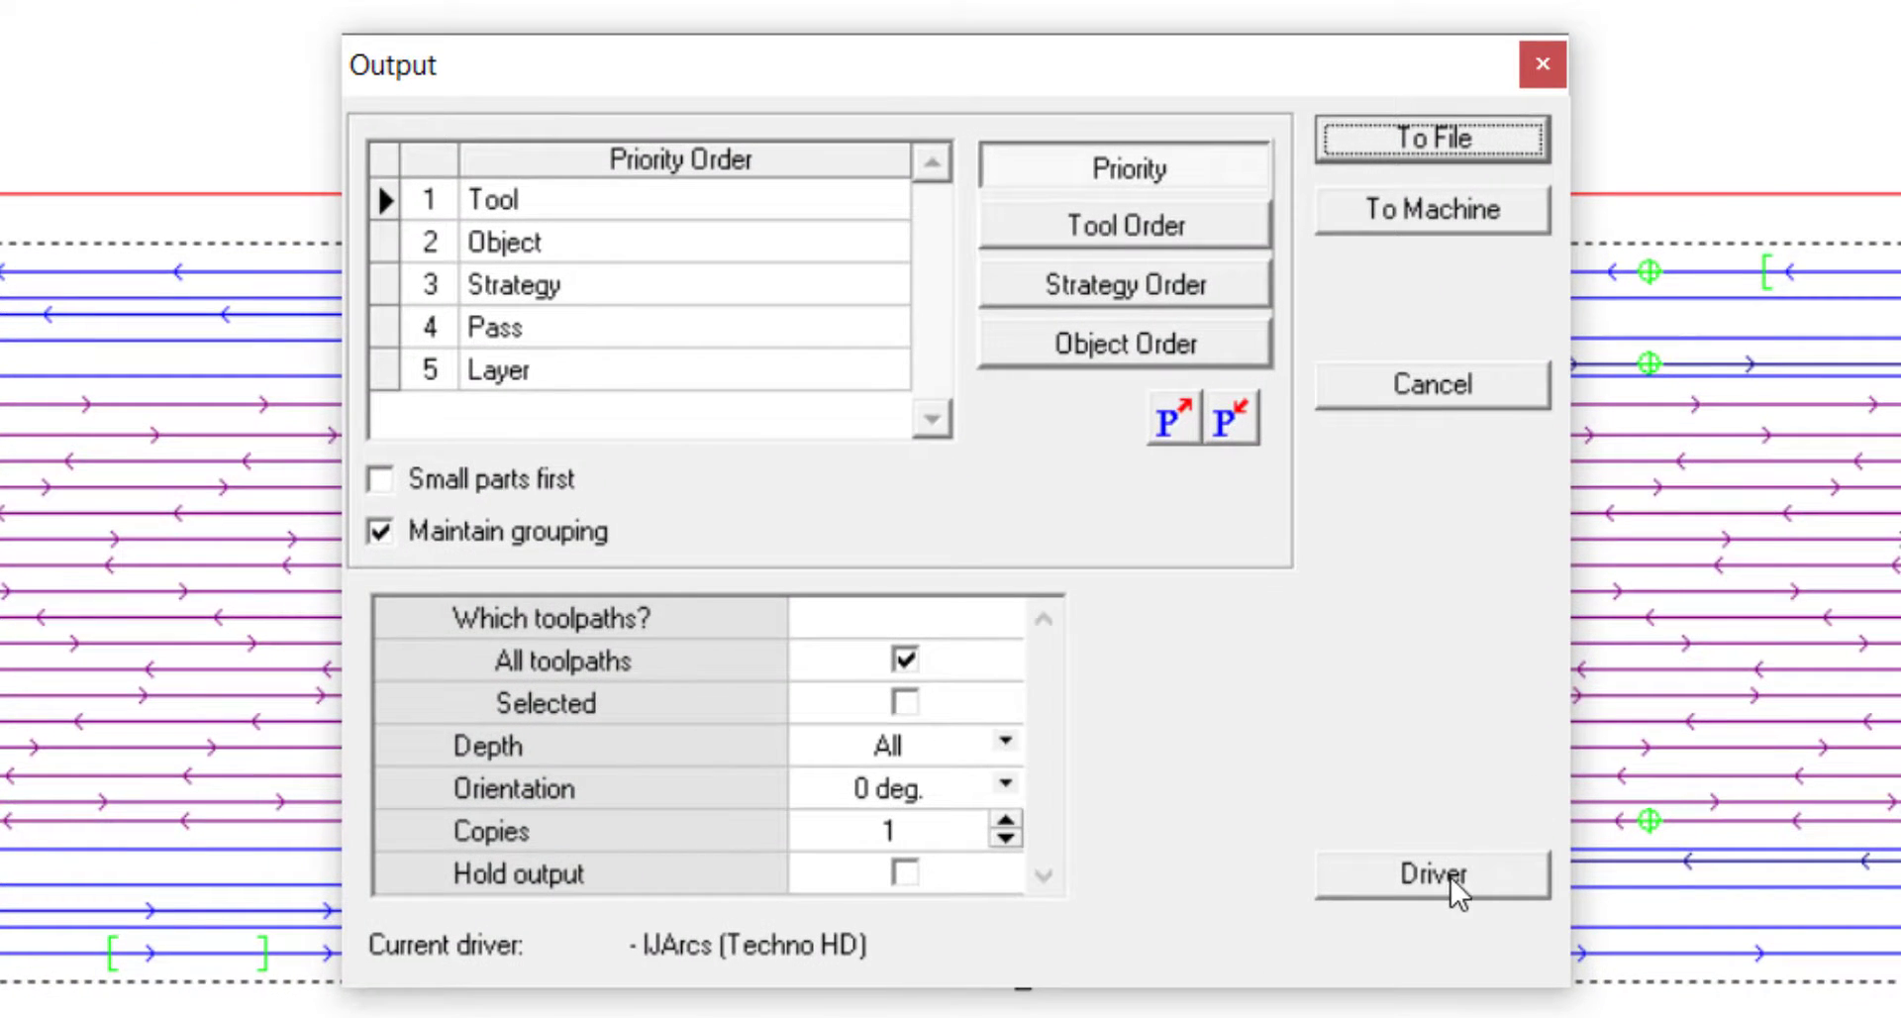
Step: Choose the Techno HD IJArcs driver among the active drivers and accept it as the current machine driver
click(1446, 879)
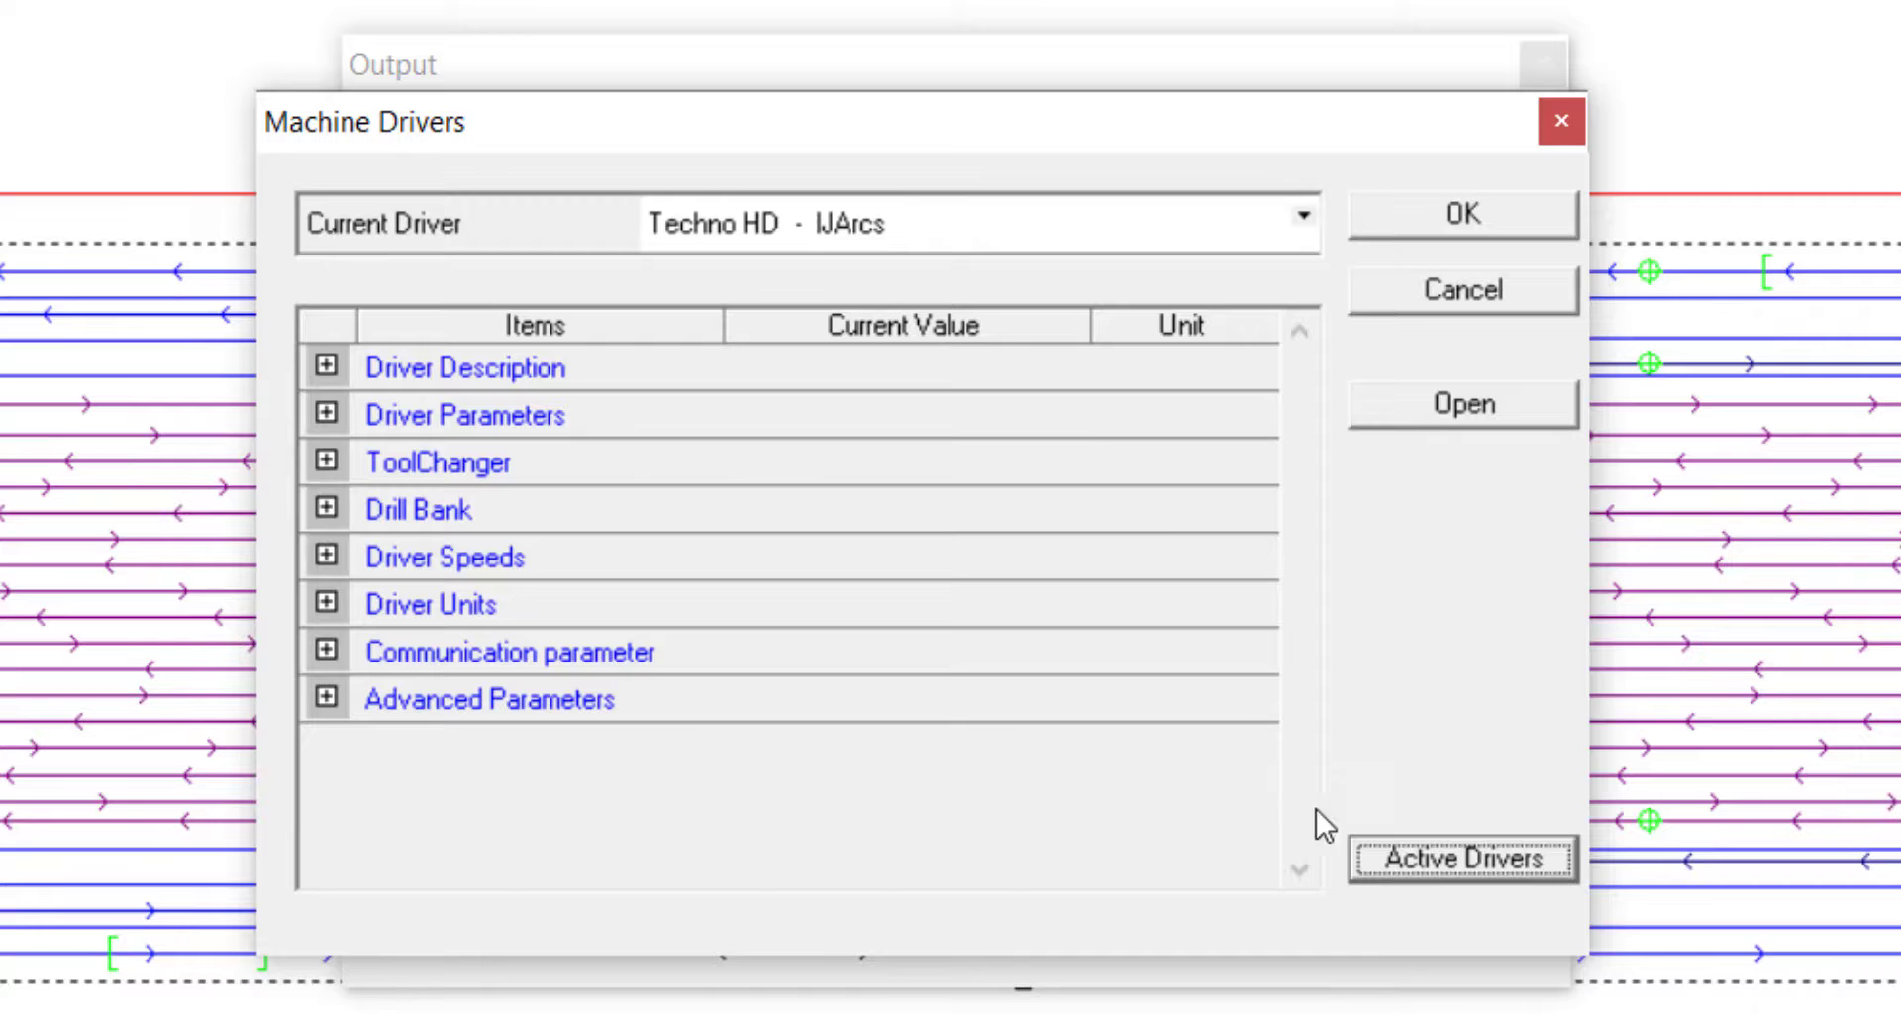
click(1404, 859)
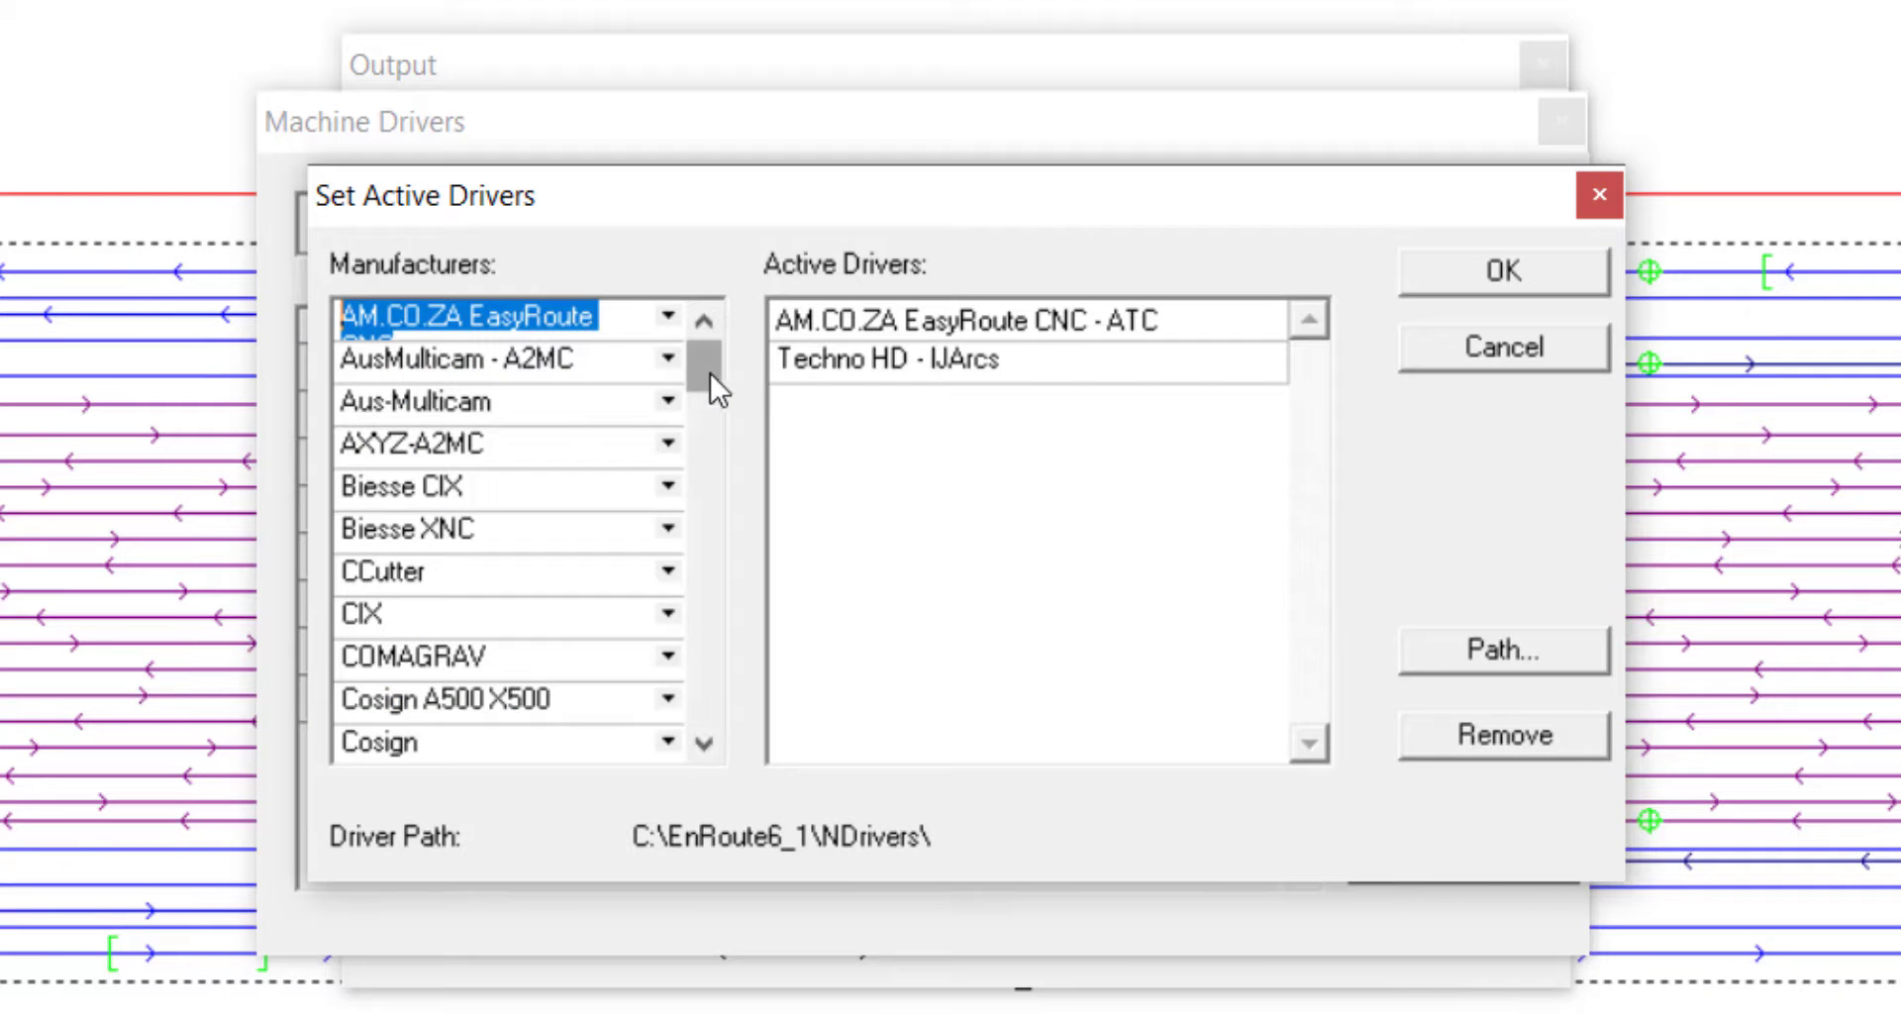
scroll(577, 572, down, 20)
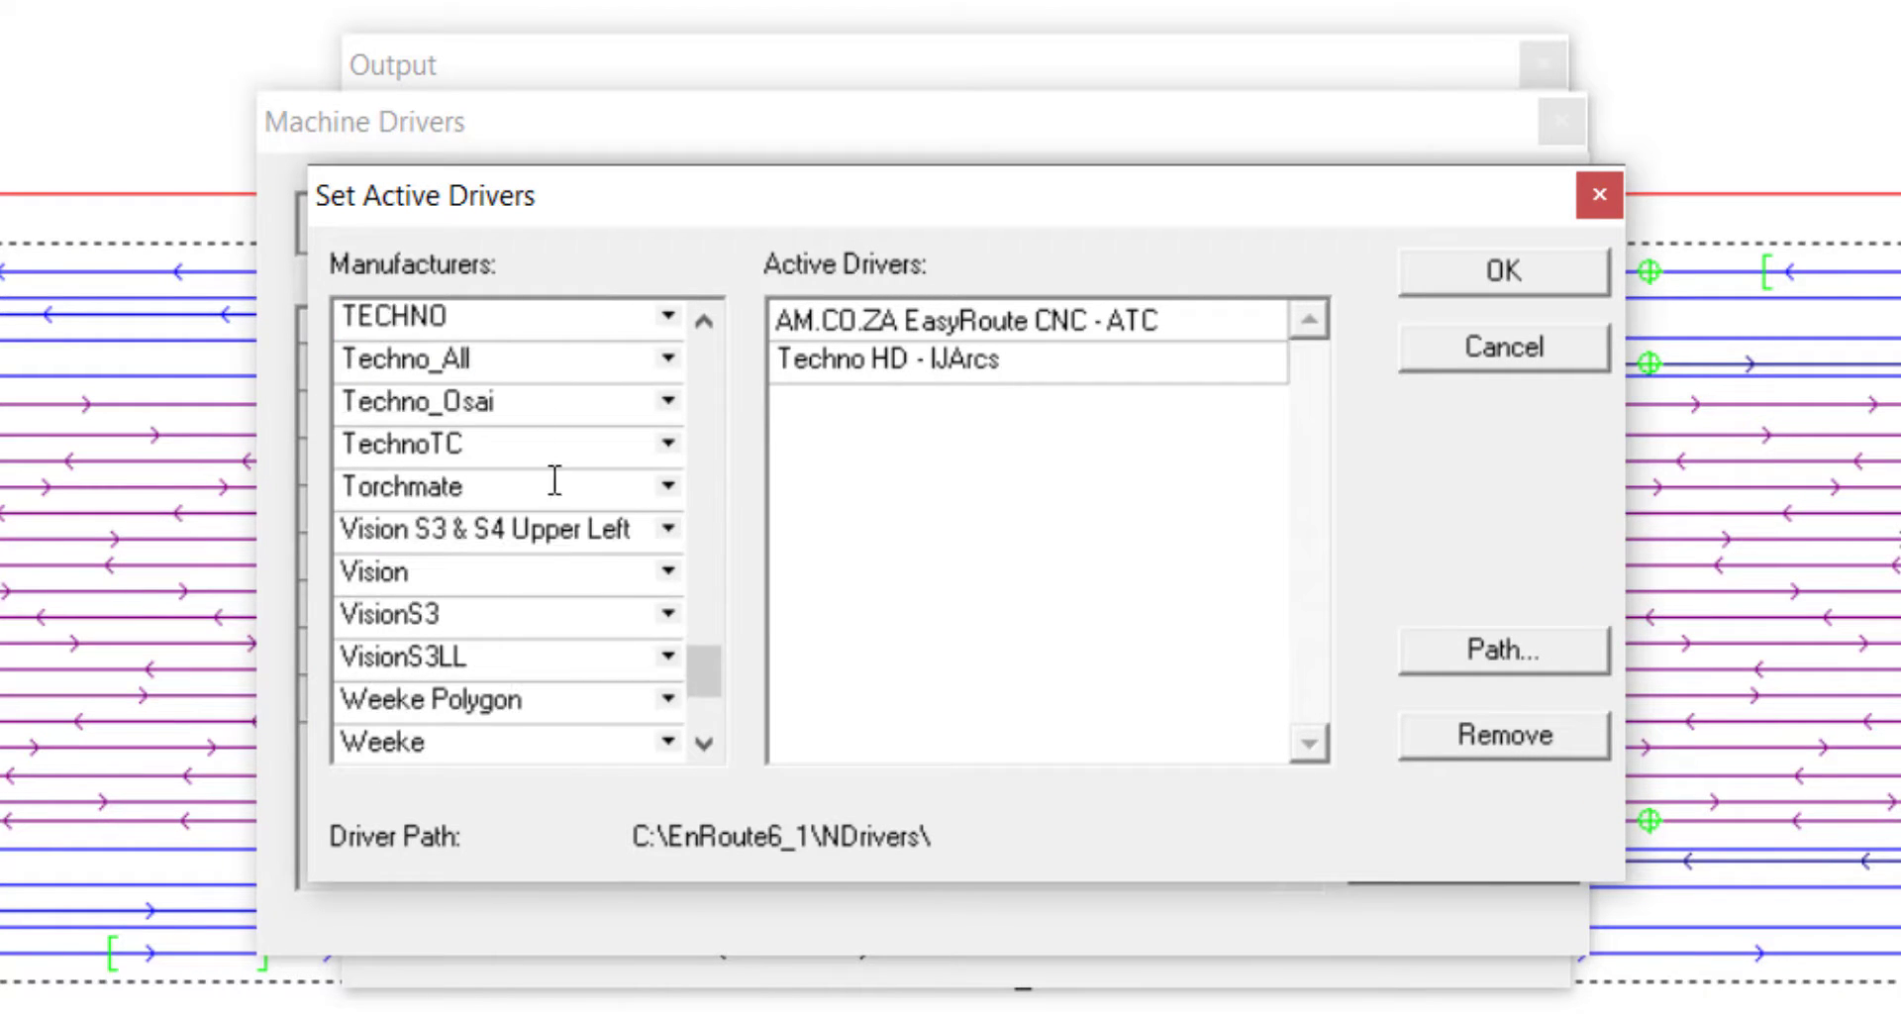
scroll(544, 423, up, 1)
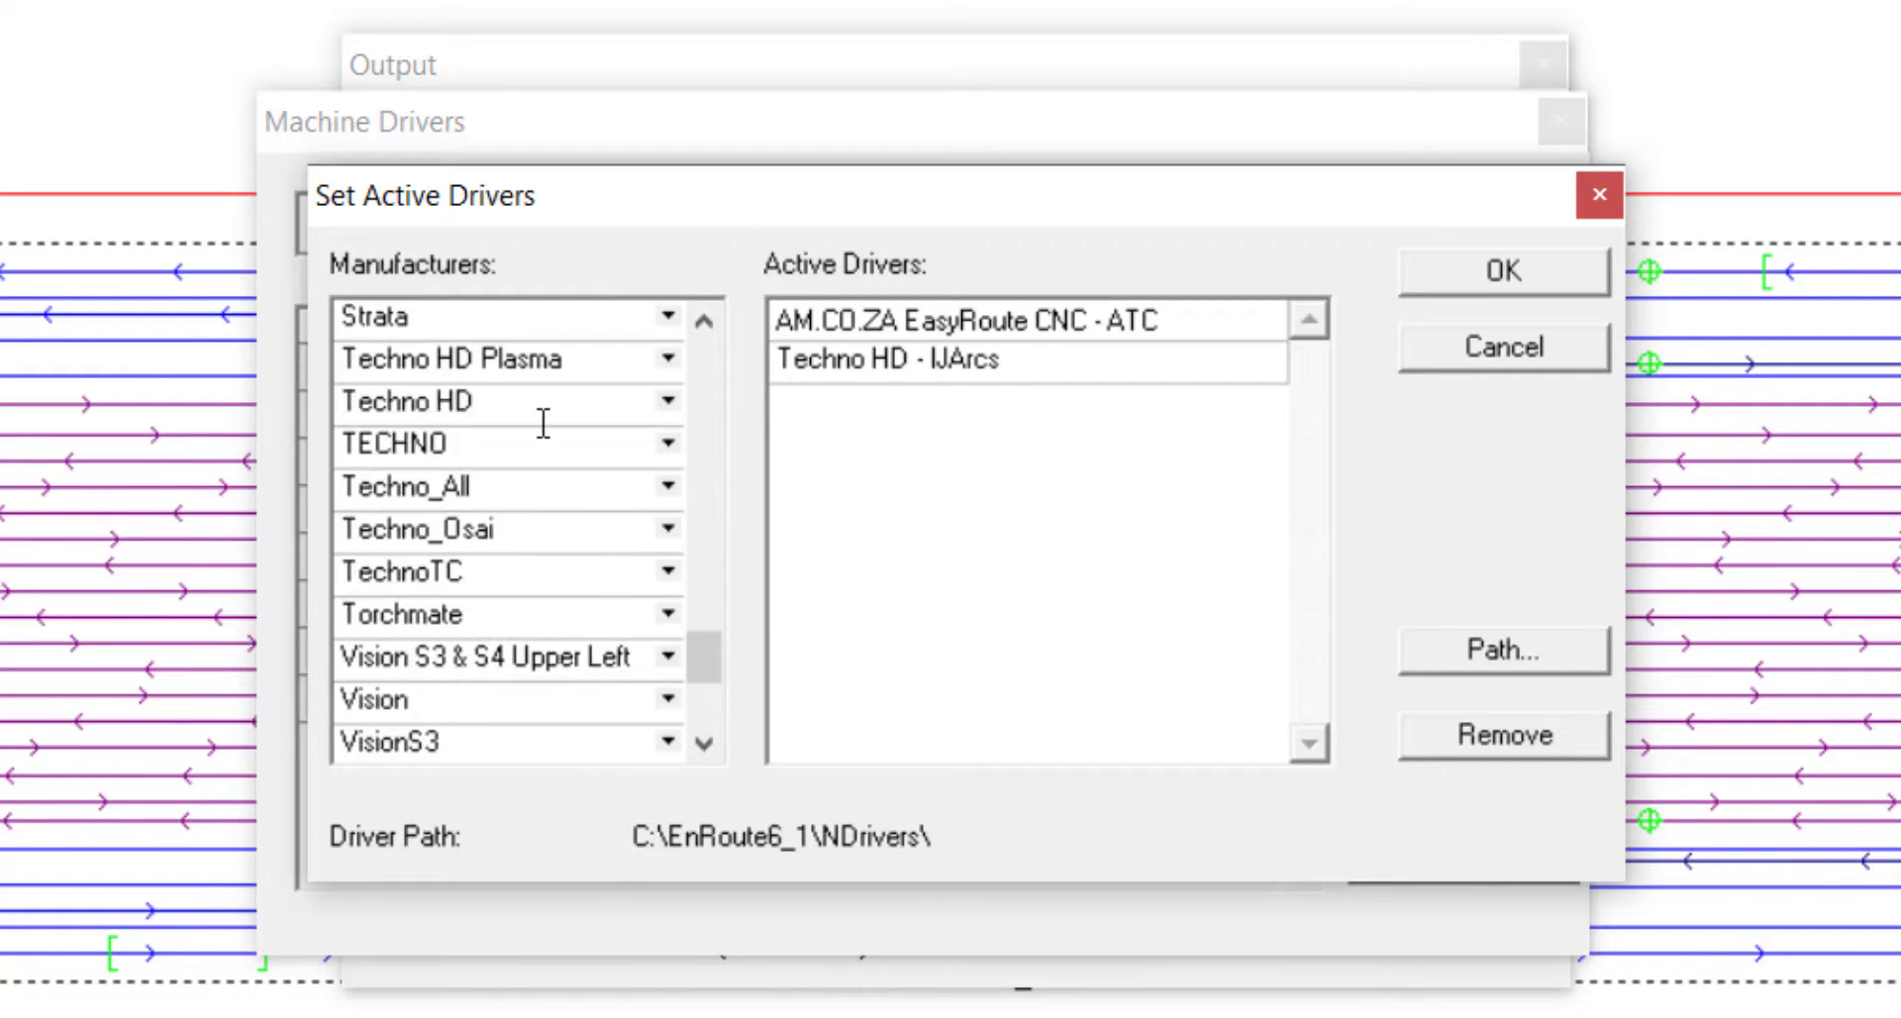
click(669, 442)
click(671, 401)
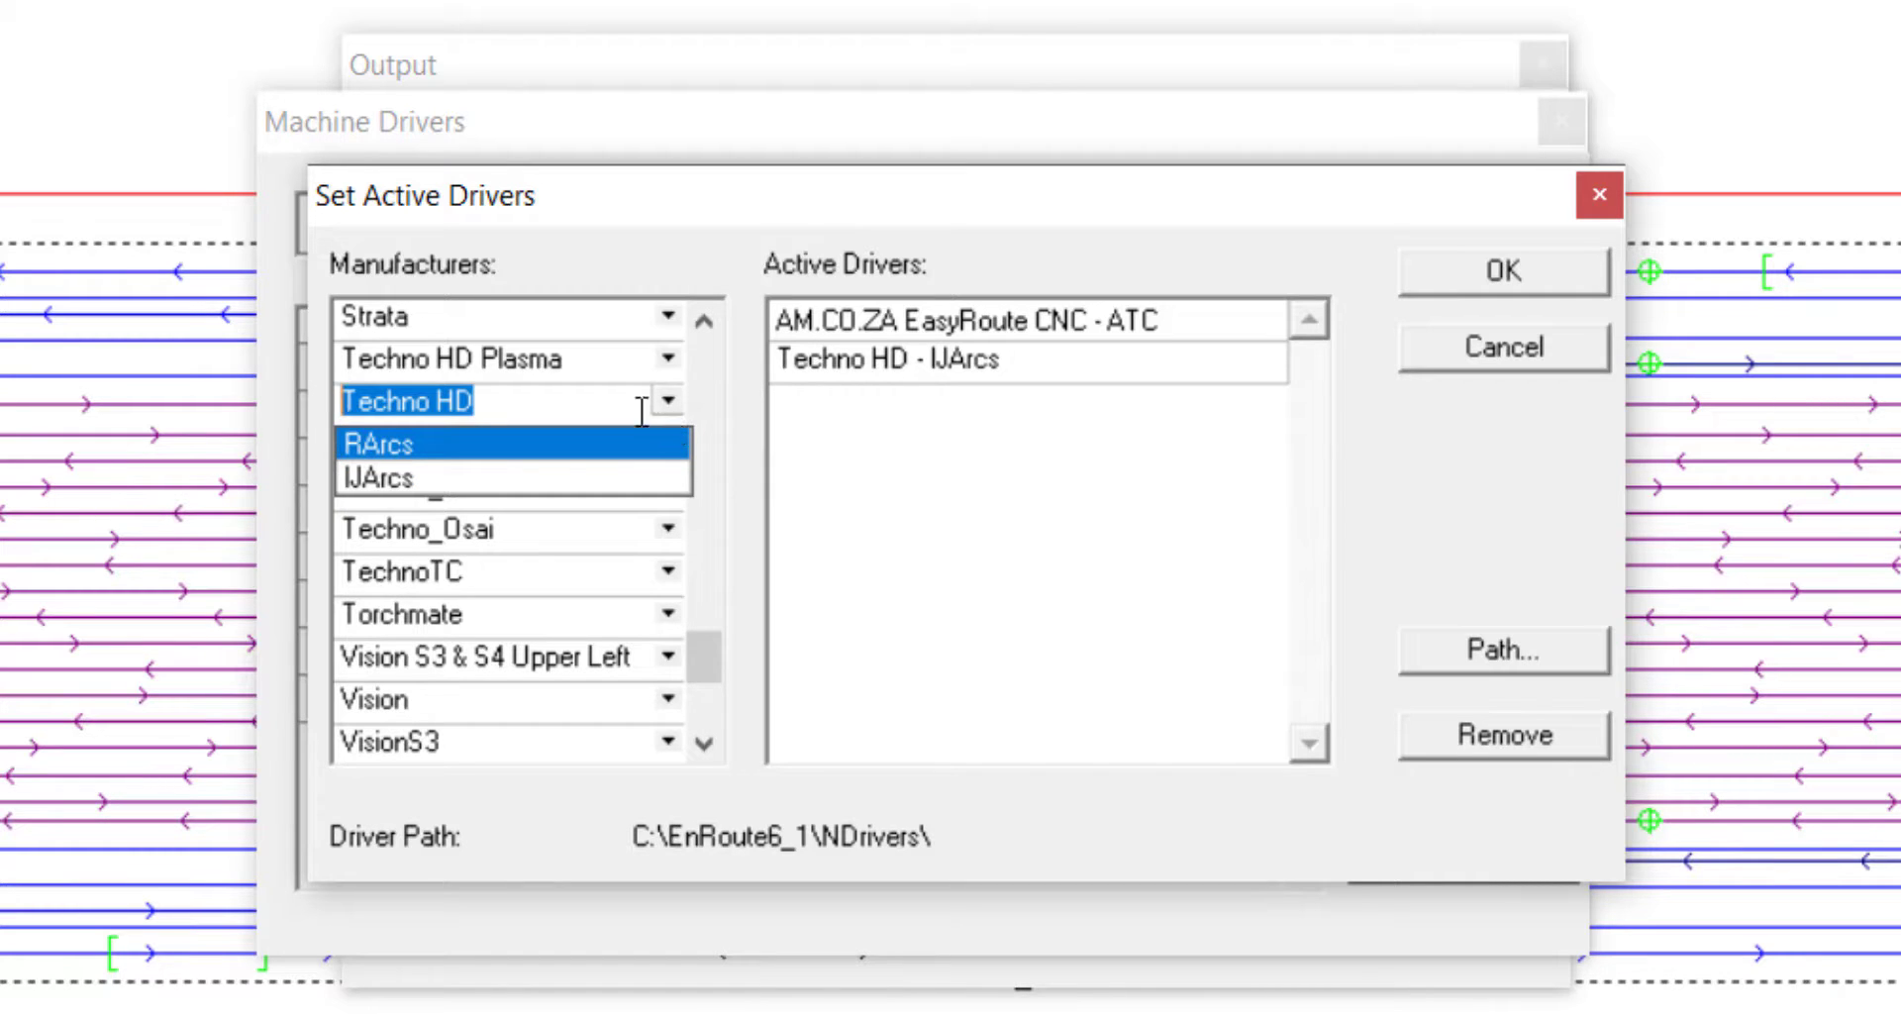
click(402, 477)
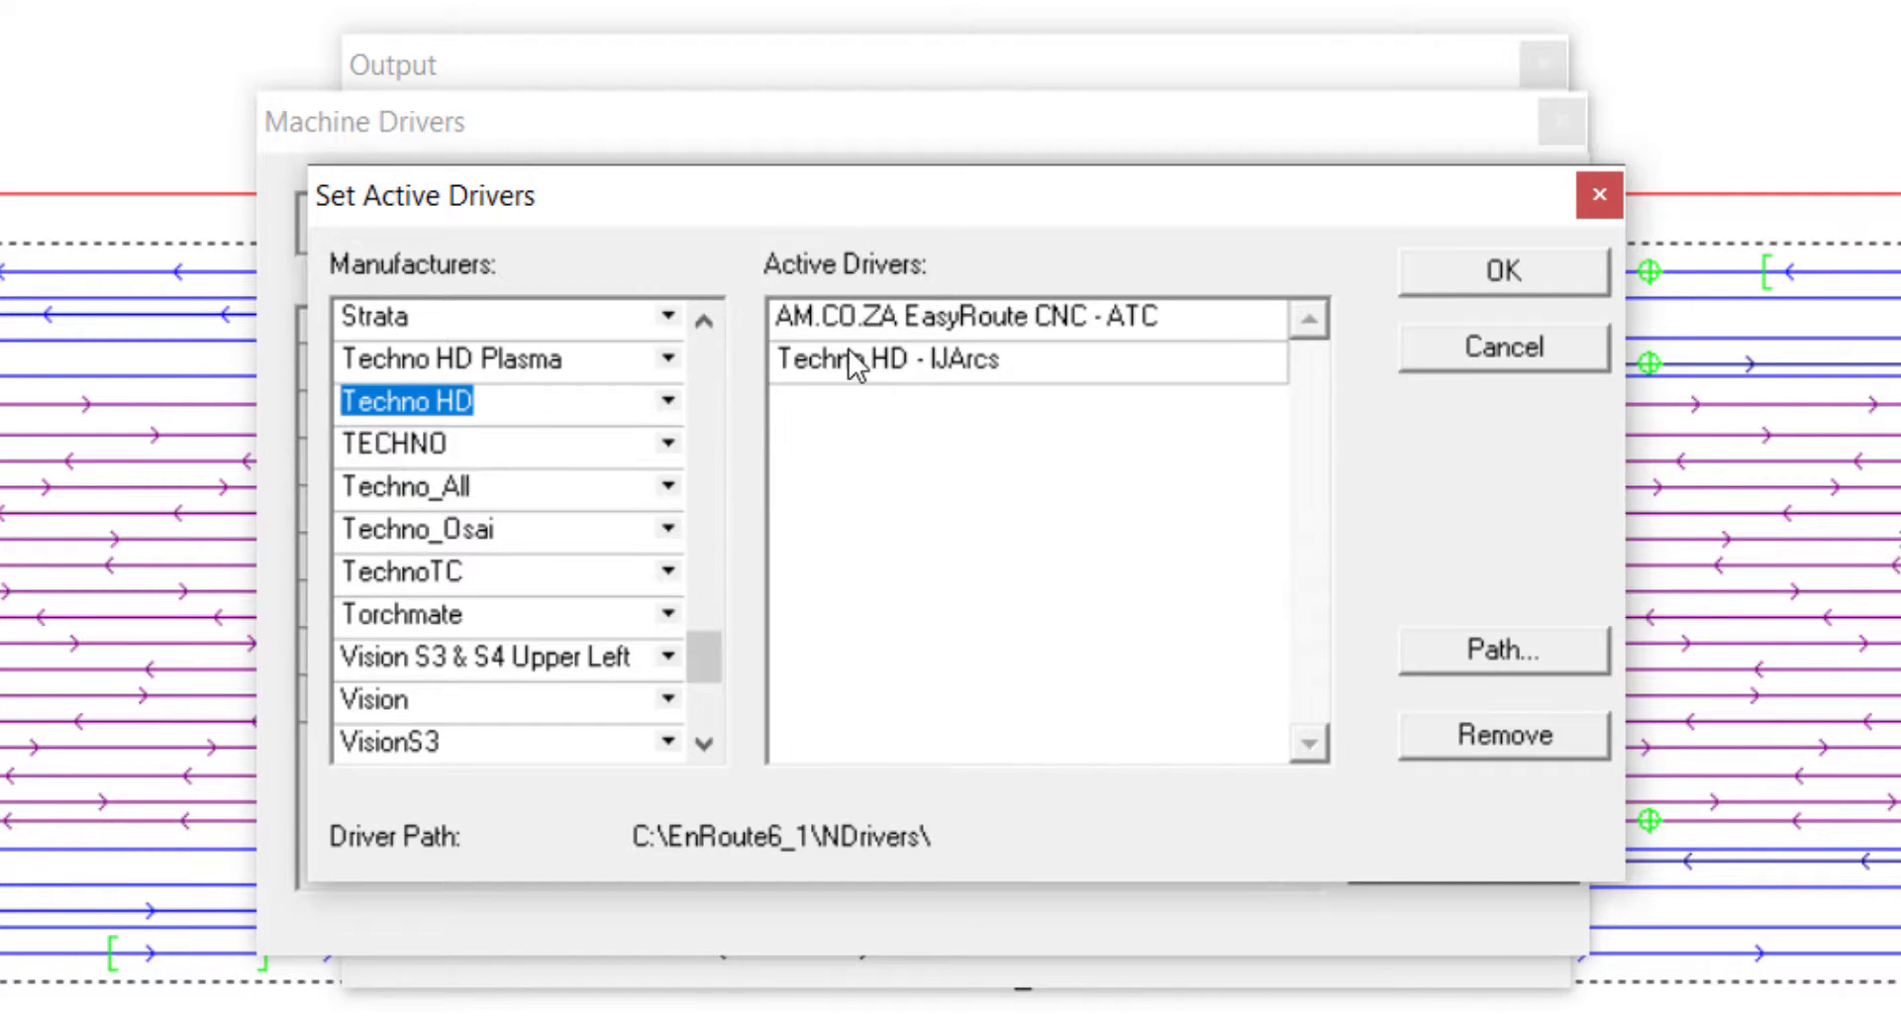
click(882, 356)
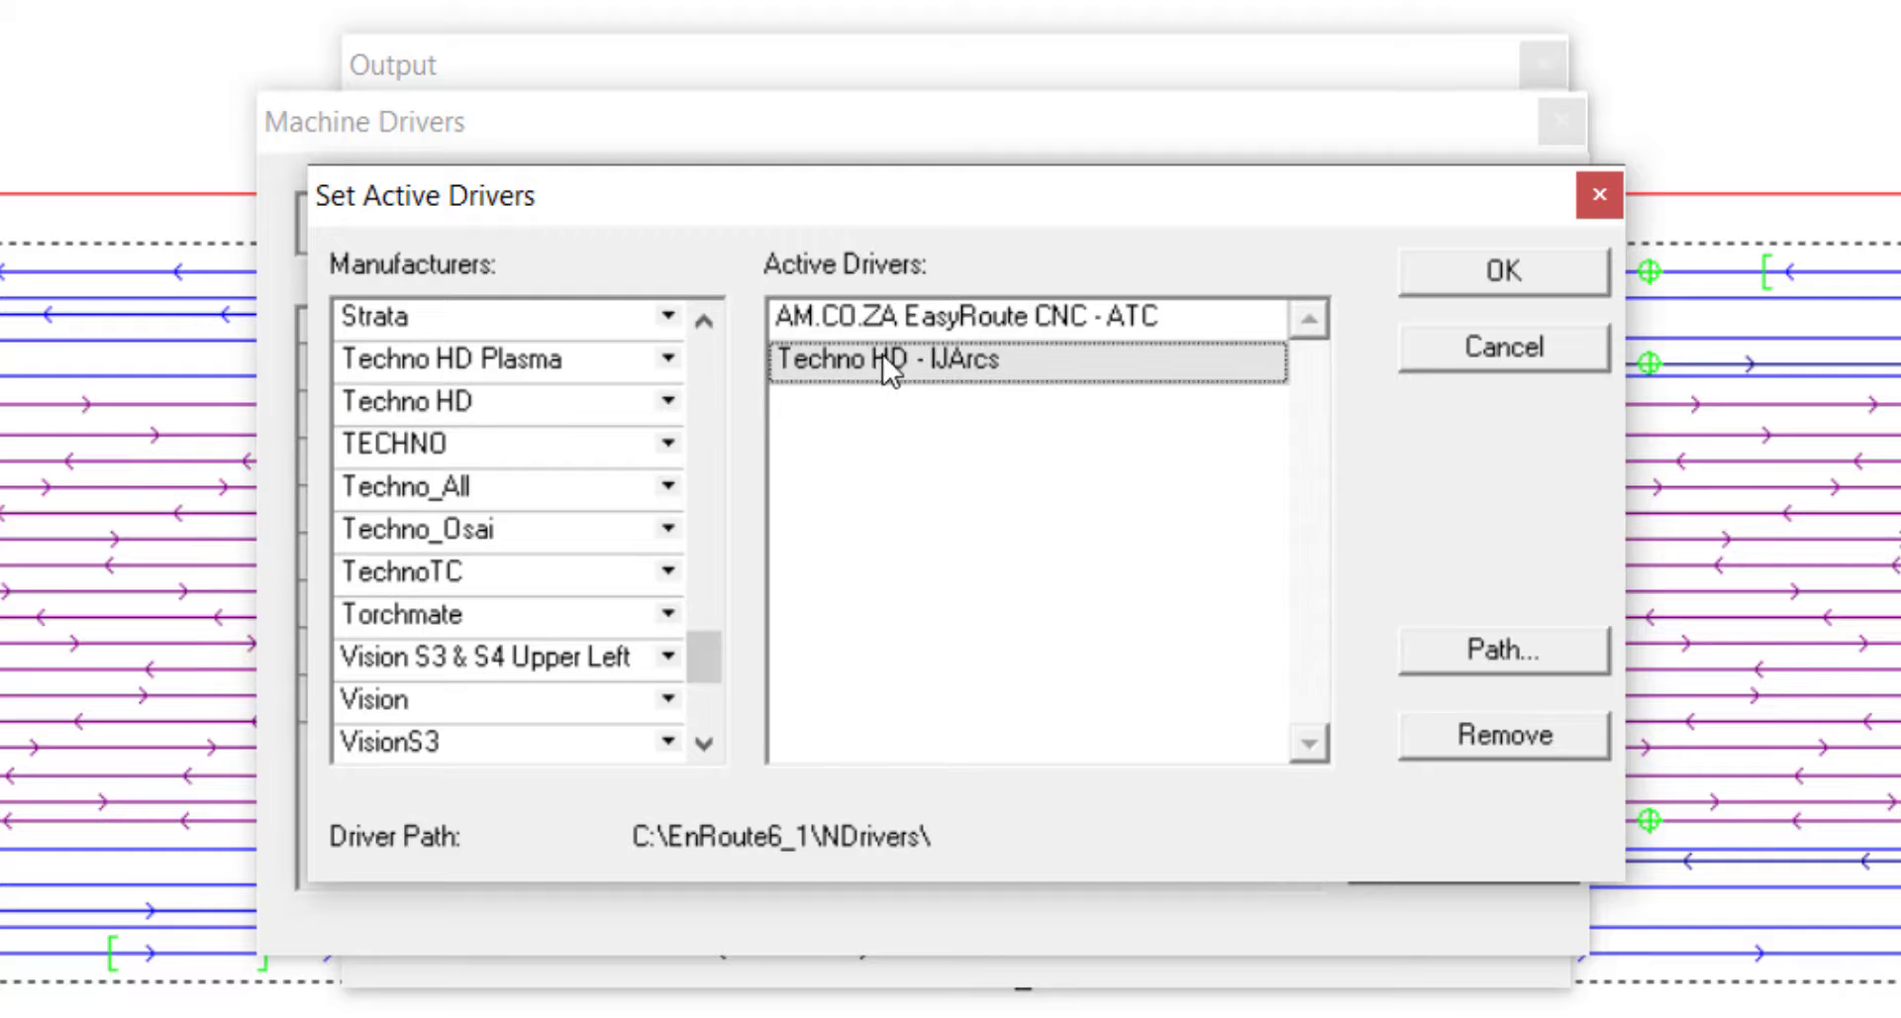
click(1491, 278)
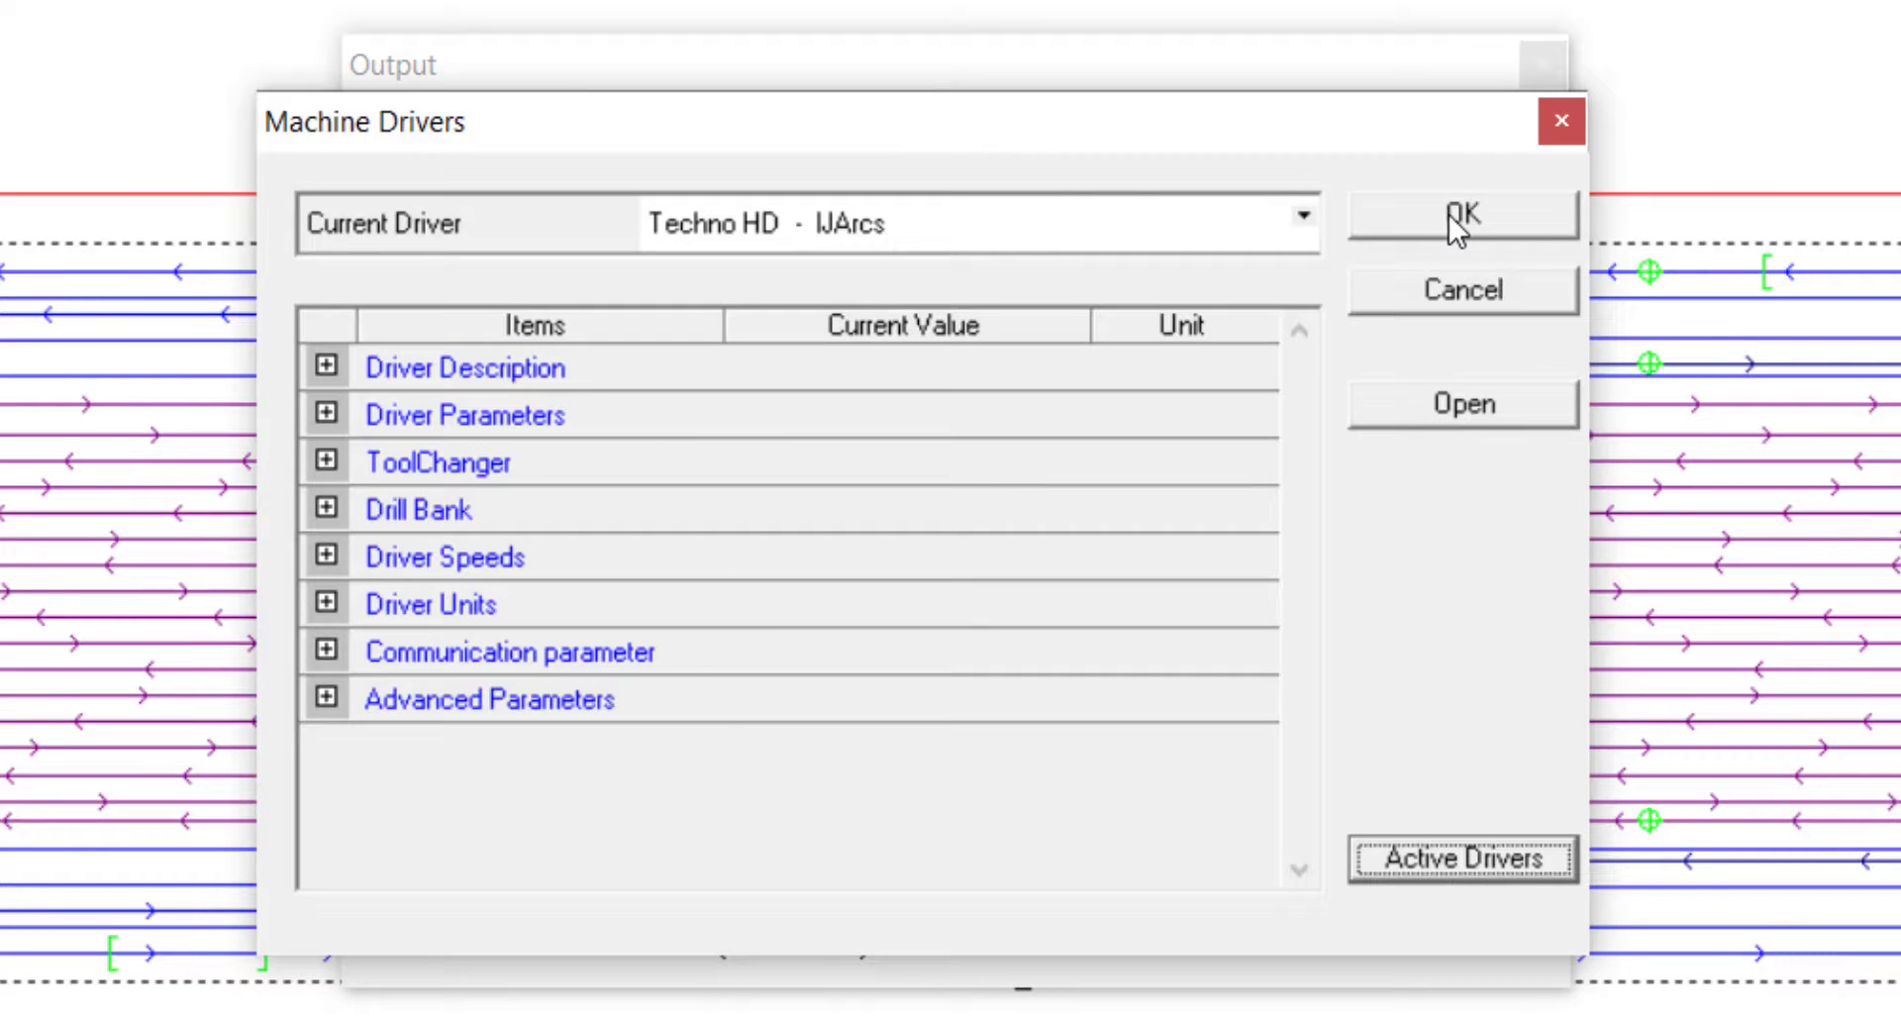
click(1447, 214)
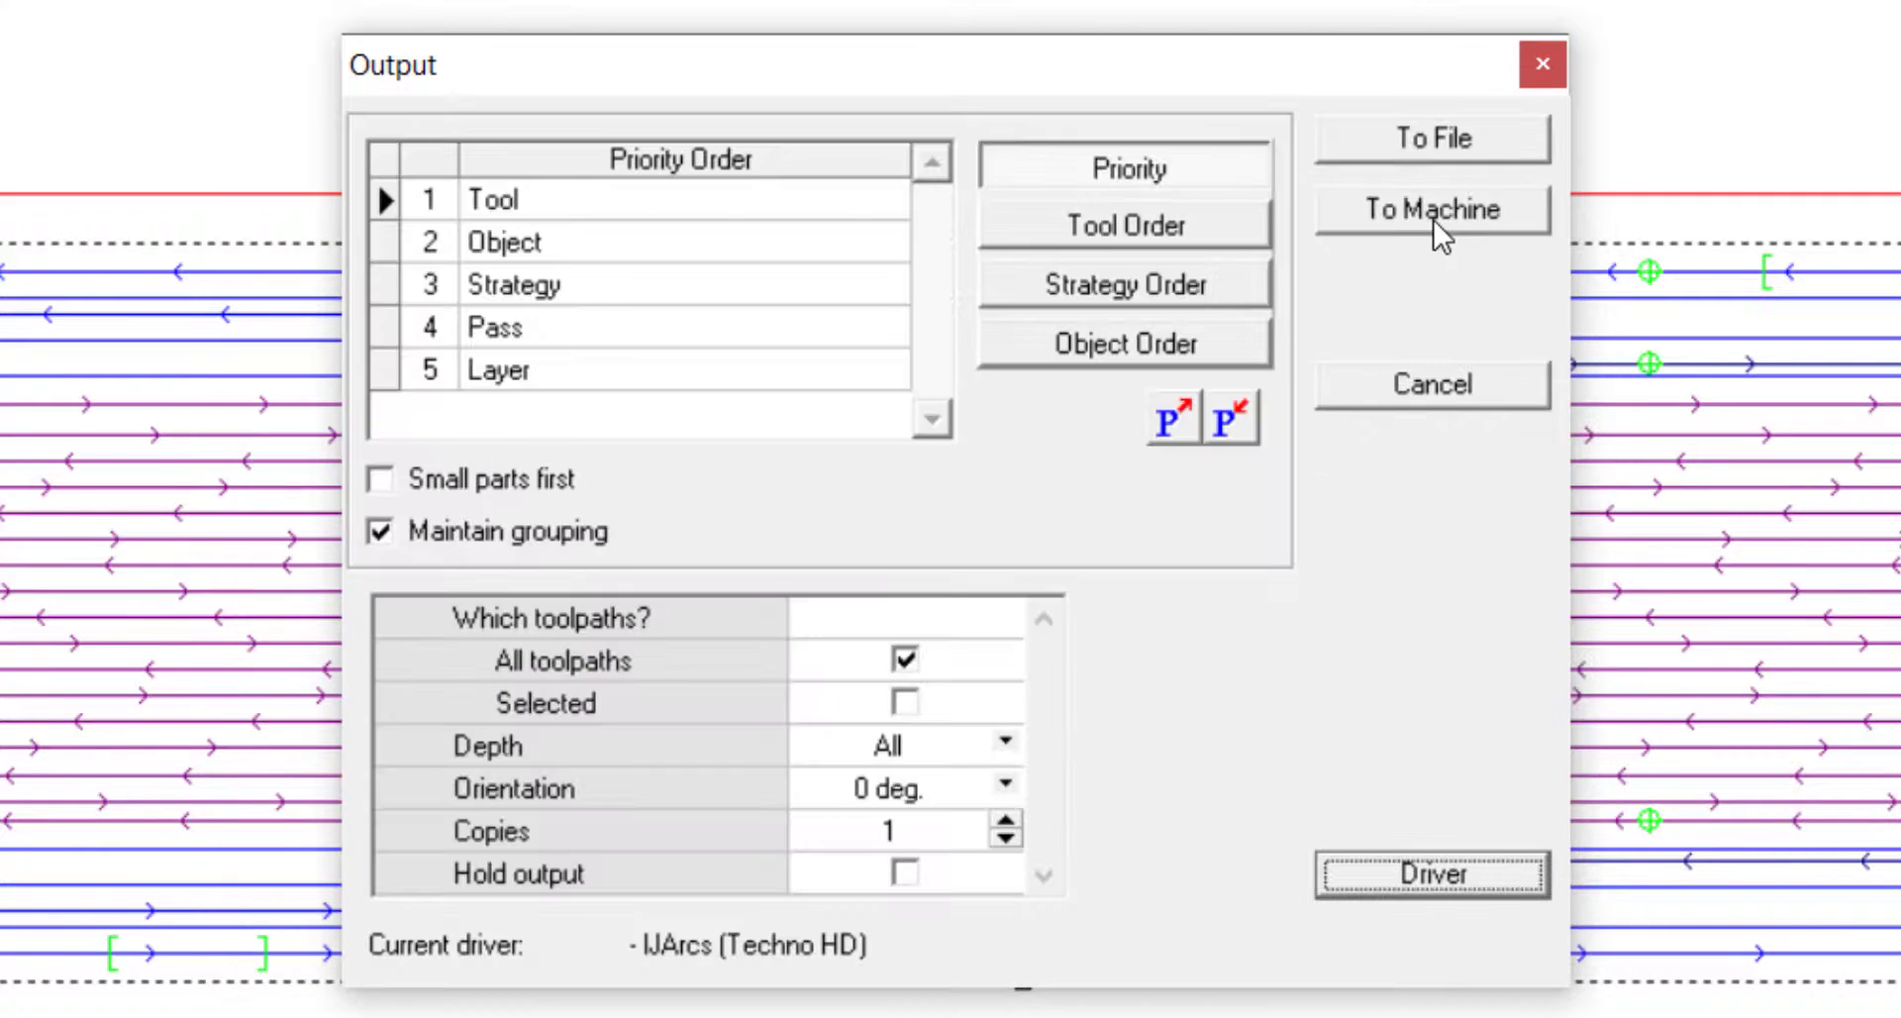
Step: Output all toolpaths to an NC file named 2partbox14x4x8125 in the 2 part cnc box folder
click(1406, 150)
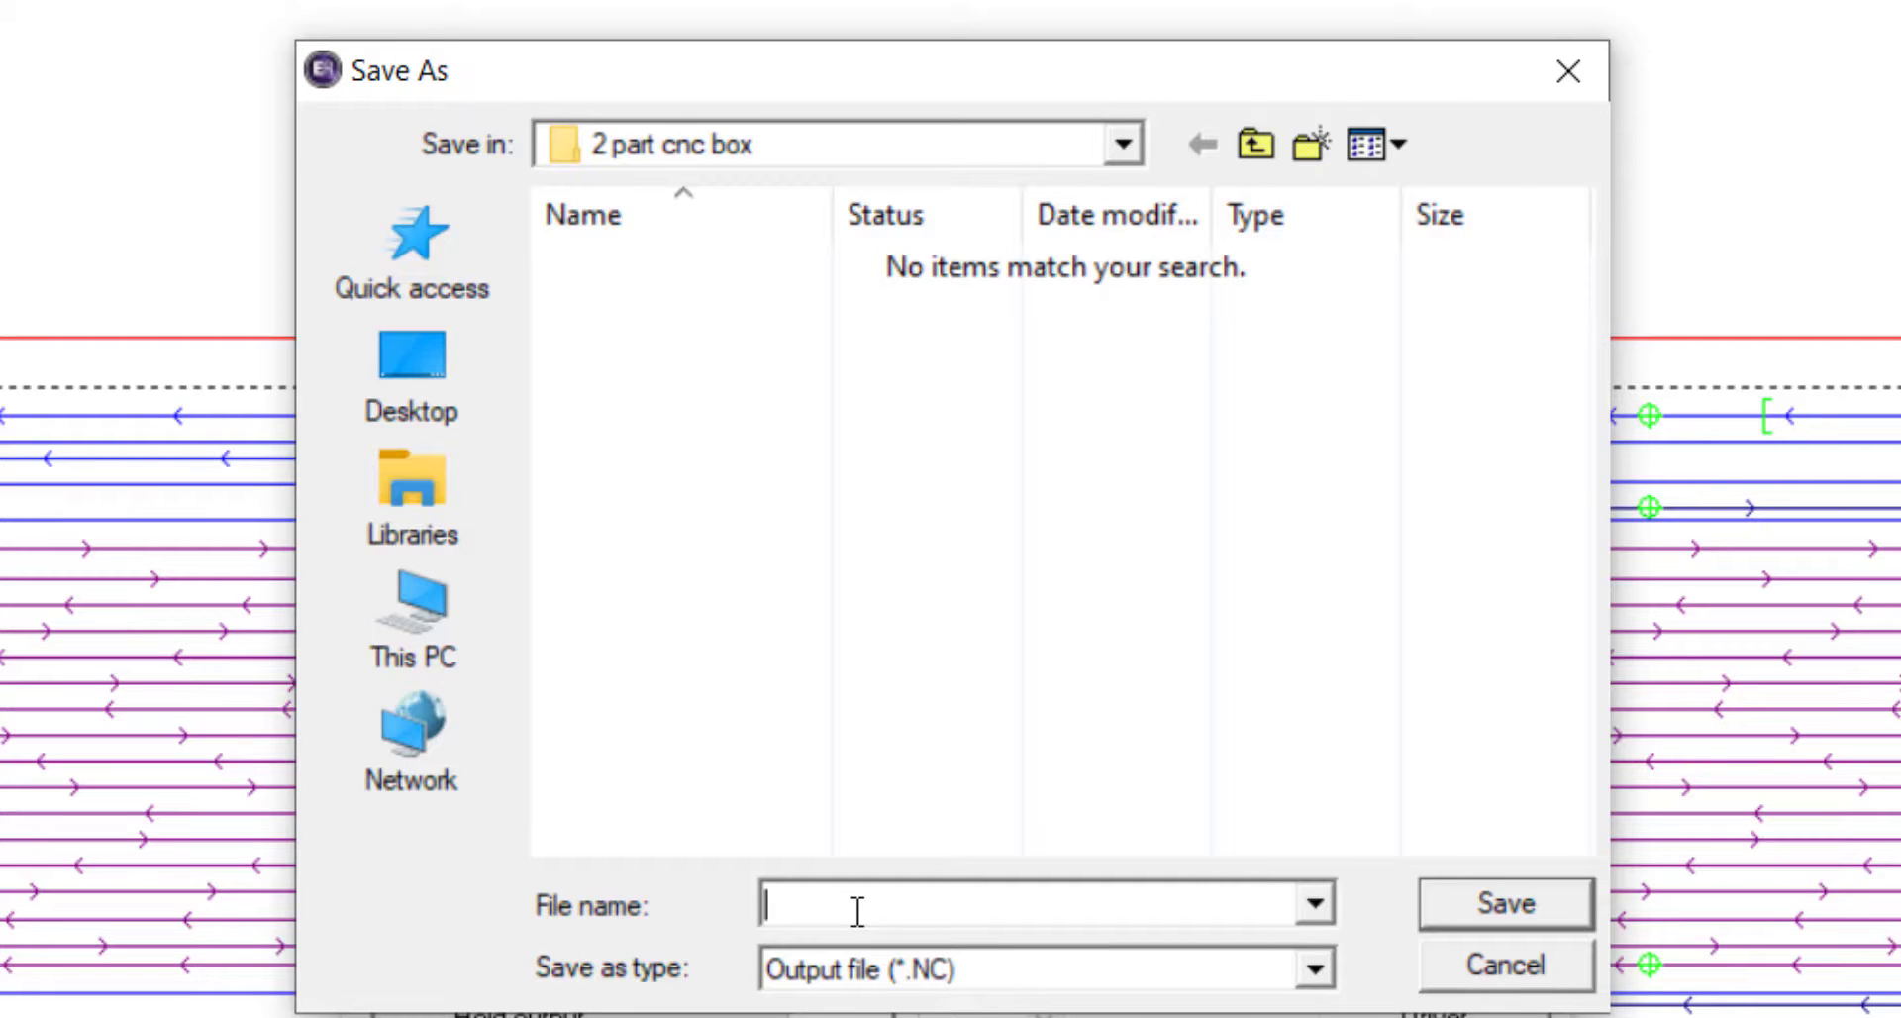
text(2partbox14x4x)
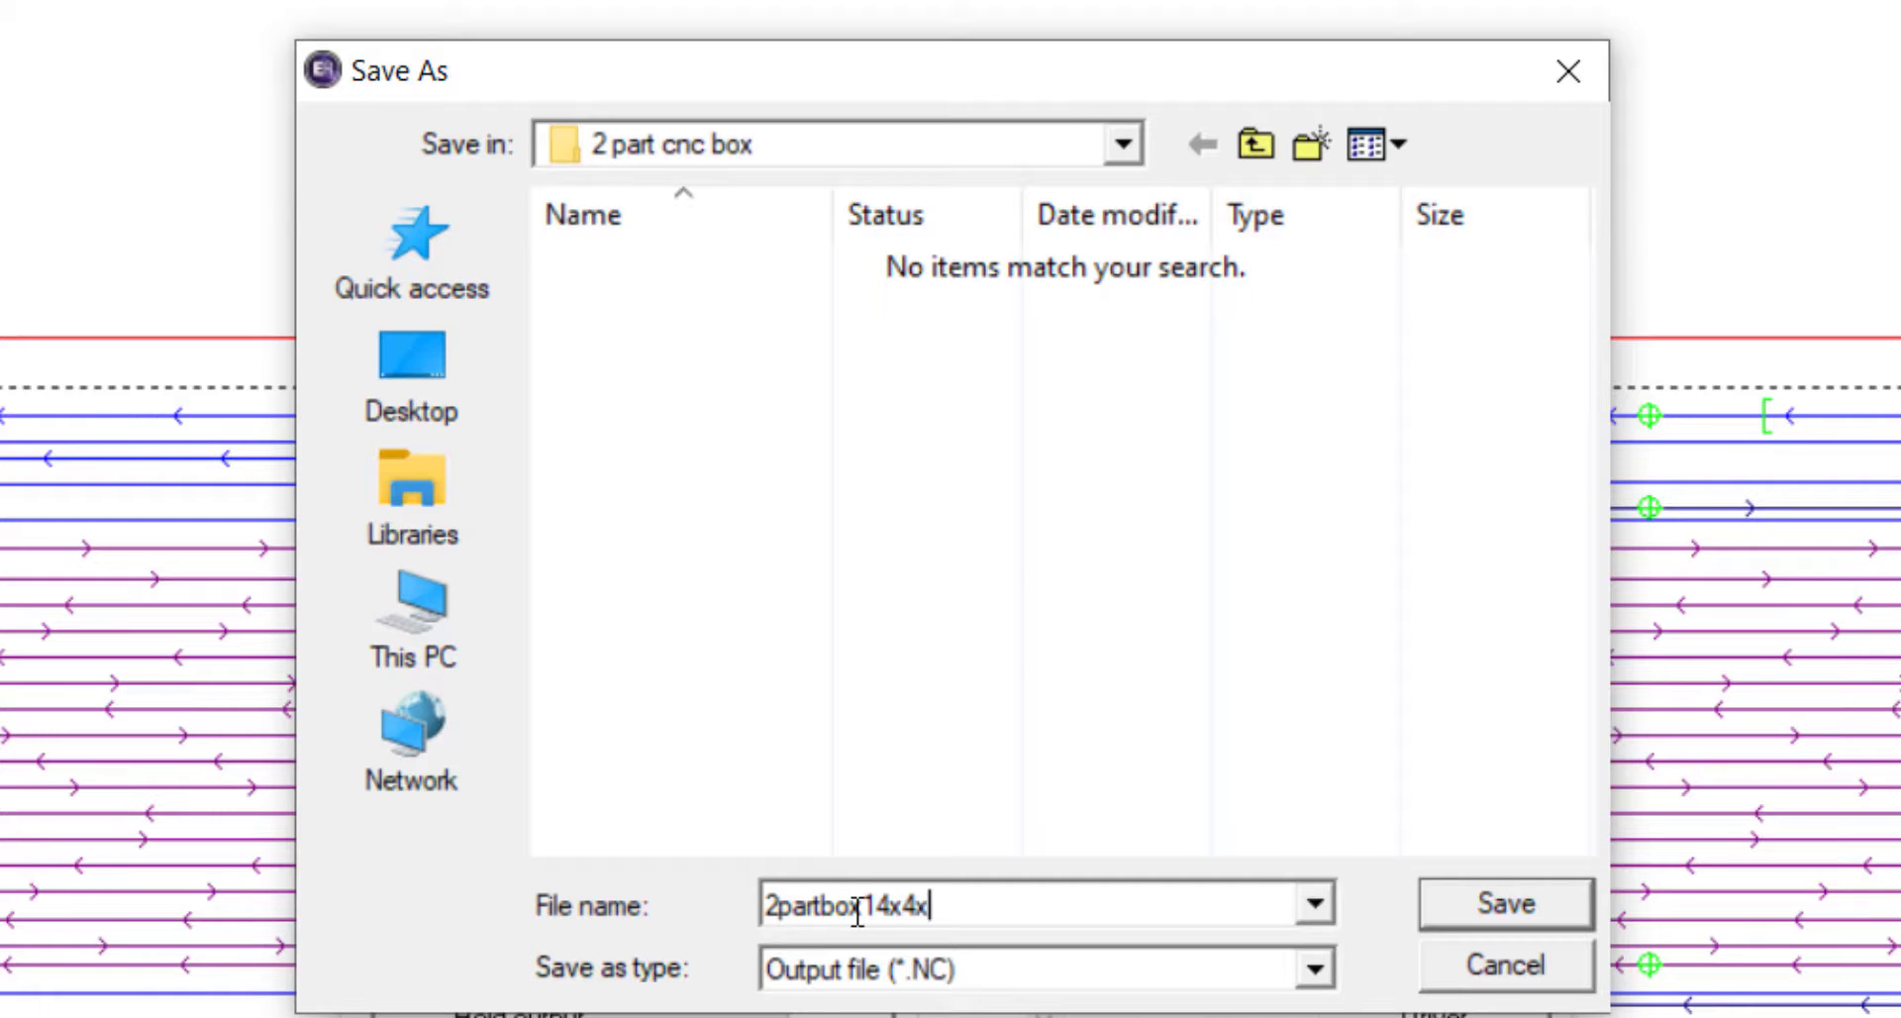
text(8125)
click(1500, 902)
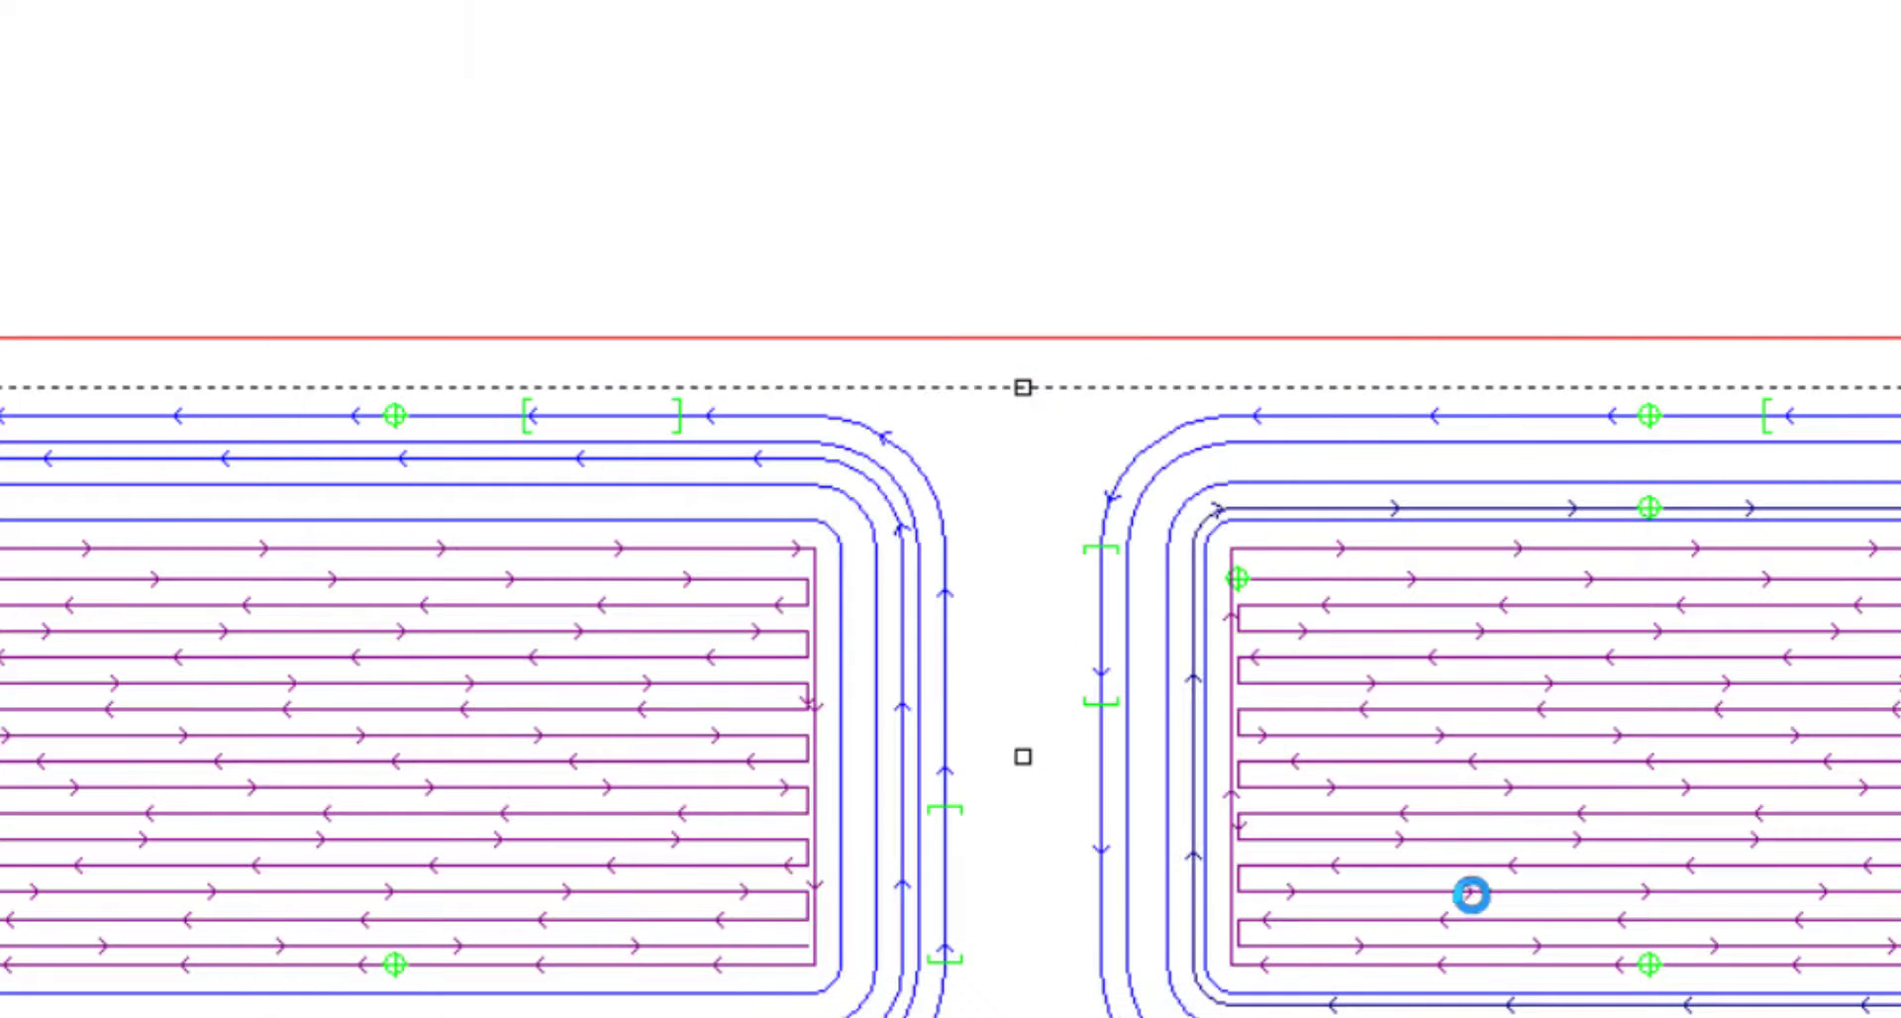